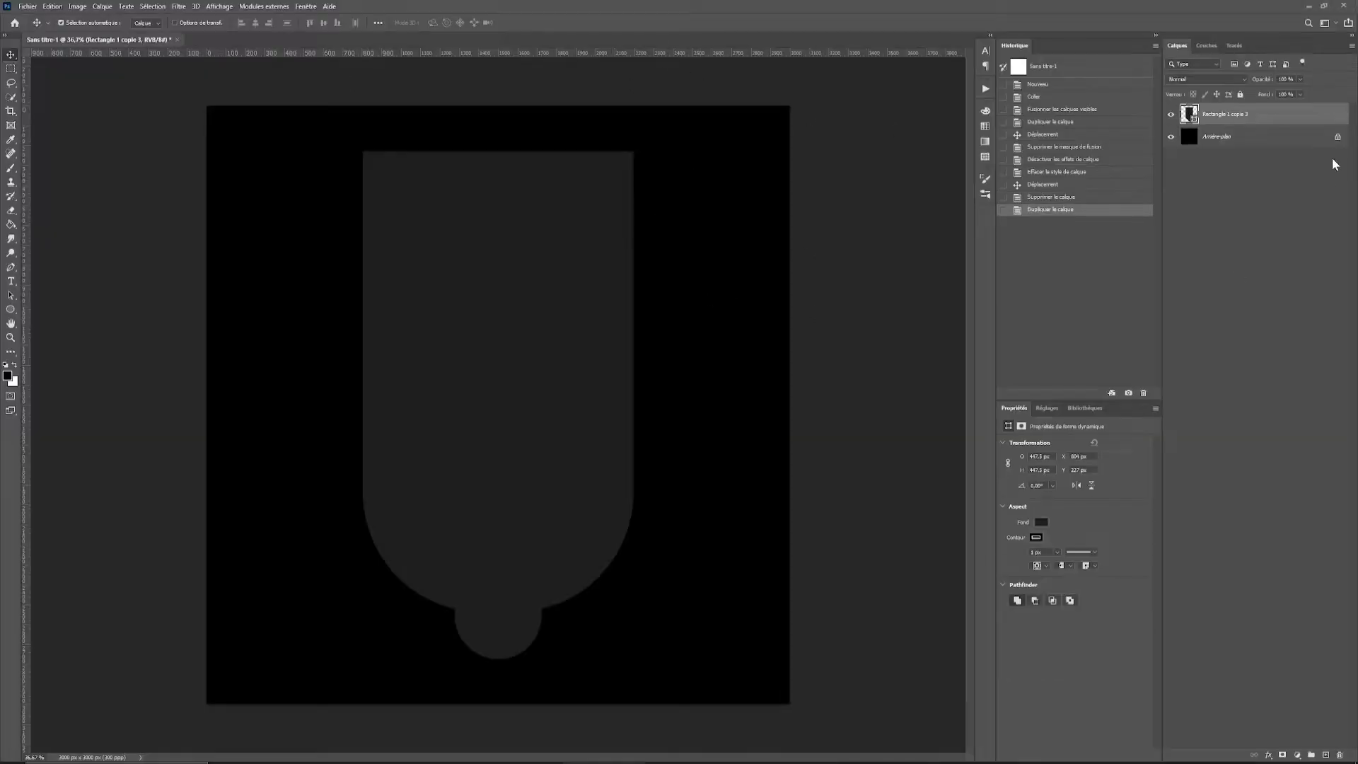
Add Bevel & Emboss and a slightly strengthened Inner Glow to the dark panel shape.
{"action": "left_click", "coordinate": [954, 379]}
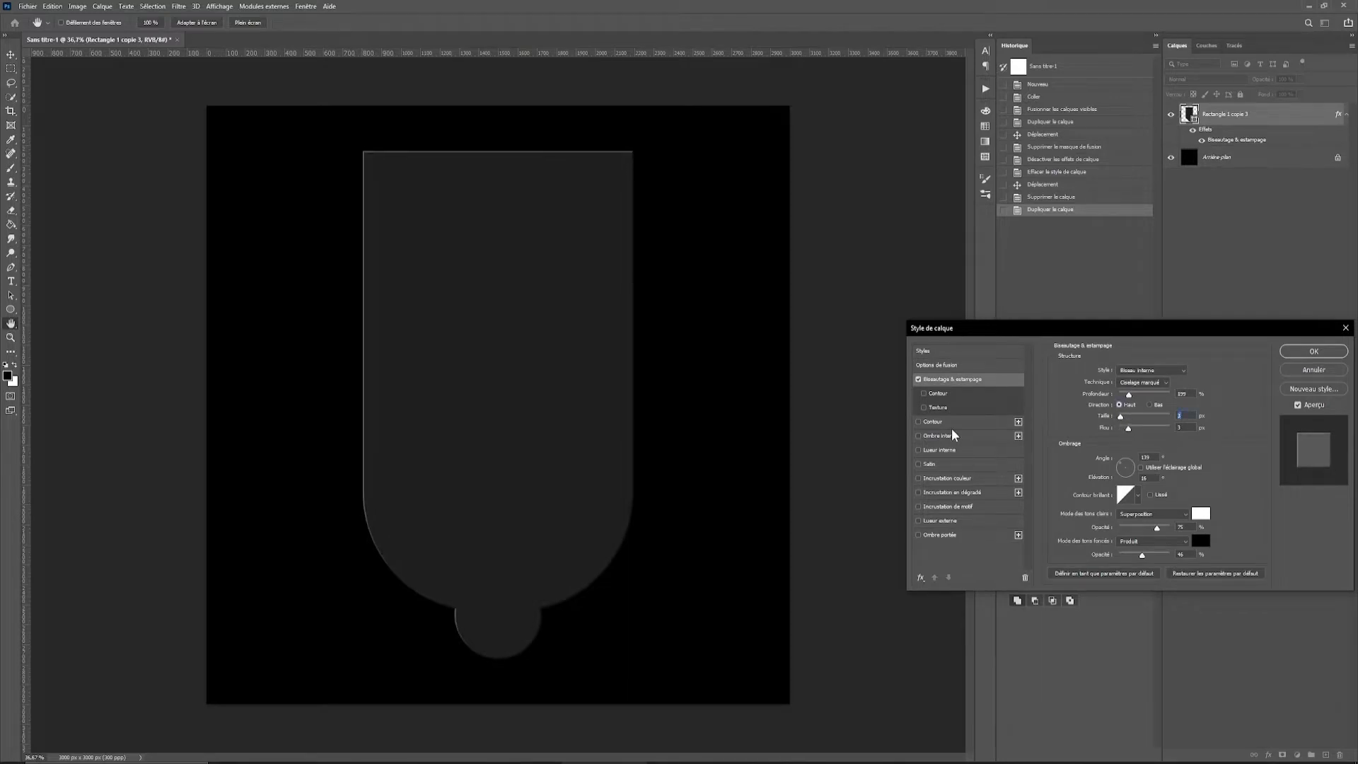
{"action": "left_click", "coordinate": [919, 450]}
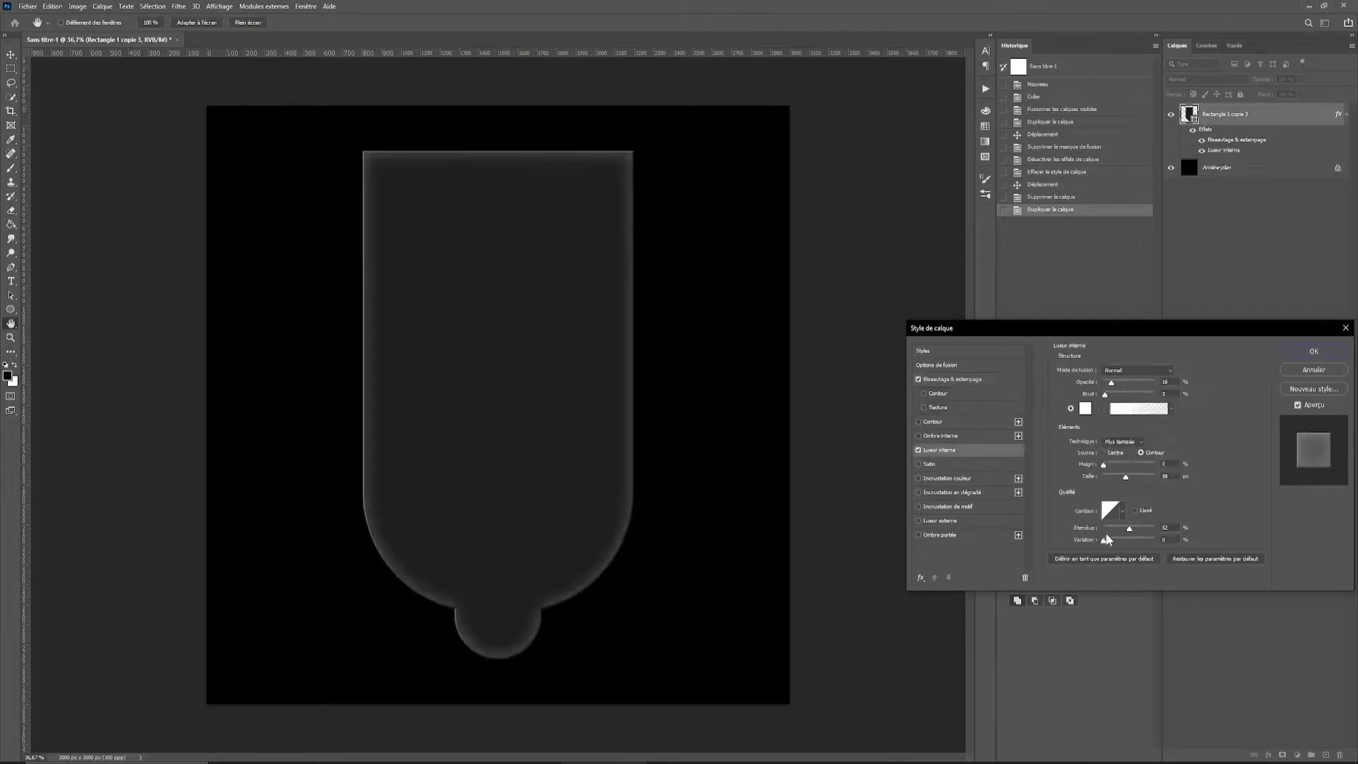
{"action": "left_click_drag", "start_coordinate": [1118, 525], "coordinate": [1140, 524]}
{"action": "key", "text": "Return"}
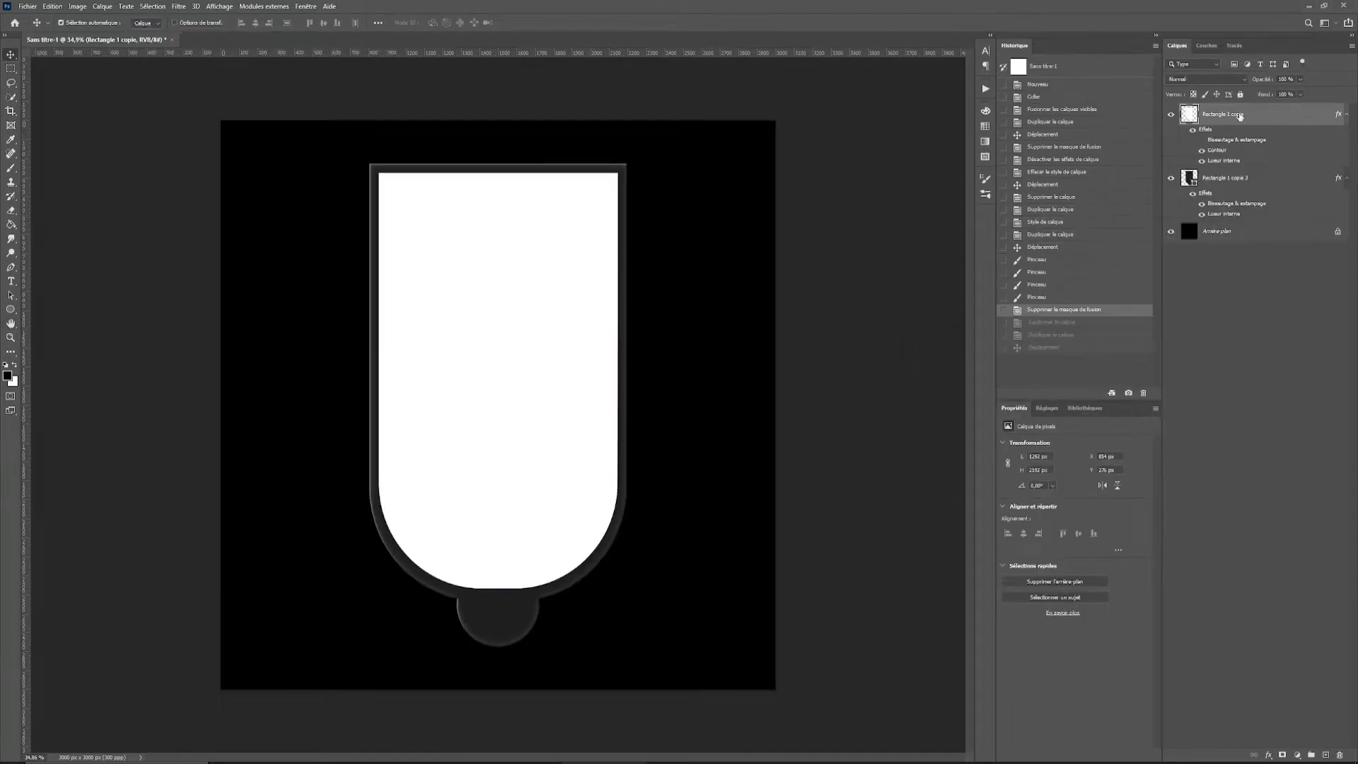
Move the white panel copy into place and lower the palm tree image inside it.
{"action": "left_click_drag", "start_coordinate": [510, 379], "coordinate": [526, 410]}
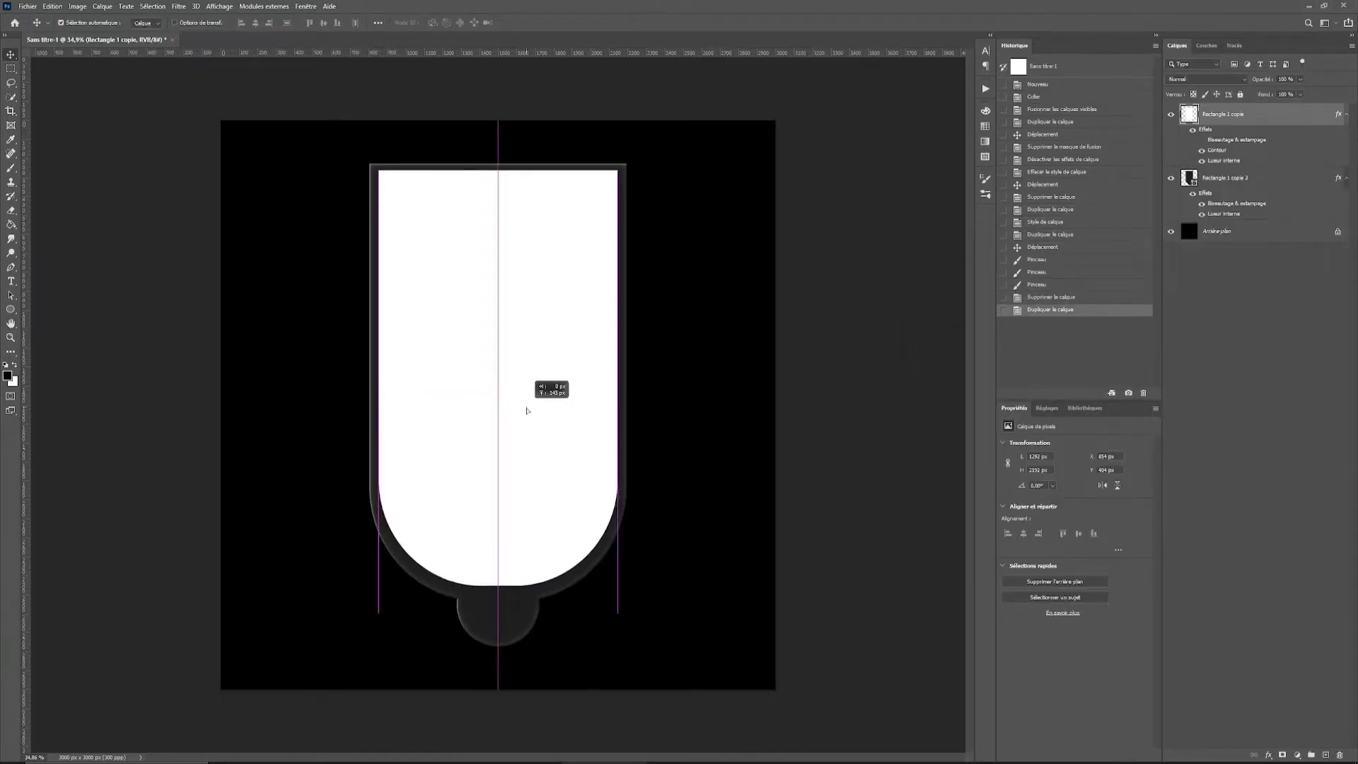
{"action": "key", "text": "ctrl+t"}
{"action": "left_click_drag", "start_coordinate": [476, 367], "coordinate": [487, 417]}
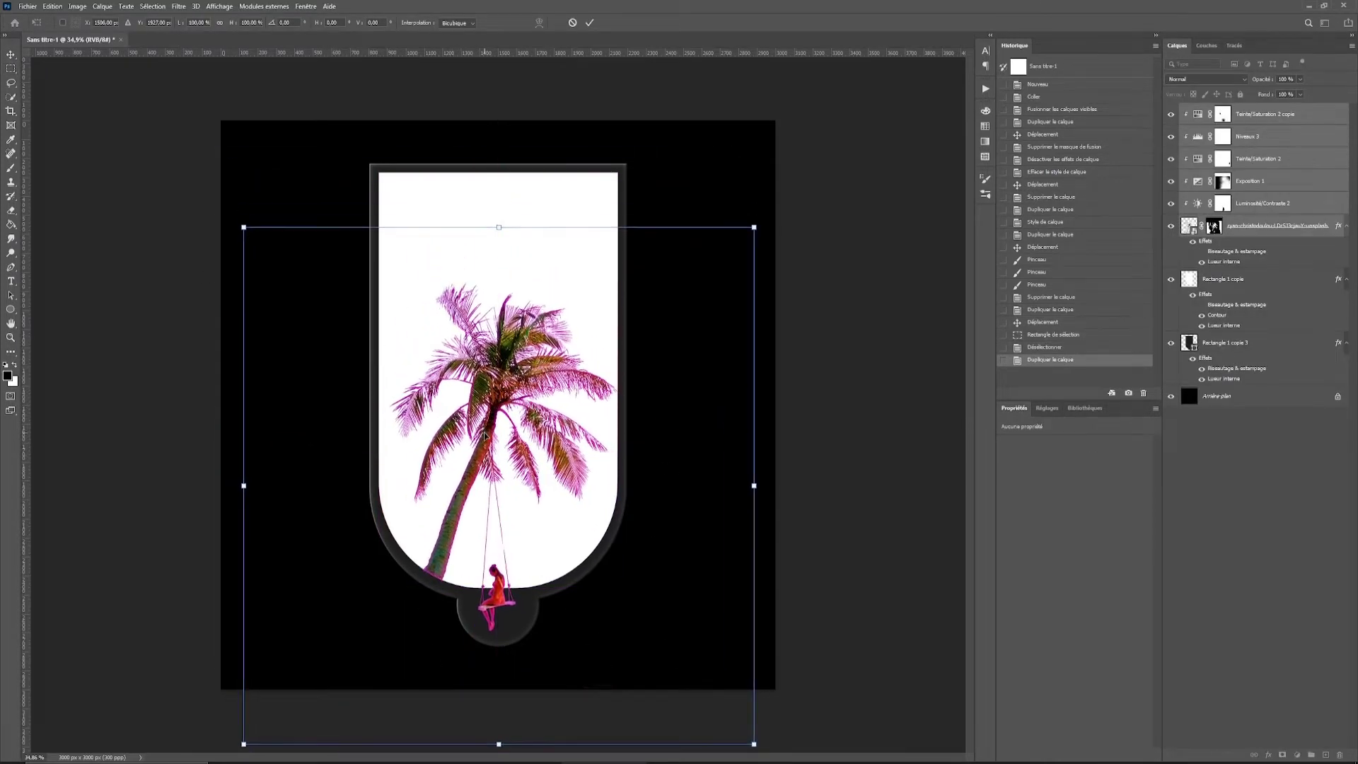
{"action": "key", "text": "Return"}
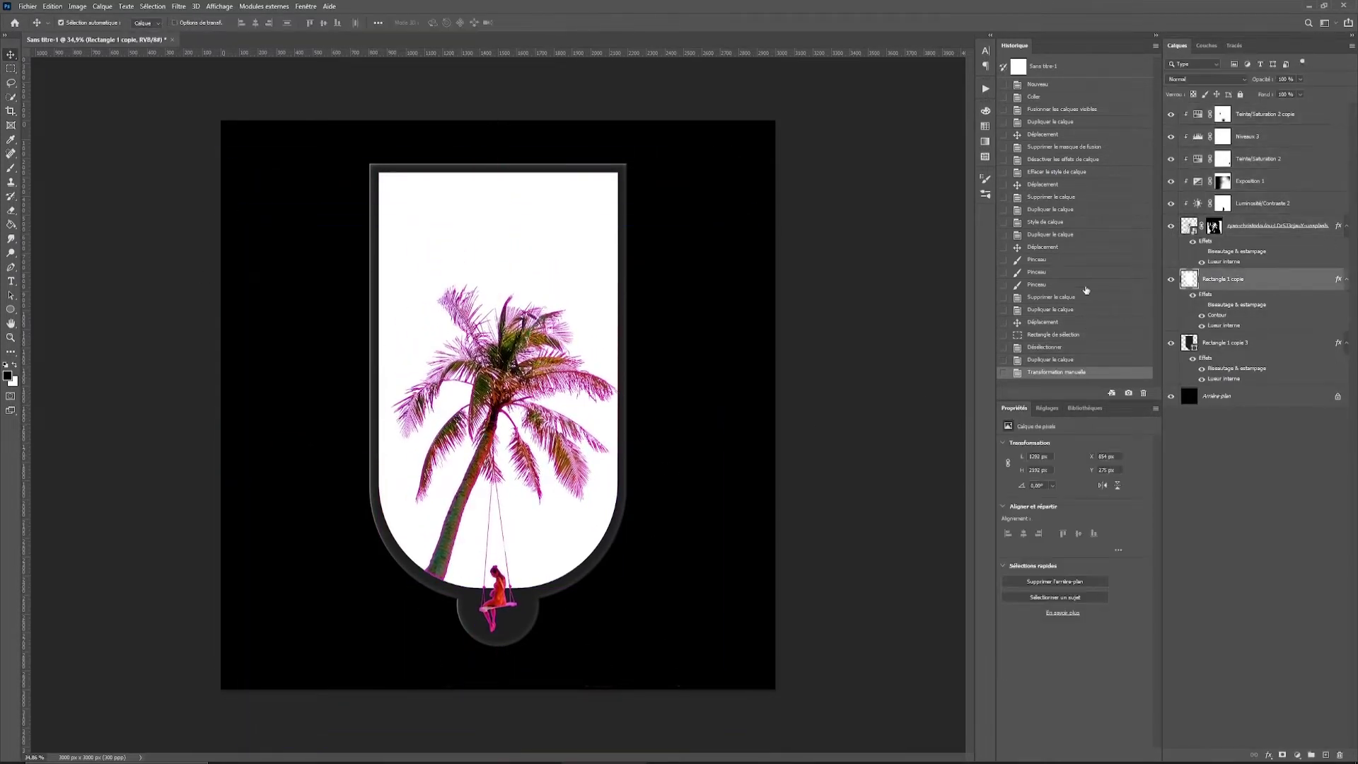
Mask off the tops of the white and dark panels using inverted marquee selections.
{"action": "left_click_drag", "start_coordinate": [676, 370], "coordinate": [675, 370]}
{"action": "right_click", "coordinate": [625, 344]}
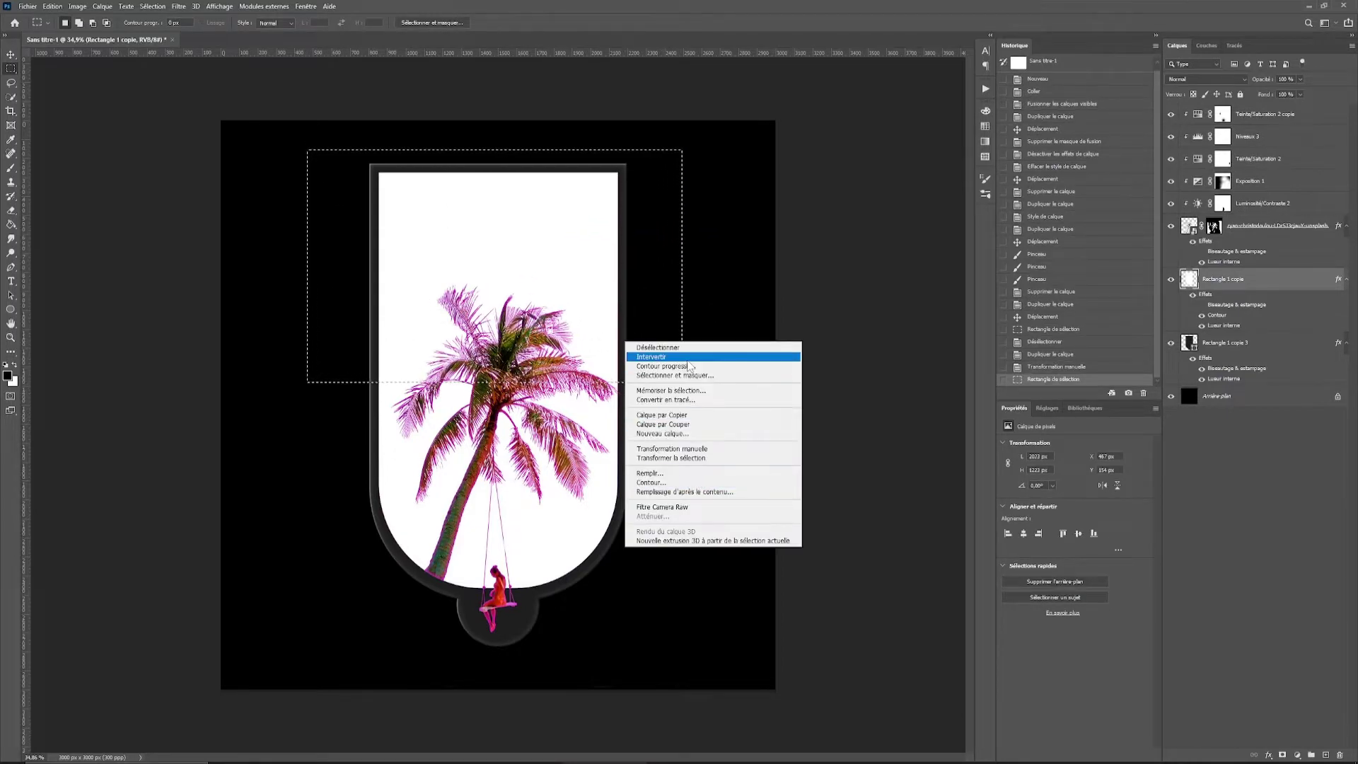
{"action": "left_click", "coordinate": [672, 357]}
{"action": "left_click_drag", "start_coordinate": [313, 137], "coordinate": [531, 254]}
{"action": "left_click_drag", "start_coordinate": [712, 373], "coordinate": [711, 372]}
{"action": "key", "text": "ctrl+shift+i"}
{"action": "left_click", "coordinate": [1282, 754]}
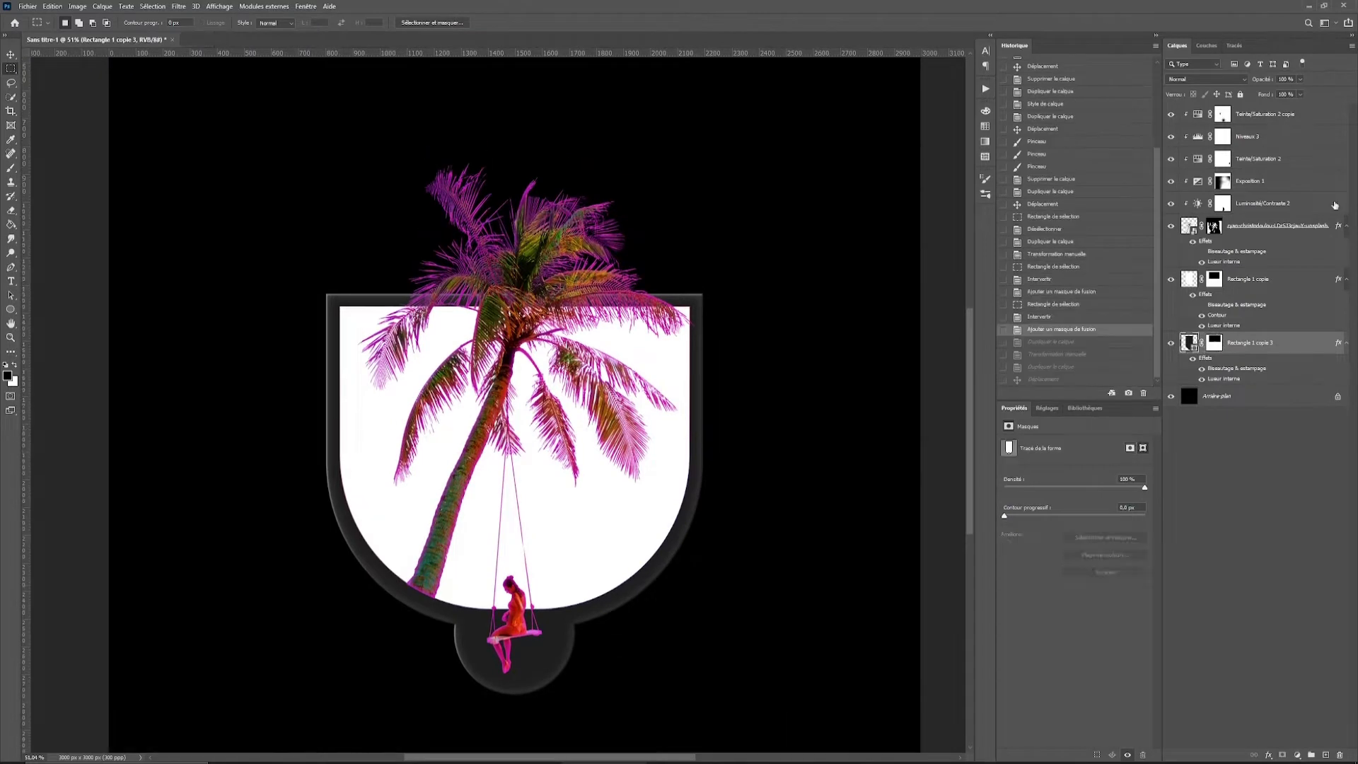
Move the cloud to the shield's lower right and paste the beach photo above it.
{"action": "key", "text": "v"}
{"action": "left_click_drag", "start_coordinate": [509, 516], "coordinate": [643, 542]}
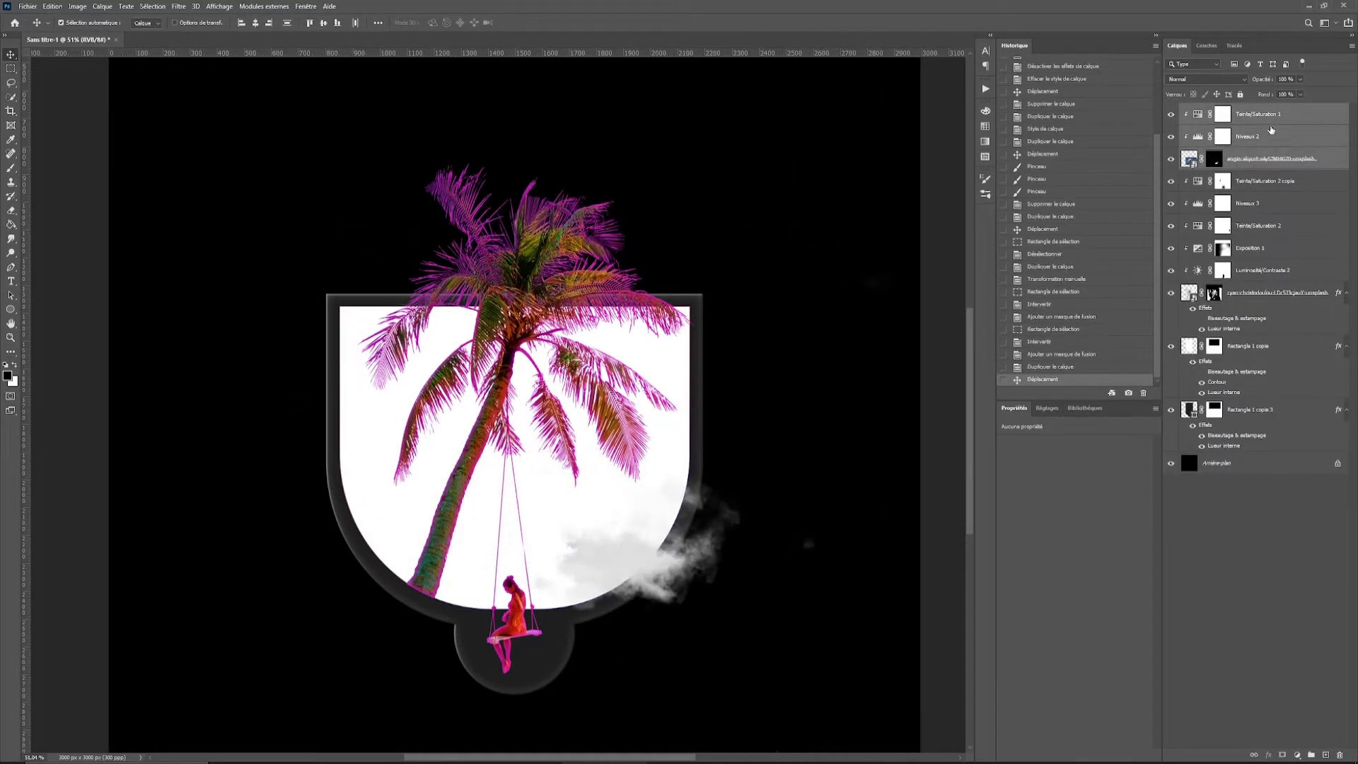
{"action": "left_click", "coordinate": [1248, 346]}
{"action": "key", "text": "ctrl+v"}
{"action": "right_click", "coordinate": [1273, 345]}
Clip the beach photo into the shield, scale it down and move it left and down.
{"action": "left_click", "coordinate": [1167, 396]}
{"action": "key", "text": "ctrl+t"}
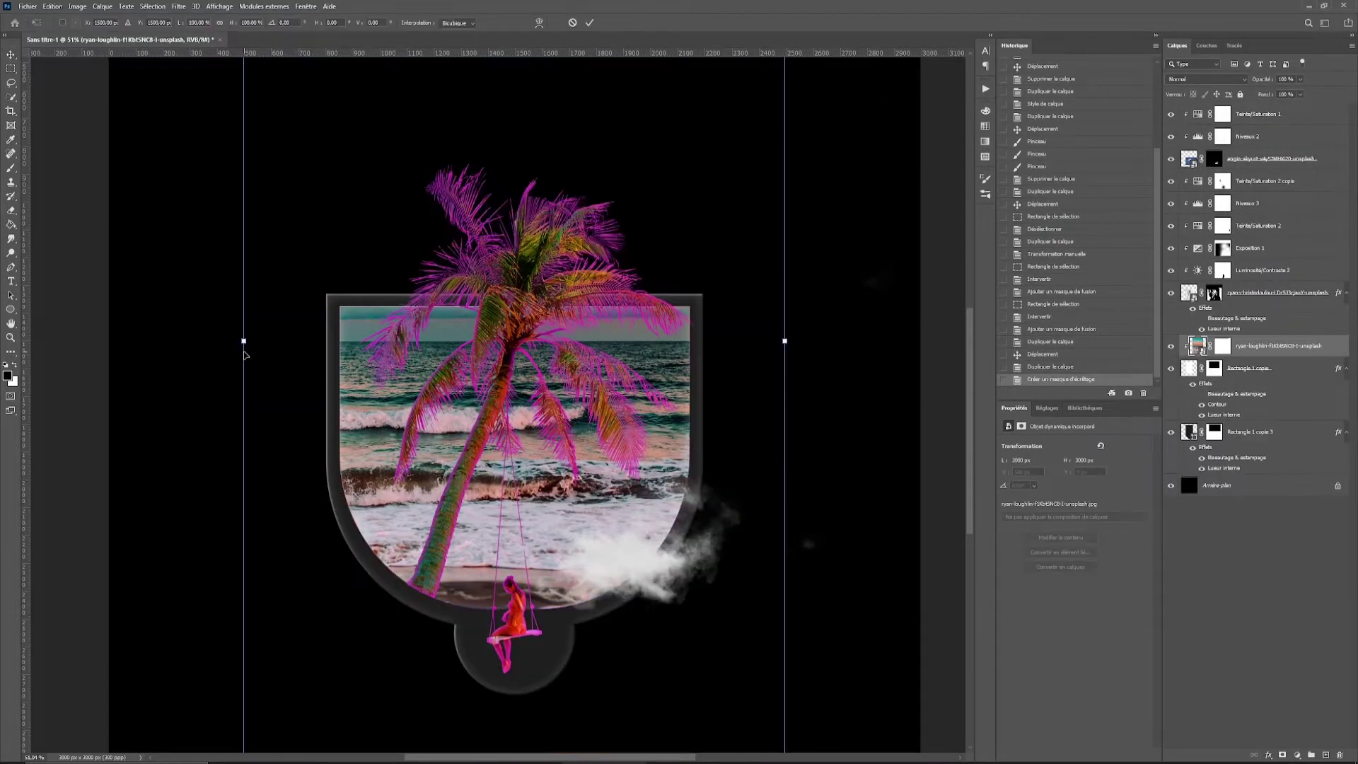
{"action": "left_click_drag", "start_coordinate": [244, 351], "coordinate": [361, 351]}
{"action": "left_click_drag", "start_coordinate": [644, 370], "coordinate": [593, 560]}
{"action": "key", "text": "Return"}
Paste the sunset sky photo, clip it to the shield and shrink it to about three quarters.
{"action": "key", "text": "ctrl+v"}
{"action": "right_click", "coordinate": [1259, 346]}
{"action": "left_click", "coordinate": [1174, 553]}
{"action": "key", "text": "ctrl+t"}
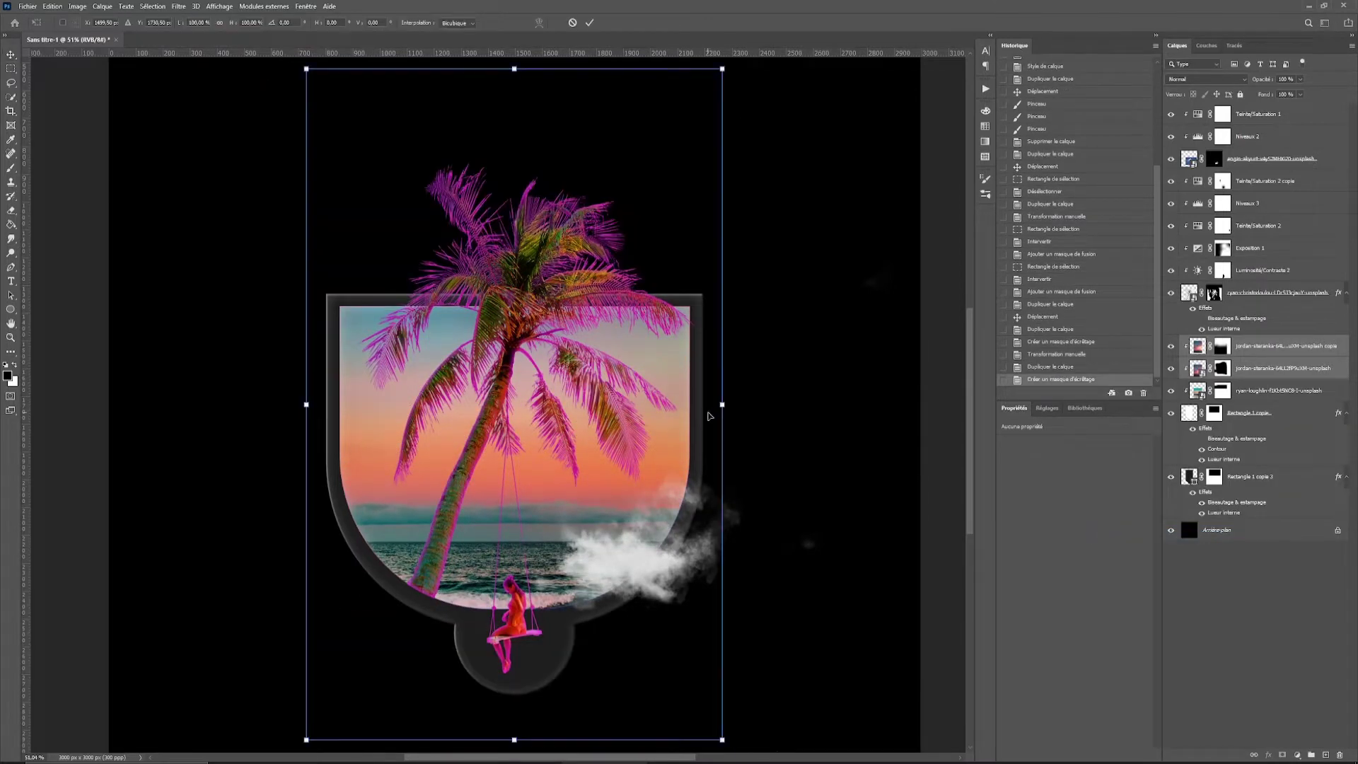
{"action": "left_click_drag", "start_coordinate": [698, 416], "coordinate": [487, 181]}
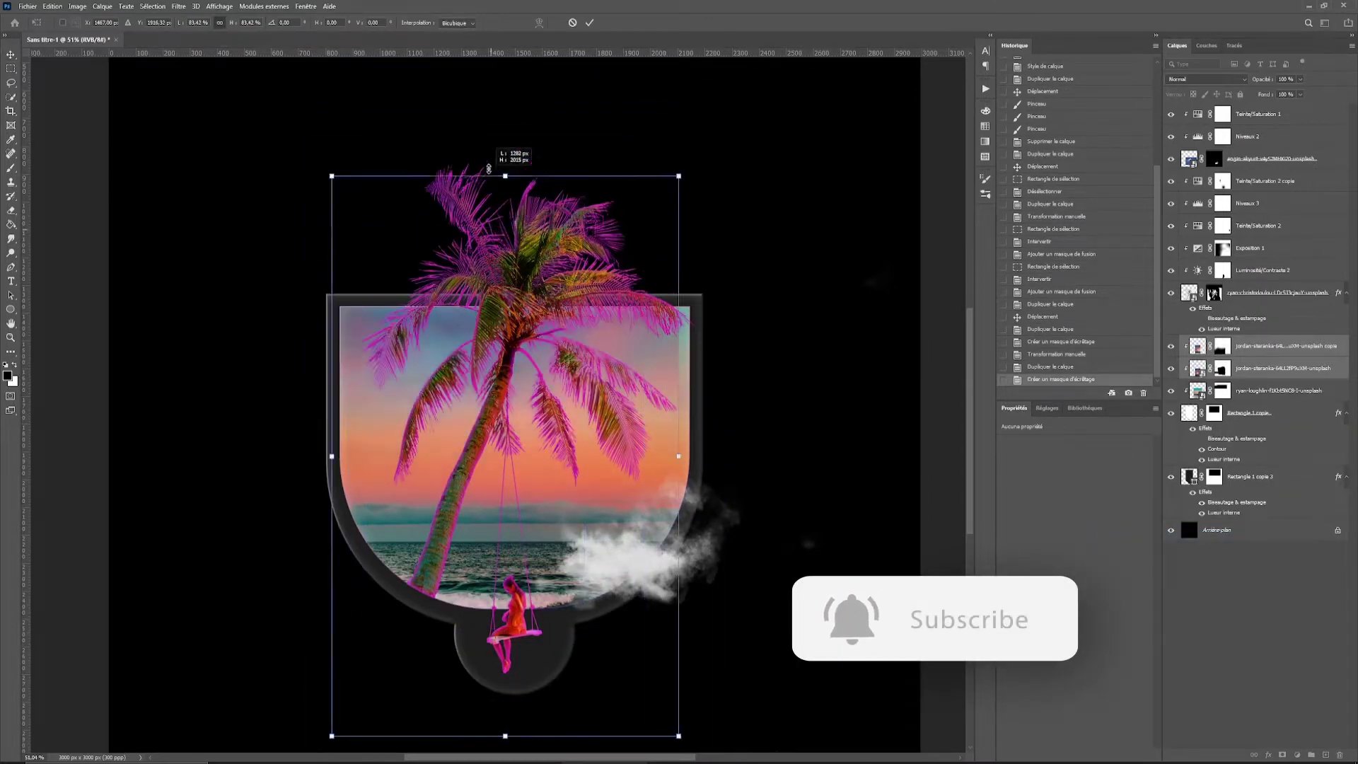
{"action": "key", "text": "Return"}
Reposition the other sky photo layer within the shield.
{"action": "left_click", "coordinate": [1287, 374]}
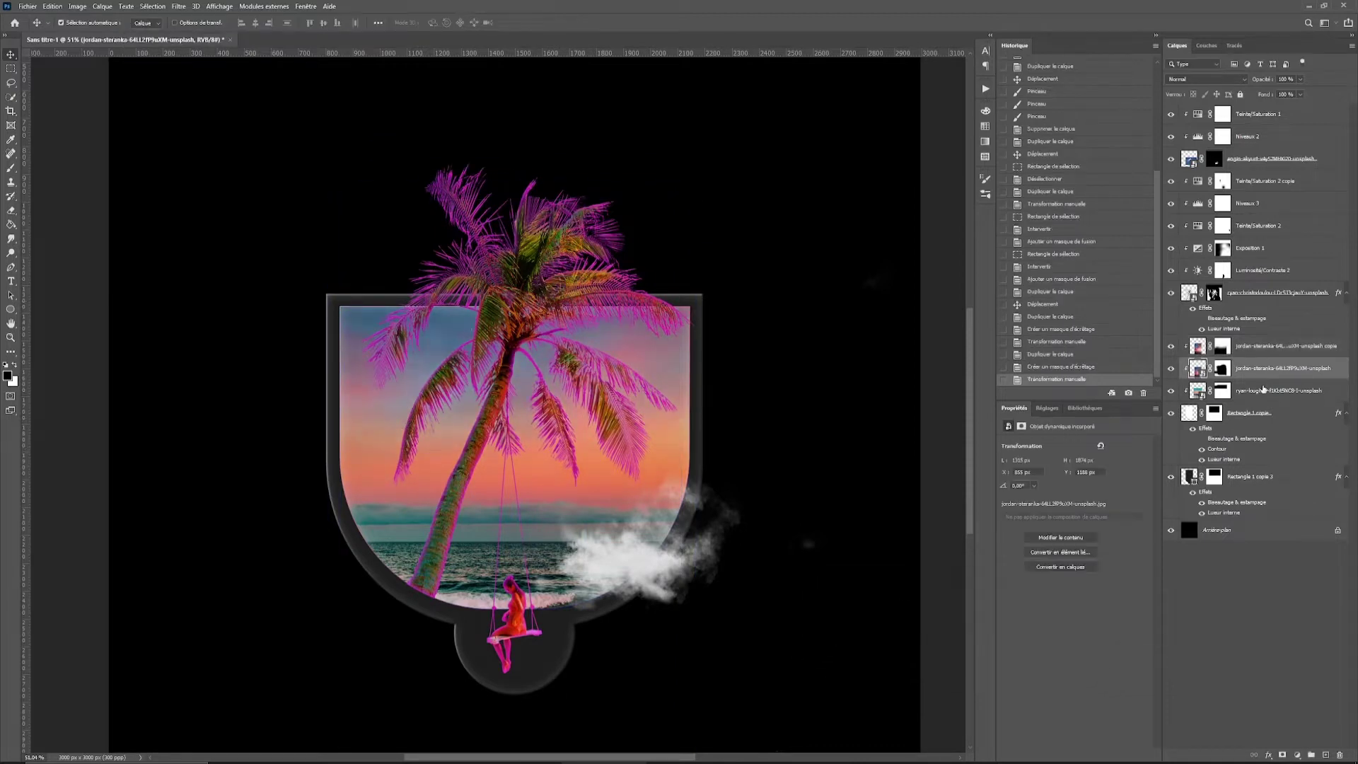
{"action": "key", "text": "ctrl+t"}
{"action": "left_click_drag", "start_coordinate": [691, 545], "coordinate": [698, 555]}
{"action": "key", "text": "Return"}
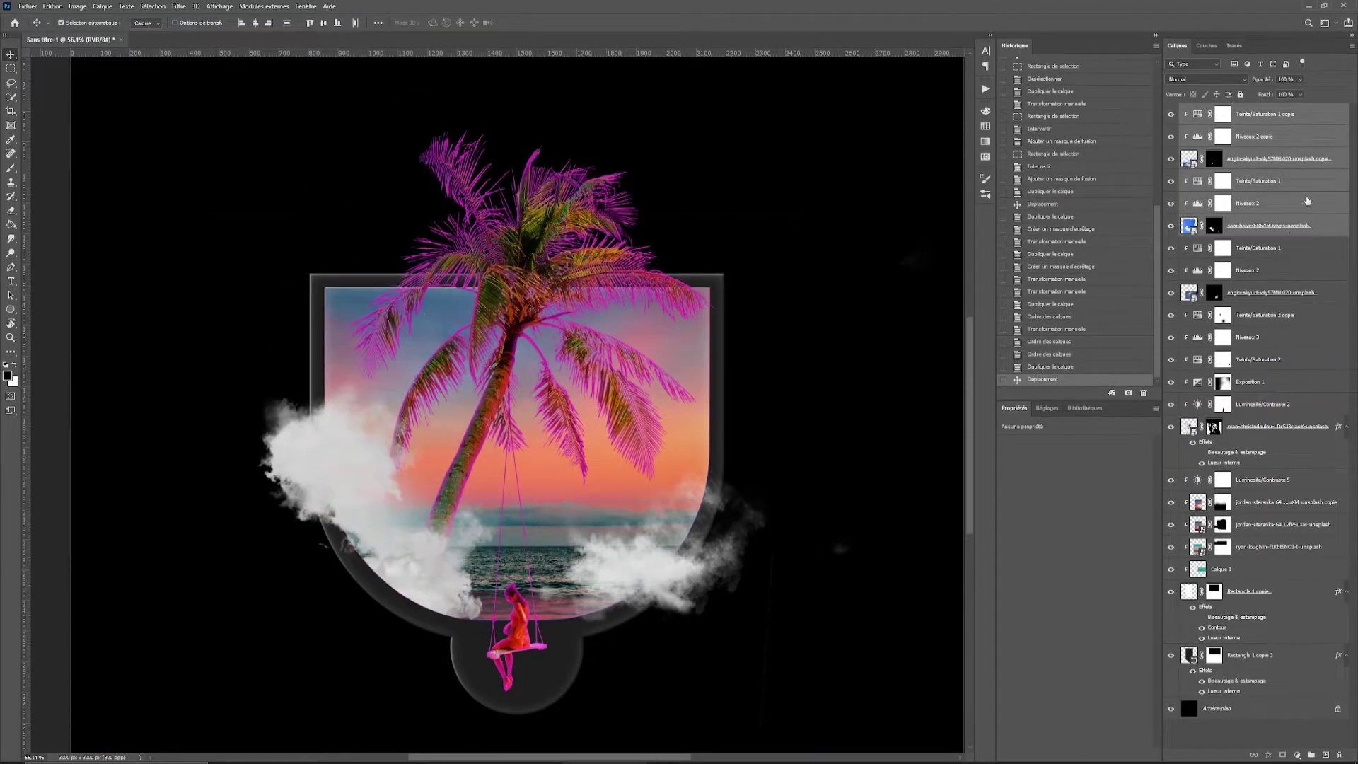
Move the new cloud layers below the palm and group the scene layers with Ctrl+G.
{"action": "left_click_drag", "start_coordinate": [1307, 201], "coordinate": [1273, 469]}
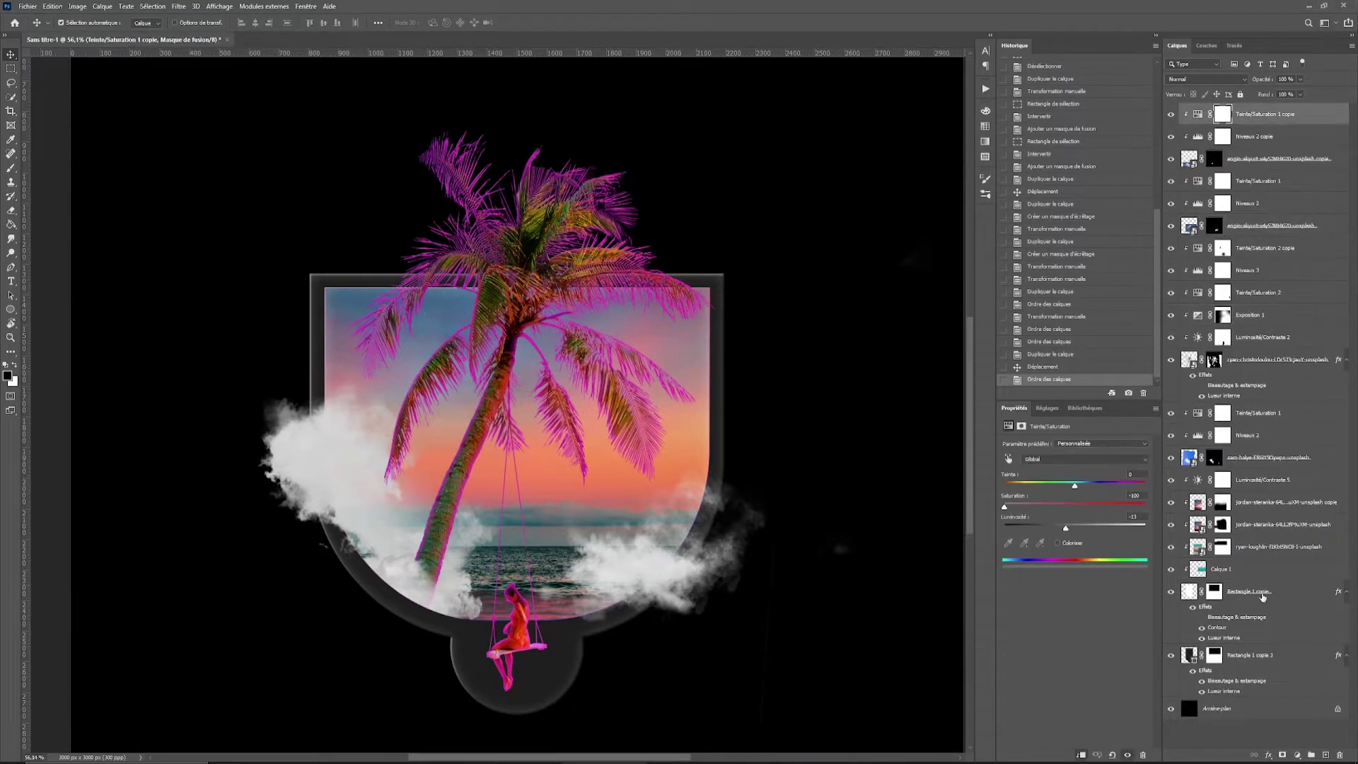
{"action": "left_click", "coordinate": [1263, 598], "text": "shift"}
{"action": "key", "text": "ctrl+g"}
Add a Gradient Map with the pink-purple preset, clipped to the scene group.
{"action": "left_click", "coordinate": [1297, 755]}
{"action": "left_click", "coordinate": [1266, 728]}
{"action": "left_click", "coordinate": [1061, 447]}
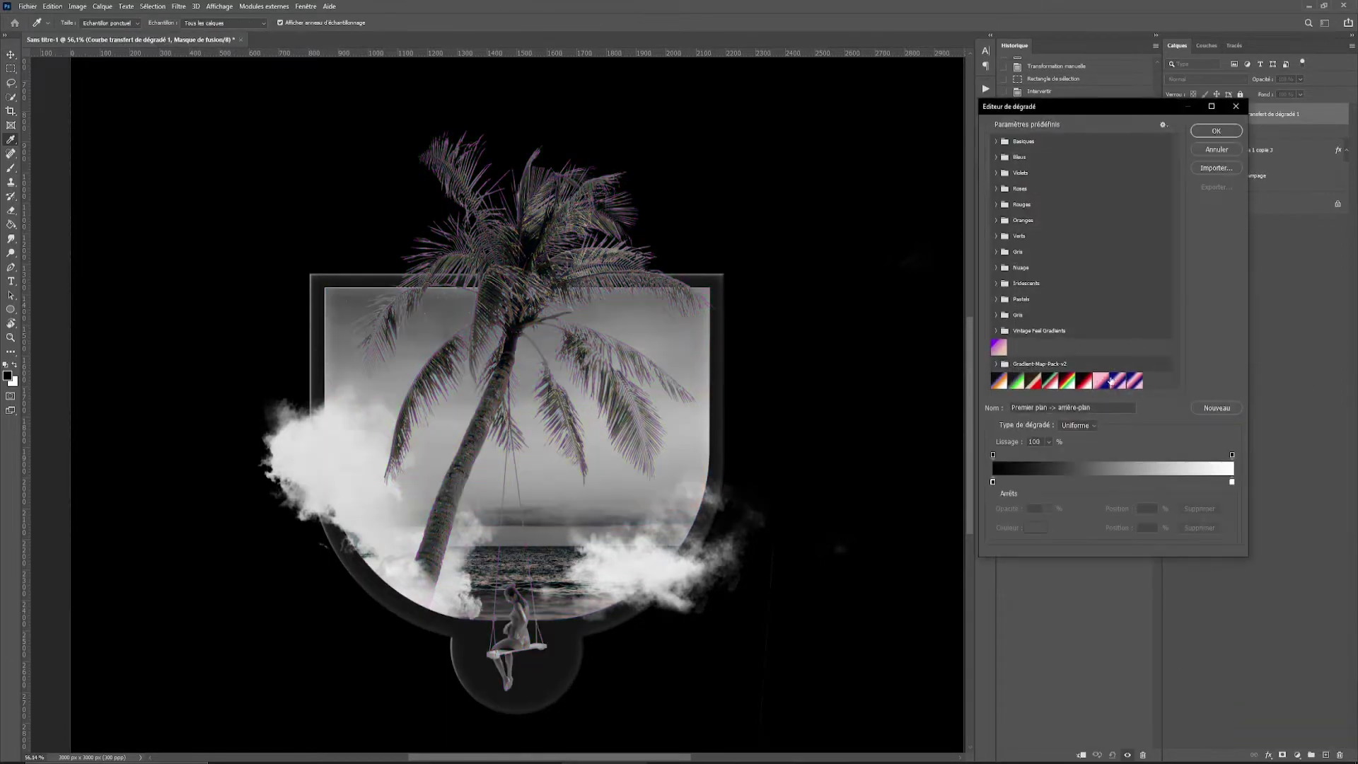
{"action": "double_click", "coordinate": [1110, 382]}
{"action": "right_click", "coordinate": [1266, 109]}
{"action": "left_click", "coordinate": [1275, 311]}
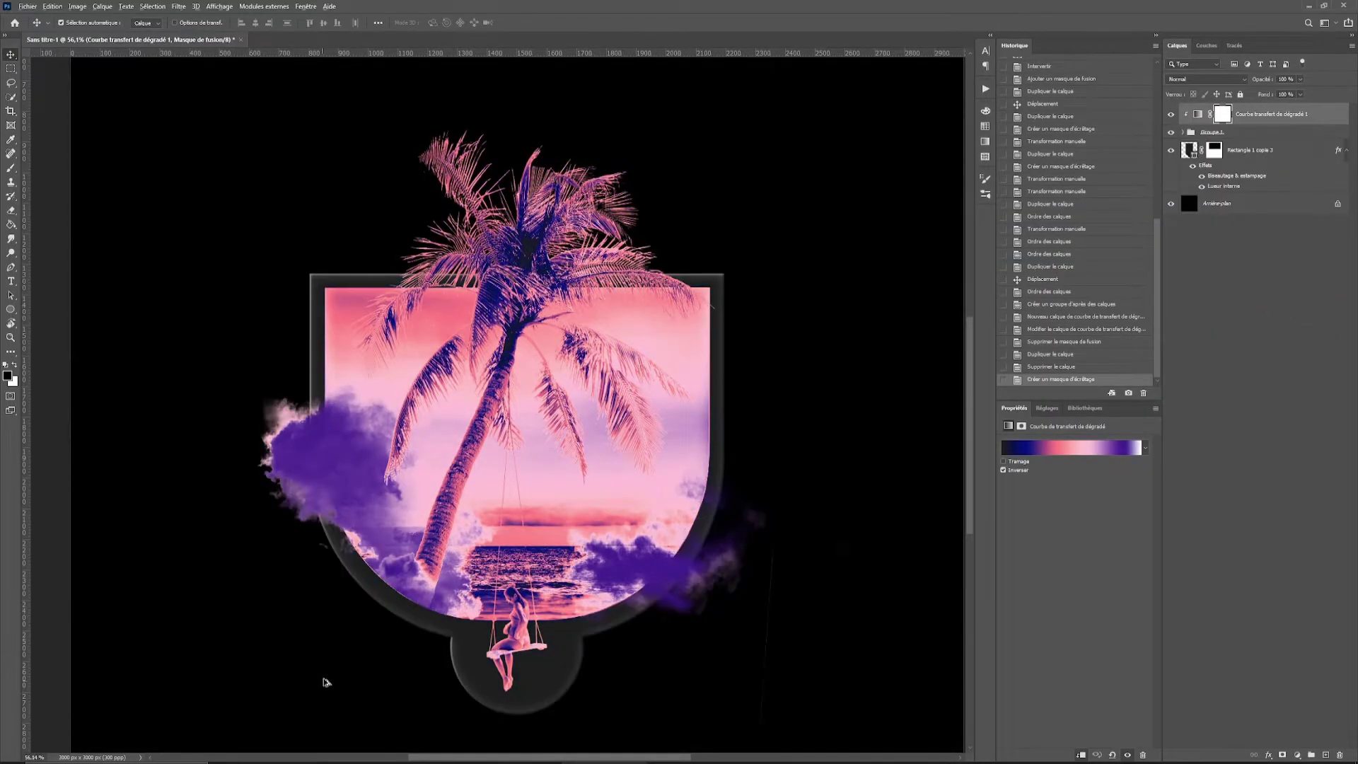
Expand the scene group and select the Teinte/Saturation 1 copie adjustment layer.
{"action": "scroll", "coordinate": [300, 686], "scroll_direction": "up", "scroll_amount": 1}
{"action": "left_click", "coordinate": [1183, 132]}
{"action": "left_click", "coordinate": [1265, 283]}
{"action": "left_click", "coordinate": [1266, 150]}
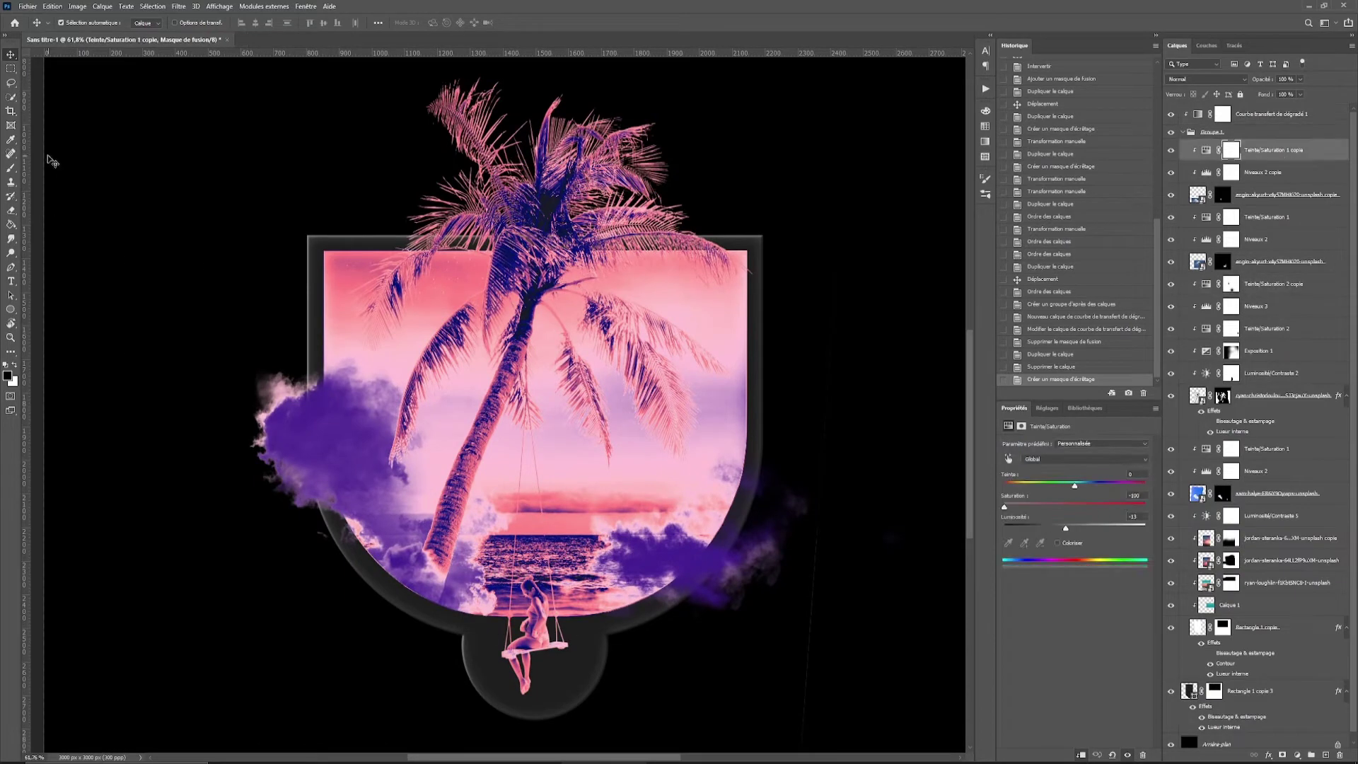
{"action": "left_click", "coordinate": [11, 312]}
{"action": "scroll", "coordinate": [470, 352], "scroll_direction": "up", "scroll_amount": 5}
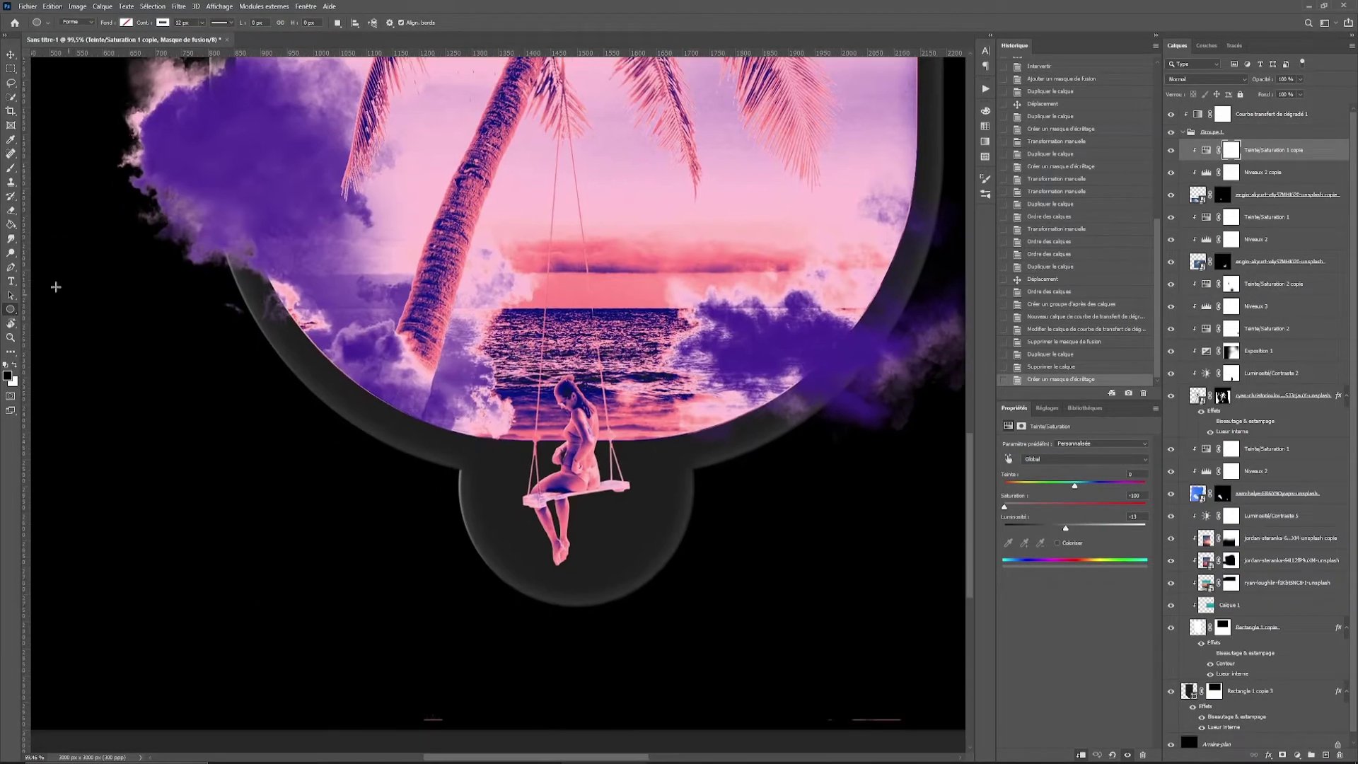
Draw a circle around the swing figure with a 3 px pink outline, brought to the top.
{"action": "left_click_drag", "start_coordinate": [685, 617], "coordinate": [654, 538]}
{"action": "key", "text": "v"}
{"action": "type", "text": "3"}
{"action": "key", "text": "Return"}
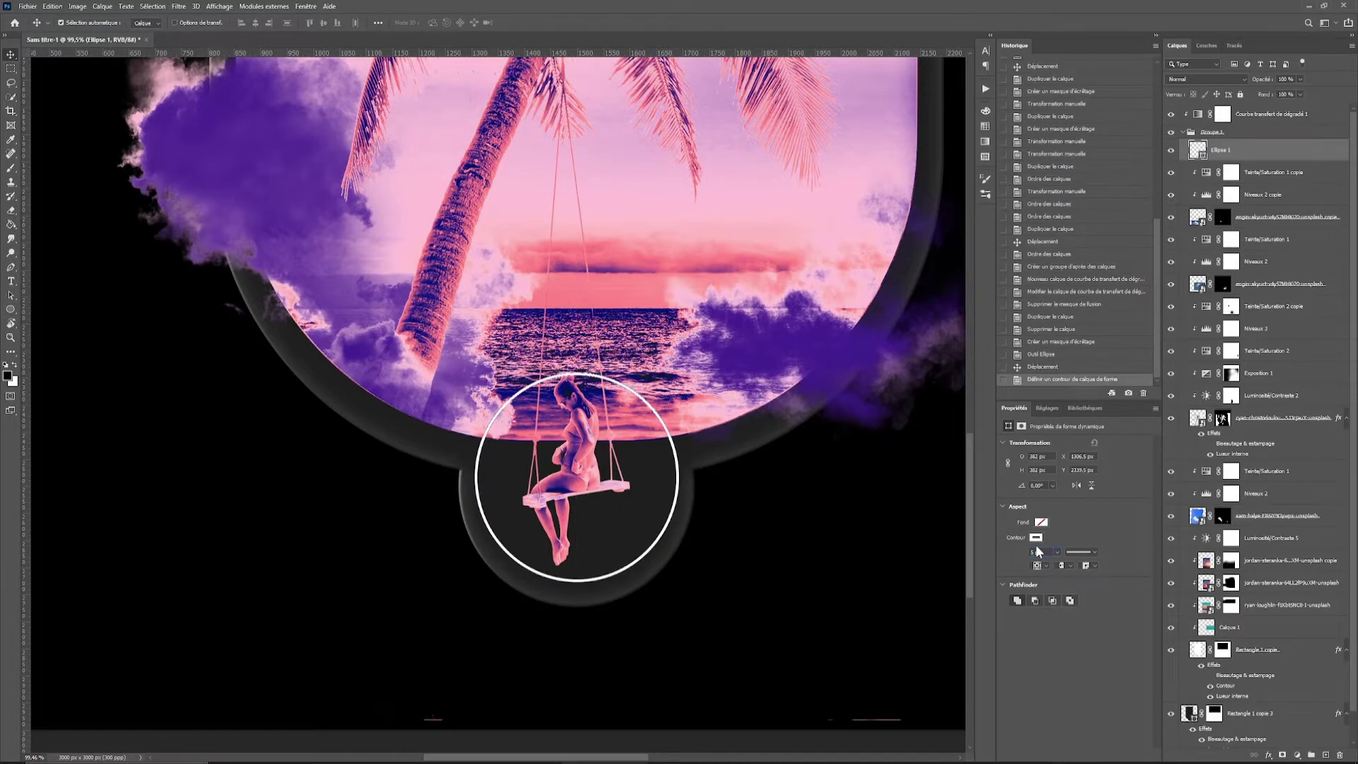
{"action": "scroll", "coordinate": [612, 476], "scroll_direction": "up", "scroll_amount": 3}
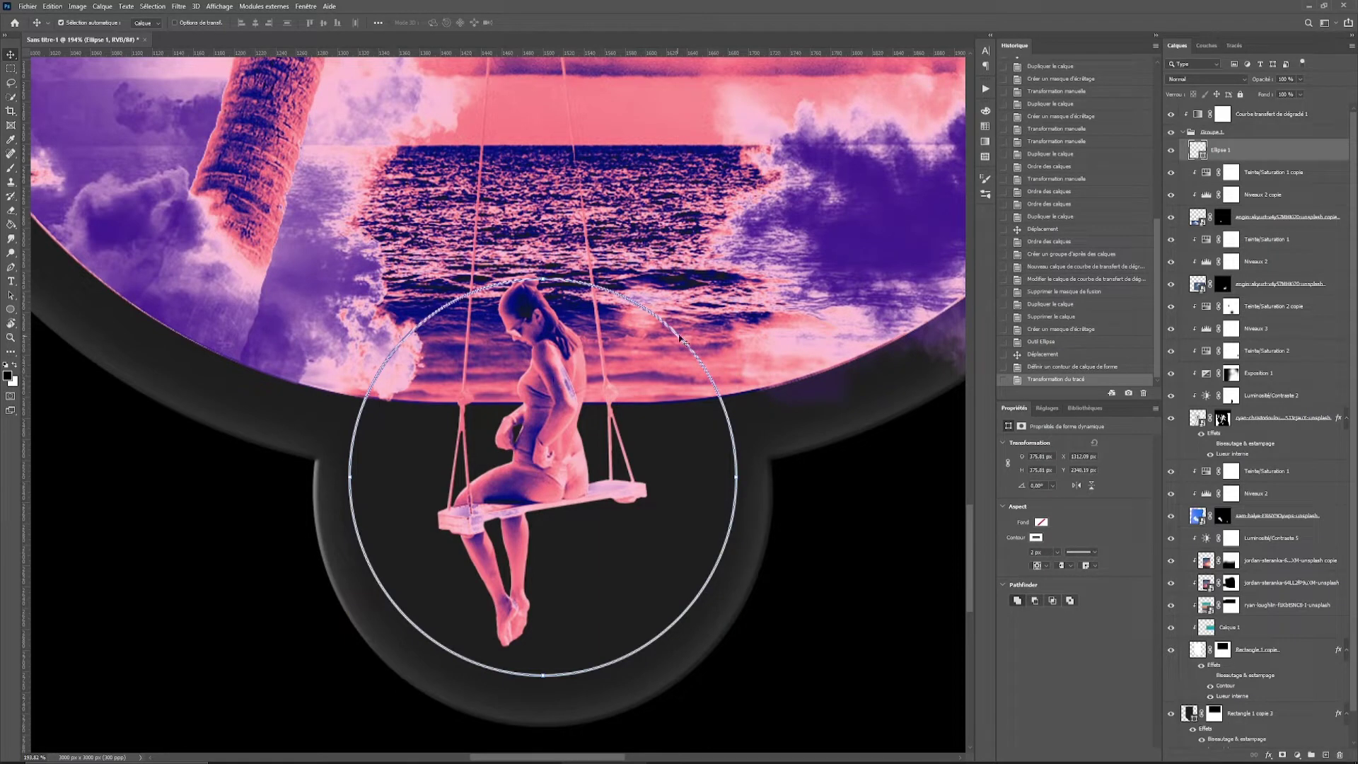
{"action": "left_click", "coordinate": [1036, 538]}
{"action": "left_click", "coordinate": [1048, 594]}
{"action": "key", "text": "ctrl+shift+bracketright"}
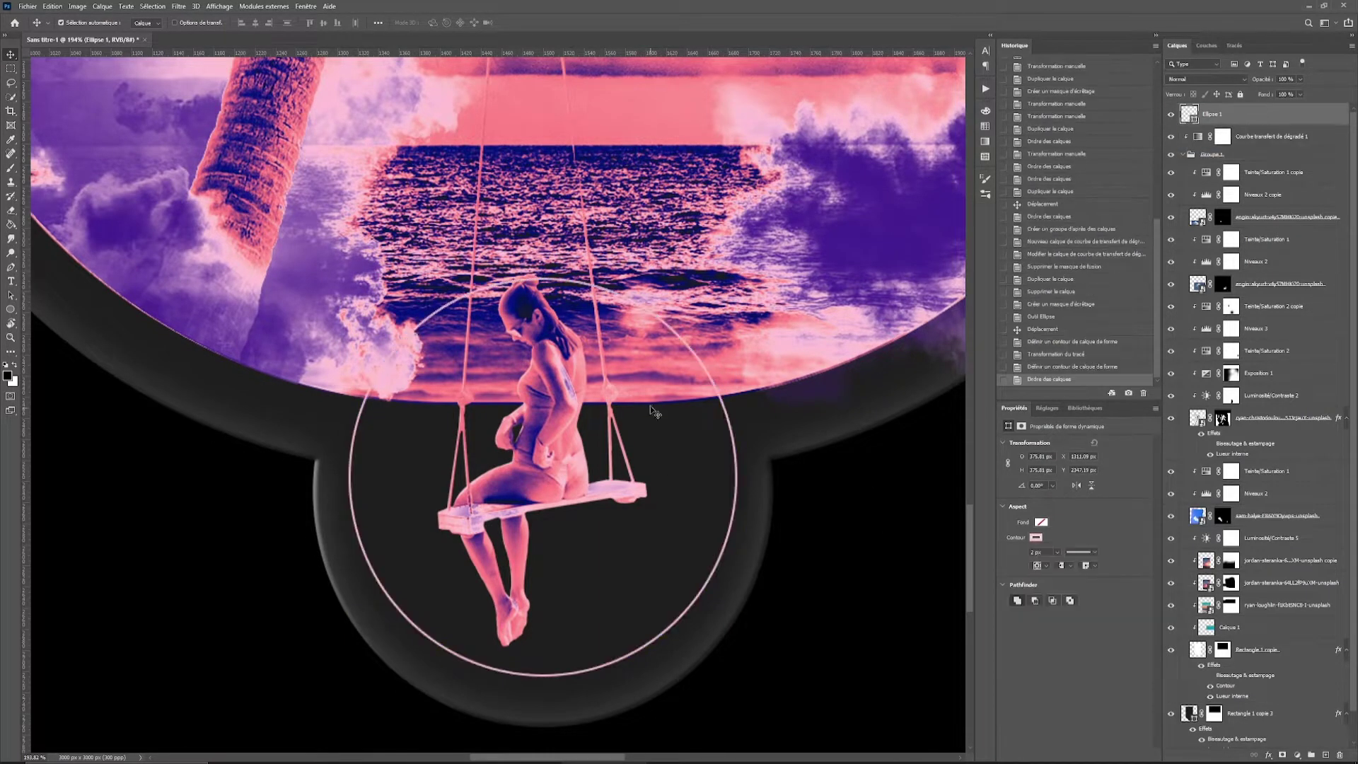
Duplicate the circle twice, shrinking each copy into a smaller inner ring.
{"action": "left_click_drag", "start_coordinate": [1323, 746], "coordinate": [1324, 755]}
{"action": "key", "text": "ctrl+t"}
{"action": "left_click_drag", "start_coordinate": [351, 280], "coordinate": [400, 382]}
{"action": "key", "text": "Return"}
{"action": "left_click_drag", "start_coordinate": [1315, 114], "coordinate": [1324, 754]}
{"action": "key", "text": "ctrl+t"}
{"action": "left_click_drag", "start_coordinate": [543, 385], "coordinate": [543, 481]}
{"action": "key", "text": "Return"}
Group the three circles and add a layer mask to the group.
{"action": "left_click", "coordinate": [1217, 158], "text": "shift"}
{"action": "key", "text": "ctrl+g"}
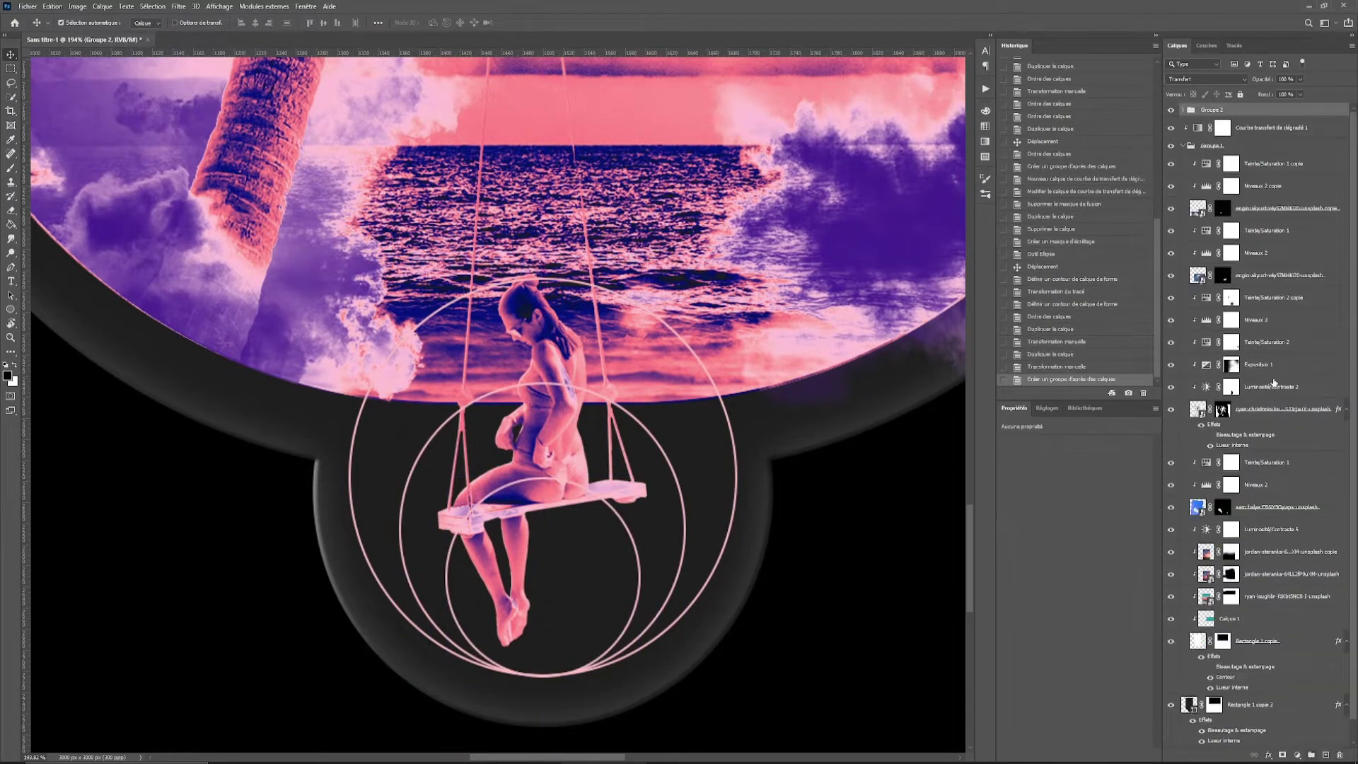
{"action": "left_click", "coordinate": [1283, 754]}
{"action": "key", "text": "b"}
{"action": "scroll", "coordinate": [520, 334], "scroll_direction": "up", "scroll_amount": 5}
Paint out the ring lines over the swing seat and figure in the circle group's mask.
{"action": "scroll", "coordinate": [655, 343], "scroll_direction": "down", "scroll_amount": 3}
{"action": "left_click_drag", "start_coordinate": [431, 446], "coordinate": [580, 424]}
{"action": "mouse_move", "coordinate": [676, 488]}
{"action": "left_mouse_down"}
{"action": "mouse_move", "coordinate": [729, 446]}
{"action": "mouse_move", "coordinate": [732, 460]}
{"action": "left_mouse_up"}
{"action": "left_click_drag", "start_coordinate": [474, 424], "coordinate": [541, 413]}
{"action": "left_click_drag", "start_coordinate": [368, 495], "coordinate": [339, 544]}
{"action": "left_click_drag", "start_coordinate": [347, 559], "coordinate": [332, 536]}
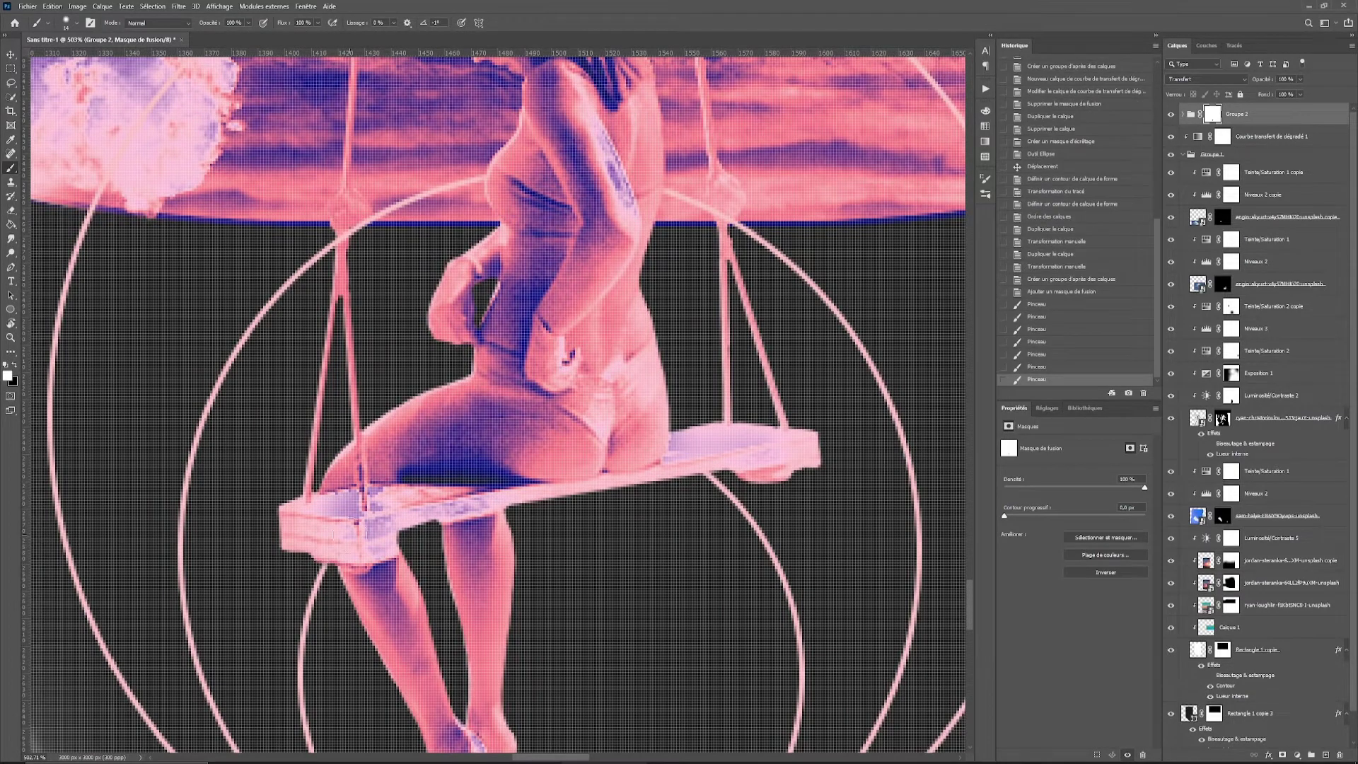
{"action": "scroll", "coordinate": [330, 540], "scroll_direction": "up", "scroll_amount": 5}
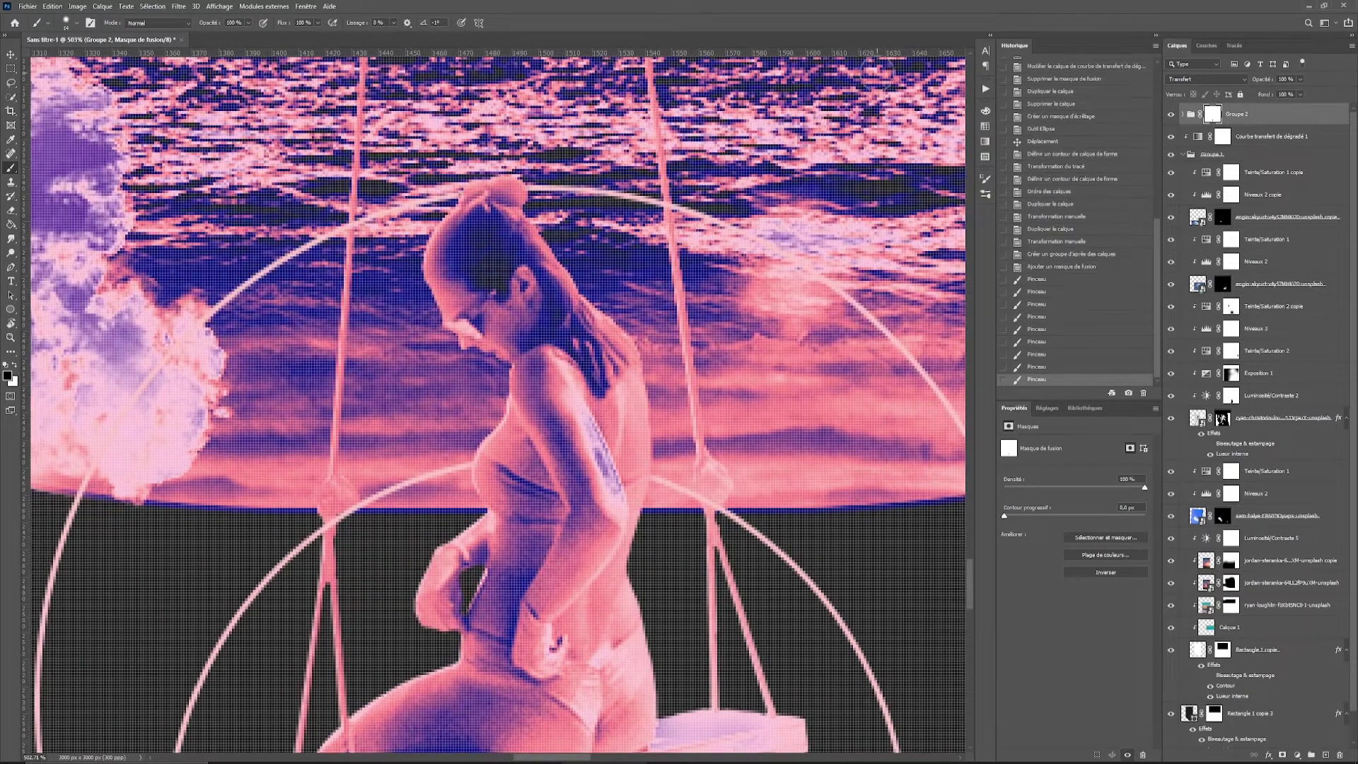
{"action": "scroll", "coordinate": [674, 422], "scroll_direction": "down", "scroll_amount": 10}
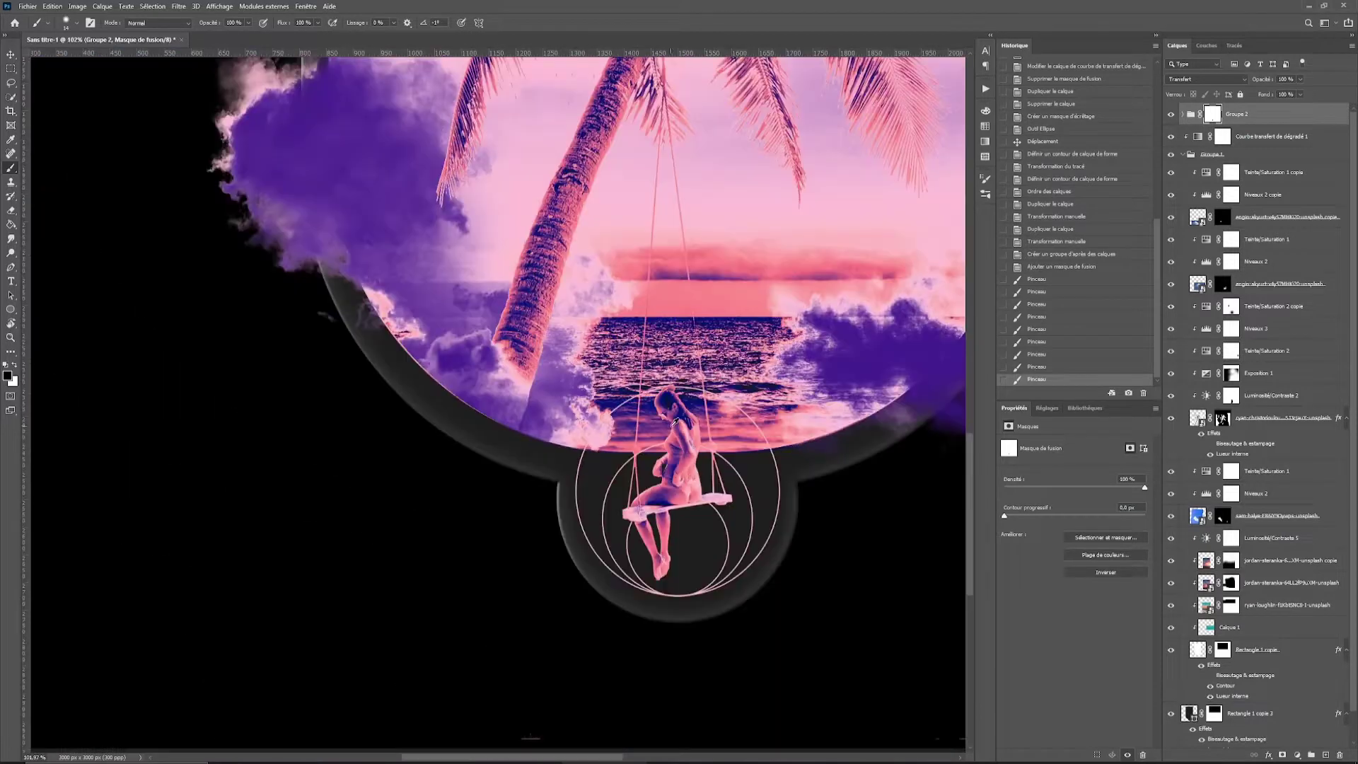
Apply a transform to the circle group and return to the Move tool.
{"action": "key", "text": "ctrl+t"}
{"action": "key", "text": "Return"}
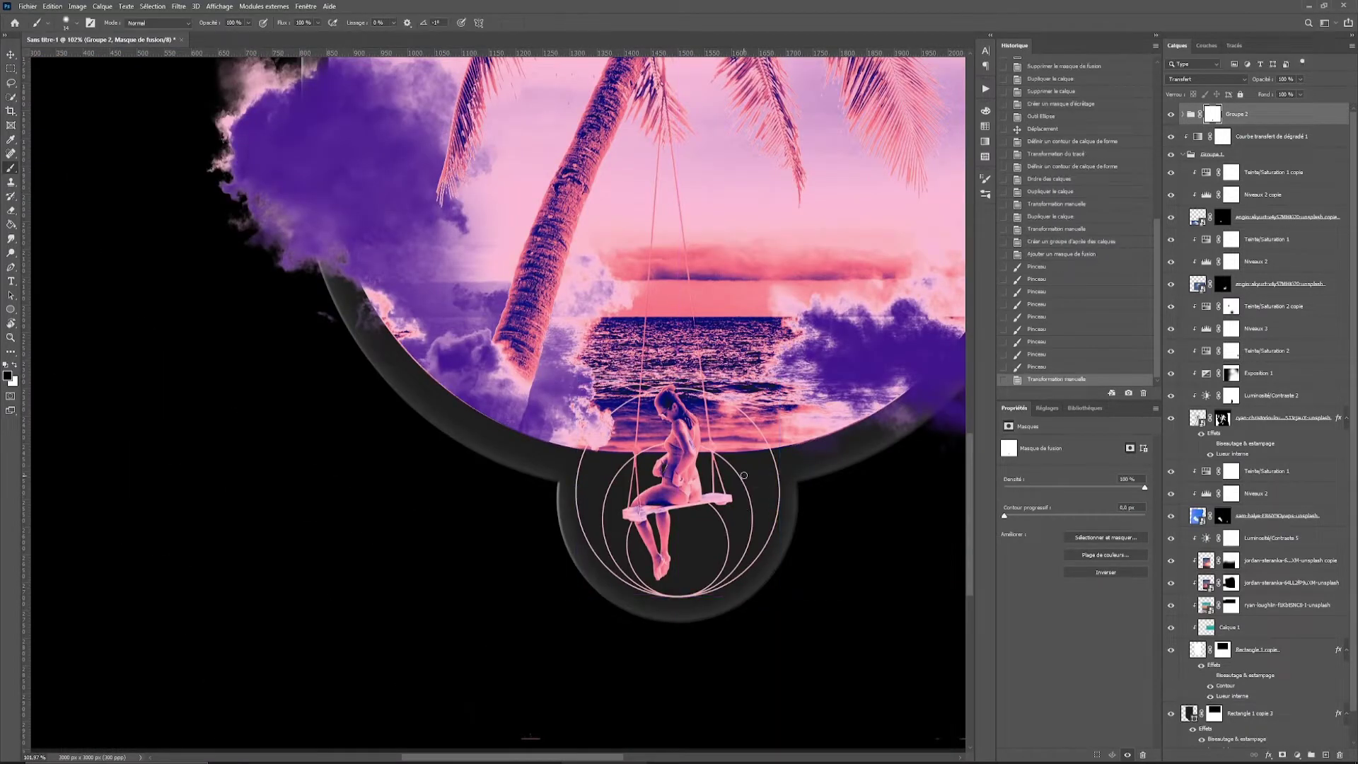
{"action": "key", "text": "v"}
{"action": "scroll", "coordinate": [840, 316], "scroll_direction": "down", "scroll_amount": 4}
{"action": "scroll", "coordinate": [849, 318], "scroll_direction": "right", "scroll_amount": 3}
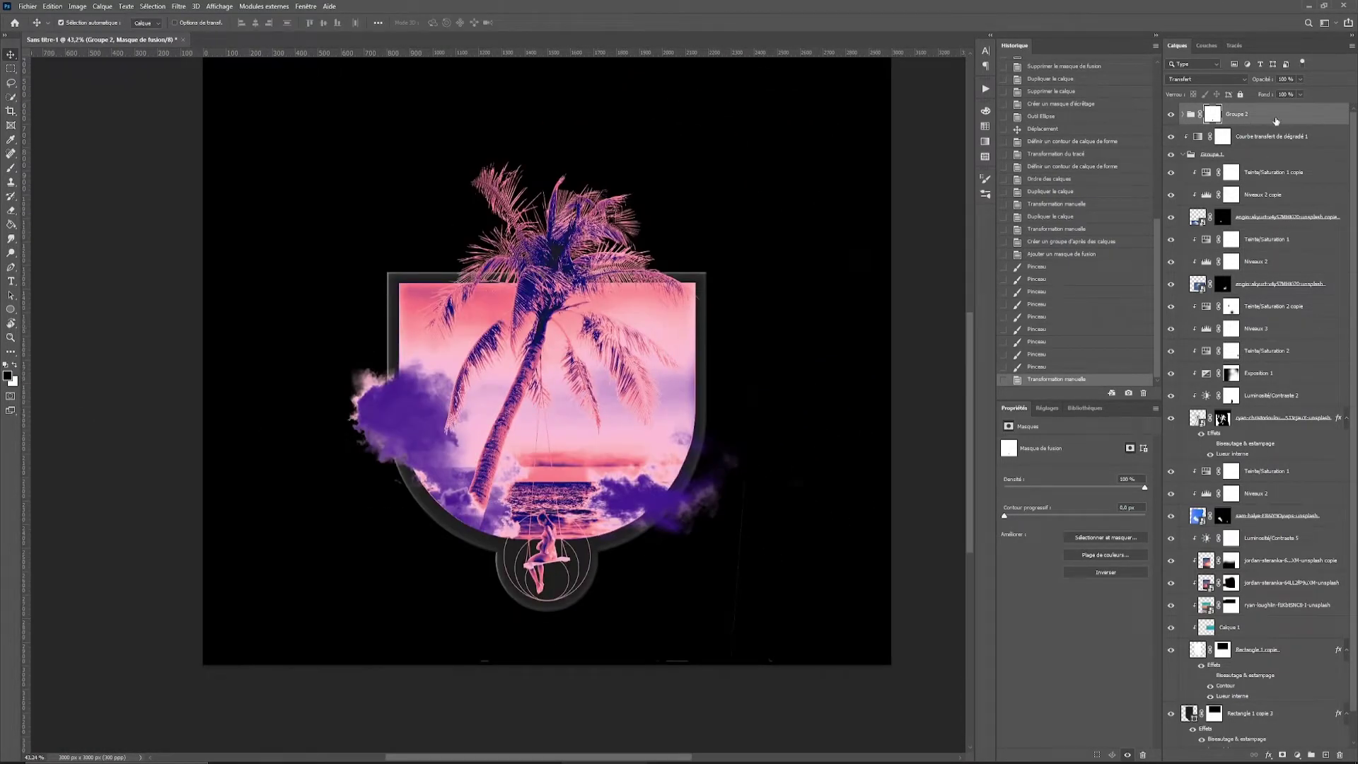
Add the DREAM text, enlarge it and place it near the top of the shield.
{"action": "key", "text": "t"}
{"action": "left_click", "coordinate": [418, 324]}
{"action": "key", "text": "ctrl+Return"}
{"action": "key", "text": "ctrl+t"}
{"action": "left_click_drag", "start_coordinate": [473, 322], "coordinate": [675, 396]}
{"action": "left_click_drag", "start_coordinate": [608, 339], "coordinate": [630, 342]}
{"action": "key", "text": "Return"}
Give DREAM a bevel and a preset gradient overlay.
{"action": "double_click", "coordinate": [1287, 114]}
{"action": "left_click", "coordinate": [918, 379]}
{"action": "left_click", "coordinate": [947, 492]}
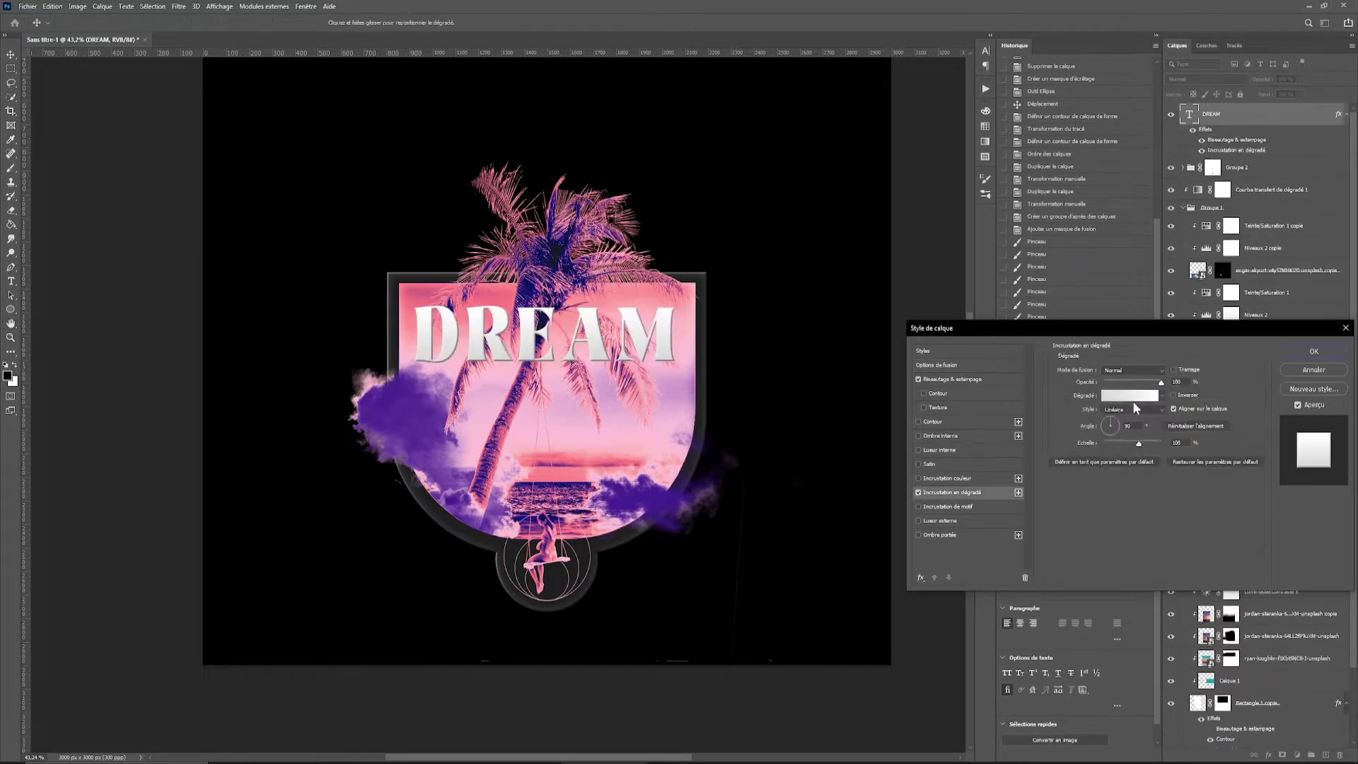
{"action": "left_click", "coordinate": [1139, 385]}
{"action": "left_click", "coordinate": [1116, 381]}
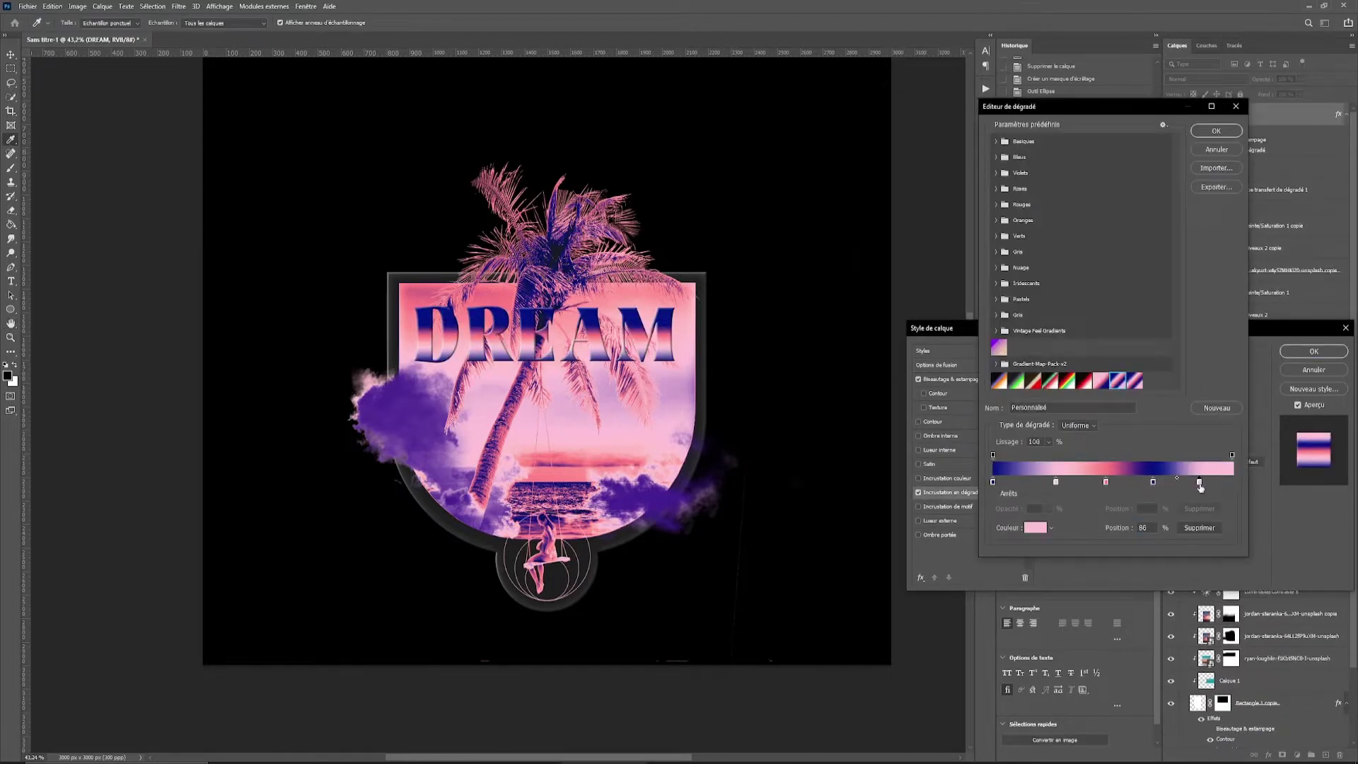
Remove the dark blue stop, set the end stop light pink, add a dark blue stop near the start.
{"action": "left_click_drag", "start_coordinate": [1153, 481], "coordinate": [1223, 506]}
{"action": "left_click", "coordinate": [1232, 481]}
{"action": "double_click", "coordinate": [1232, 480]}
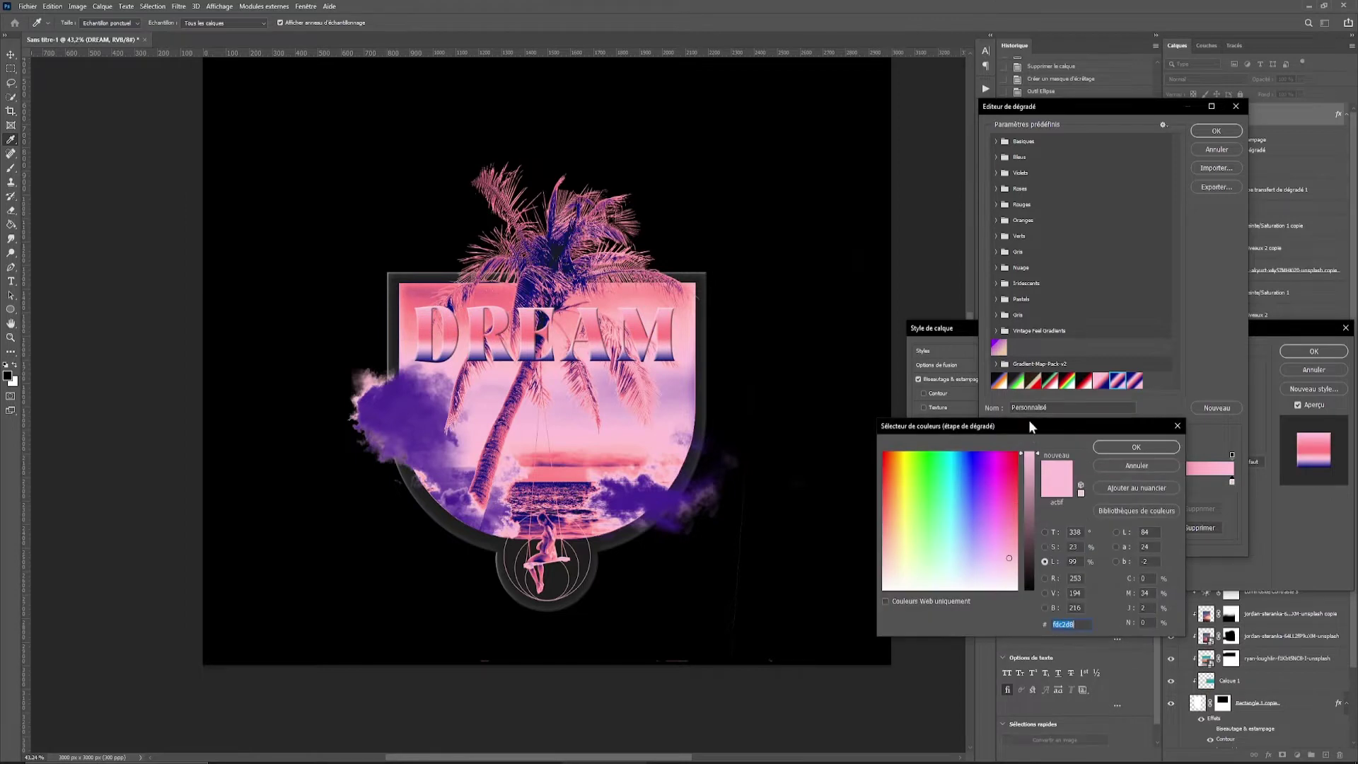
{"action": "left_click", "coordinate": [1155, 448]}
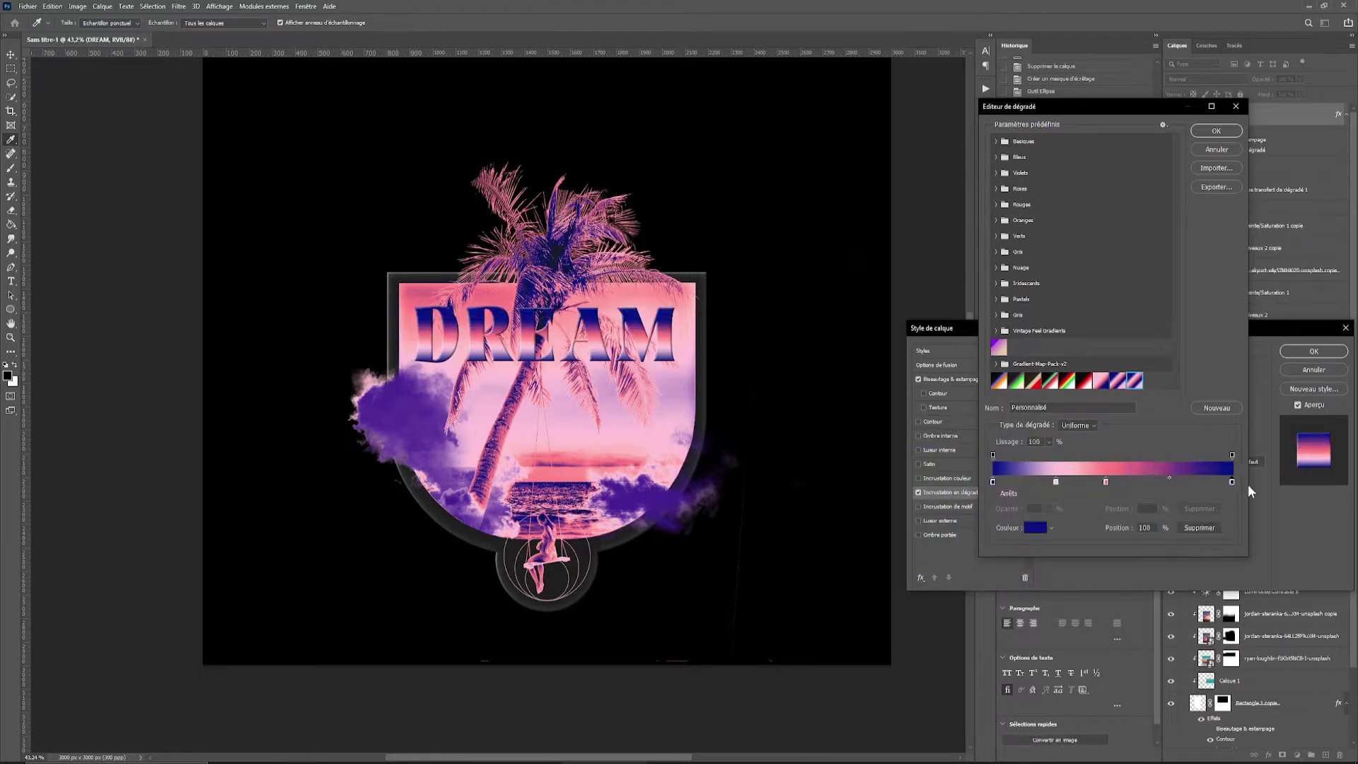
{"action": "left_click", "coordinate": [1016, 481]}
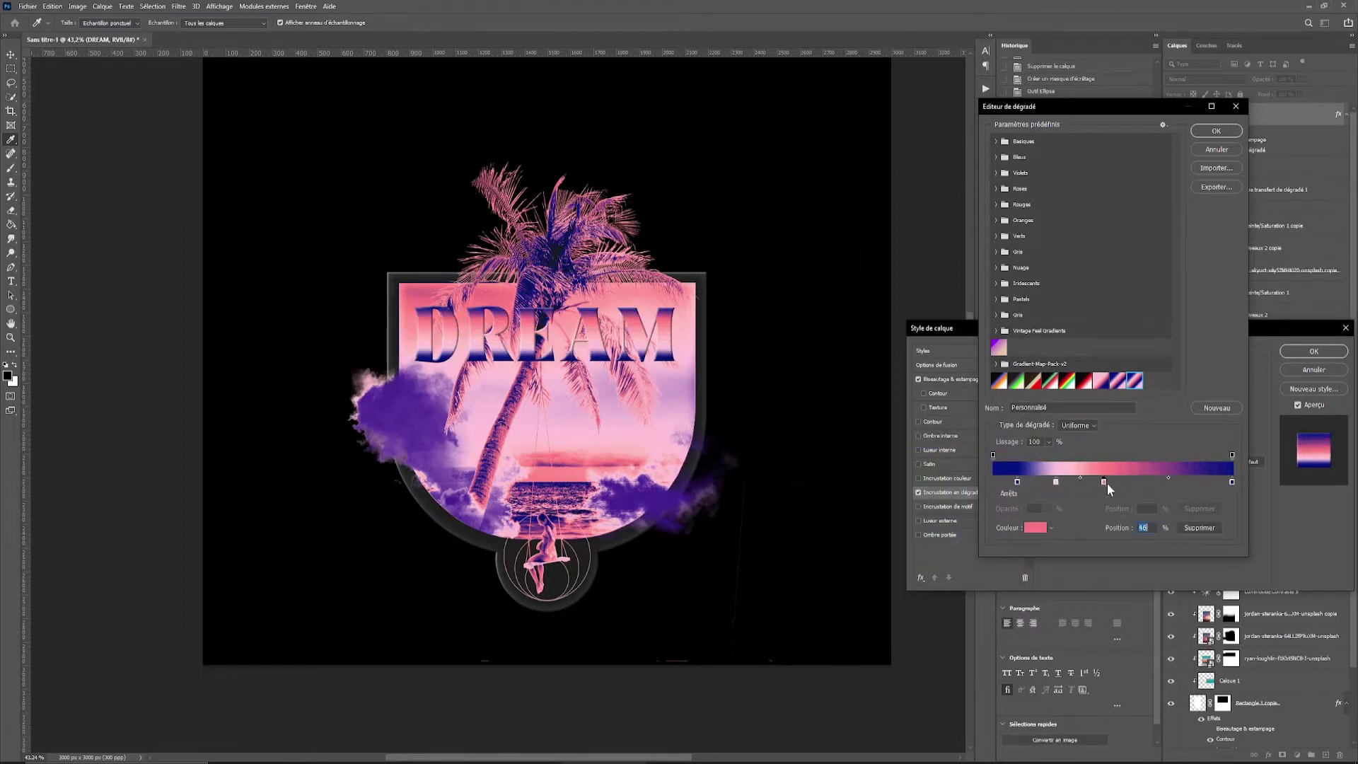
{"action": "left_click_drag", "start_coordinate": [1169, 478], "coordinate": [1196, 481]}
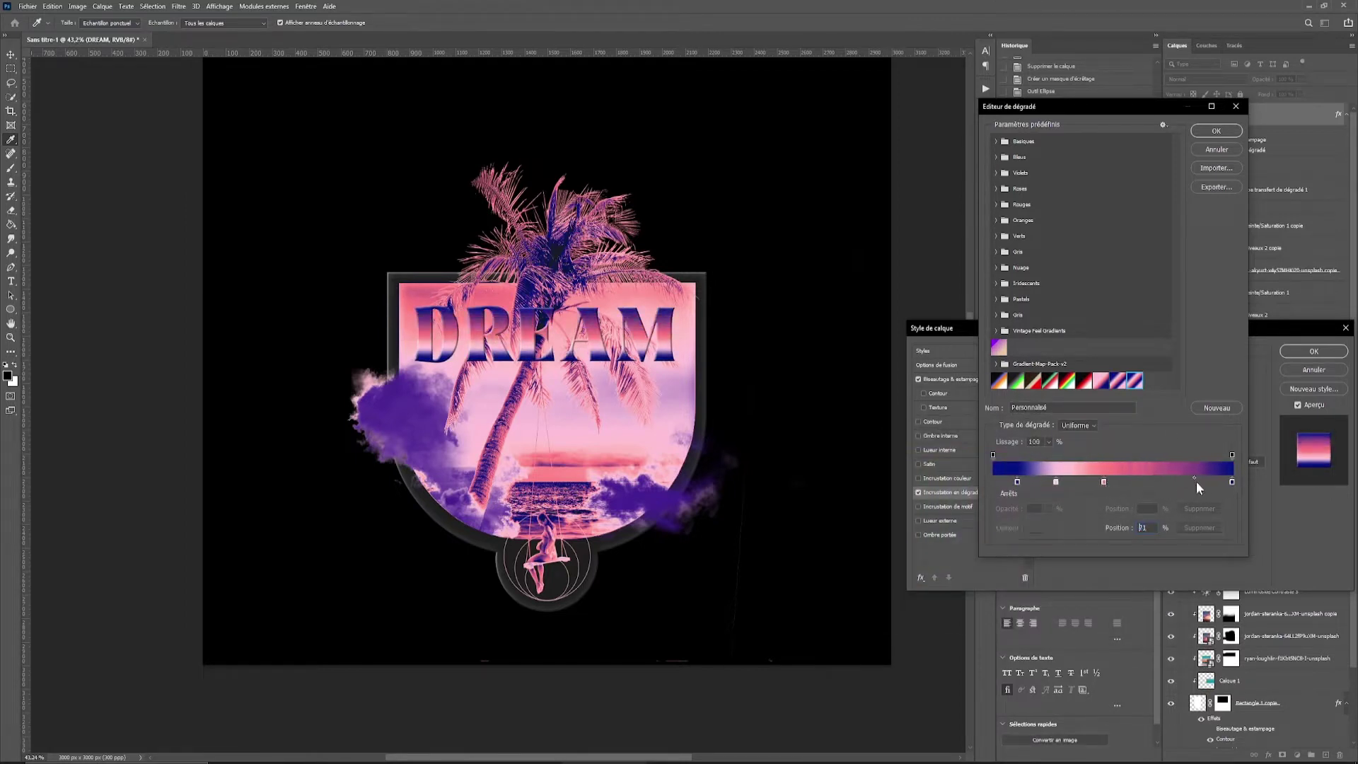
Add hot pink and light pink stops, accept the gradient, and choose the drop shadow colour.
{"action": "left_click", "coordinate": [1055, 482]}
{"action": "left_click", "coordinate": [1035, 528]}
{"action": "left_click", "coordinate": [1168, 431]}
{"action": "left_click", "coordinate": [1023, 482]}
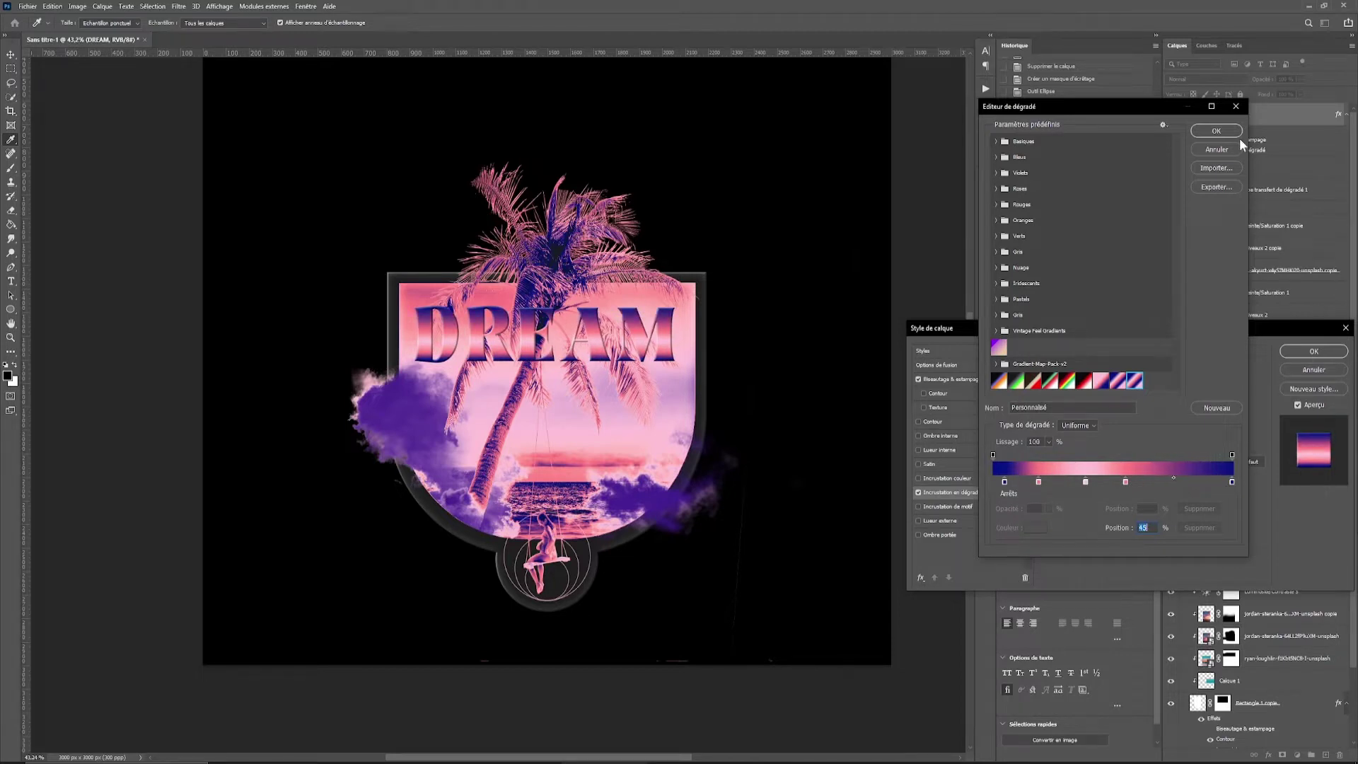
{"action": "left_click", "coordinate": [1234, 133]}
{"action": "left_click", "coordinate": [939, 534]}
{"action": "left_click", "coordinate": [1184, 372]}
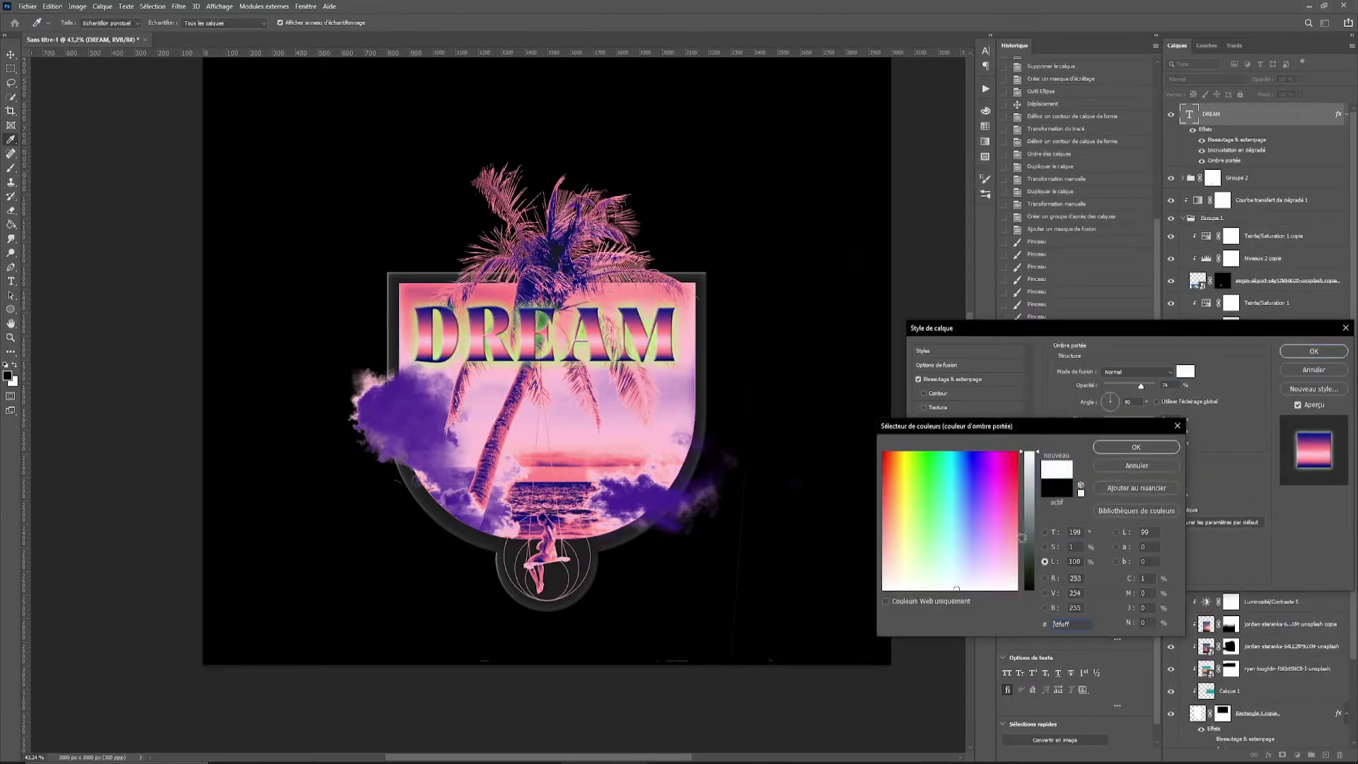
Set DREAM's drop shadow to white and add an inner glow with lowered opacity.
{"action": "key", "text": "Return"}
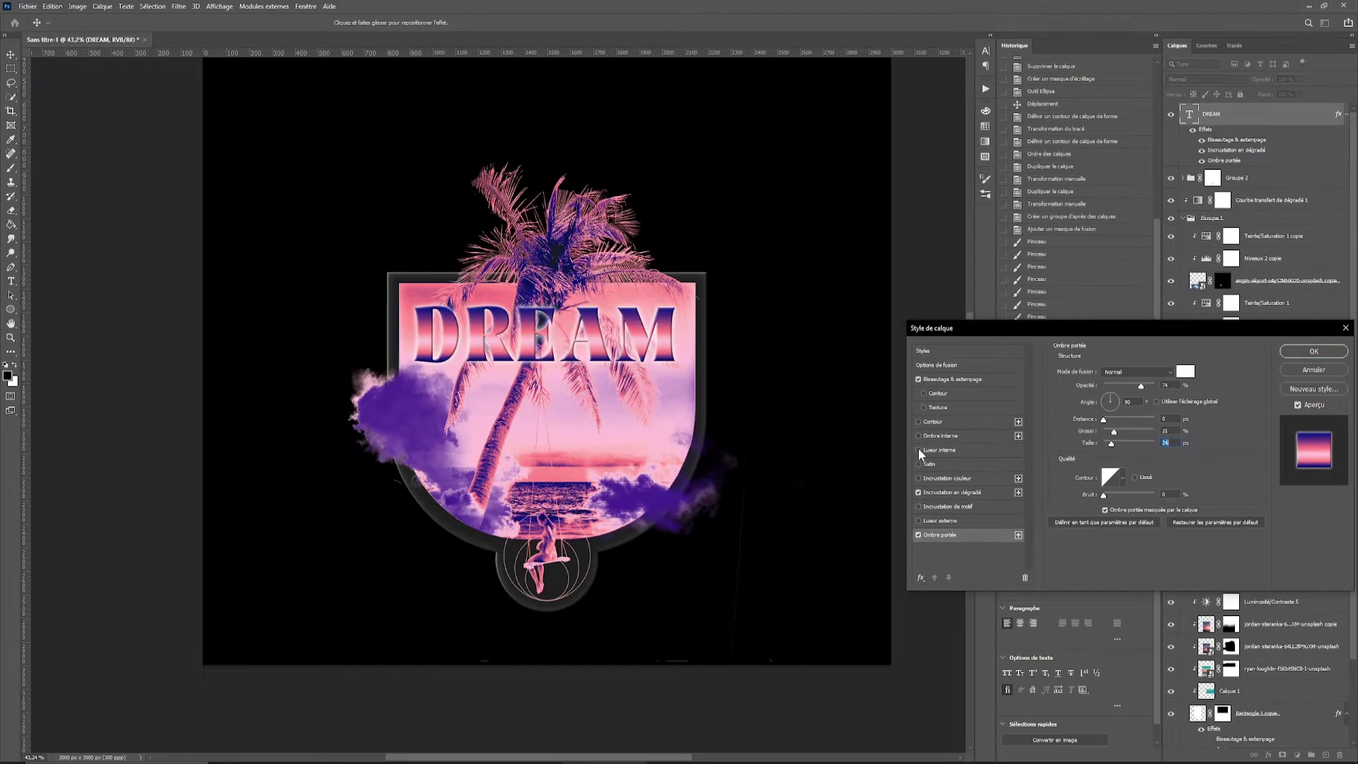
{"action": "left_click", "coordinate": [919, 450]}
{"action": "left_click_drag", "start_coordinate": [1115, 382], "coordinate": [1123, 384]}
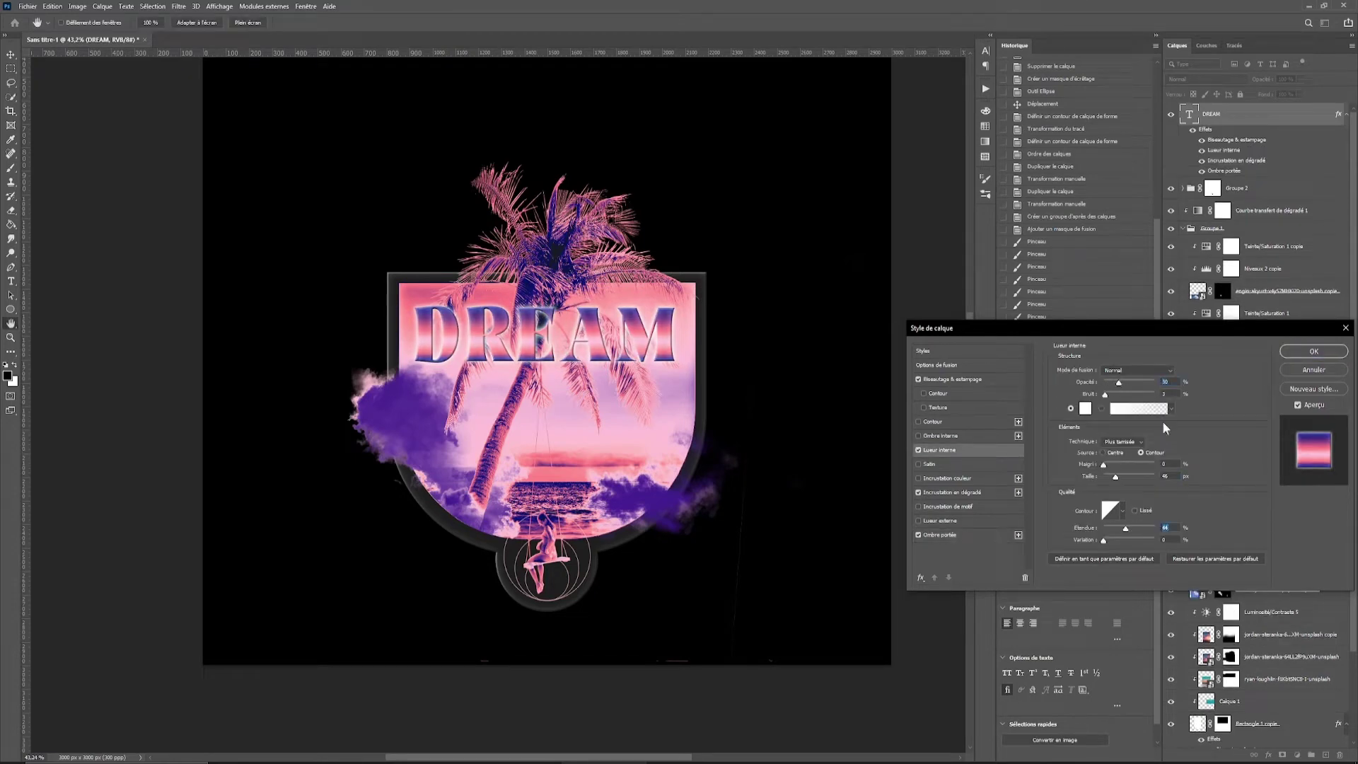
{"action": "key", "text": "Return"}
Move DREAM into Groupe 1 and reopen its gradient overlay's gradient.
{"action": "scroll", "coordinate": [862, 322], "scroll_direction": "up", "scroll_amount": 5}
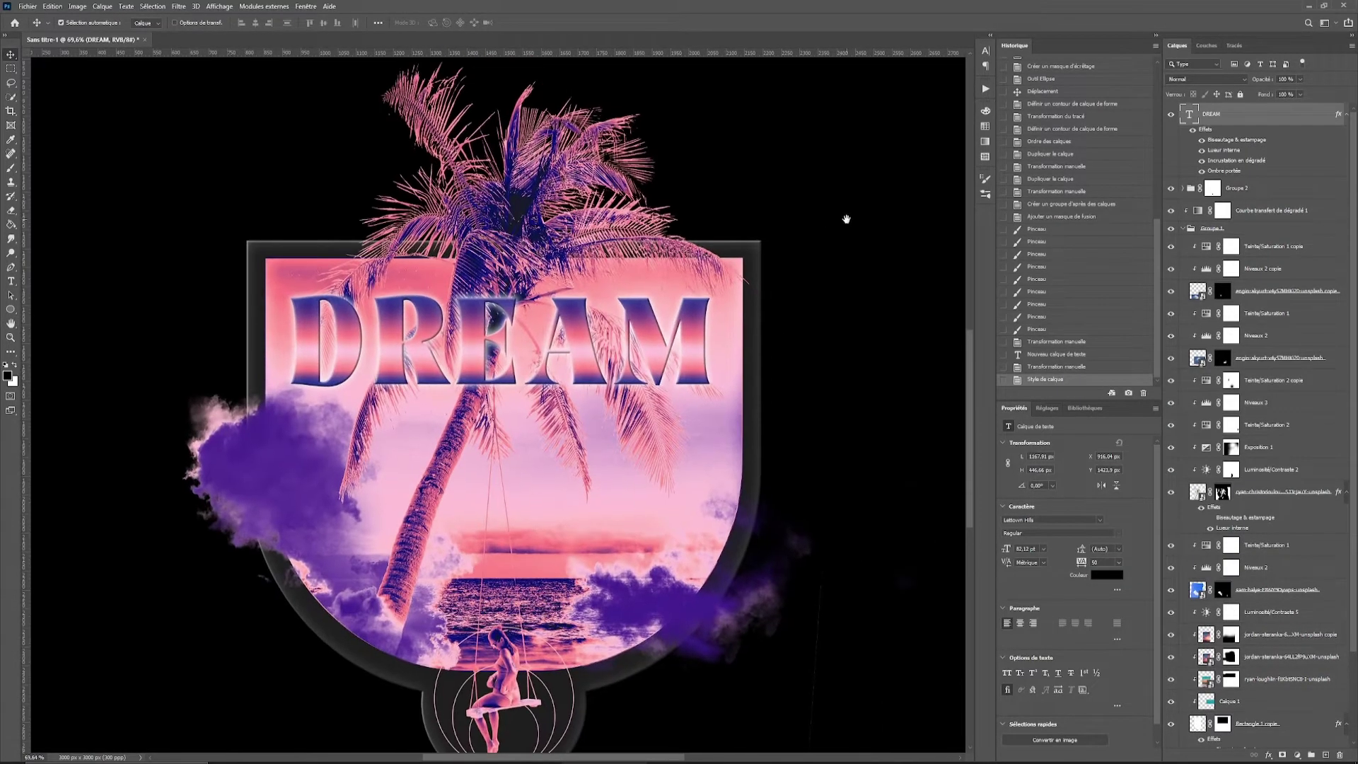
{"action": "key", "text": "ctrl+bracketleft"}
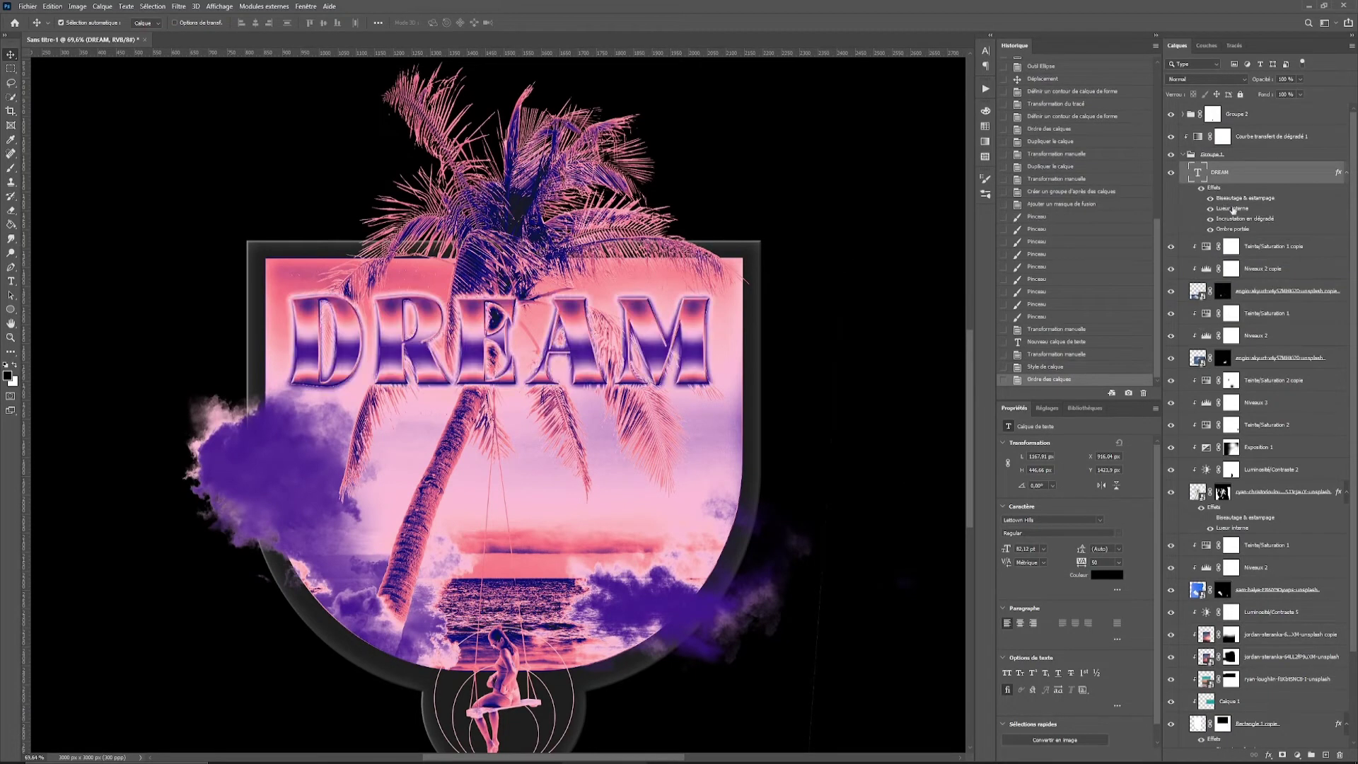
{"action": "double_click", "coordinate": [1250, 218]}
{"action": "left_click", "coordinate": [1126, 420]}
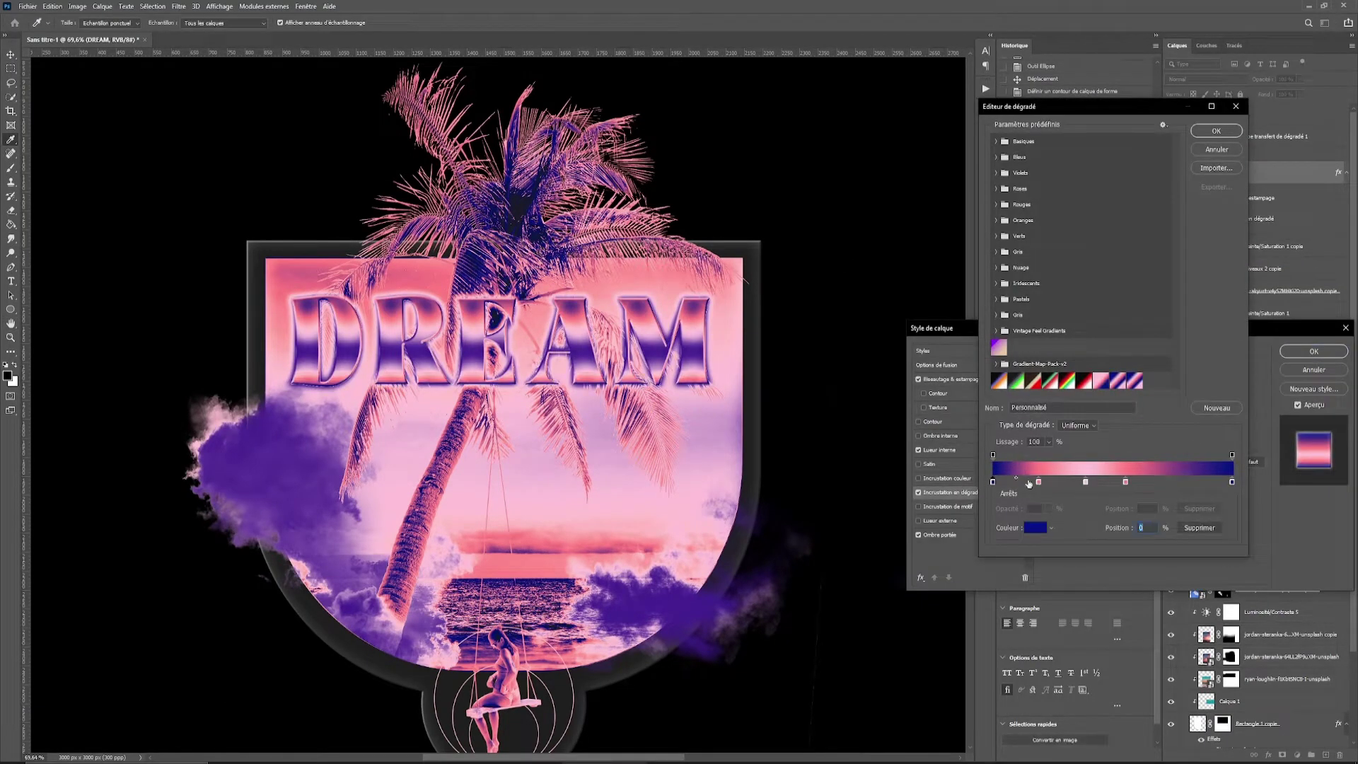
Edit DREAM's gradient from a preset into pink-to-deep-blue, moving a blue stop to 60%.
{"action": "left_click_drag", "start_coordinate": [1126, 482], "coordinate": [1232, 481]}
{"action": "left_click", "coordinate": [1117, 381]}
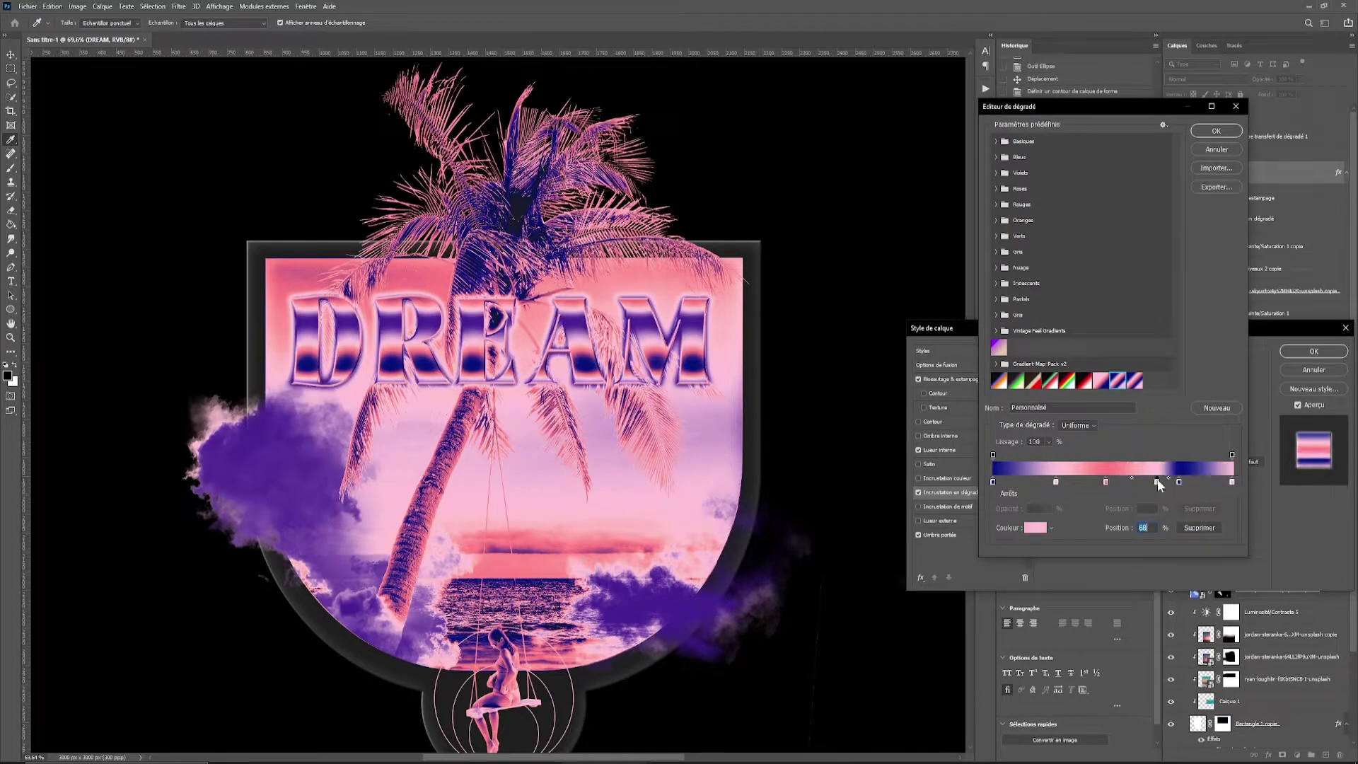
{"action": "left_click_drag", "start_coordinate": [1157, 482], "coordinate": [1140, 509]}
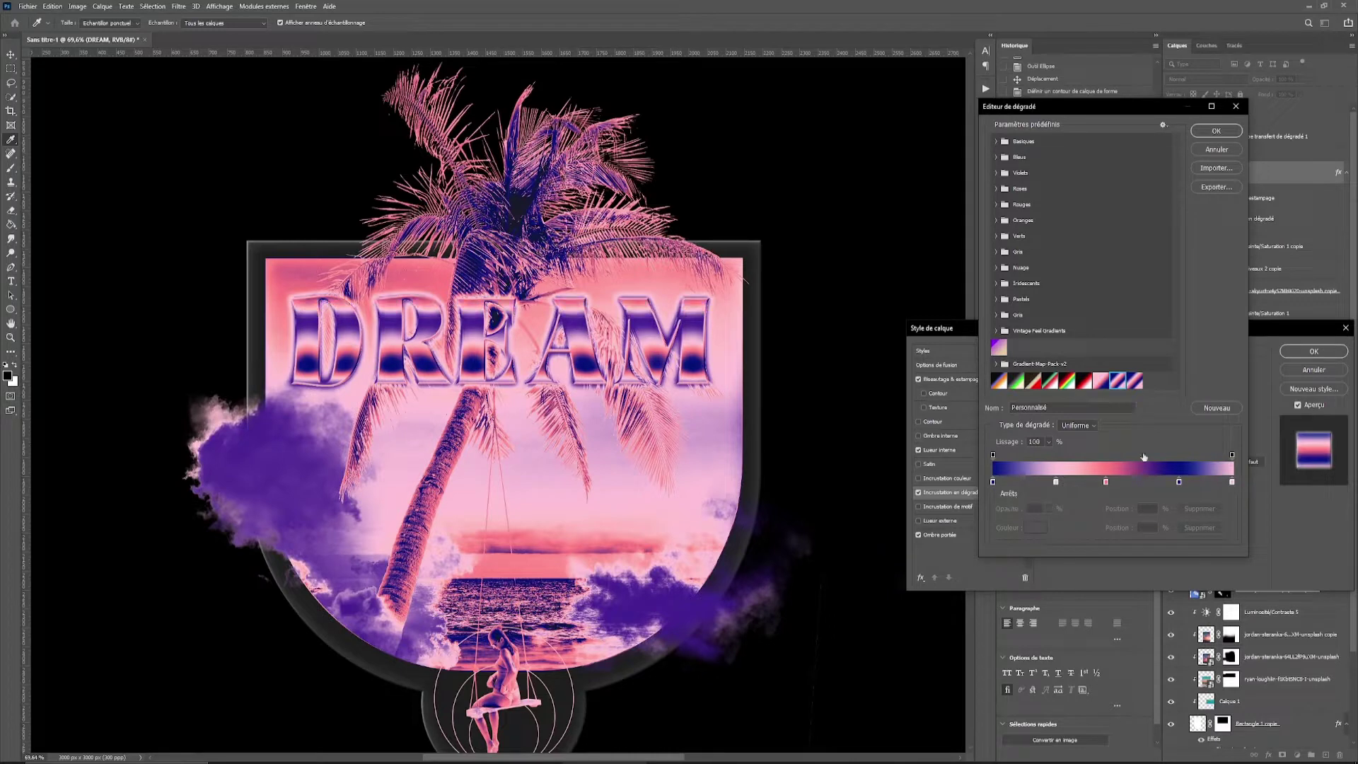
{"action": "left_click", "coordinate": [1128, 483]}
{"action": "left_click", "coordinate": [1181, 482]}
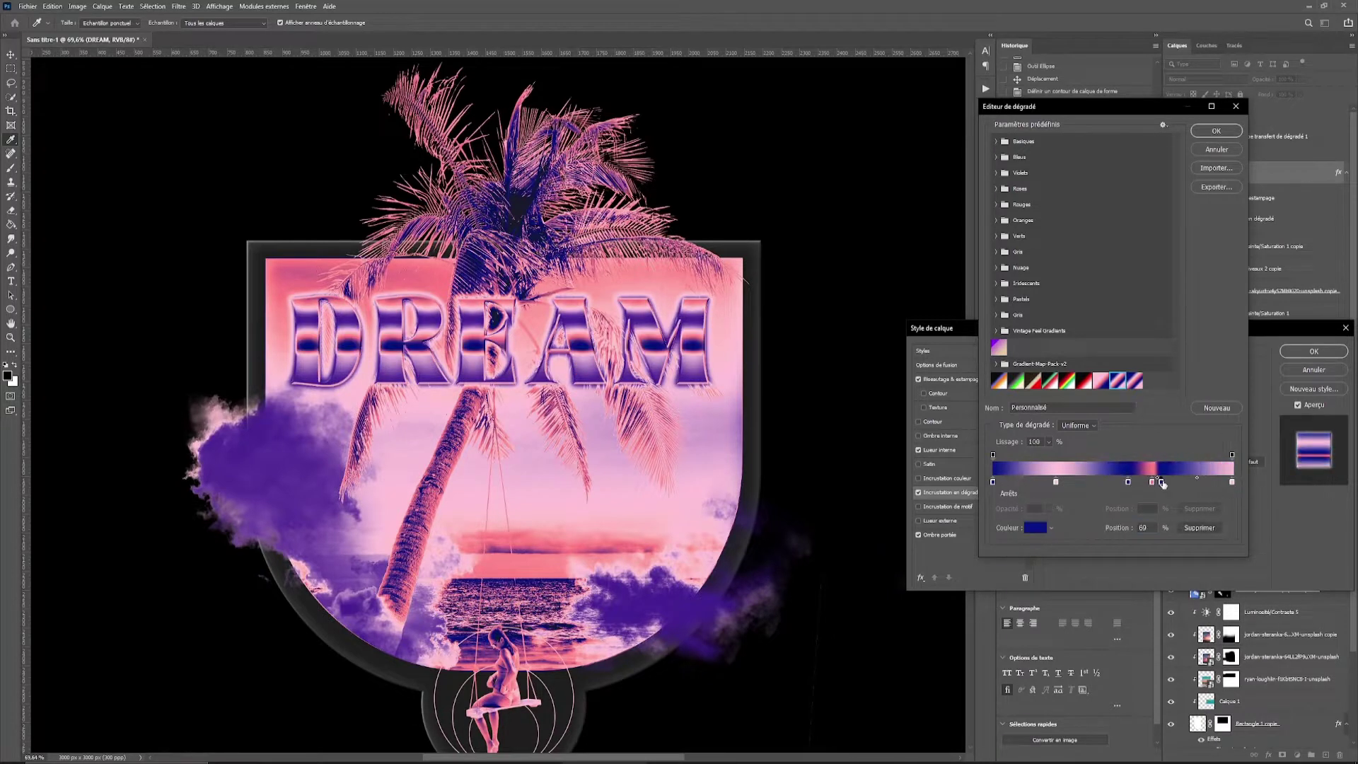
{"action": "left_click", "coordinate": [1232, 481]}
{"action": "left_click_drag", "start_coordinate": [1129, 482], "coordinate": [1207, 482]}
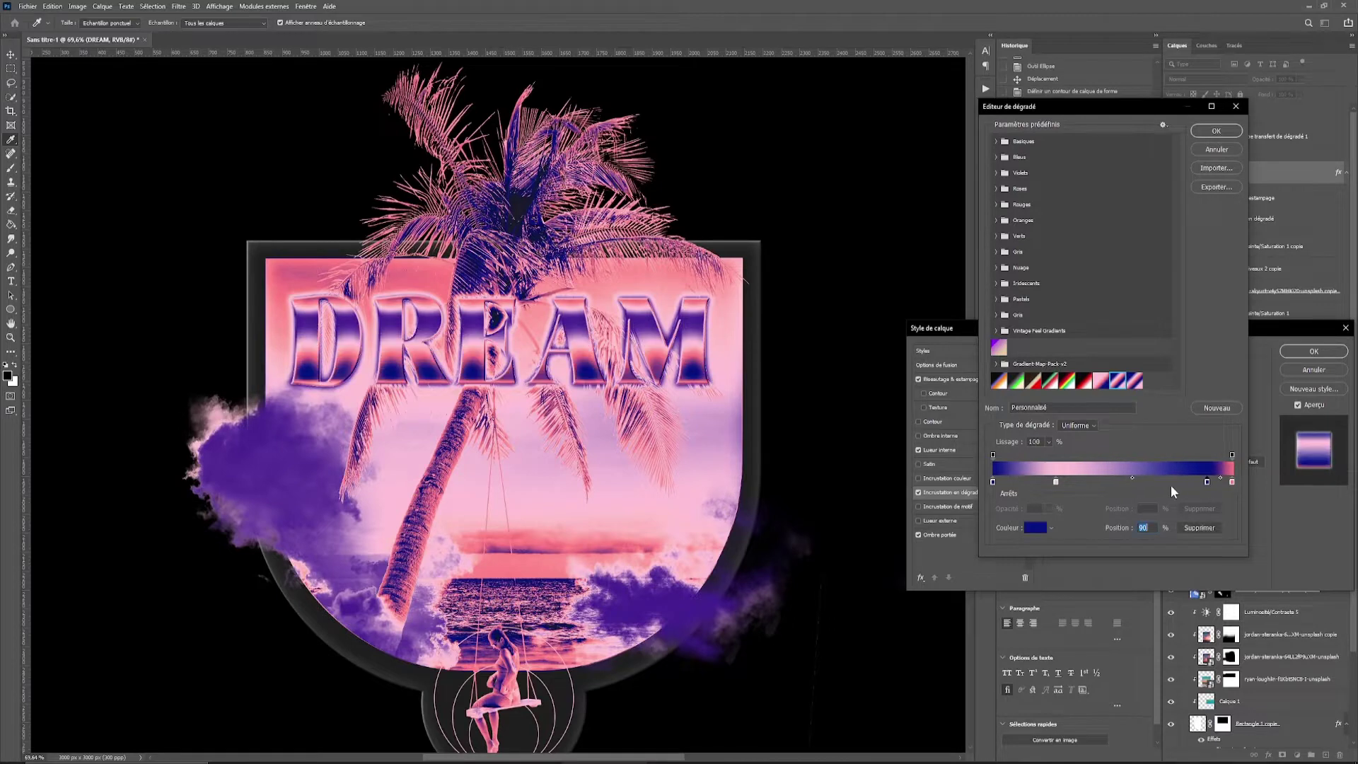
Accept the gradient and move the DREAM layer above the Gradient Map layer.
{"action": "left_click", "coordinate": [1216, 130]}
{"action": "left_click", "coordinate": [1313, 351]}
{"action": "left_click_drag", "start_coordinate": [1273, 136], "coordinate": [1260, 135]}
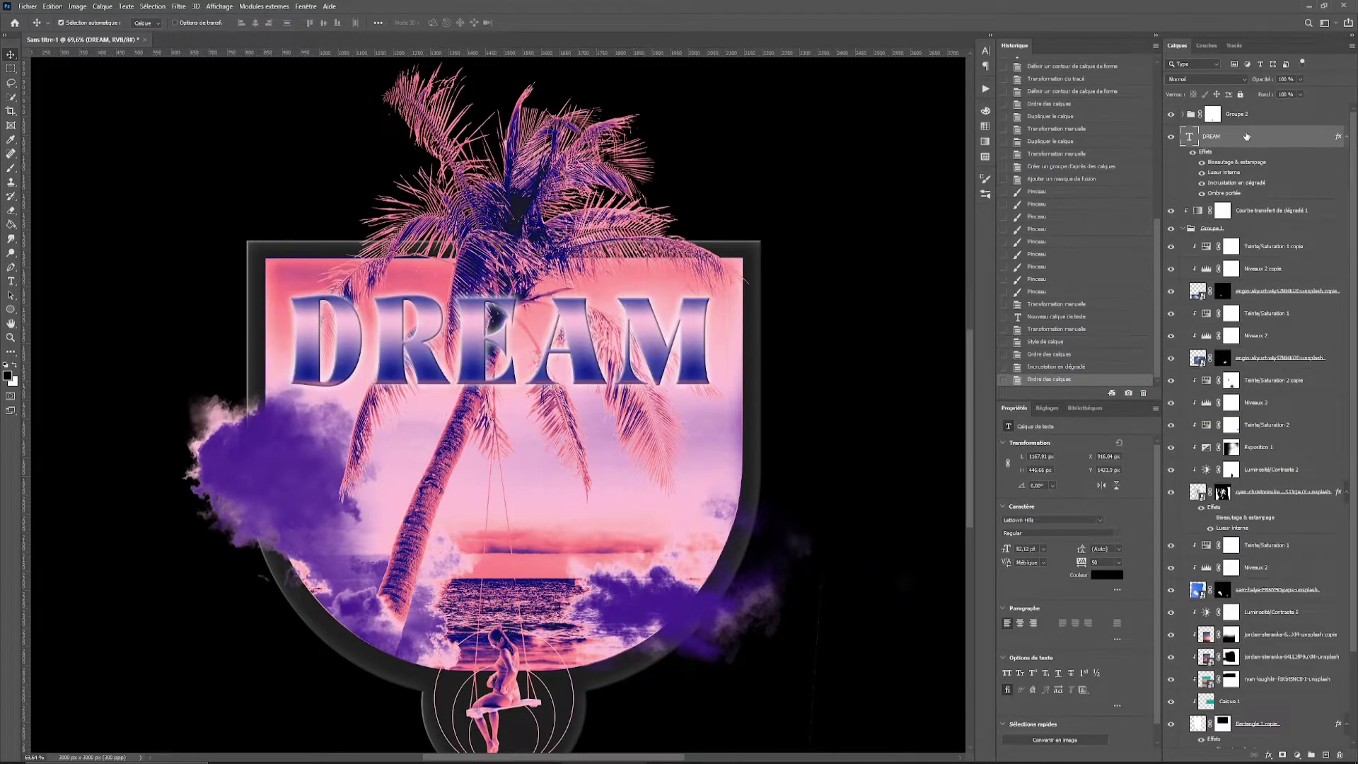
{"action": "double_click", "coordinate": [1249, 183]}
Confirm DREAM's pink-to-blue overlay and clip a Gradient Map copy to DREAM.
{"action": "left_click", "coordinate": [1089, 403]}
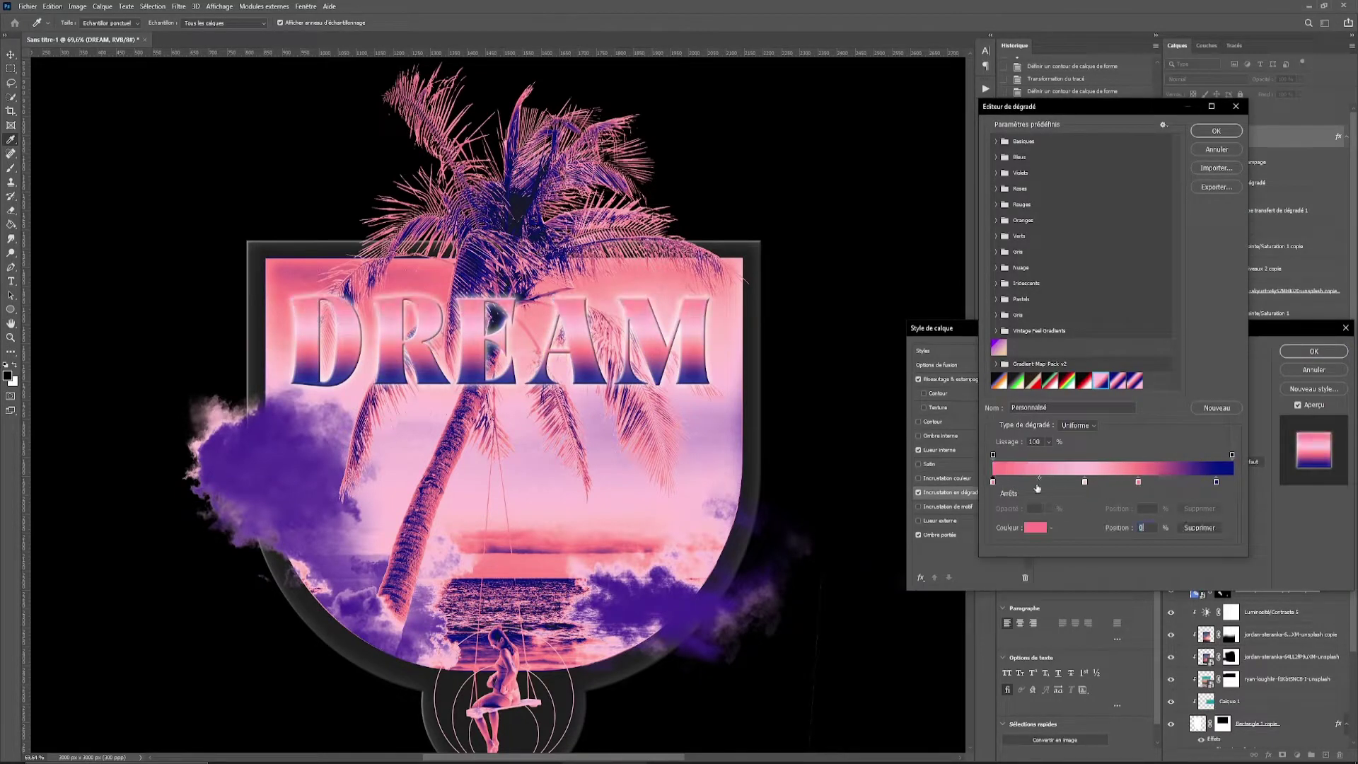
{"action": "left_click", "coordinate": [1216, 130]}
{"action": "left_click", "coordinate": [1313, 350]}
{"action": "left_click", "coordinate": [1273, 211]}
{"action": "left_click_drag", "start_coordinate": [1273, 210], "coordinate": [1266, 127]}
{"action": "right_click", "coordinate": [1197, 138]}
{"action": "left_click", "coordinate": [1217, 338]}
Group the DREAM layer into Groupe 1 with Ctrl+G and reorder its layers.
{"action": "left_click", "coordinate": [1235, 157]}
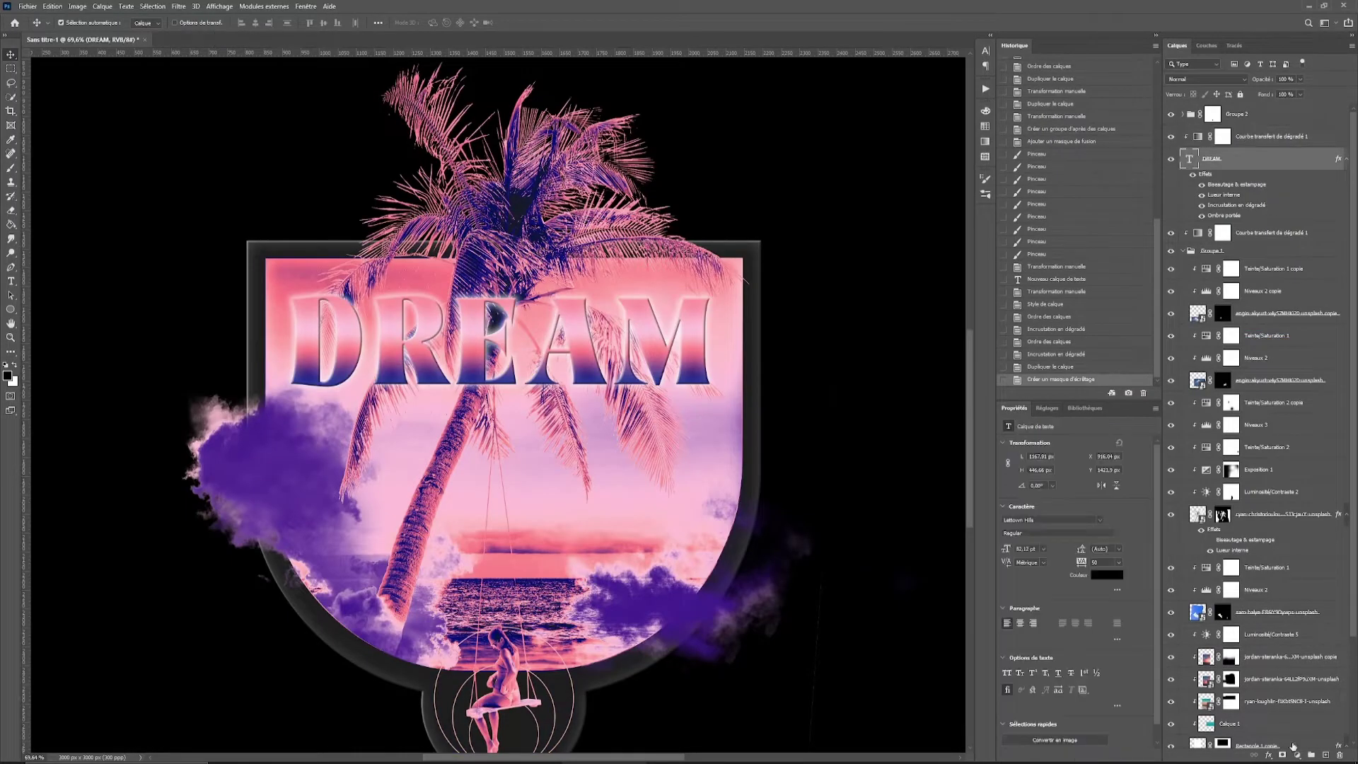
{"action": "key", "text": "ctrl+g"}
{"action": "left_click", "coordinate": [1222, 136]}
{"action": "right_click", "coordinate": [1205, 157]}
{"action": "left_click", "coordinate": [1223, 357]}
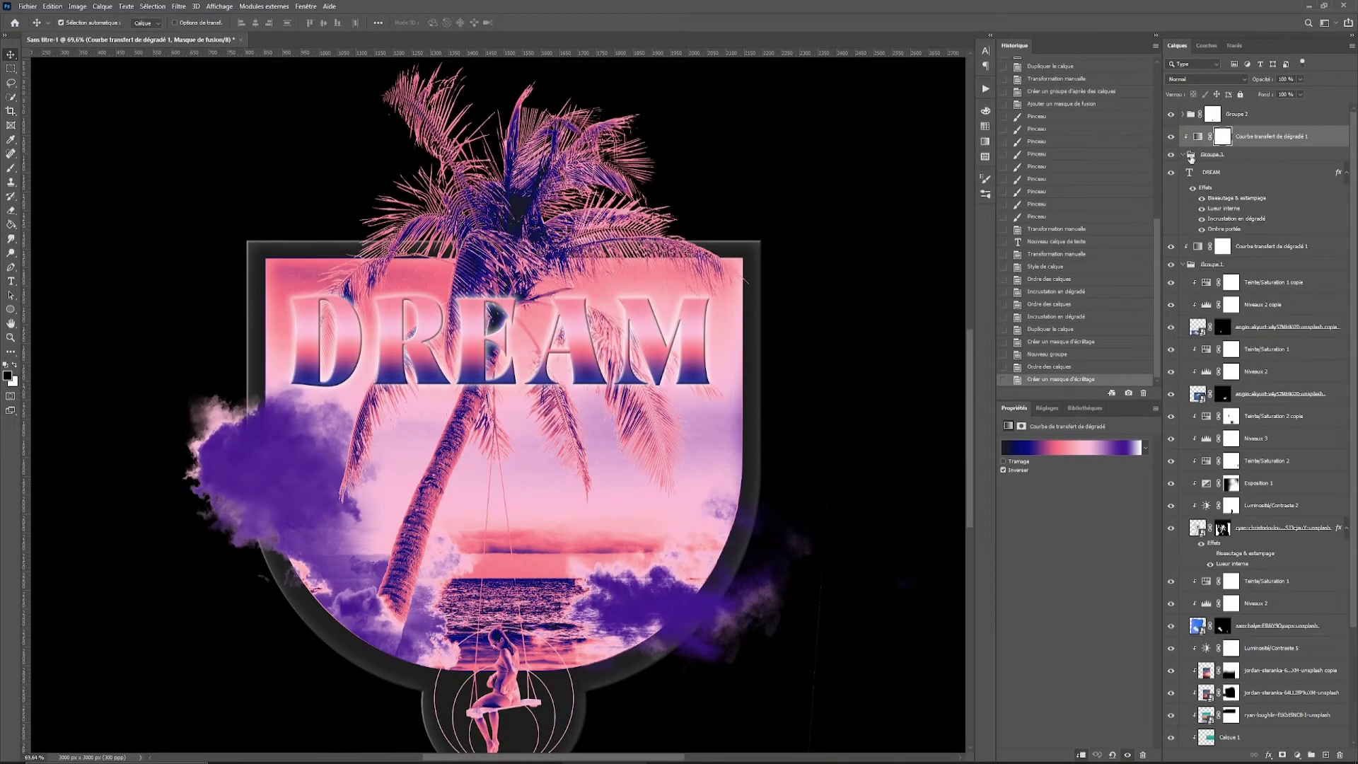
Duplicate DREAM into Groupe 1 and align the copy with the original.
{"action": "left_click_drag", "start_coordinate": [1223, 174], "coordinate": [1219, 280]}
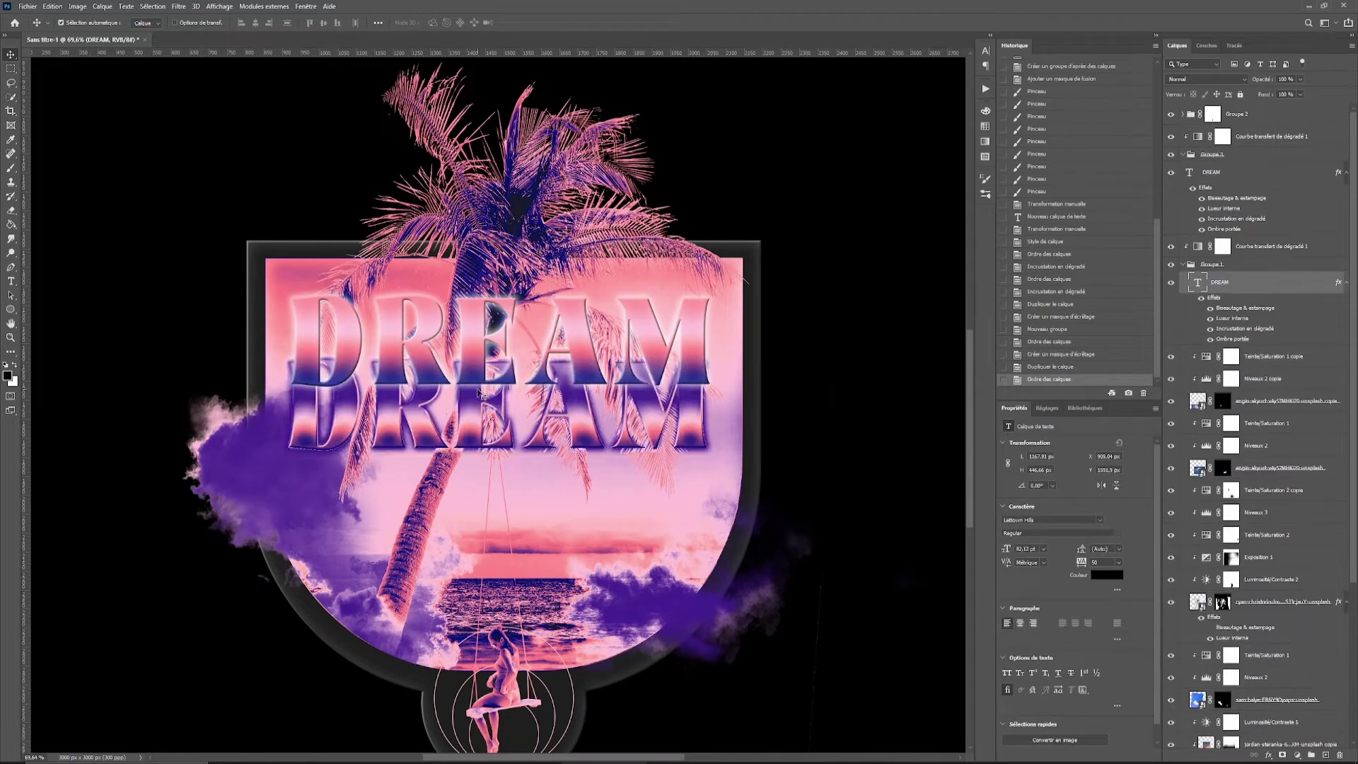
{"action": "mouse_move", "coordinate": [480, 300]}
{"action": "left_mouse_down"}
{"action": "mouse_move", "coordinate": [480, 361]}
{"action": "mouse_move", "coordinate": [483, 300]}
{"action": "left_mouse_up"}
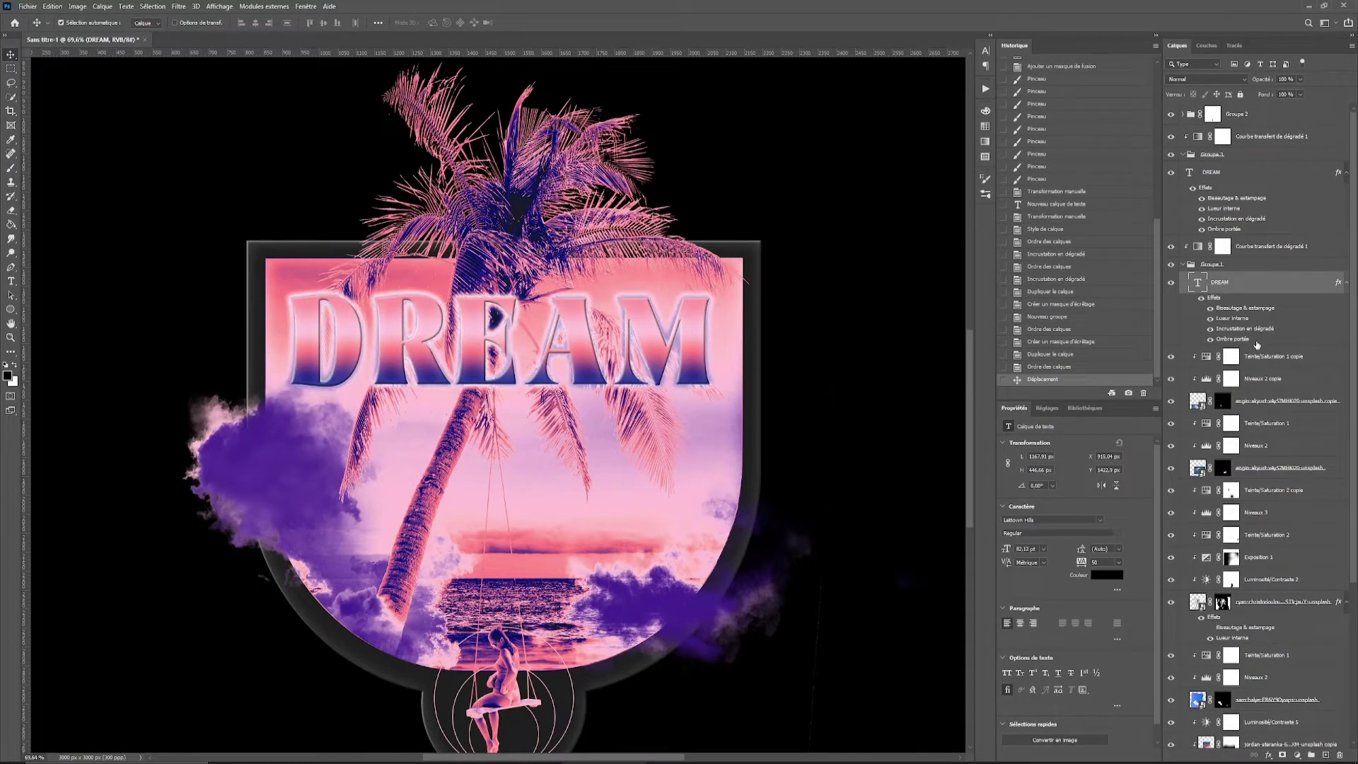
{"action": "double_click", "coordinate": [1248, 340]}
Set the duplicate DREAM's drop shadow colour to black and delete the clipped Gradient Map copy.
{"action": "left_click", "coordinate": [1186, 372]}
{"action": "left_click", "coordinate": [1019, 587]}
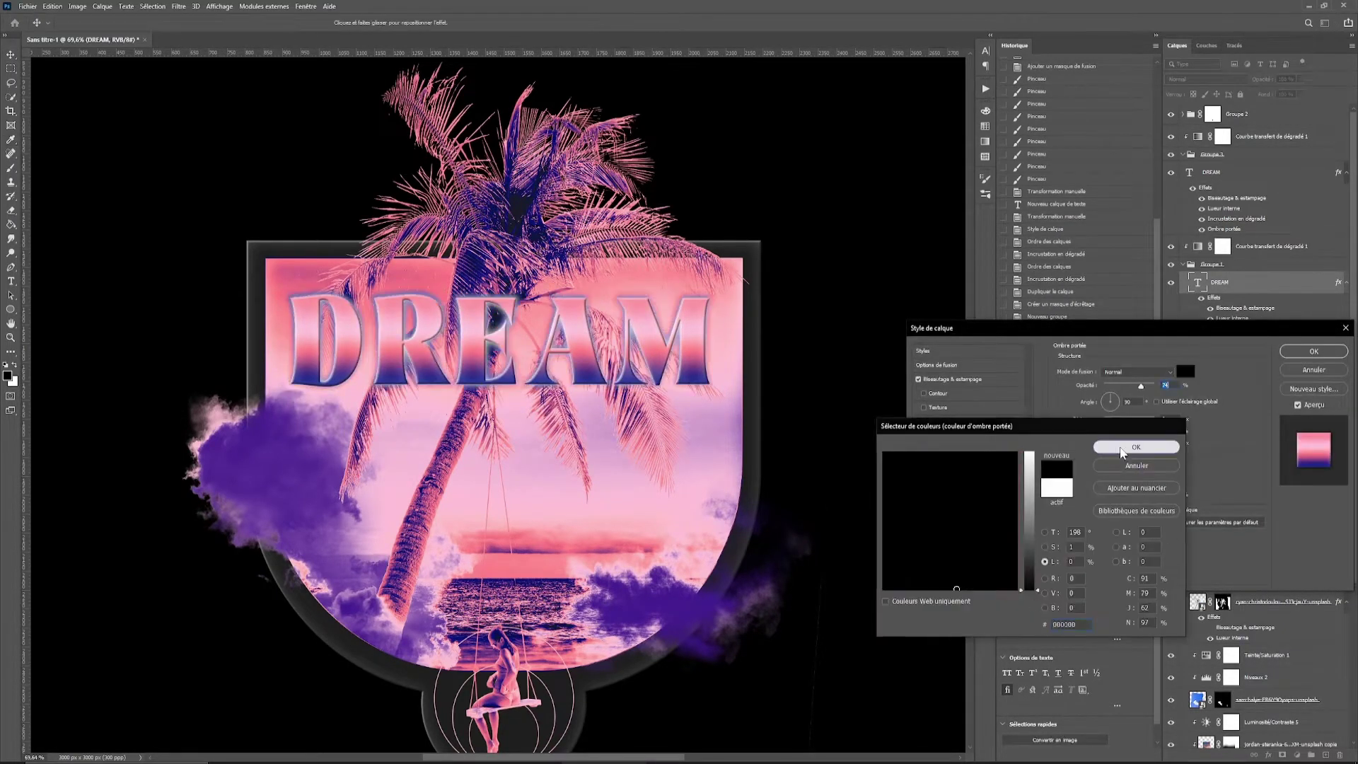
{"action": "left_click", "coordinate": [1160, 456]}
{"action": "key", "text": "Return"}
{"action": "double_click", "coordinate": [1203, 234]}
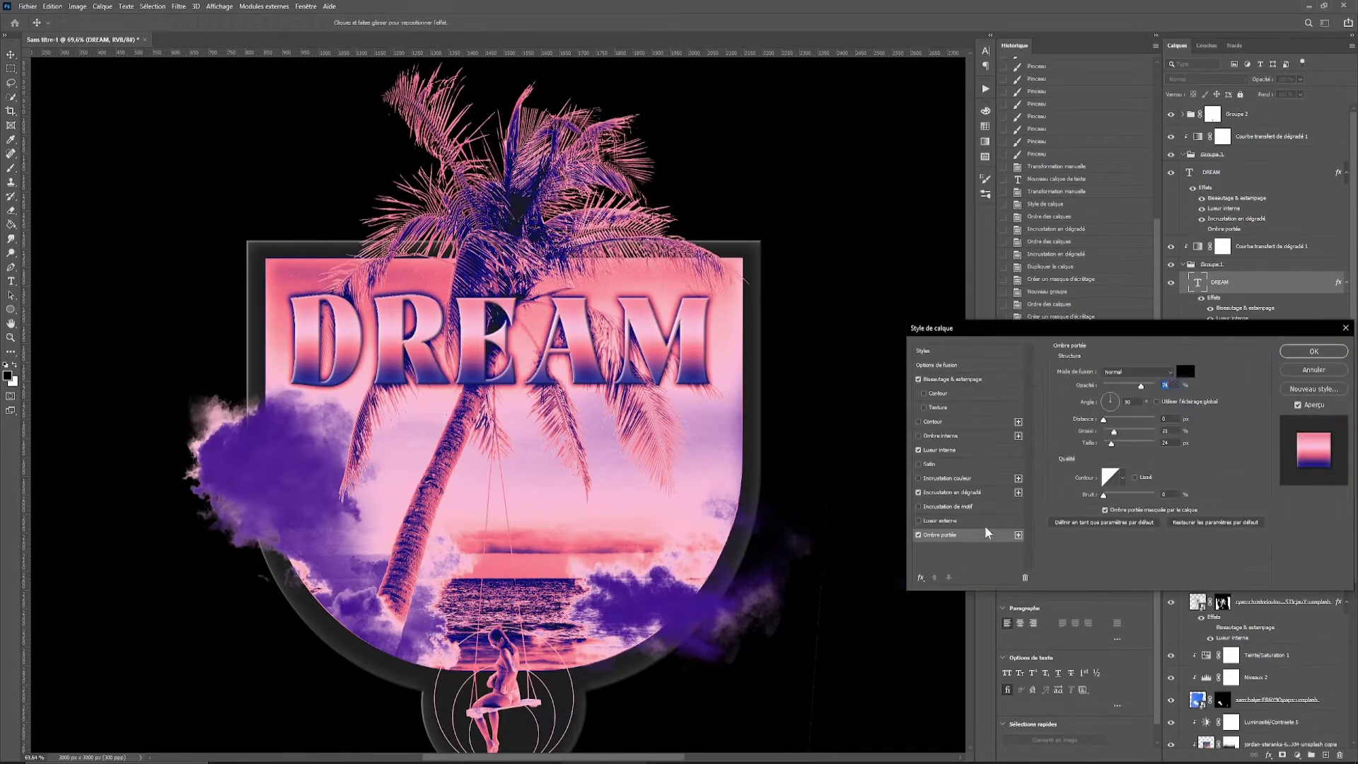
{"action": "left_click", "coordinate": [1185, 371]}
{"action": "left_click", "coordinate": [1029, 523]}
{"action": "left_click", "coordinate": [1136, 447]}
{"action": "left_click", "coordinate": [1313, 352]}
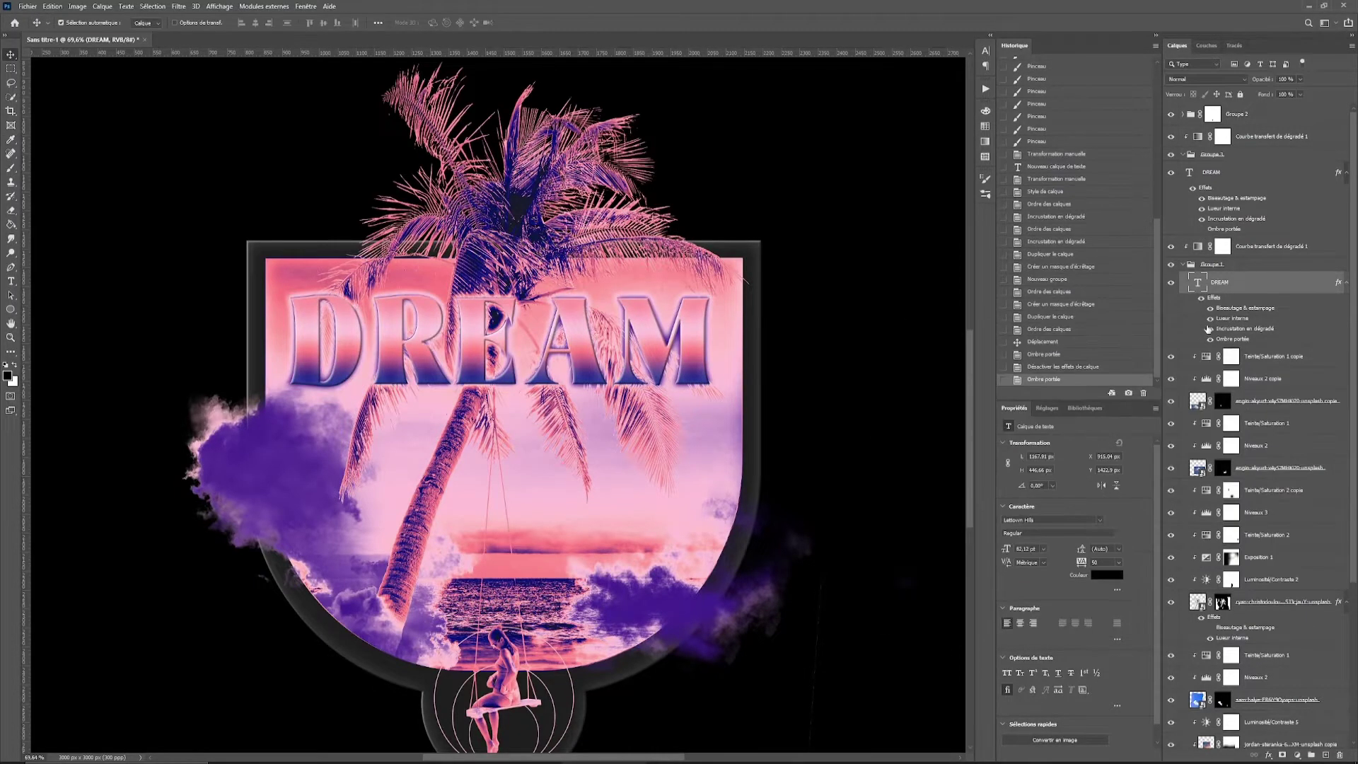
{"action": "left_click", "coordinate": [1266, 136]}
{"action": "key", "text": "Delete"}
{"action": "key", "text": "Delete"}
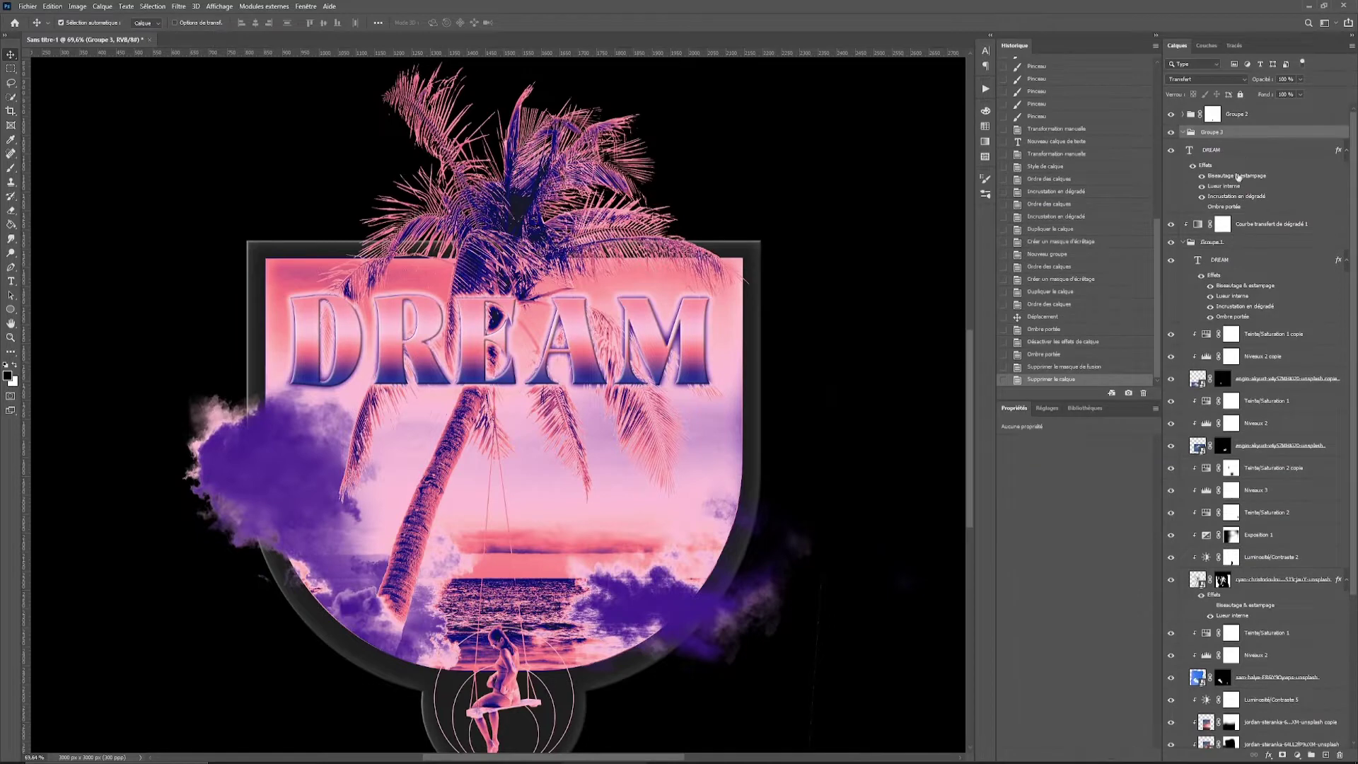
Add a 3 px pink stroke contour to DREAM, sampling the pink from the artwork.
{"action": "double_click", "coordinate": [1260, 283]}
{"action": "left_click", "coordinate": [932, 422]}
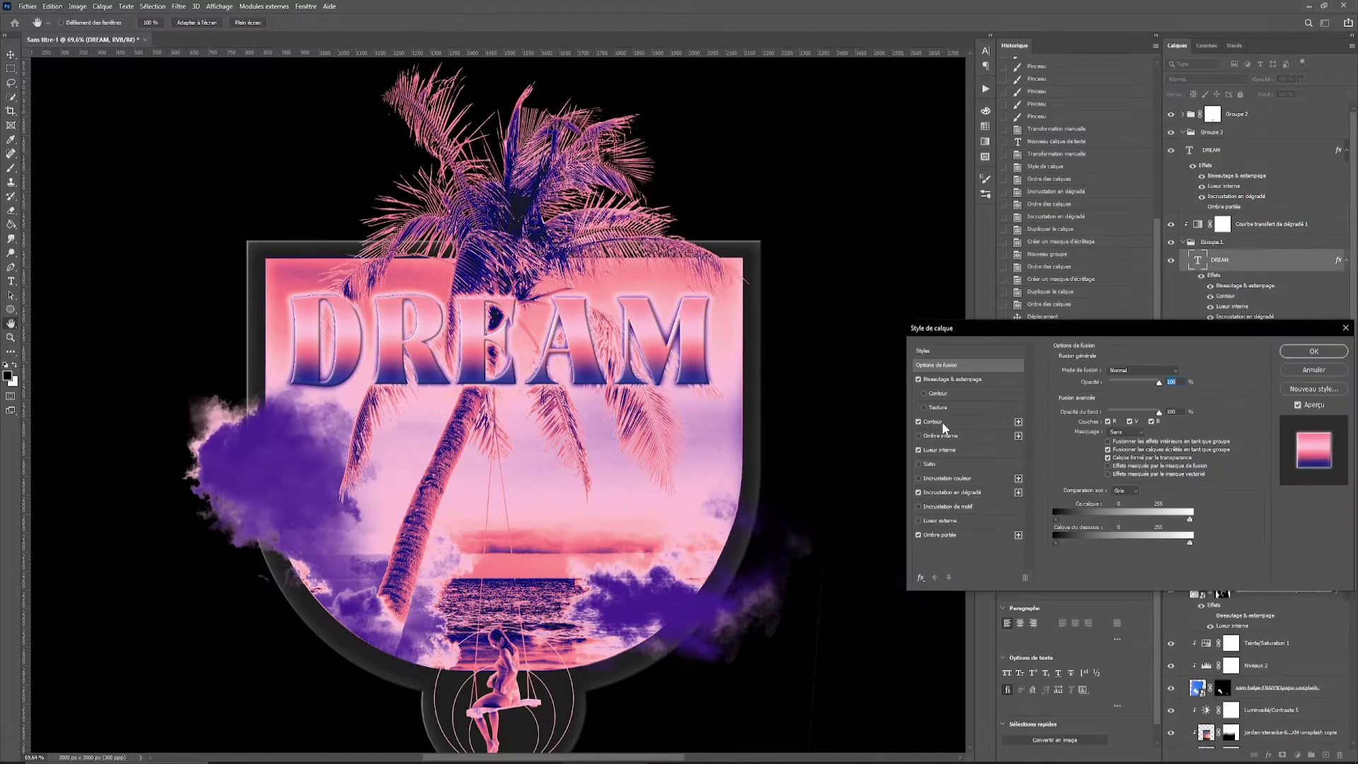
{"action": "left_click", "coordinate": [1314, 352]}
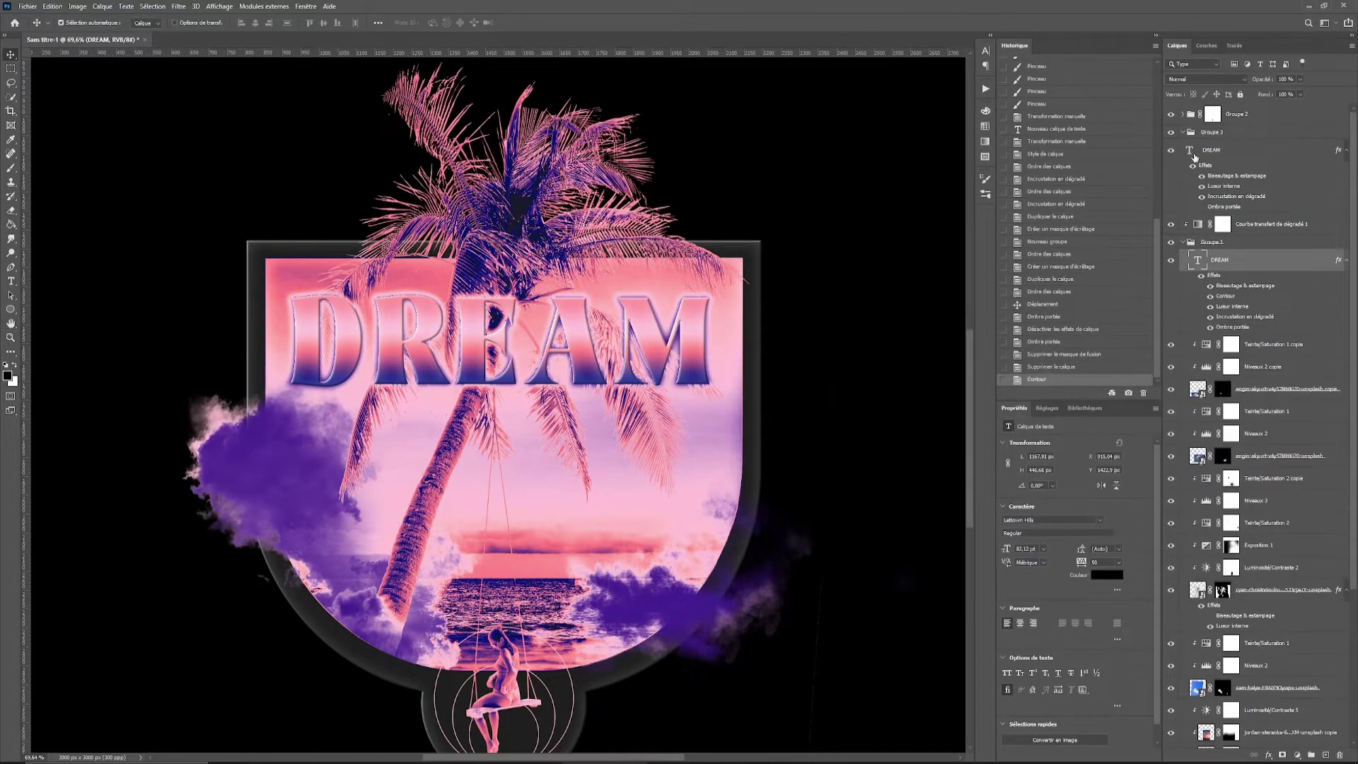
{"action": "left_click", "coordinate": [1201, 275]}
{"action": "double_click", "coordinate": [1226, 296]}
{"action": "left_click_drag", "start_coordinate": [1124, 369], "coordinate": [1114, 369]}
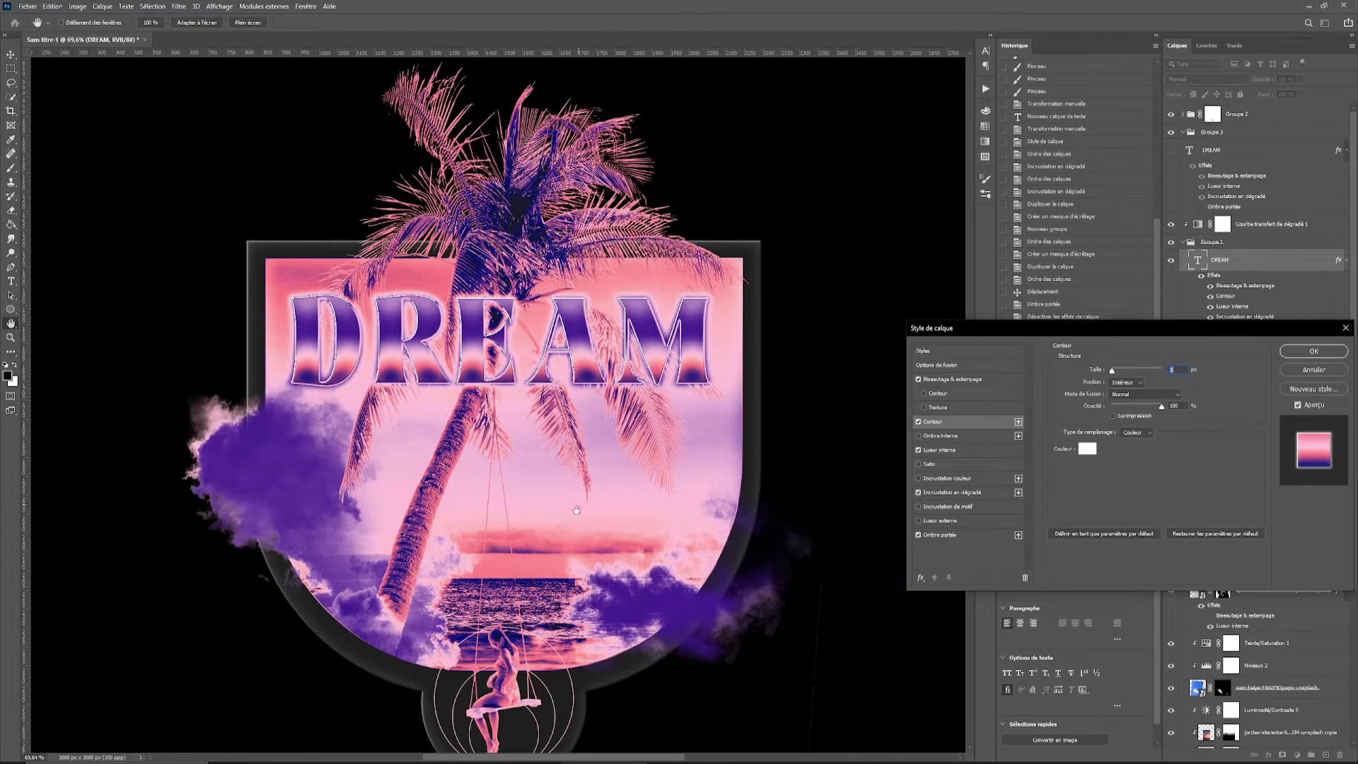
{"action": "left_click", "coordinate": [1087, 448]}
{"action": "left_click", "coordinate": [574, 532]}
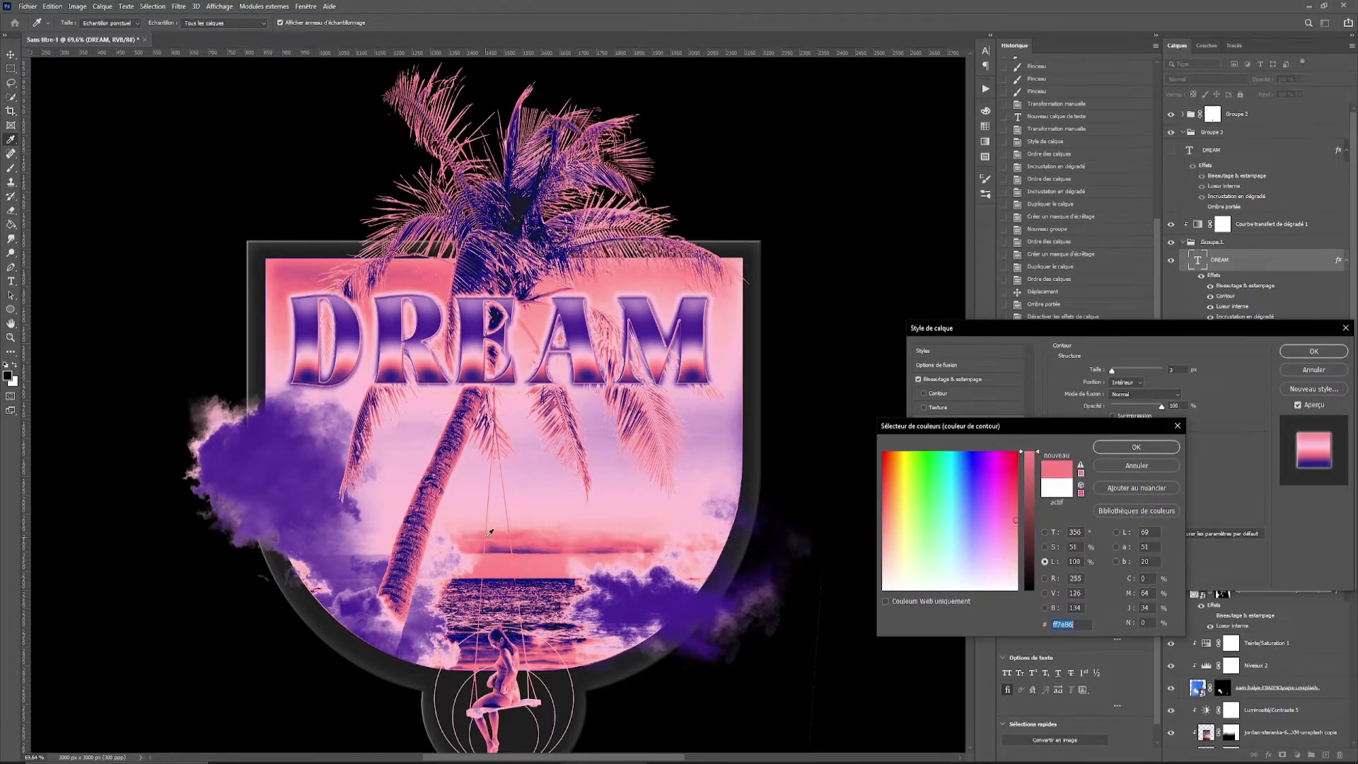
{"action": "left_click", "coordinate": [1135, 447]}
{"action": "left_click", "coordinate": [1313, 352]}
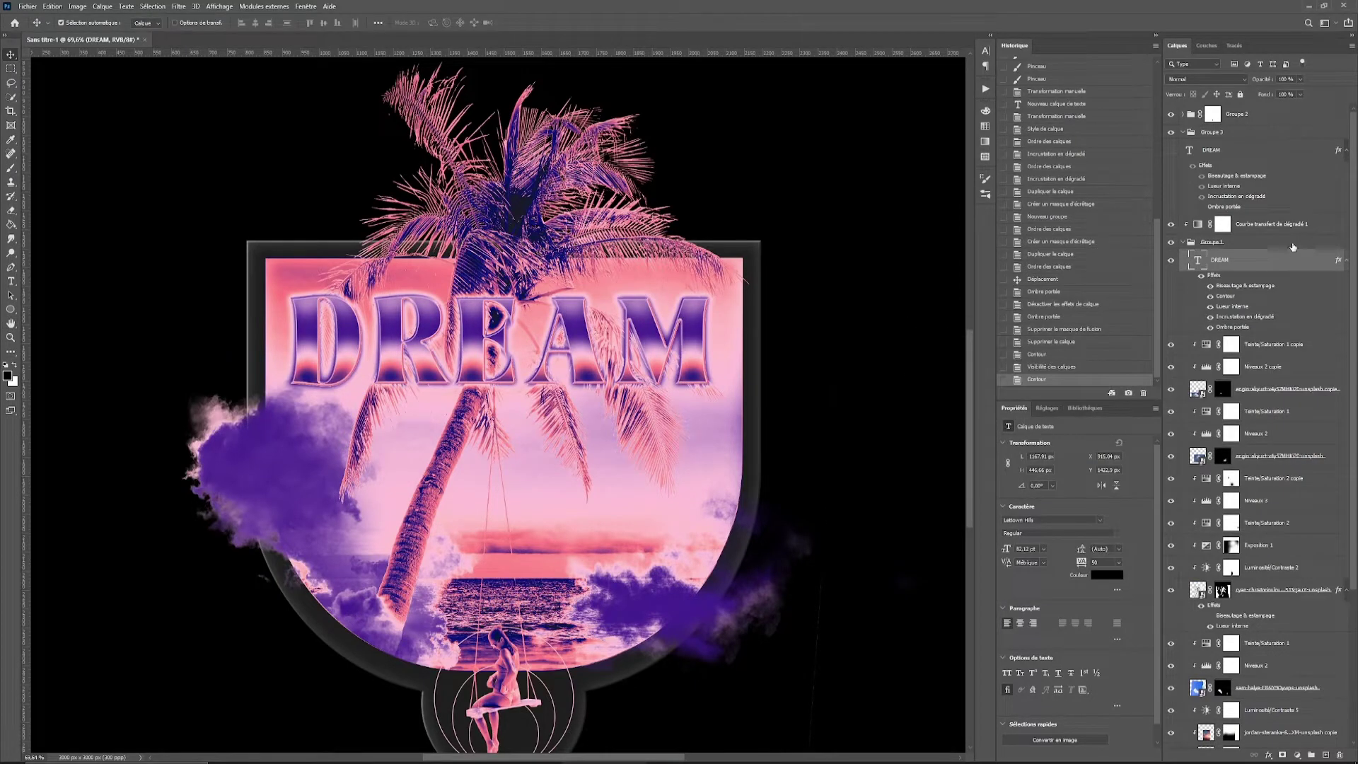
Move DREAM copie into Groupe 1 and turn off its Ombre portée effect.
{"action": "left_click_drag", "start_coordinate": [1293, 247], "coordinate": [1294, 152]}
{"action": "left_click", "coordinate": [1310, 239]}
{"action": "left_click", "coordinate": [1170, 150]}
{"action": "mouse_move", "coordinate": [1224, 150]}
{"action": "left_mouse_down"}
{"action": "mouse_move", "coordinate": [1227, 261]}
{"action": "mouse_move", "coordinate": [1260, 430]}
{"action": "left_mouse_up"}
{"action": "left_click", "coordinate": [1210, 252]}
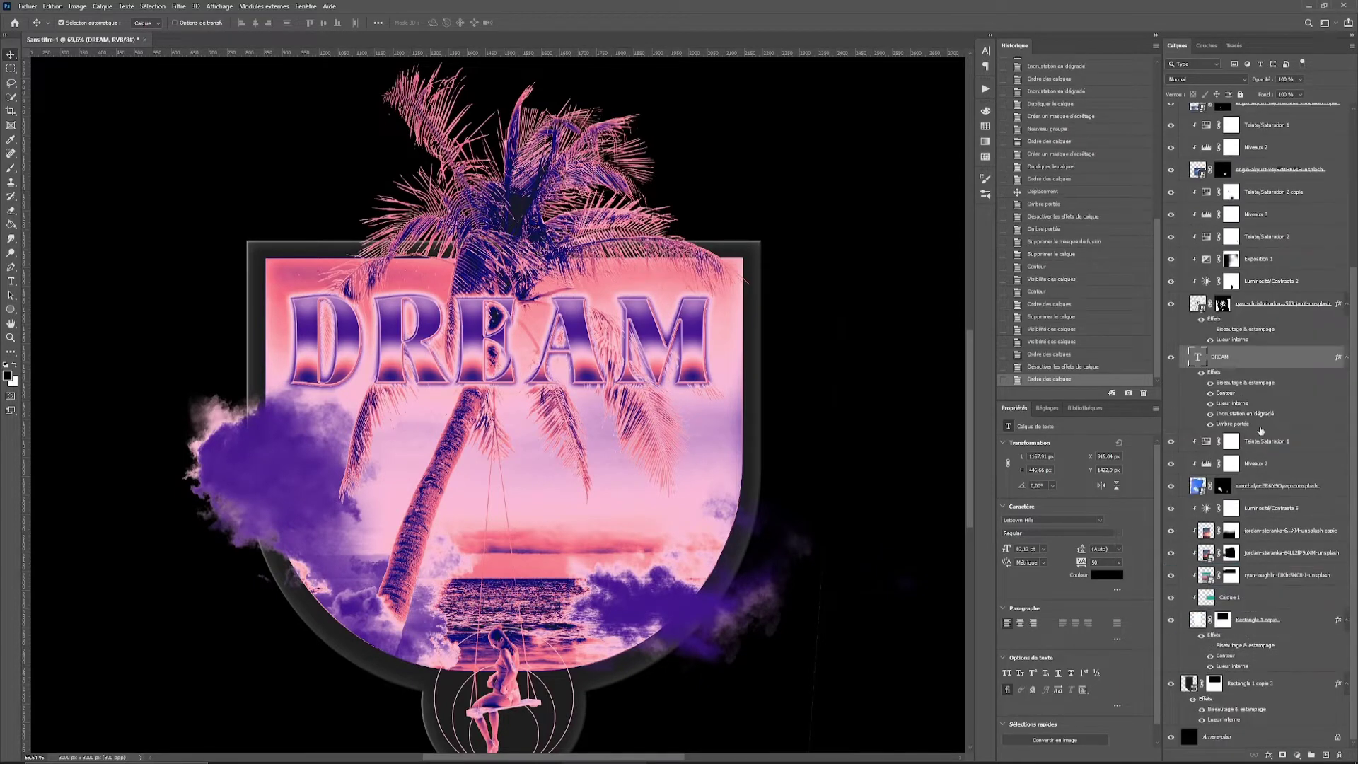
Pick the Brush tool and add a layer mask to the DREAM copy.
{"action": "scroll", "coordinate": [1260, 430], "scroll_direction": "up", "scroll_amount": 5}
{"action": "left_click", "coordinate": [1251, 186]}
{"action": "left_click", "coordinate": [1283, 755]}
{"action": "key", "text": "b"}
{"action": "left_click", "coordinate": [80, 27]}
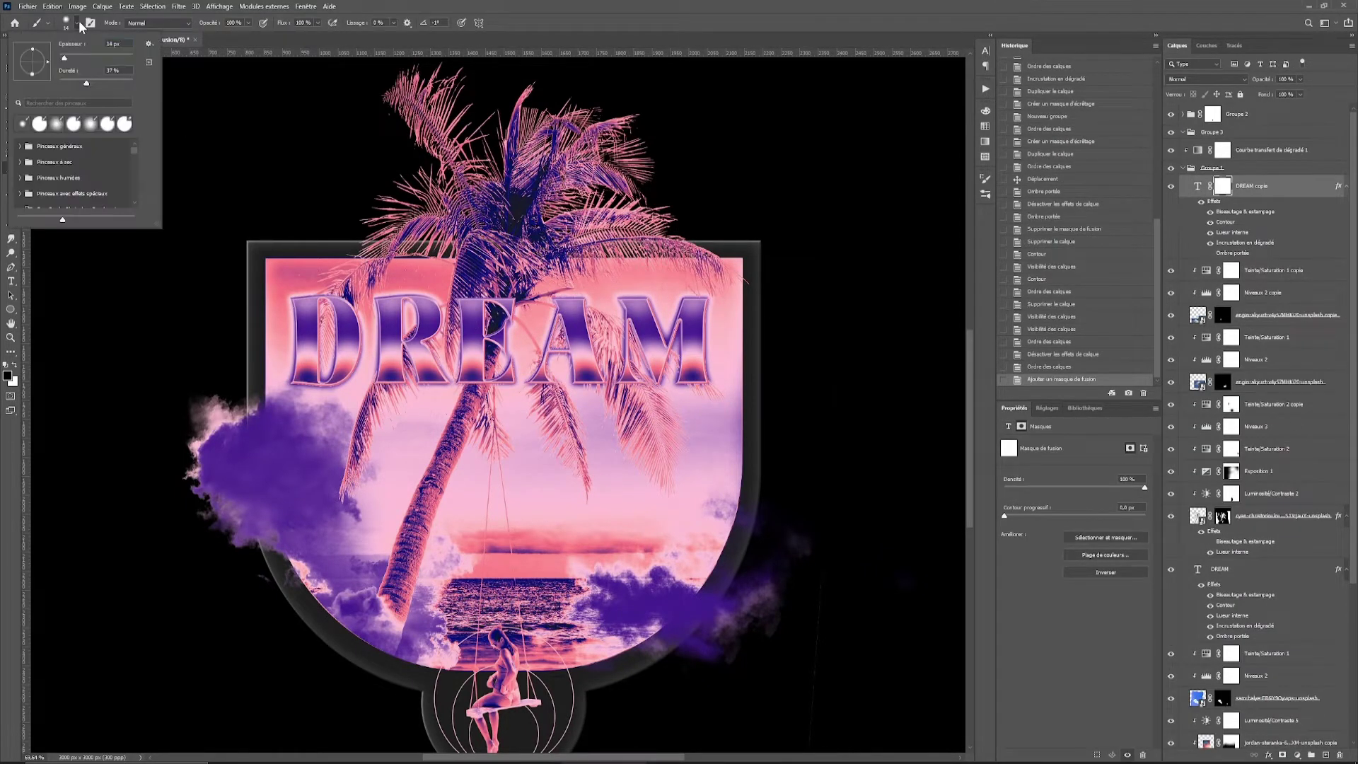
{"action": "scroll", "coordinate": [305, 311], "scroll_direction": "up", "scroll_amount": 3}
{"action": "scroll", "coordinate": [304, 311], "scroll_direction": "up", "scroll_amount": 3}
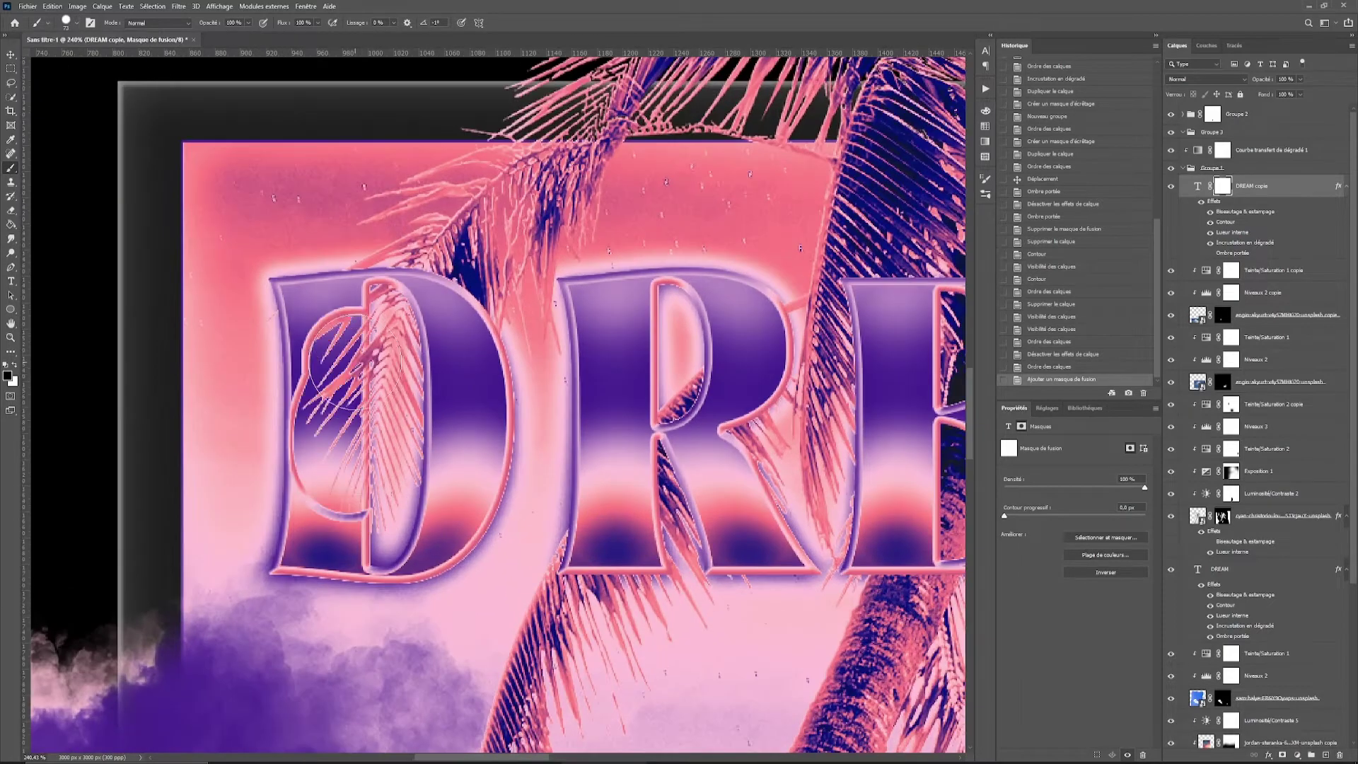
{"action": "right_click", "coordinate": [1265, 192]}
{"action": "left_click", "coordinate": [1282, 755]}
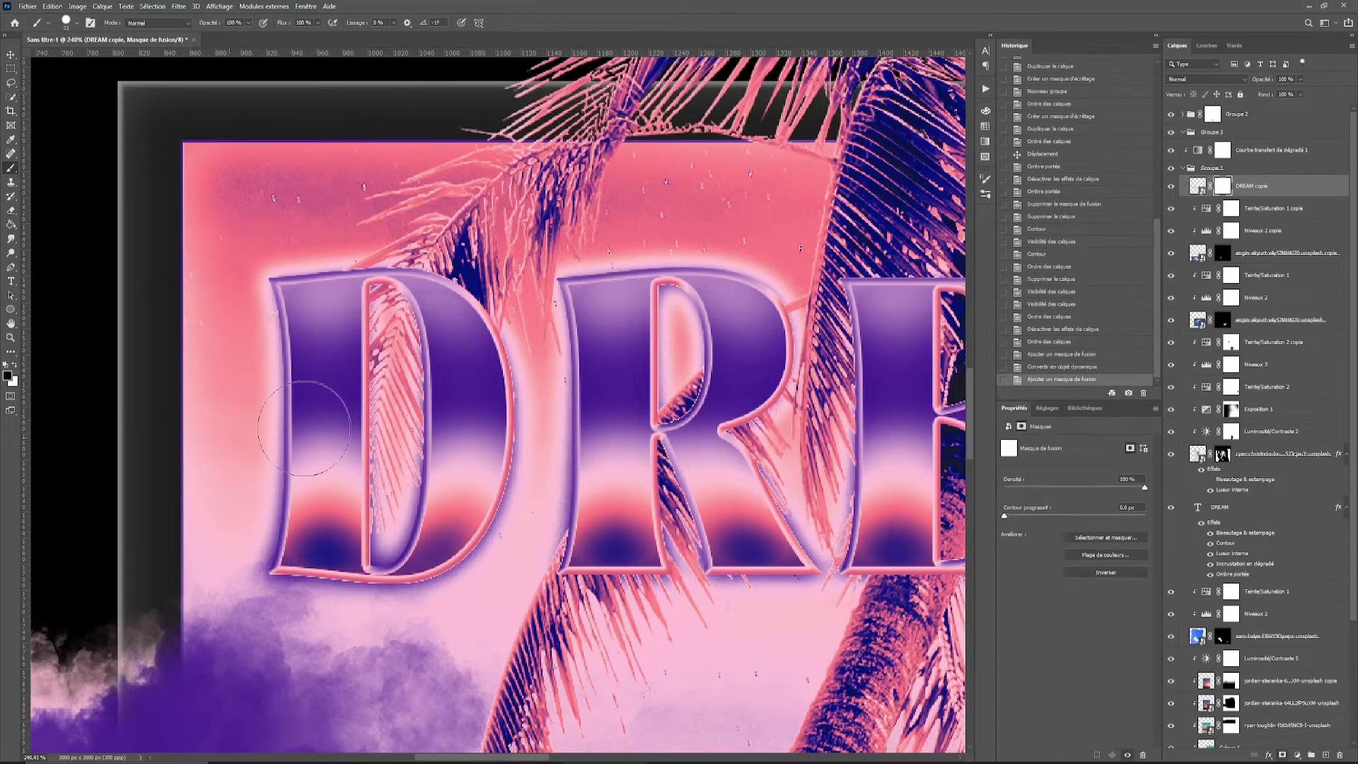
Paint the mask so palm leaves weave over the D, R and E.
{"action": "left_click_drag", "start_coordinate": [329, 424], "coordinate": [311, 297]}
{"action": "left_click_drag", "start_coordinate": [484, 403], "coordinate": [230, 346]}
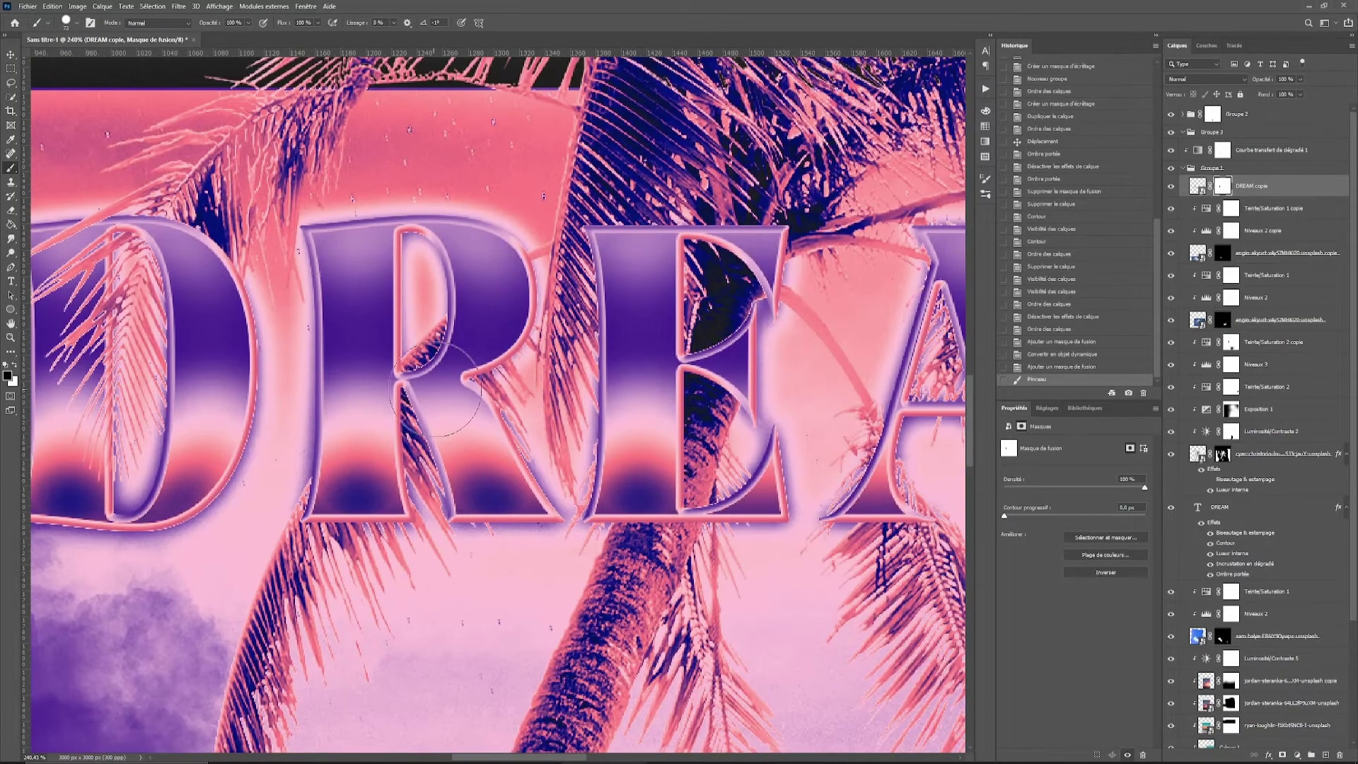
{"action": "left_click_drag", "start_coordinate": [541, 276], "coordinate": [276, 559]}
{"action": "key", "text": "x"}
{"action": "left_click_drag", "start_coordinate": [467, 346], "coordinate": [382, 425]}
{"action": "left_click_drag", "start_coordinate": [332, 360], "coordinate": [403, 424]}
{"action": "left_click_drag", "start_coordinate": [636, 353], "coordinate": [433, 368]}
Finish masking the leaves around the A and M, then return to the Move tool.
{"action": "left_click_drag", "start_coordinate": [495, 531], "coordinate": [429, 384]}
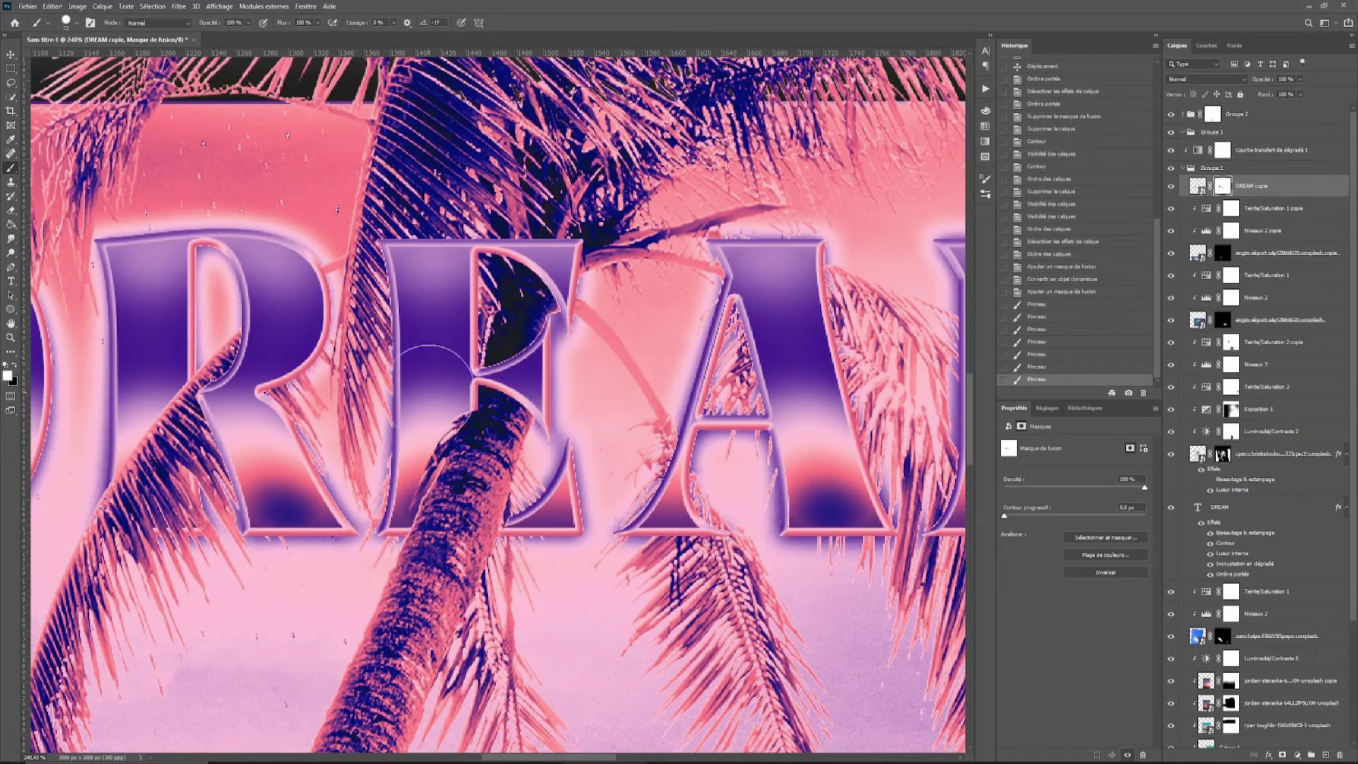
{"action": "left_click_drag", "start_coordinate": [556, 509], "coordinate": [517, 516]}
{"action": "mouse_move", "coordinate": [665, 476]}
{"action": "left_mouse_down"}
{"action": "mouse_move", "coordinate": [430, 427]}
{"action": "mouse_move", "coordinate": [467, 474]}
{"action": "left_mouse_up"}
{"action": "left_click_drag", "start_coordinate": [453, 425], "coordinate": [394, 394]}
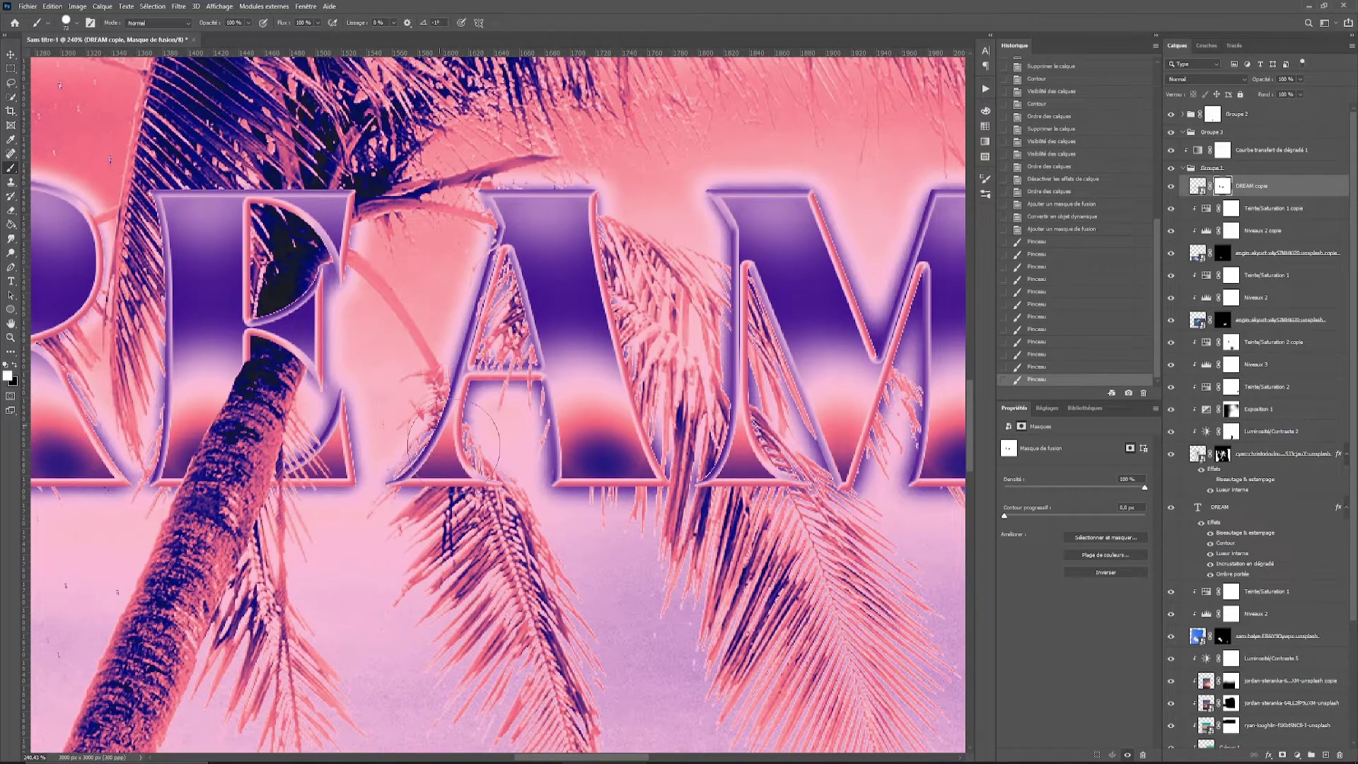
{"action": "left_click_drag", "start_coordinate": [587, 425], "coordinate": [396, 392]}
{"action": "mouse_move", "coordinate": [608, 269]}
{"action": "left_mouse_down"}
{"action": "mouse_move", "coordinate": [593, 436]}
{"action": "mouse_move", "coordinate": [671, 297]}
{"action": "left_mouse_up"}
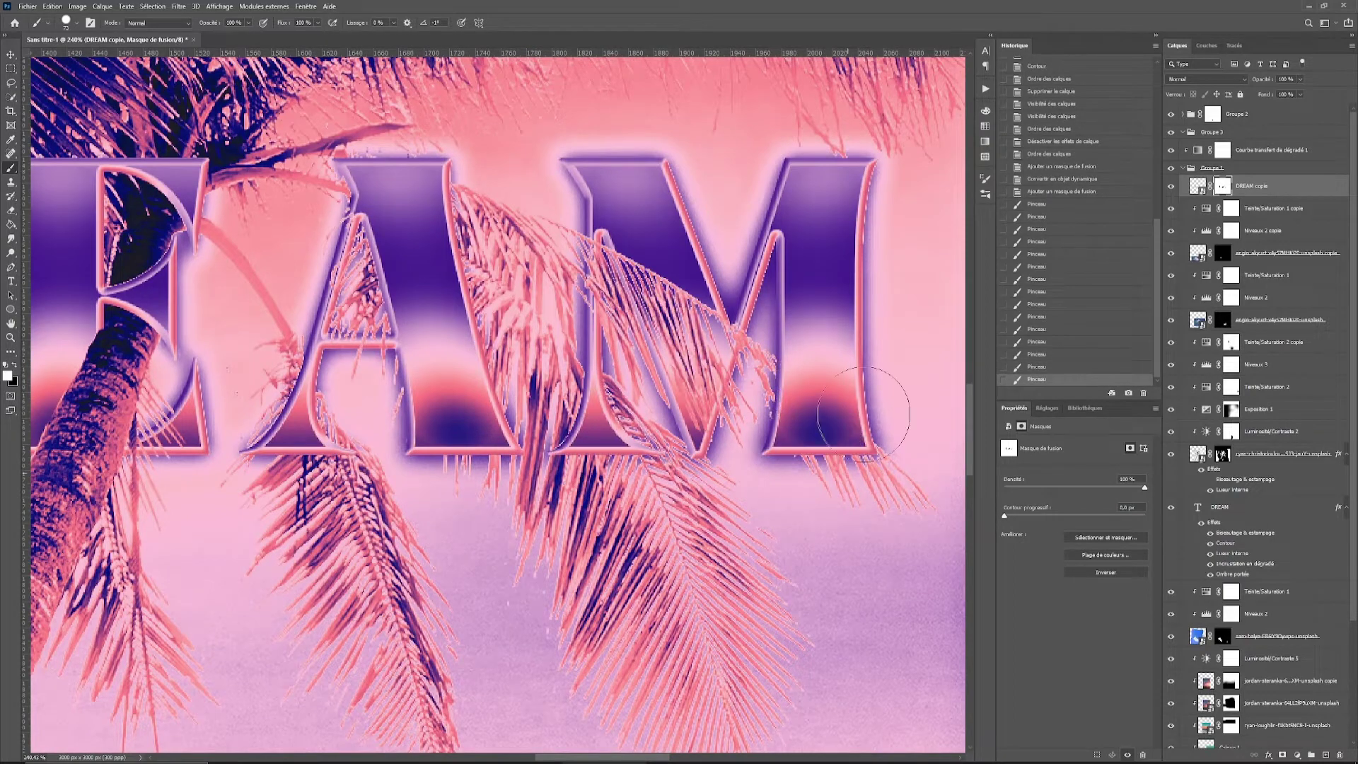
{"action": "left_click_drag", "start_coordinate": [785, 382], "coordinate": [849, 438]}
{"action": "scroll", "coordinate": [592, 332], "scroll_direction": "down", "scroll_amount": 5}
{"action": "scroll", "coordinate": [310, 365], "scroll_direction": "down", "scroll_amount": 2}
{"action": "key", "text": "v"}
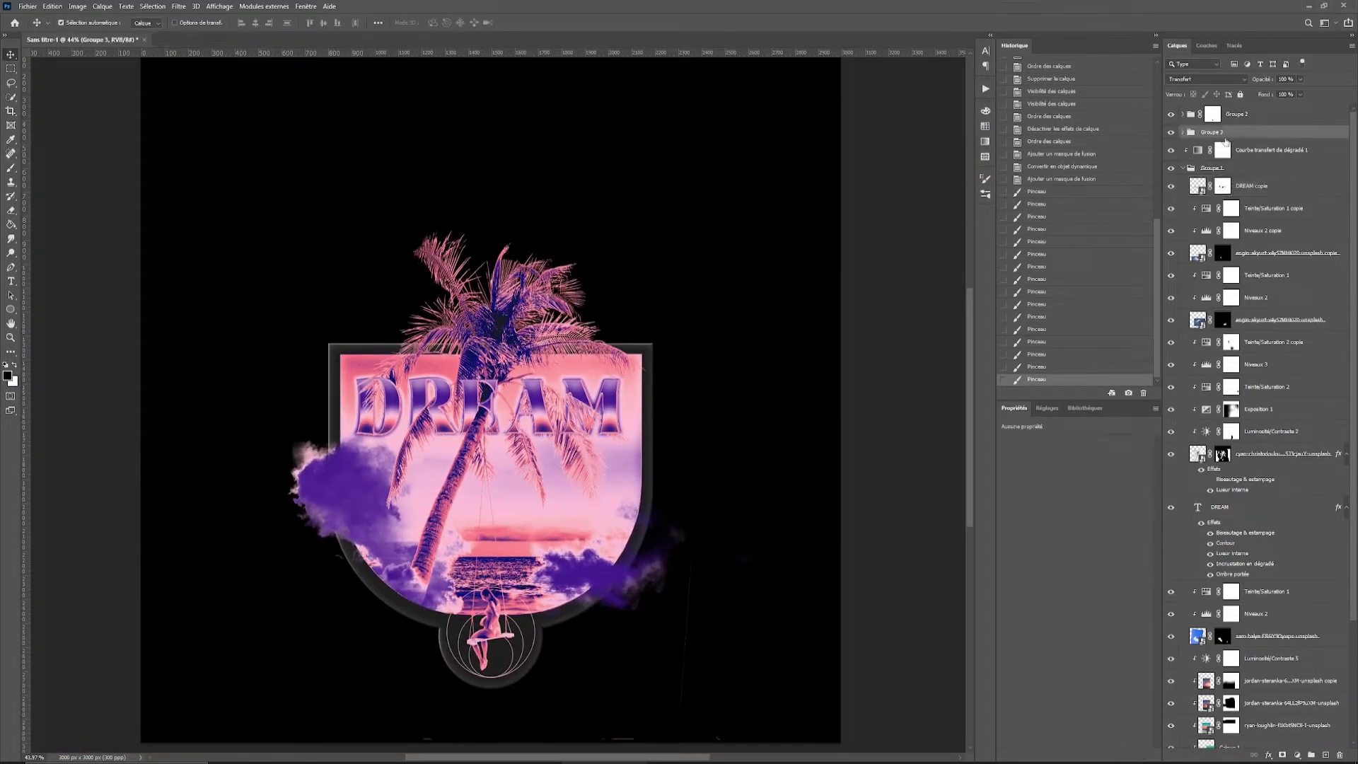
Delete an unneeded layer and collapse the PALM group.
{"action": "left_click_drag", "start_coordinate": [1194, 133], "coordinate": [1338, 755]}
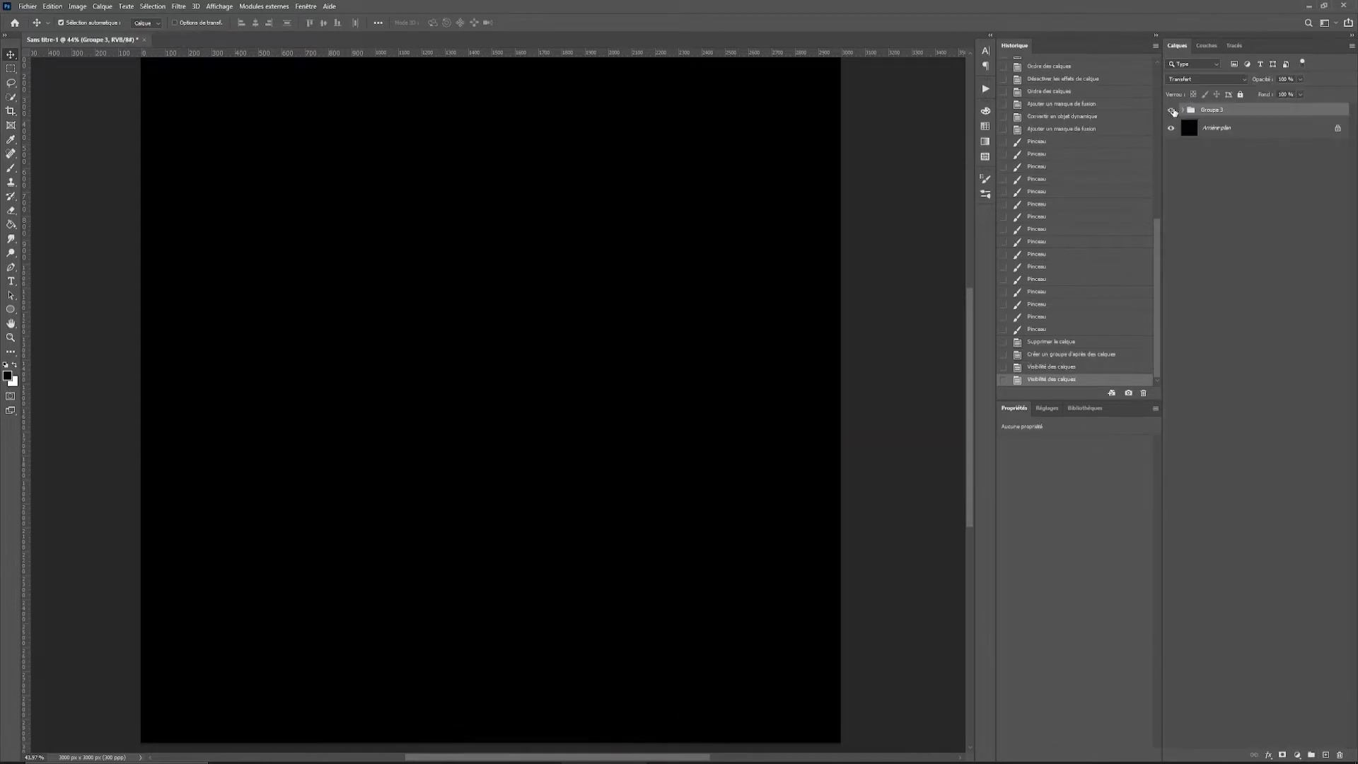
{"action": "left_click", "coordinate": [1210, 275]}
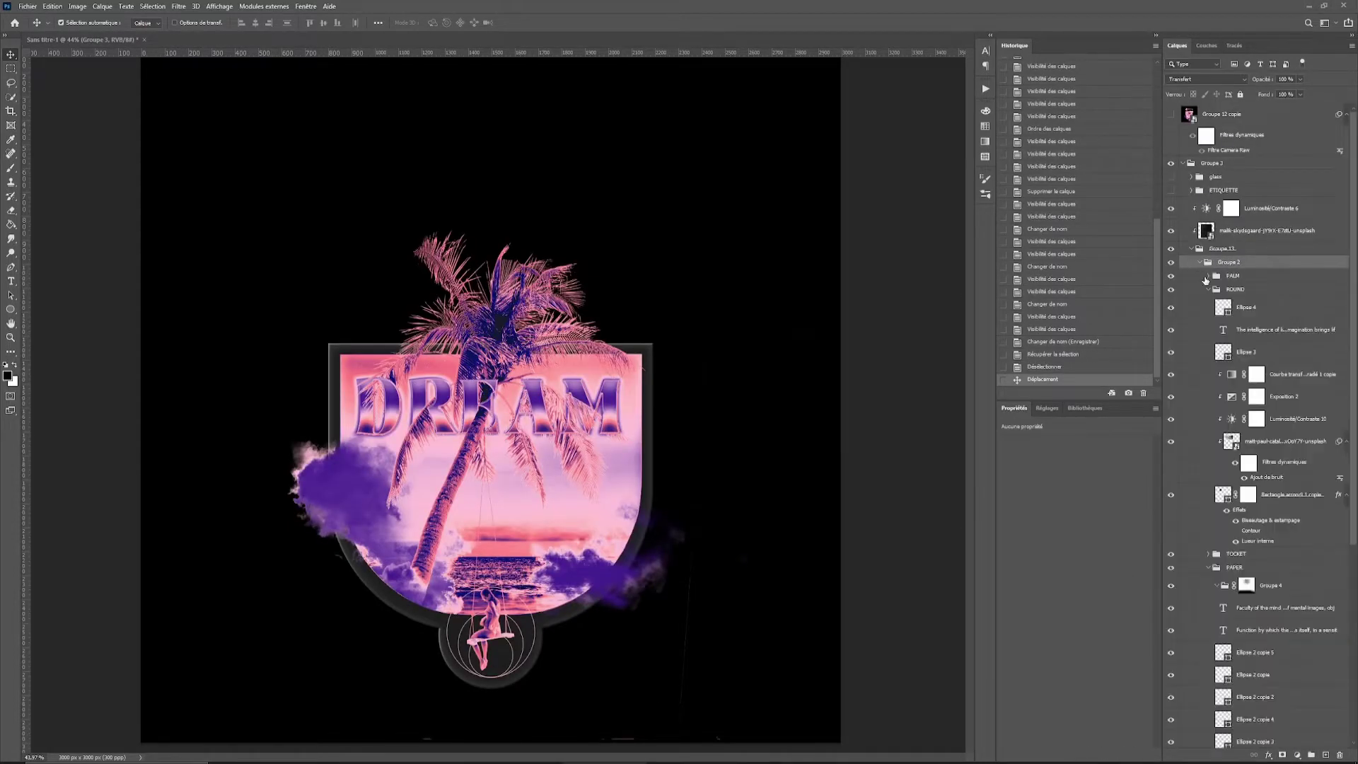
{"action": "scroll", "coordinate": [1279, 666], "scroll_direction": "down", "scroll_amount": 1}
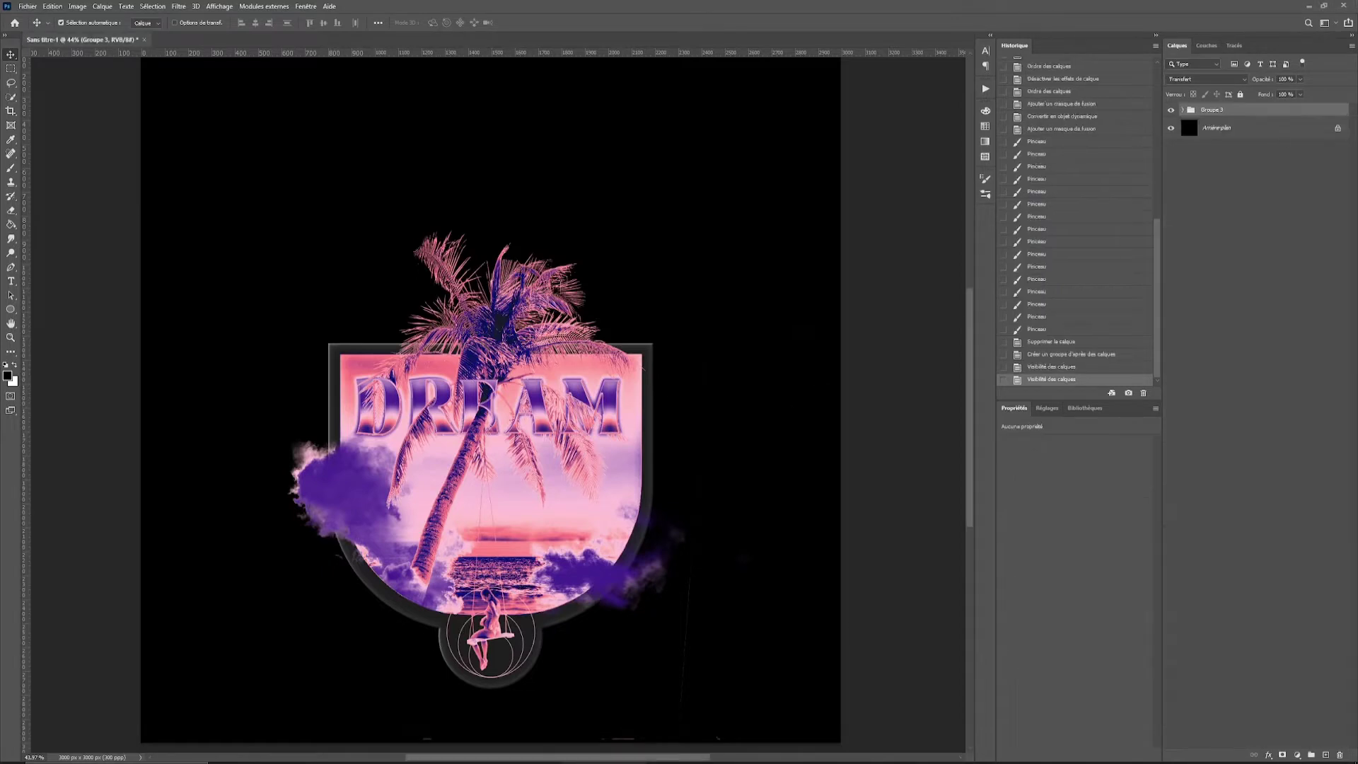
Draw a wide white rounded-rectangle panel above the shield.
{"action": "left_click", "coordinate": [11, 309]}
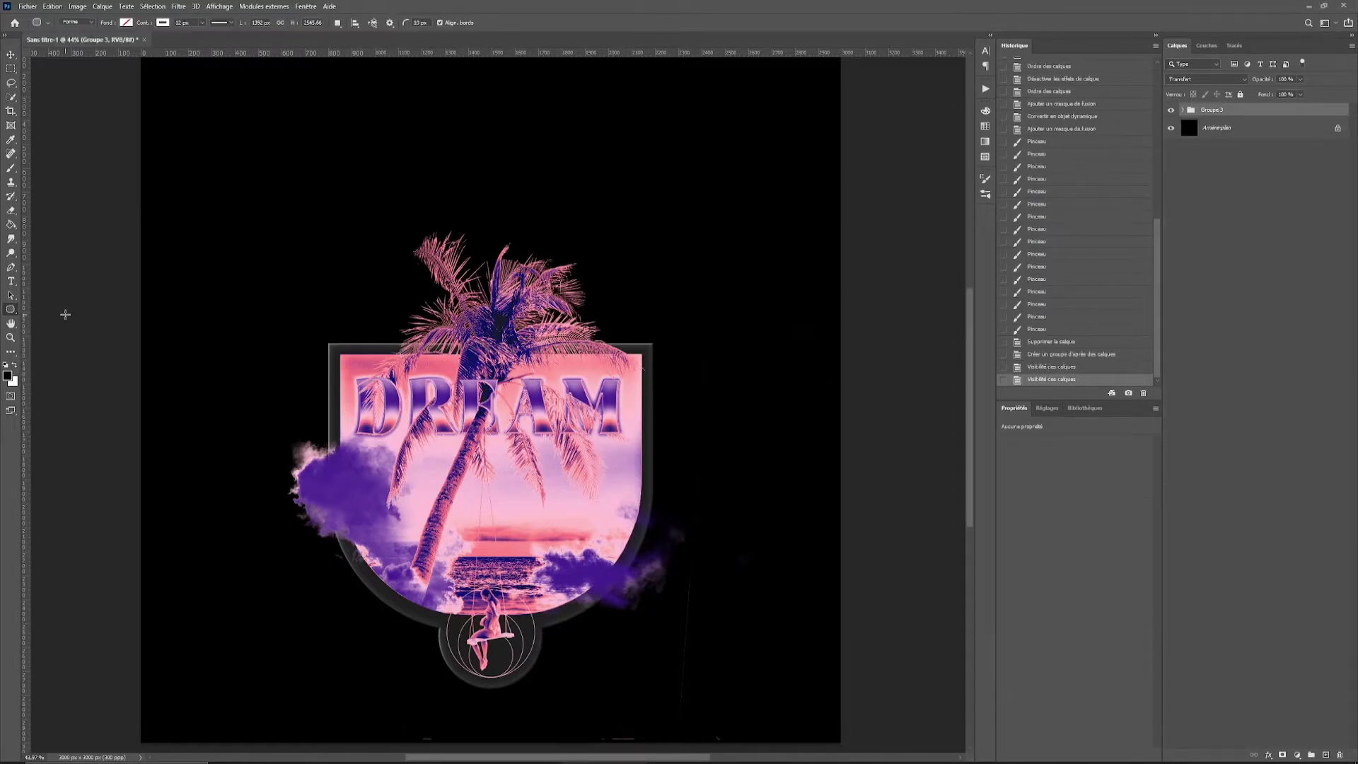
{"action": "scroll", "coordinate": [400, 256], "scroll_direction": "up", "scroll_amount": 1}
{"action": "left_click_drag", "start_coordinate": [303, 276], "coordinate": [363, 326]}
{"action": "left_click_drag", "start_coordinate": [735, 360], "coordinate": [735, 360]}
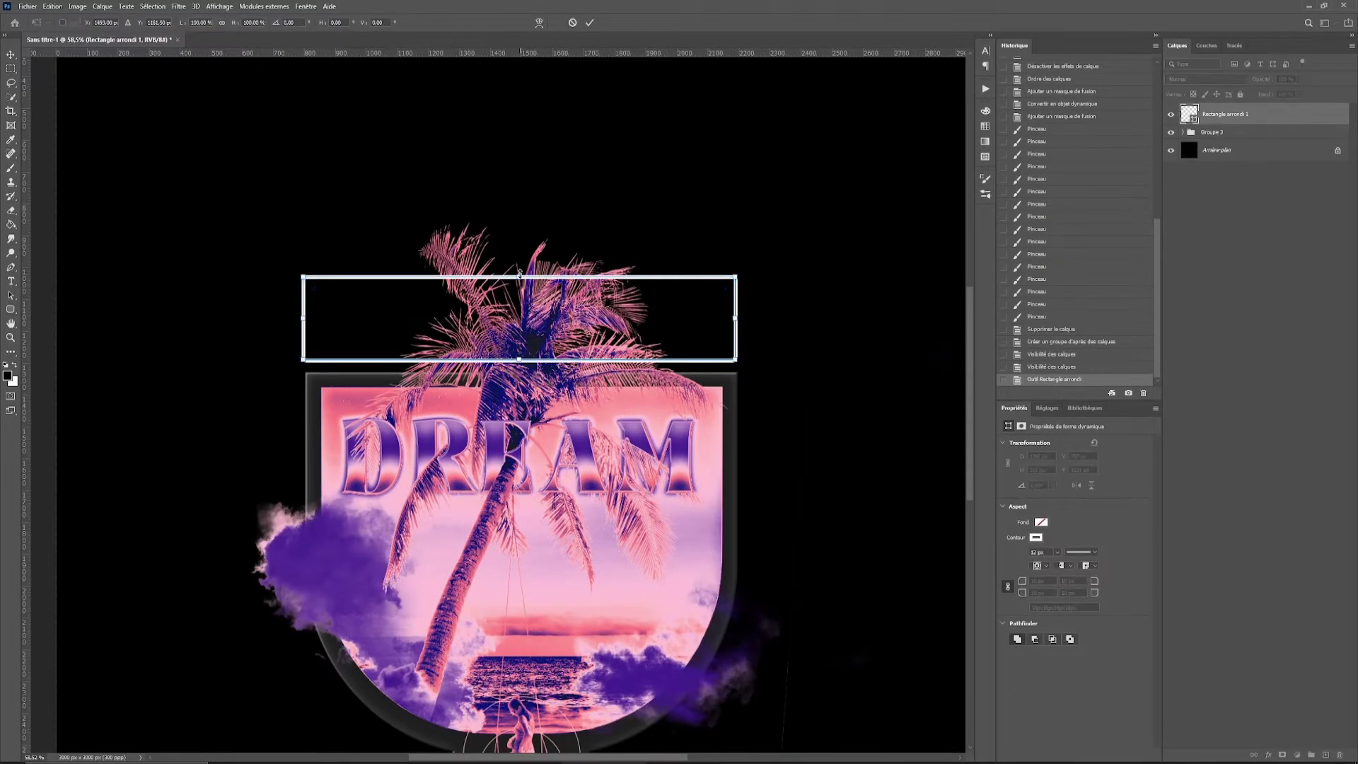
{"action": "left_click_drag", "start_coordinate": [518, 226], "coordinate": [518, 228]}
{"action": "key", "text": "Return"}
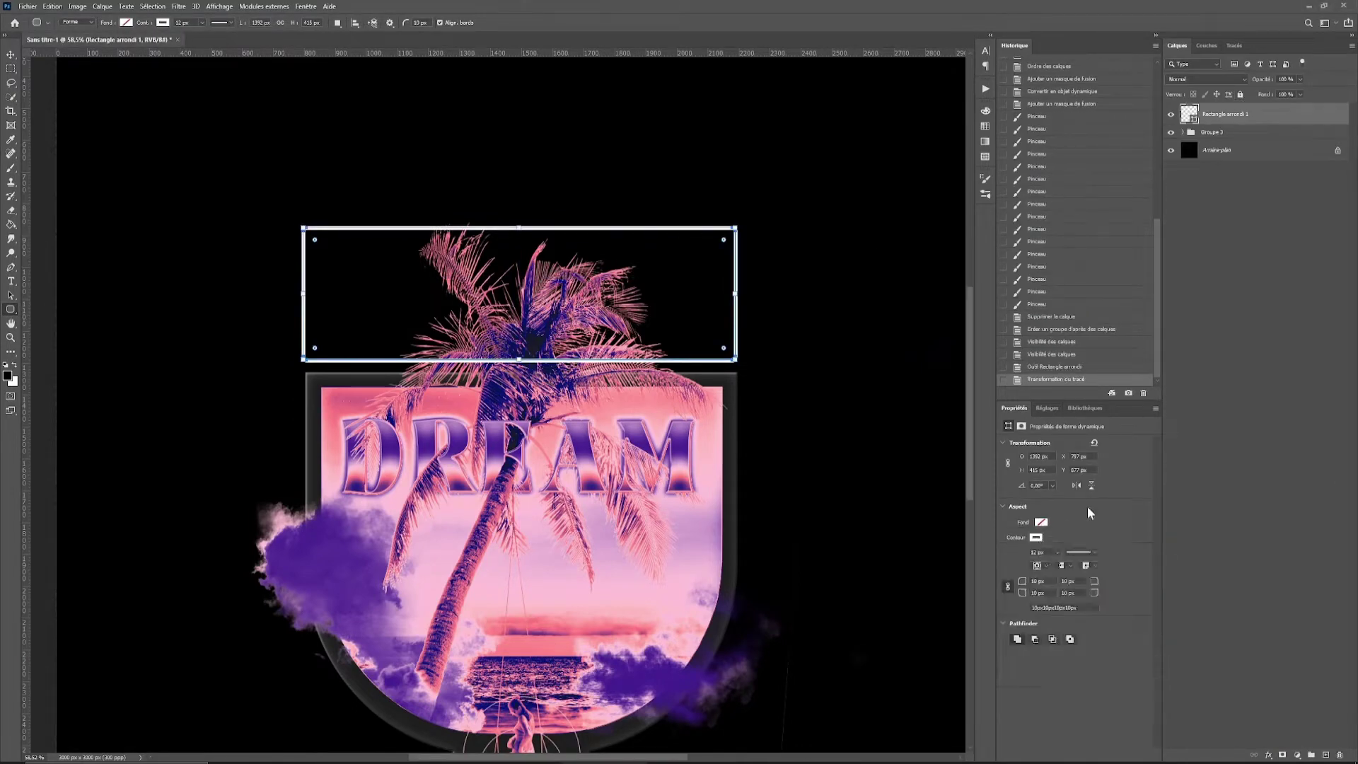
{"action": "left_click", "coordinate": [1009, 595]}
{"action": "scroll", "coordinate": [372, 298], "scroll_direction": "up", "scroll_amount": 2}
{"action": "key", "text": "ctrl+t"}
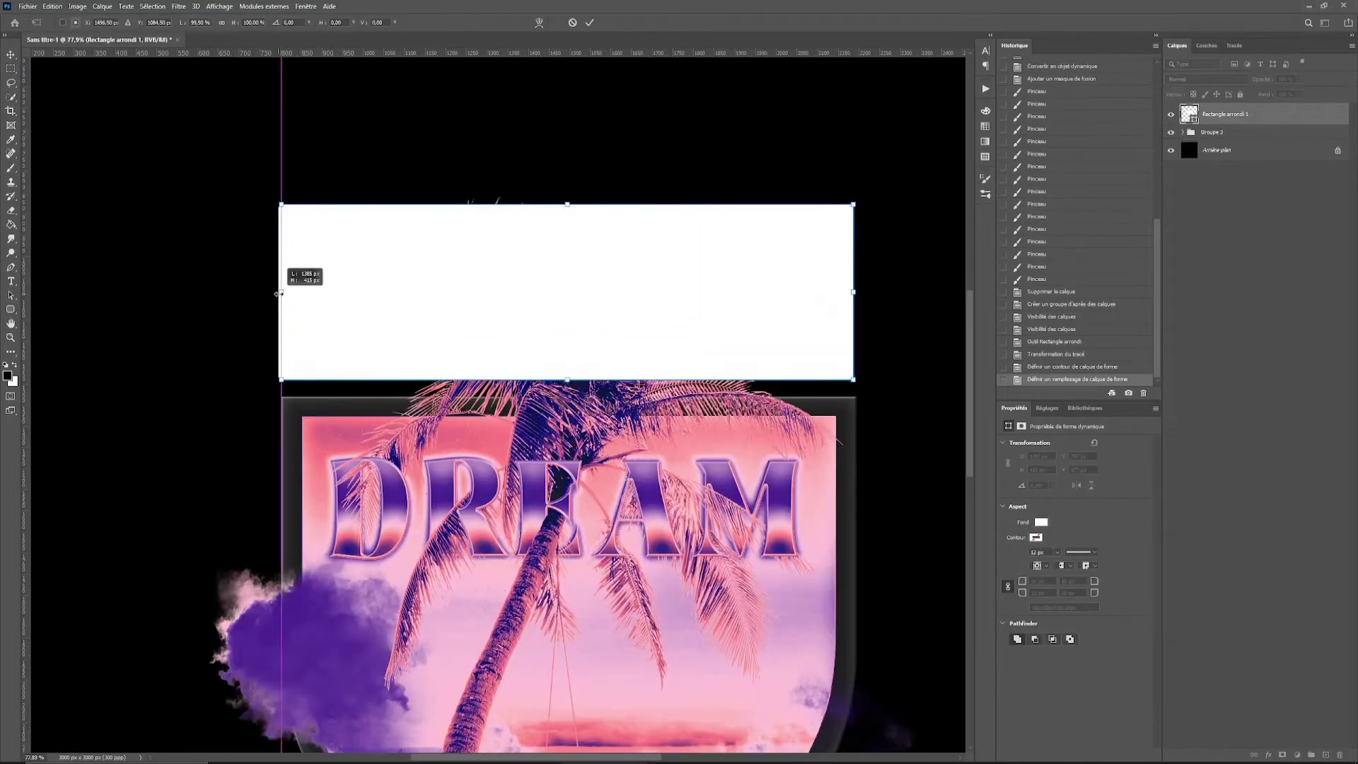
{"action": "key", "text": "Return"}
Set the panel's bottom-right corner radius to 500.
{"action": "key", "text": "Tab"}
{"action": "type", "text": "500"}
{"action": "key", "text": "Return"}
{"action": "left_click", "coordinate": [1009, 585]}
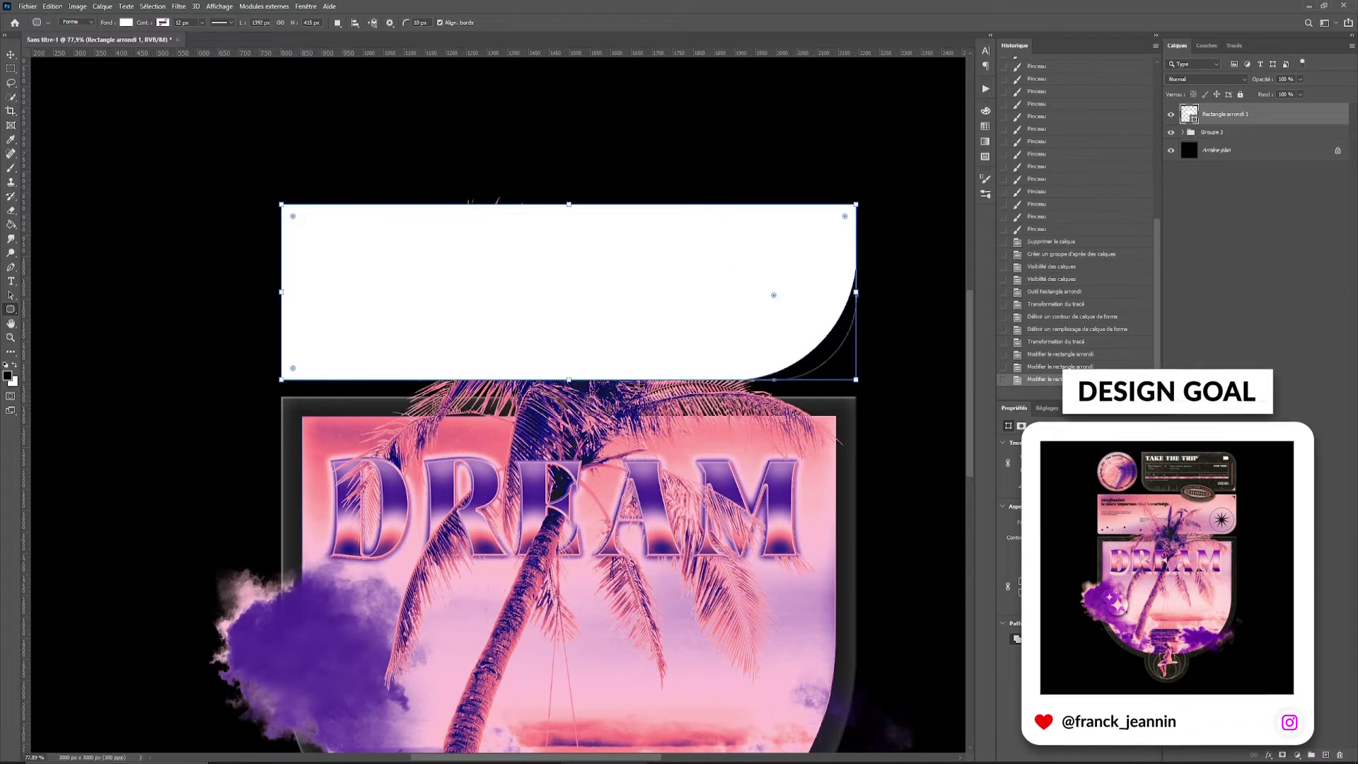
{"action": "key", "text": "Return"}
{"action": "key", "text": "v"}
{"action": "left_click", "coordinate": [1211, 132]}
Lock the artwork group above the white panel and add a Lorem Ipsum text layer.
{"action": "left_click", "coordinate": [1240, 94]}
{"action": "left_click_drag", "start_coordinate": [1220, 114], "coordinate": [1220, 139]}
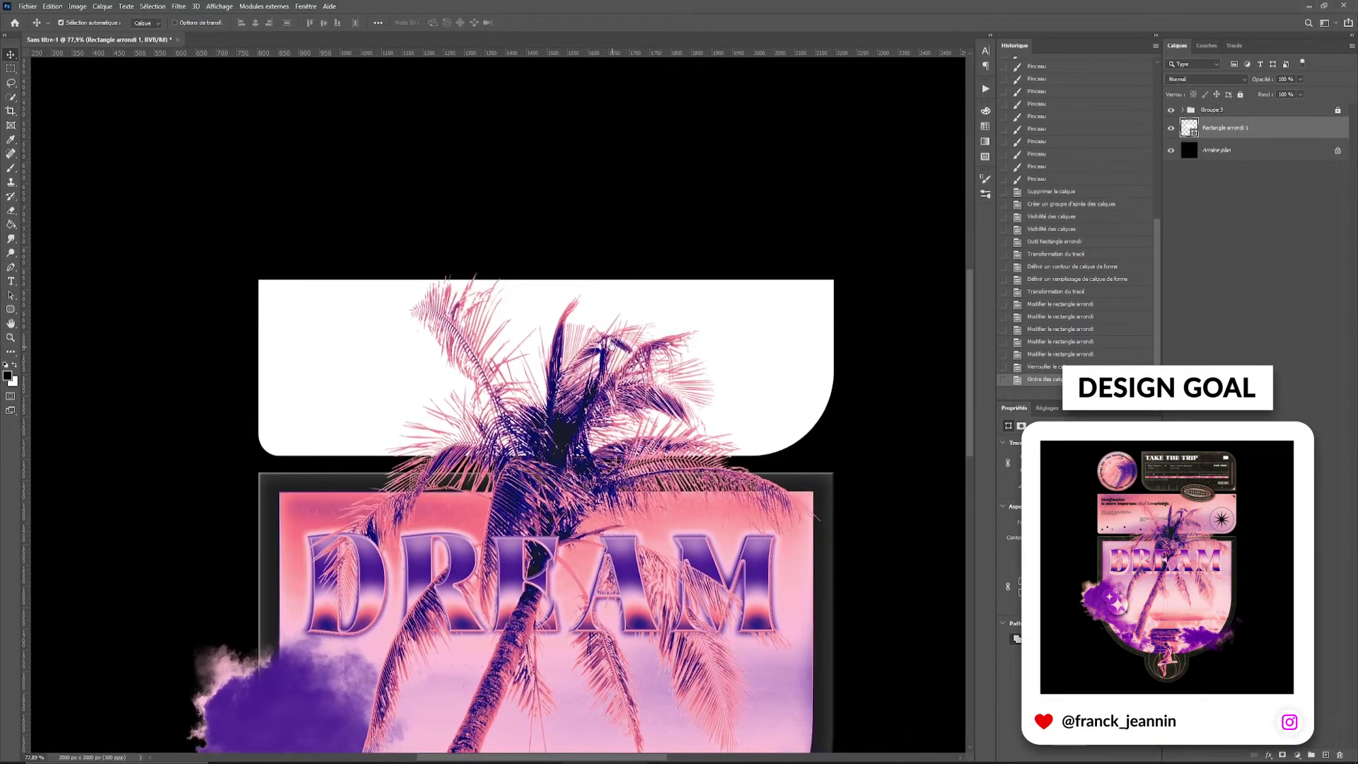
{"action": "left_click", "coordinate": [303, 189]}
{"action": "key", "text": "Escape"}
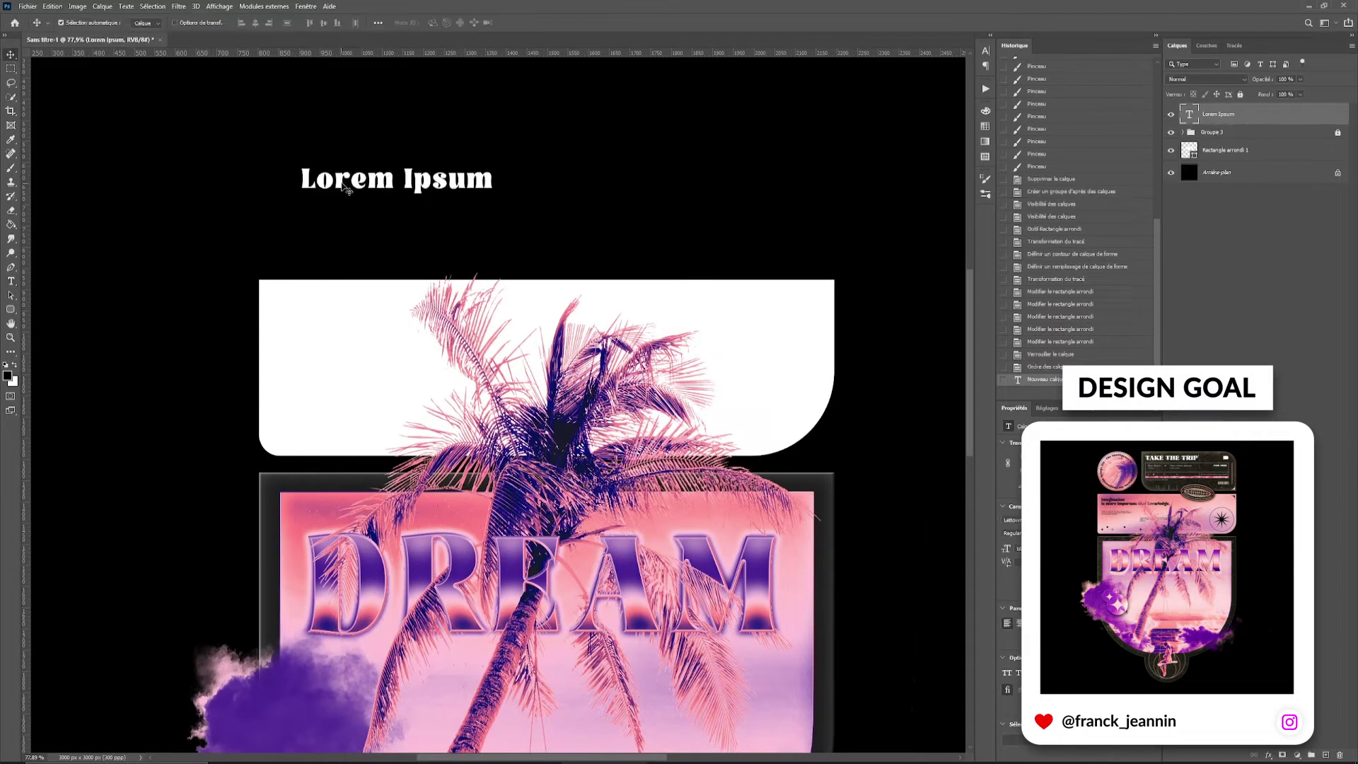
Place Lorem Ipsum at 12 pt on the panel's top-left.
{"action": "key", "text": "ctrl+["}
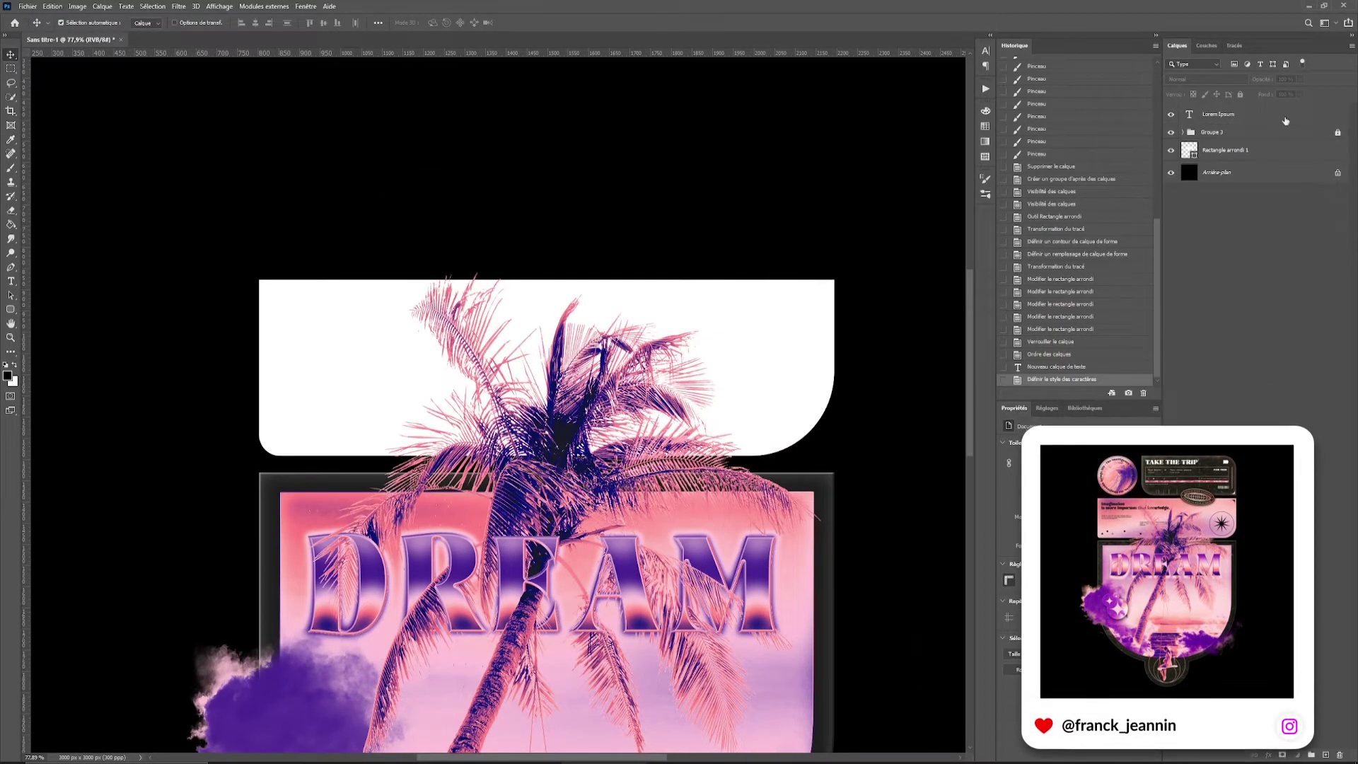
{"action": "key", "text": "ctrl+t"}
{"action": "left_click_drag", "start_coordinate": [392, 194], "coordinate": [393, 325]}
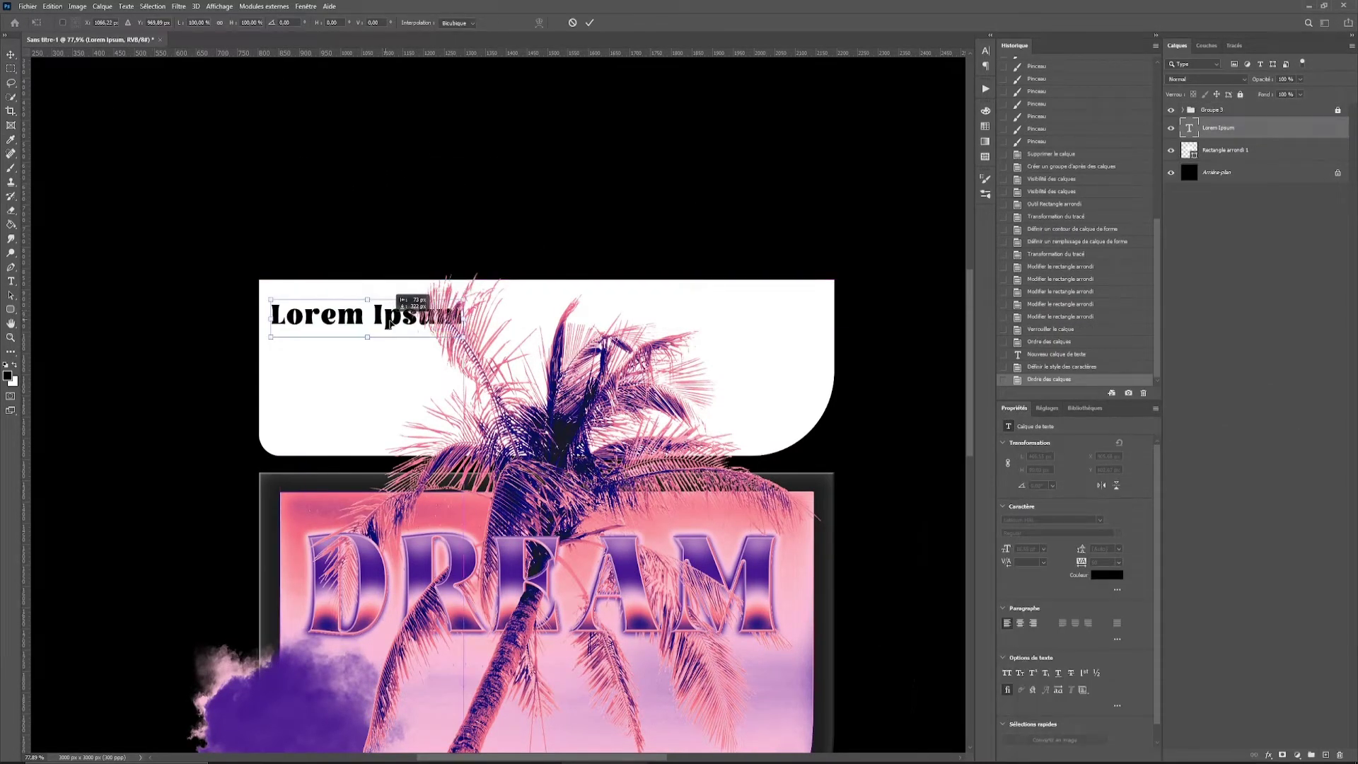
{"action": "key", "text": "Return"}
{"action": "key", "text": "Up"}
{"action": "key", "text": "Up"}
{"action": "key", "text": "Up"}
{"action": "left_click", "coordinate": [1043, 548]}
{"action": "left_click", "coordinate": [1029, 613]}
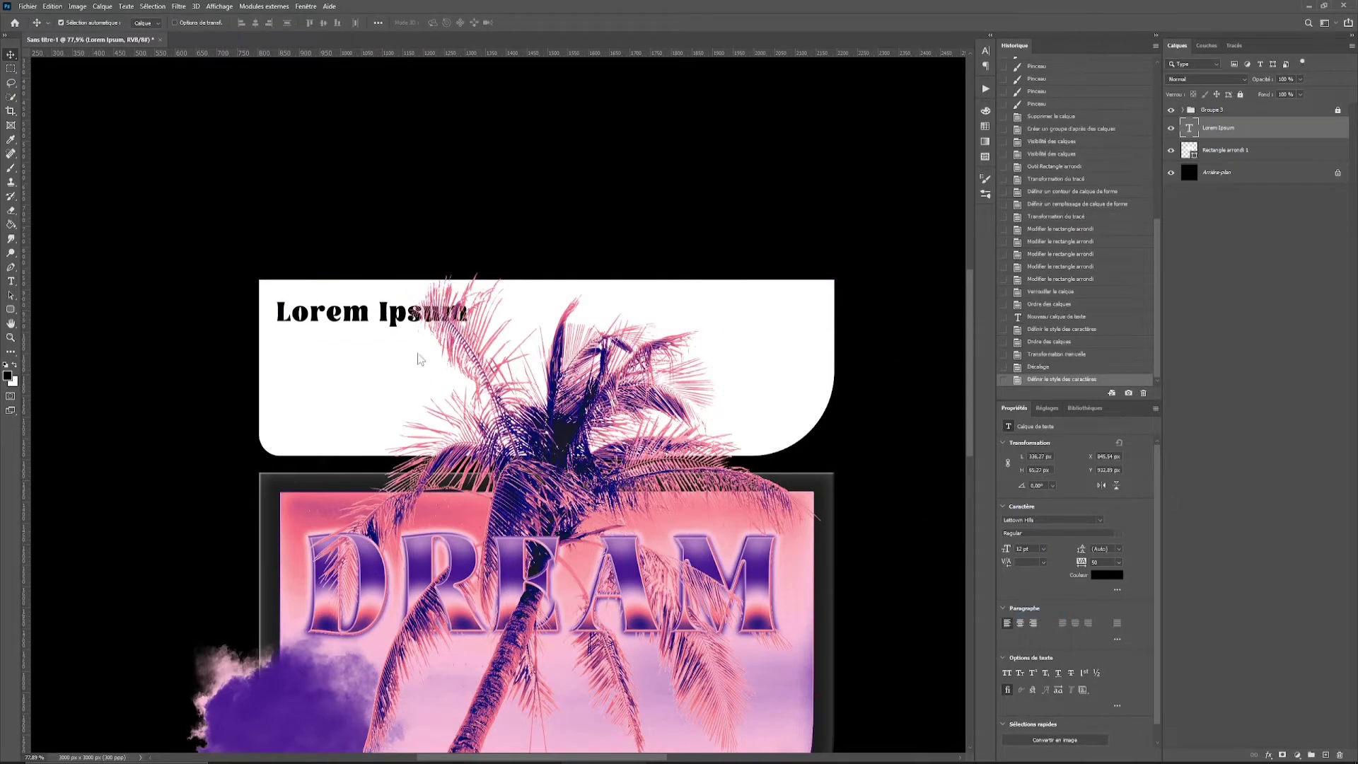
{"action": "left_click_drag", "start_coordinate": [361, 320], "coordinate": [356, 310]}
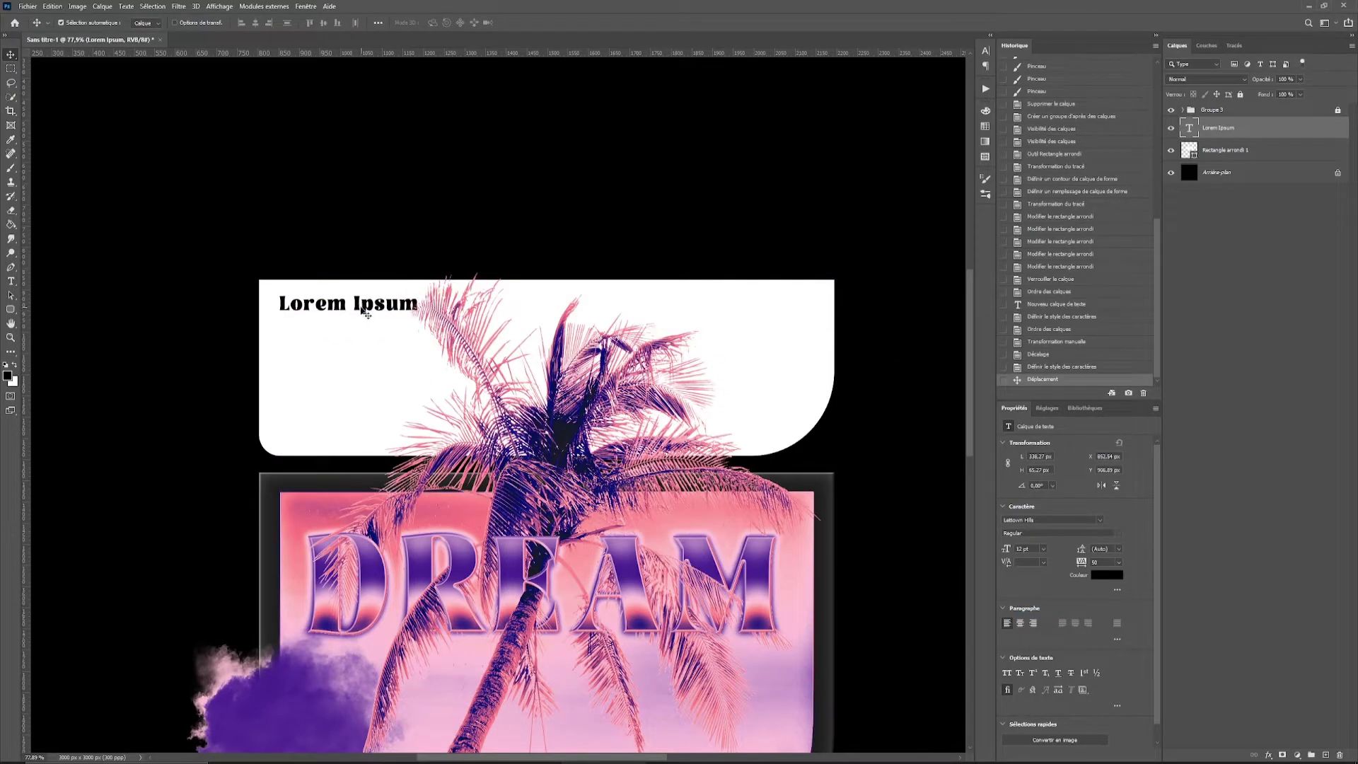
Duplicate the star and move the copy to the panel's right side.
{"action": "left_click", "coordinate": [1181, 110]}
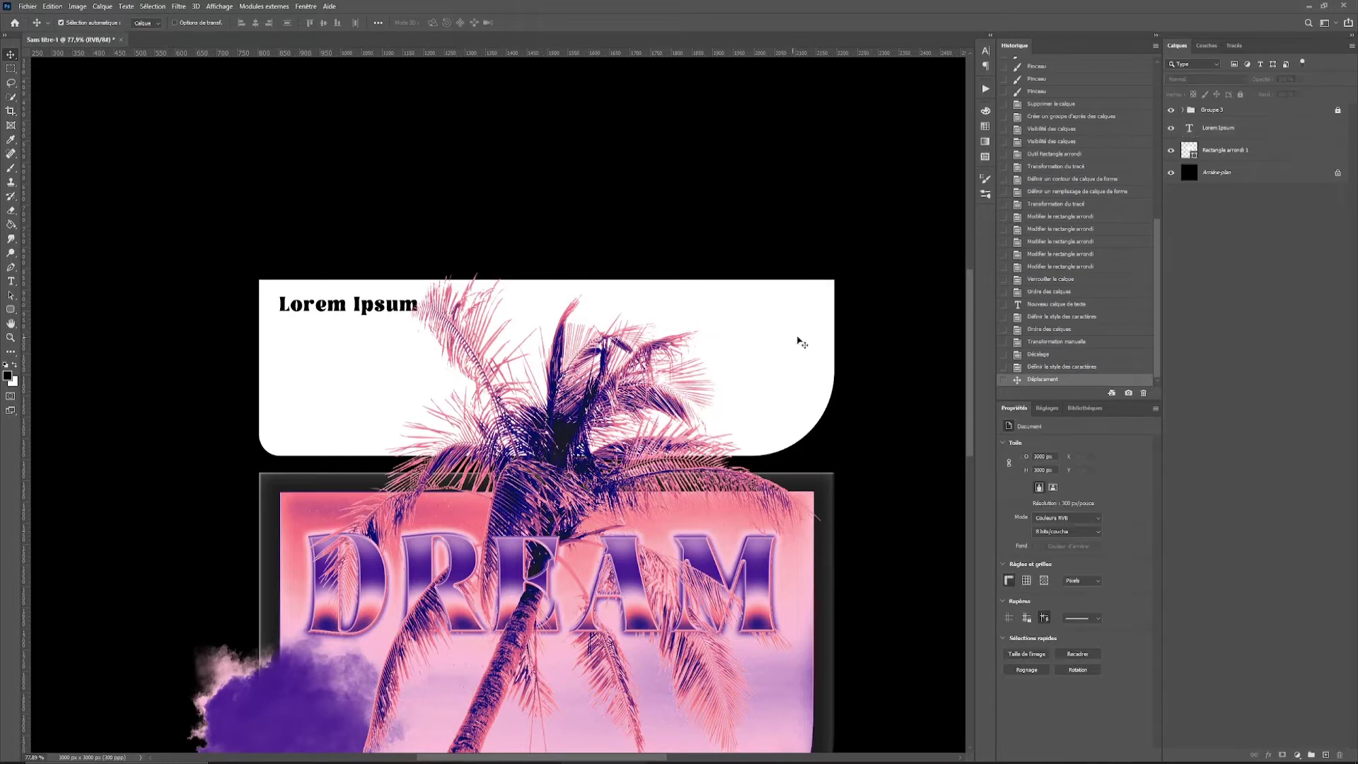
{"action": "key", "text": "ctrl+j"}
{"action": "key", "text": "ctrl+t"}
{"action": "left_click_drag", "start_coordinate": [513, 400], "coordinate": [785, 383]}
{"action": "key", "text": "Return"}
Draw an unfilled circle around the star copy with the Ellipse tool.
{"action": "right_click", "coordinate": [11, 309]}
{"action": "left_click", "coordinate": [63, 322]}
{"action": "left_click", "coordinate": [162, 23]}
{"action": "left_click", "coordinate": [94, 44]}
{"action": "left_click_drag", "start_coordinate": [710, 330], "coordinate": [821, 444]}
Centre the star in its thin-outlined circle and shift the pair slightly right.
{"action": "left_click", "coordinate": [255, 23]}
{"action": "left_click", "coordinate": [323, 22]}
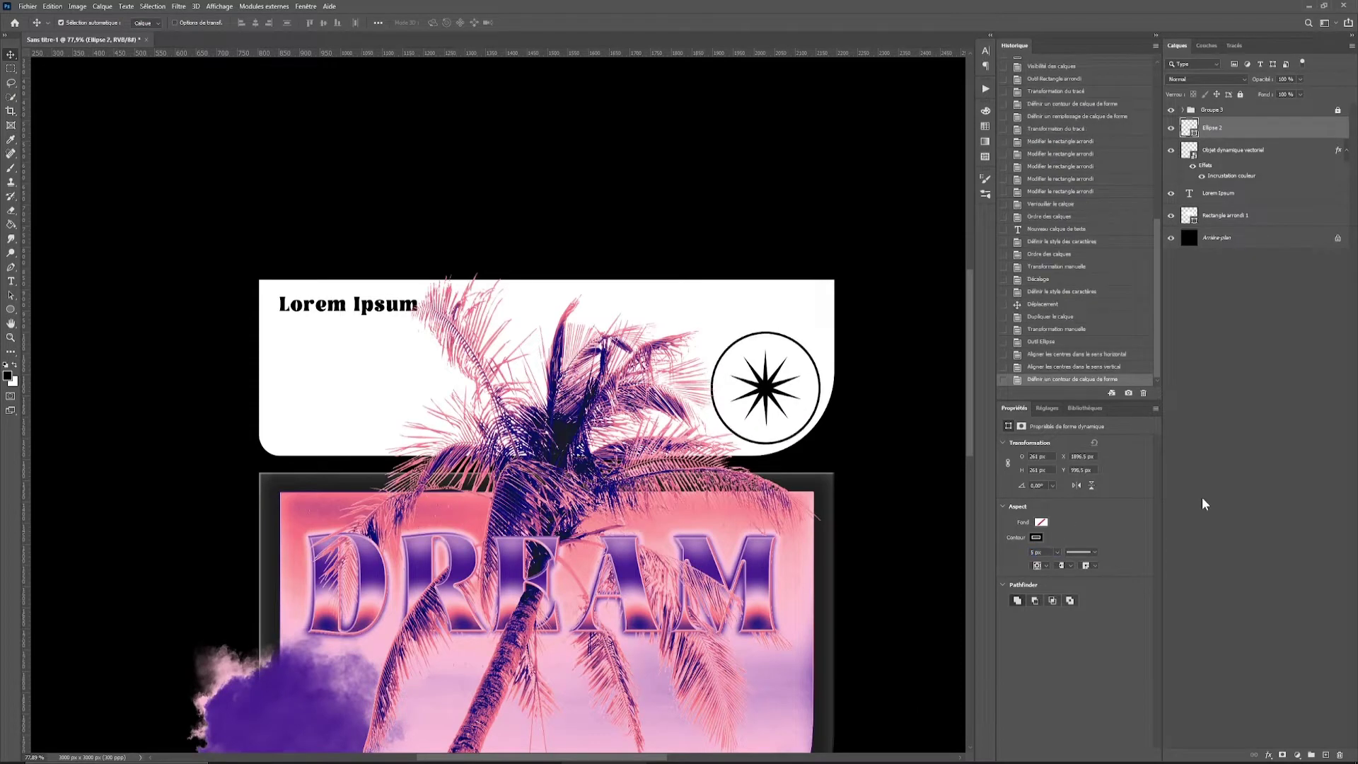
{"action": "left_click", "coordinate": [1223, 215]}
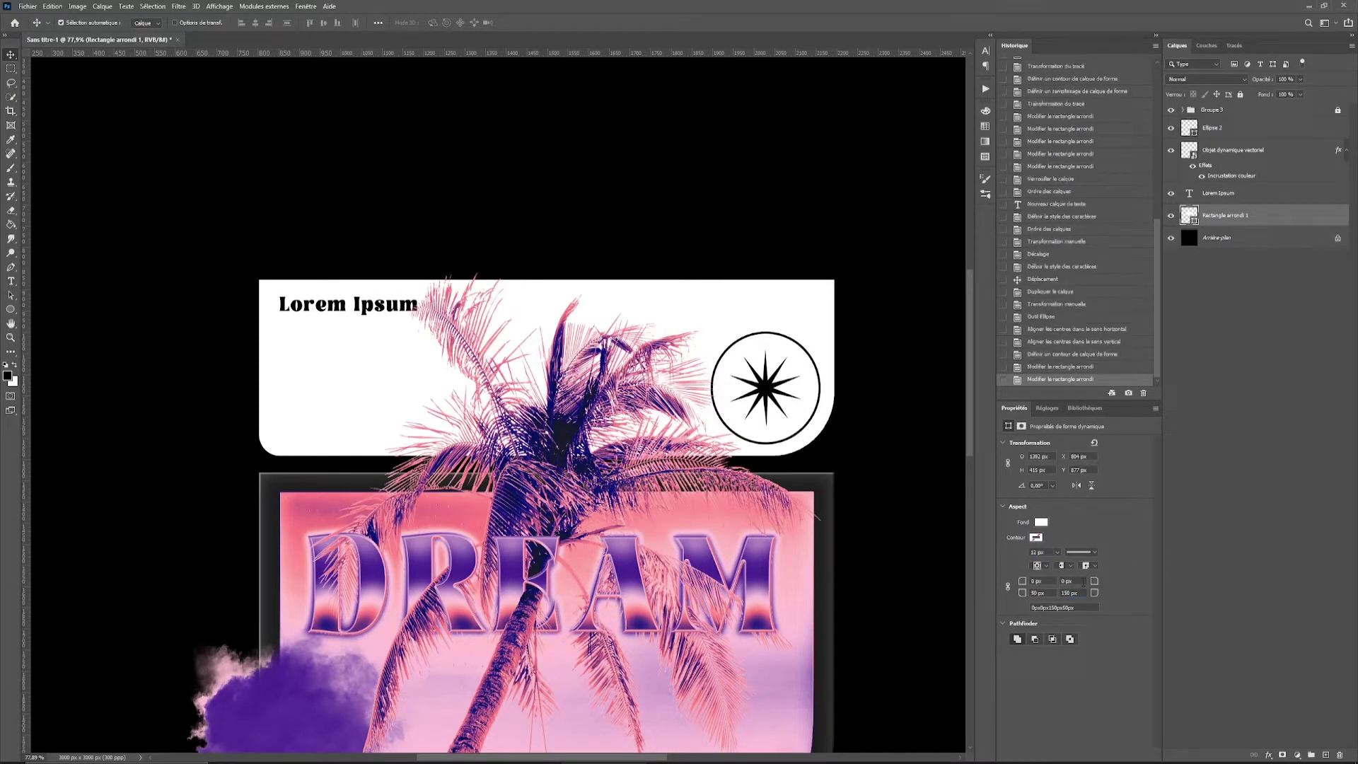
{"action": "left_click", "coordinate": [821, 383]}
{"action": "left_click", "coordinate": [778, 389], "text": "shift"}
{"action": "key", "text": "t"}
{"action": "key", "text": "ctrl+t"}
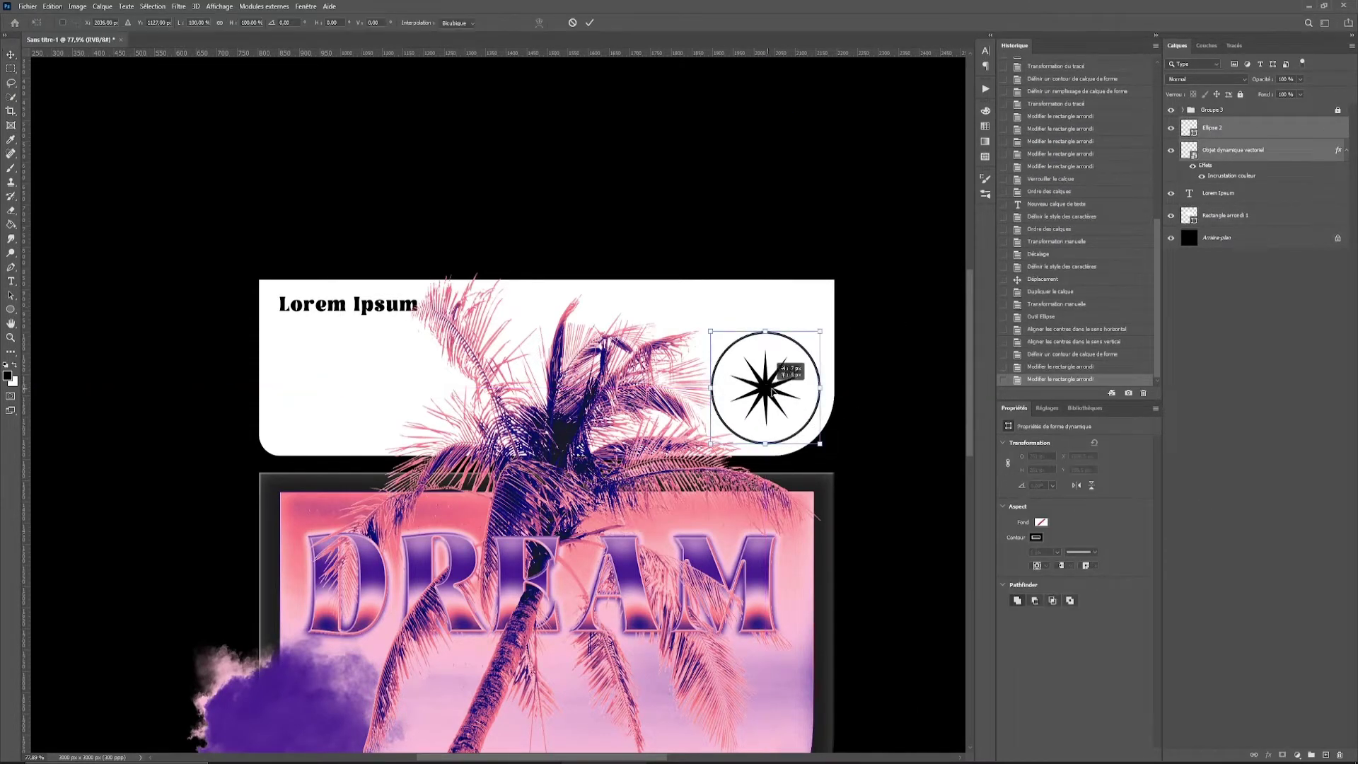
{"action": "left_click_drag", "start_coordinate": [766, 382], "coordinate": [765, 389]}
{"action": "key", "text": "Return"}
Duplicate the star into the quote panel's top-right corner.
{"action": "key", "text": "ctrl+j"}
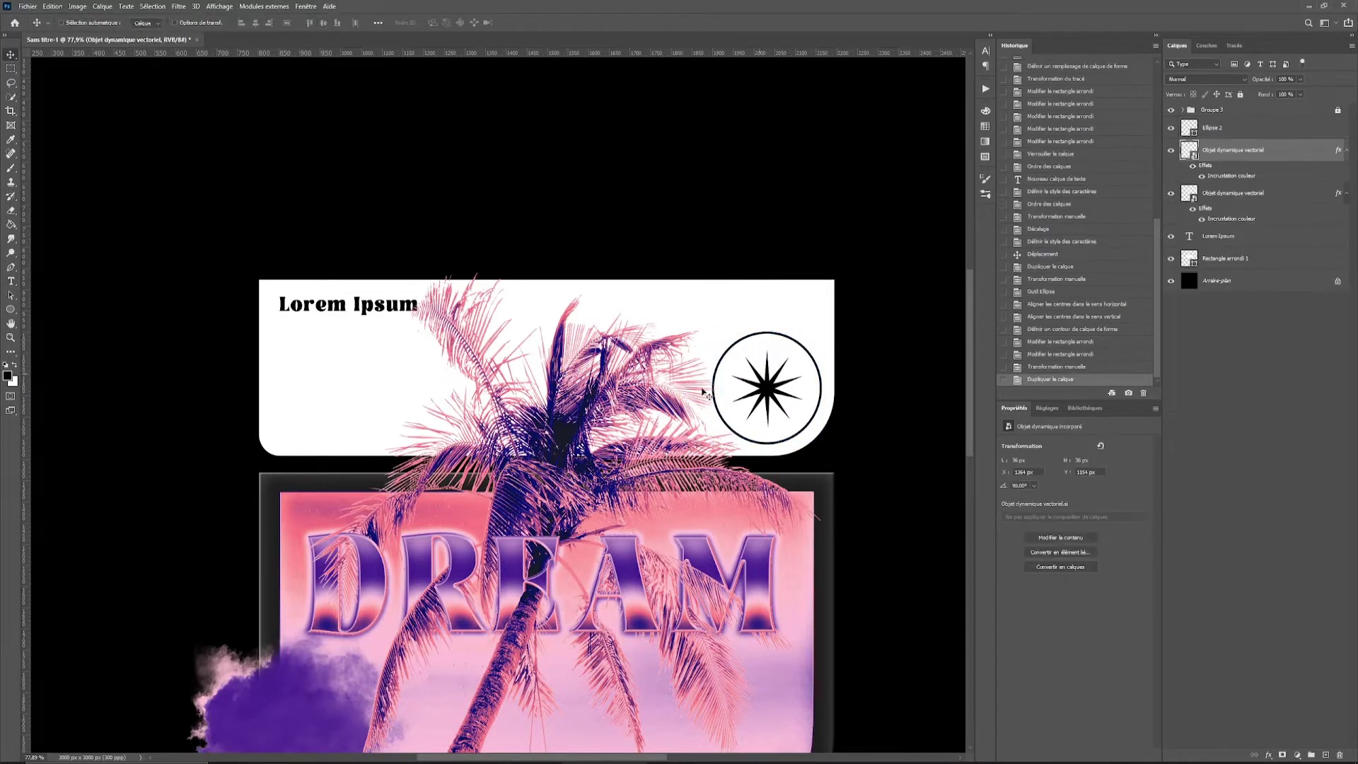
{"action": "left_click_drag", "start_coordinate": [723, 334], "coordinate": [817, 298]}
{"action": "key", "text": "Return"}
Draw a small ellipse ring with a 5 px outline on the quote panel.
{"action": "left_click", "coordinate": [241, 454]}
{"action": "scroll", "coordinate": [361, 418], "scroll_direction": "up", "scroll_amount": 3}
{"action": "key", "text": "u"}
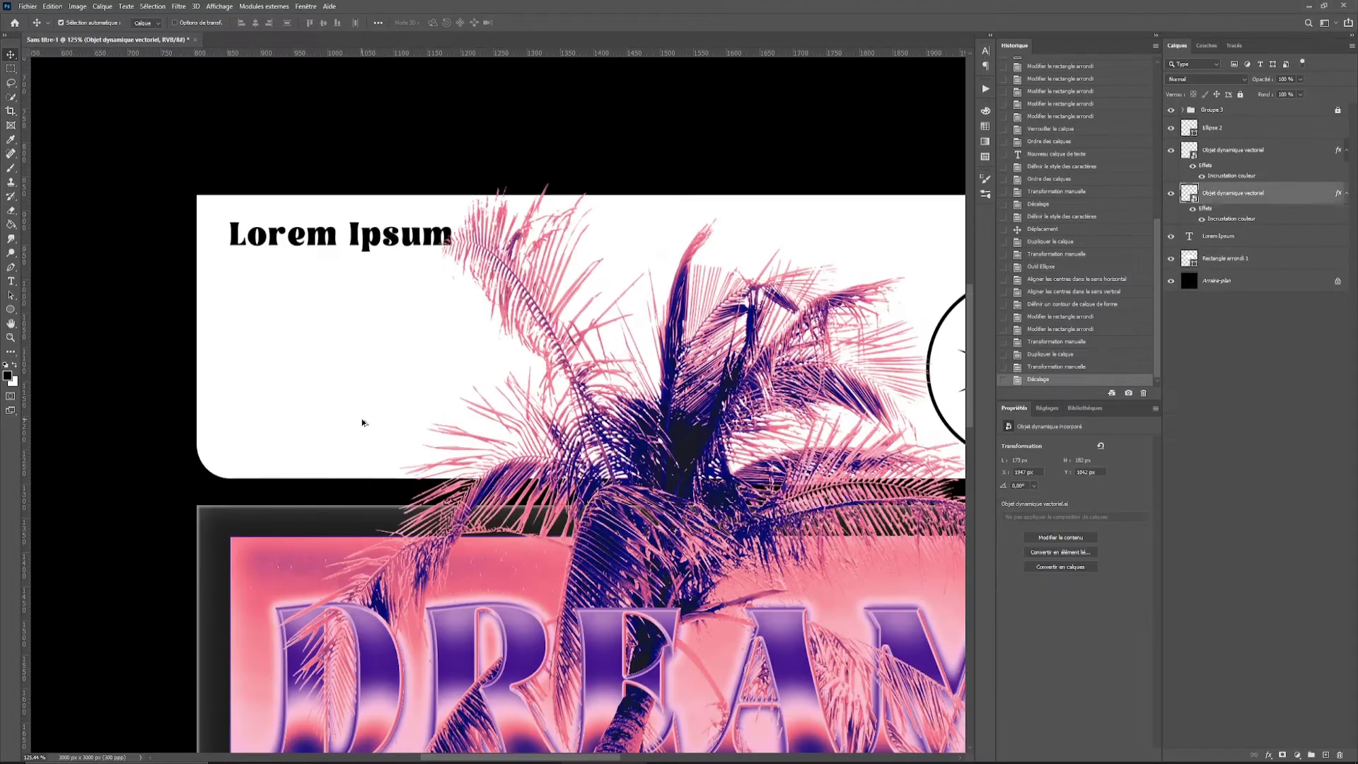
{"action": "left_click_drag", "start_coordinate": [317, 445], "coordinate": [317, 445]}
{"action": "type", "text": "v"}
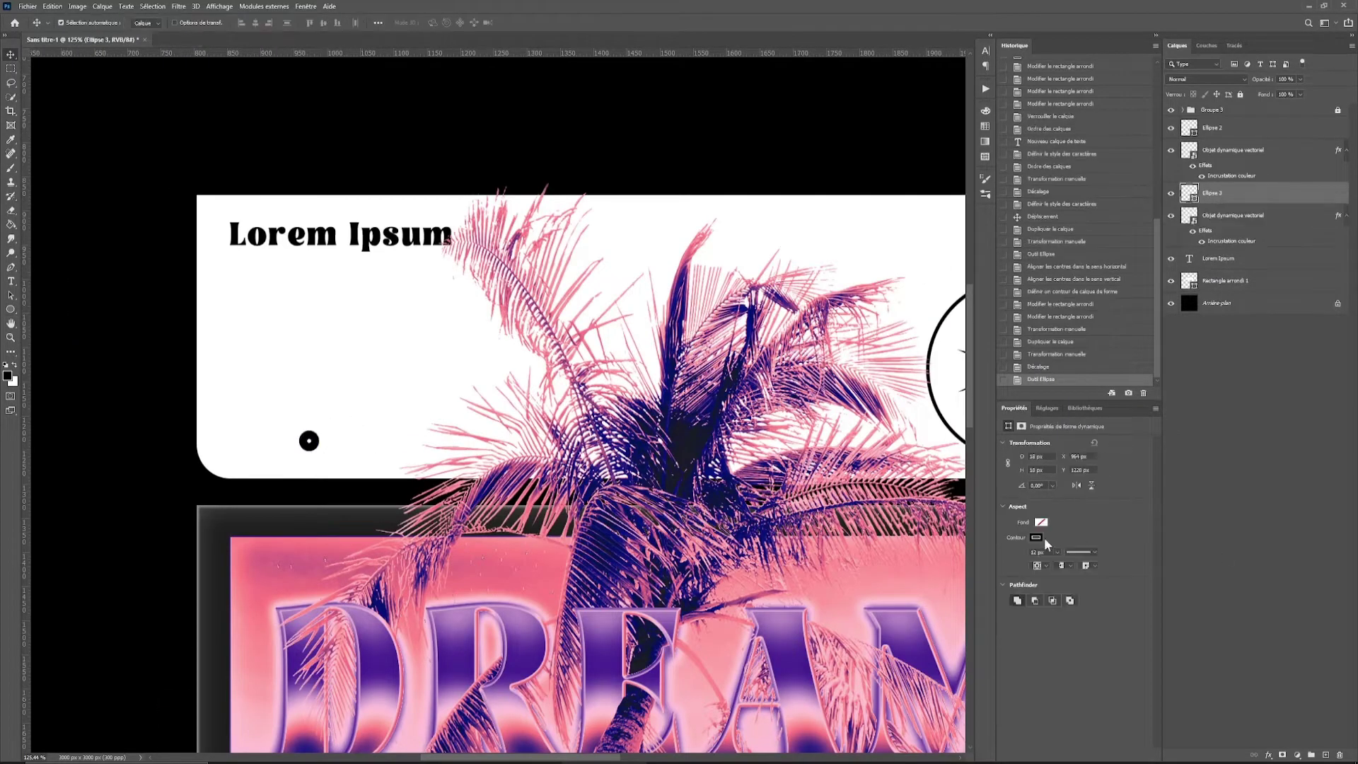
{"action": "type", "text": "5"}
{"action": "key", "text": "Return"}
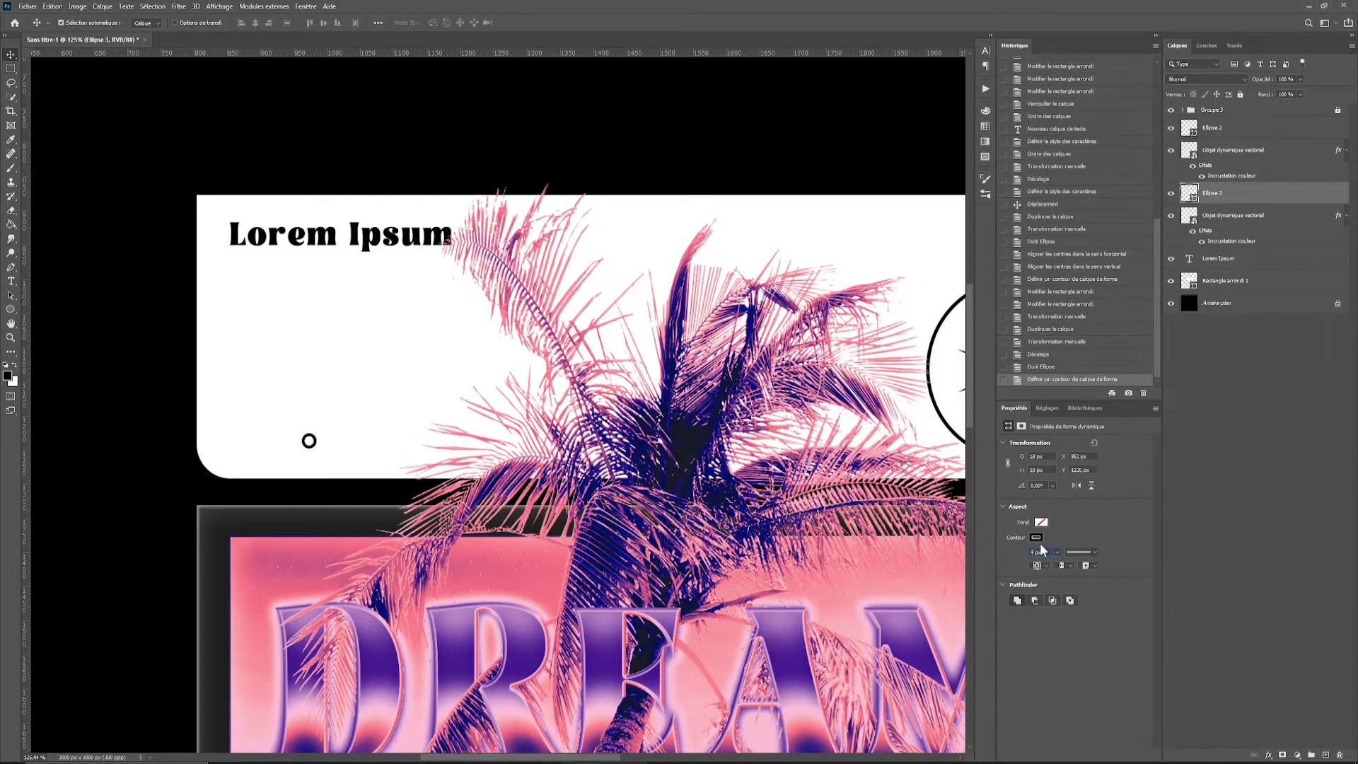
{"action": "left_click", "coordinate": [417, 445]}
Copy solid black dots along the bottom row of the panel.
{"action": "mouse_move", "coordinate": [277, 440]}
{"action": "left_mouse_down"}
{"action": "mouse_move", "coordinate": [884, 442]}
{"action": "mouse_move", "coordinate": [264, 443]}
{"action": "mouse_move", "coordinate": [278, 443]}
{"action": "left_mouse_up"}
{"action": "left_click", "coordinate": [1033, 541]}
{"action": "left_click", "coordinate": [1018, 601]}
{"action": "mouse_move", "coordinate": [278, 442]}
{"action": "left_mouse_down"}
{"action": "mouse_move", "coordinate": [278, 420]}
{"action": "mouse_move", "coordinate": [409, 424]}
{"action": "left_mouse_up"}
{"action": "scroll", "coordinate": [277, 429], "scroll_direction": "down", "scroll_amount": 2}
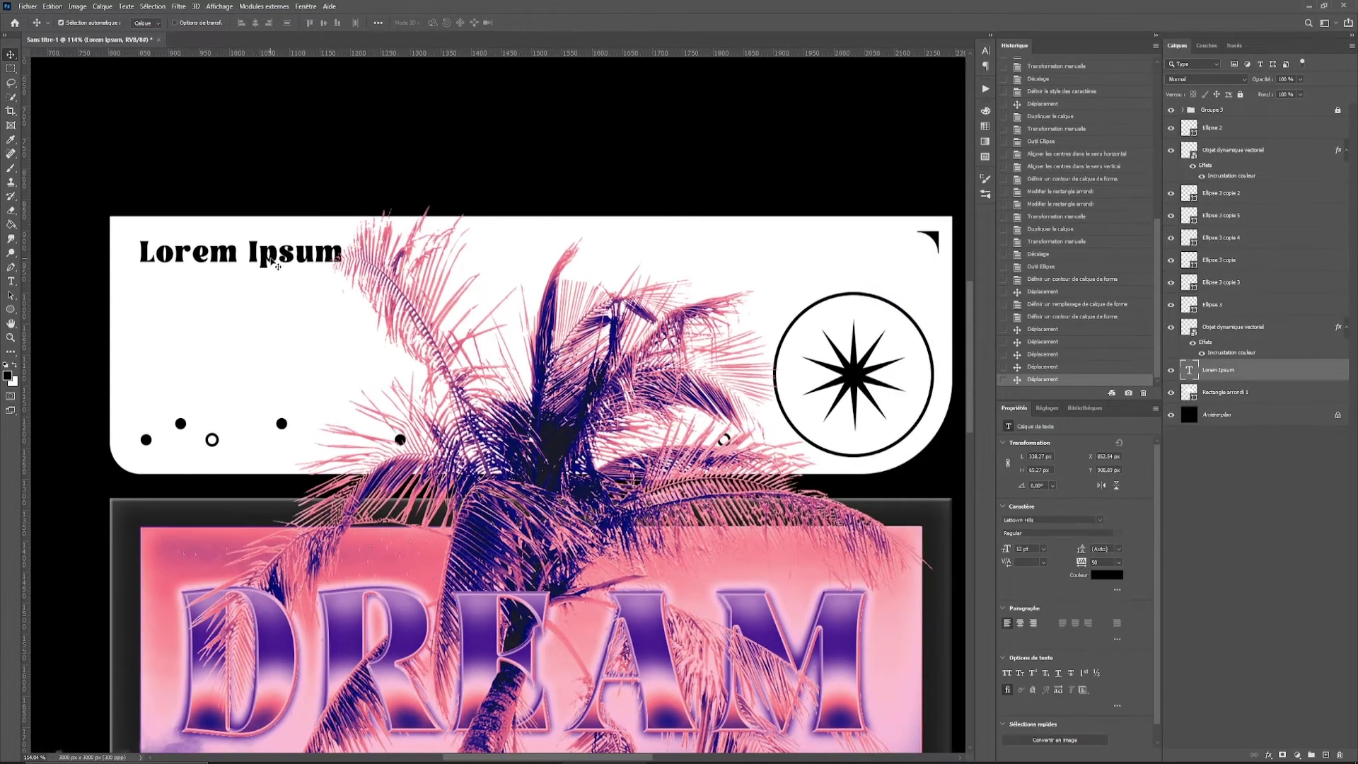
Duplicate the Lorem Ipsum title lower down in Helvetica CE 55 Roman.
{"action": "left_click_drag", "start_coordinate": [297, 264], "coordinate": [297, 343]}
{"action": "double_click", "coordinate": [297, 340]}
{"action": "left_click", "coordinate": [1052, 520]}
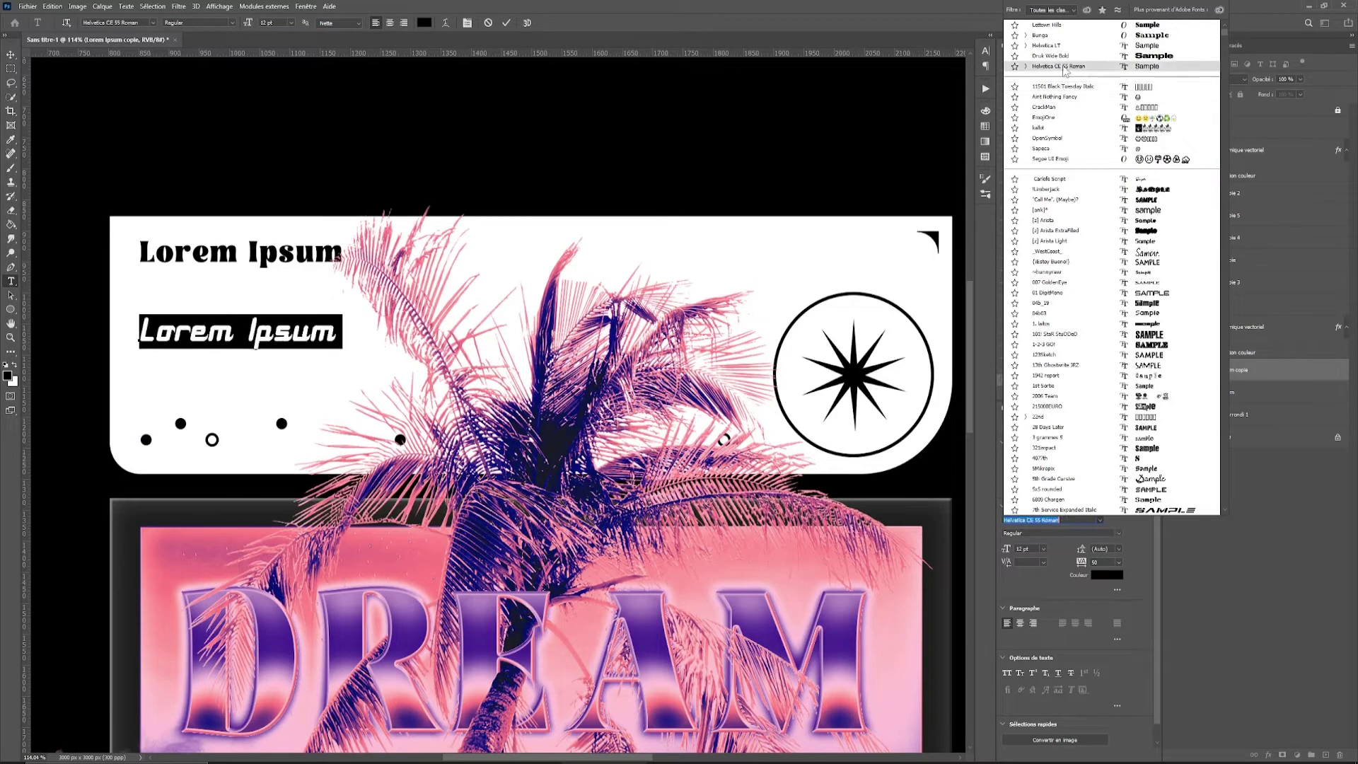
{"action": "left_click", "coordinate": [1046, 69]}
{"action": "scroll", "coordinate": [1040, 576], "scroll_direction": "down", "scroll_amount": 1}
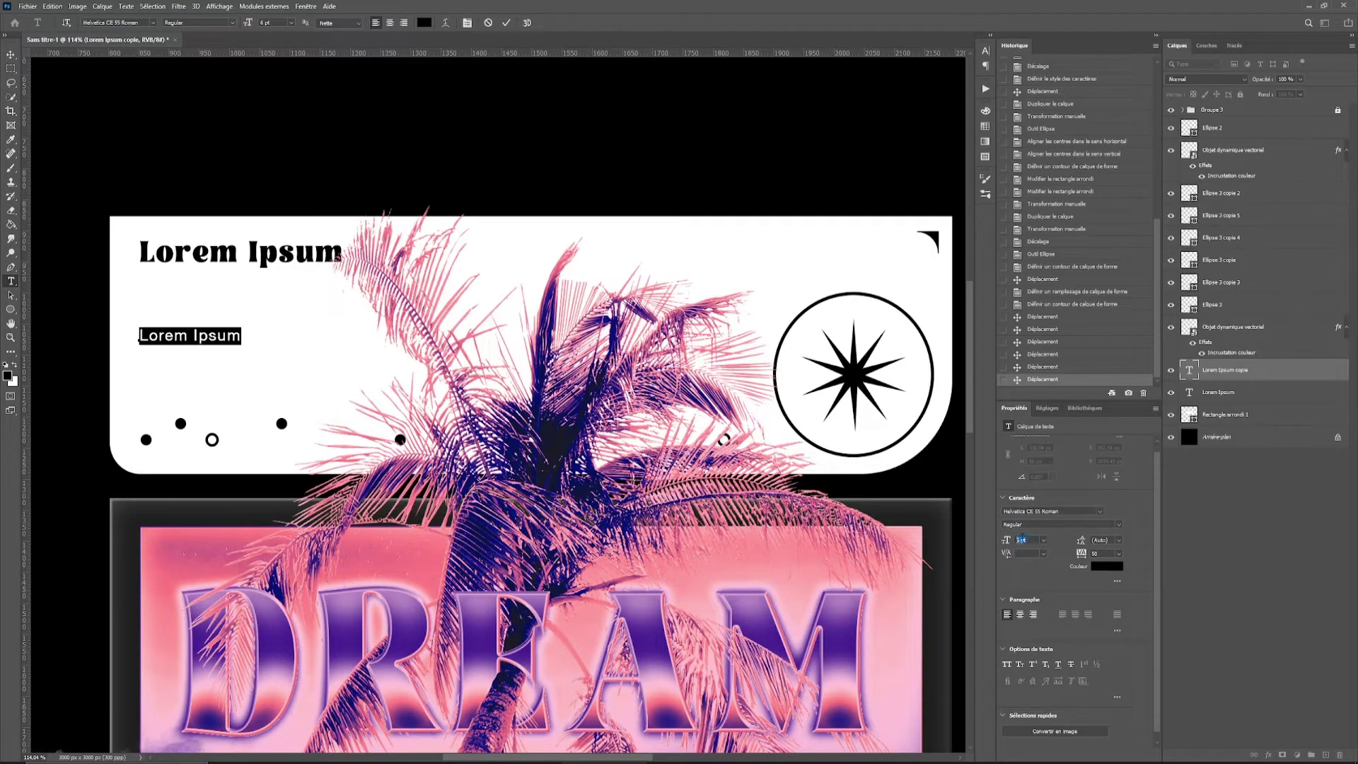
{"action": "left_click", "coordinate": [11, 54]}
{"action": "mouse_move", "coordinate": [188, 302]}
{"action": "left_mouse_down"}
{"action": "mouse_move", "coordinate": [192, 331]}
{"action": "mouse_move", "coordinate": [365, 320]}
{"action": "mouse_move", "coordinate": [397, 341]}
{"action": "left_mouse_up"}
{"action": "key", "text": "ctrl+z"}
Tighten the line spacing of the panel title text.
{"action": "key", "text": "t"}
{"action": "left_click", "coordinate": [150, 263]}
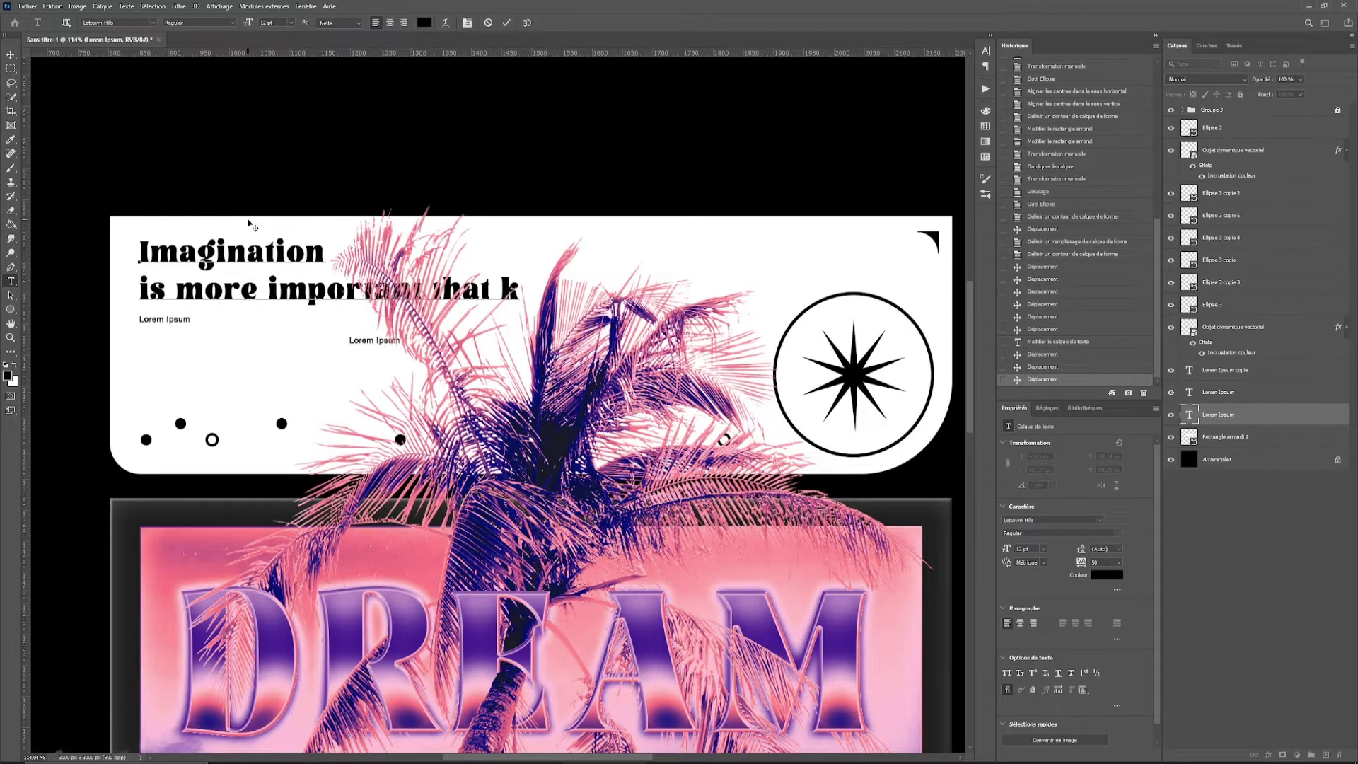
{"action": "key", "text": "ctrl+a"}
{"action": "left_click_drag", "start_coordinate": [1081, 549], "coordinate": [1082, 554]}
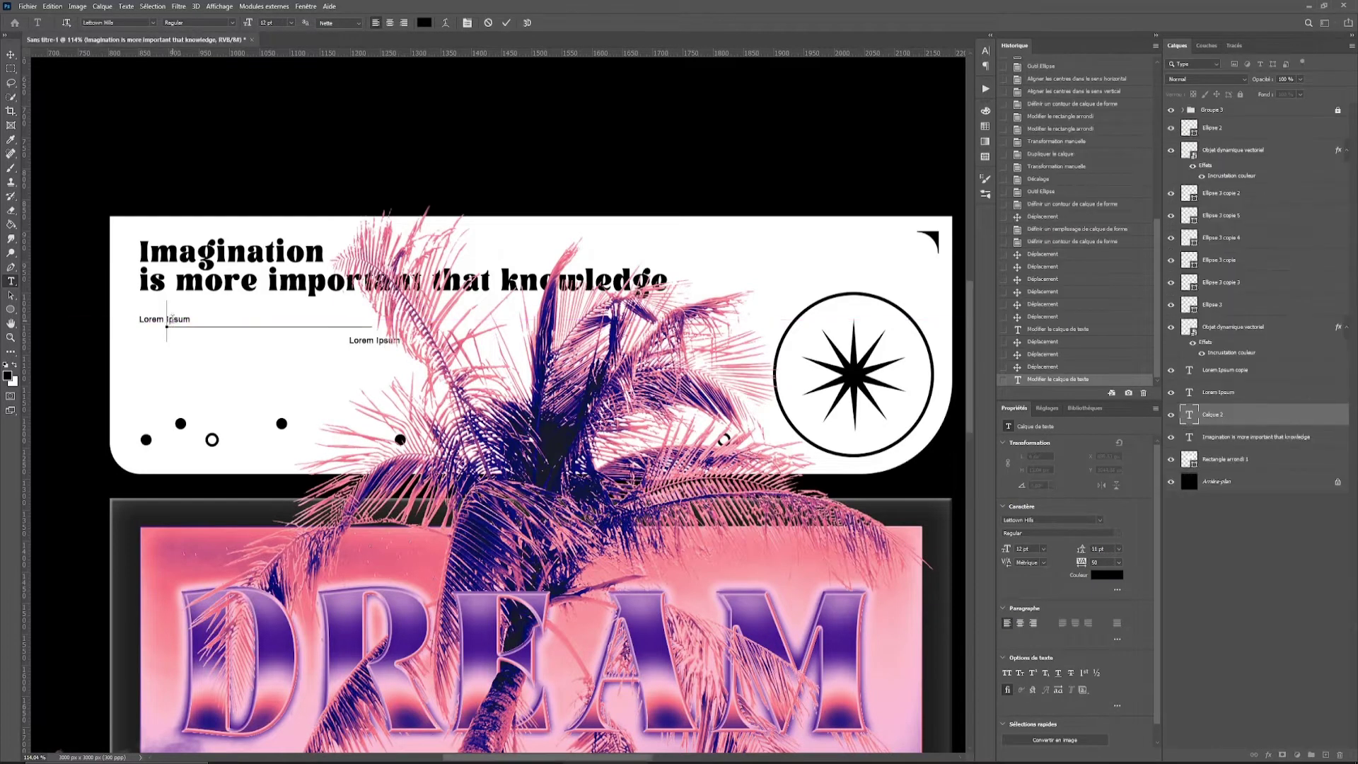
Paste the long sentence at 3 pt, breaking the line after 'represents itself'.
{"action": "double_click", "coordinate": [155, 324]}
{"action": "key", "text": "ctrl+v"}
{"action": "key", "text": "ctrl+z"}
{"action": "key", "text": "ctrl+v"}
{"action": "key", "text": "ctrl+a"}
{"action": "left_click", "coordinate": [1043, 549]}
{"action": "type", "text": "3"}
{"action": "key", "text": "Return"}
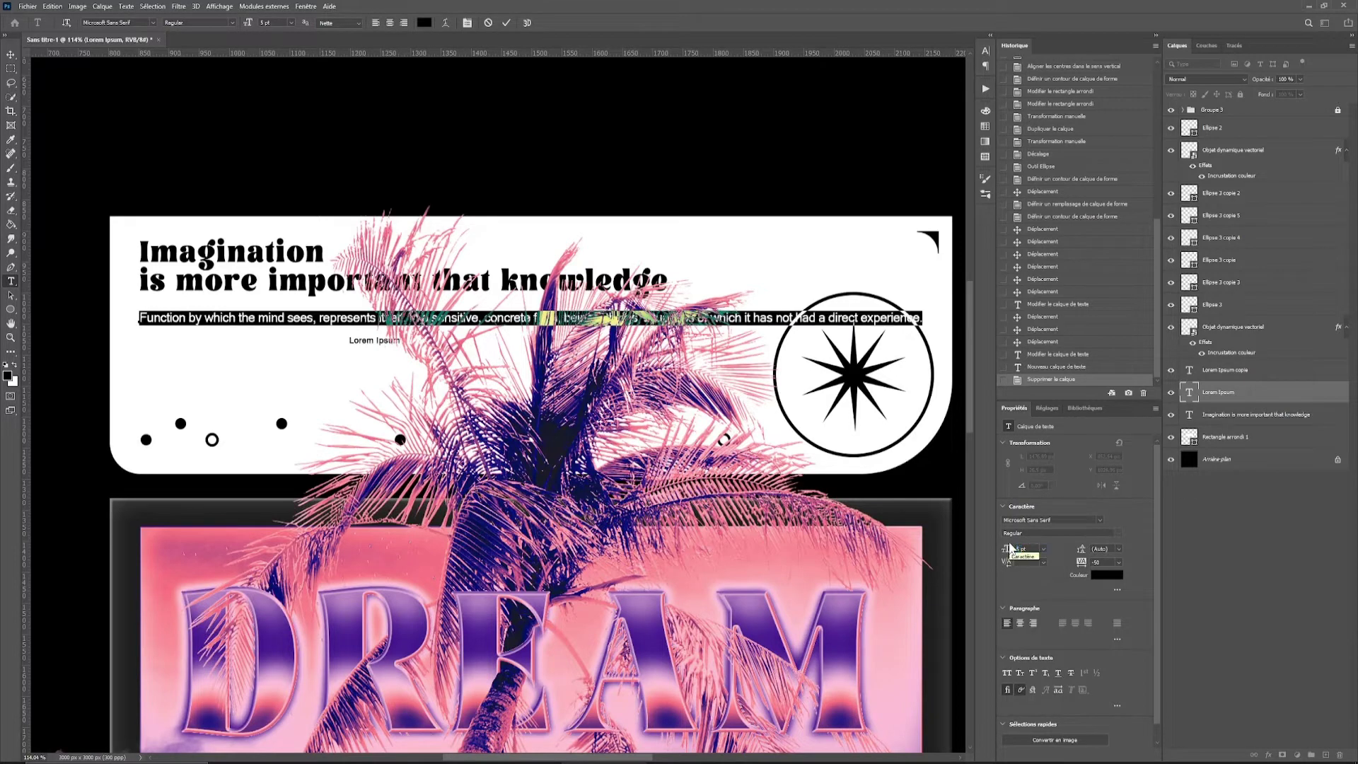
{"action": "left_click", "coordinate": [302, 320]}
{"action": "key", "text": "Return"}
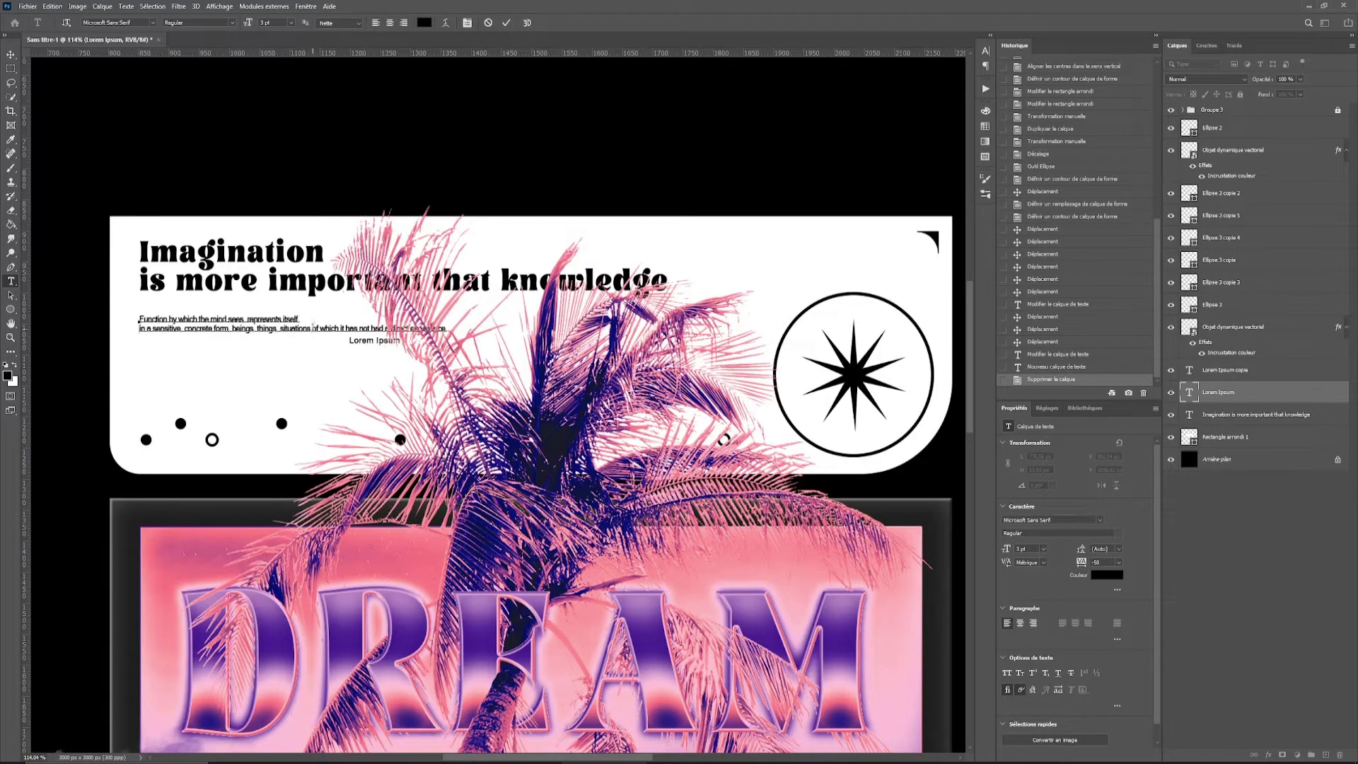
{"action": "key", "text": "ctrl+a"}
Set the Faculty of the mind paragraph to 3 pt and move it below the Function paragraph.
{"action": "key", "text": "ctrl+Return"}
{"action": "left_click_drag", "start_coordinate": [406, 341], "coordinate": [406, 345]}
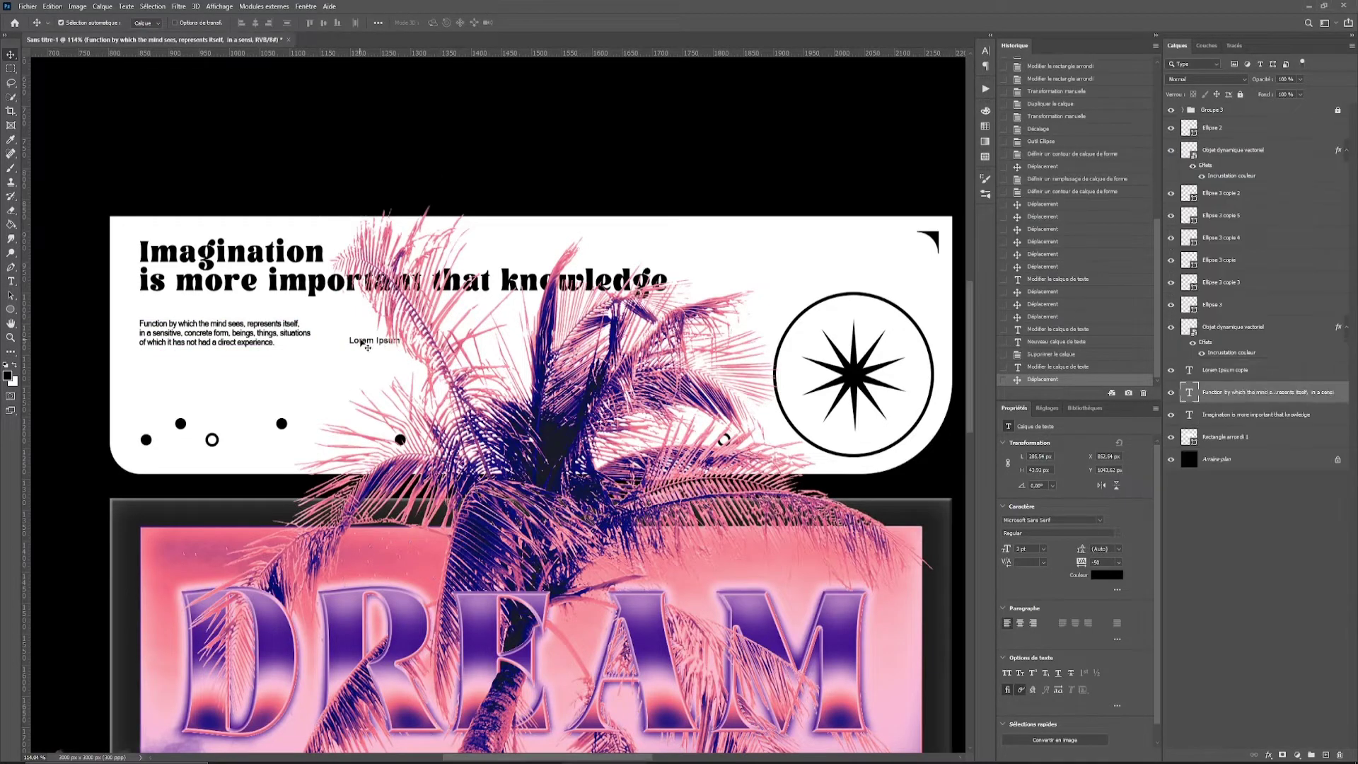
{"action": "type", "text": "3"}
{"action": "key", "text": "Return"}
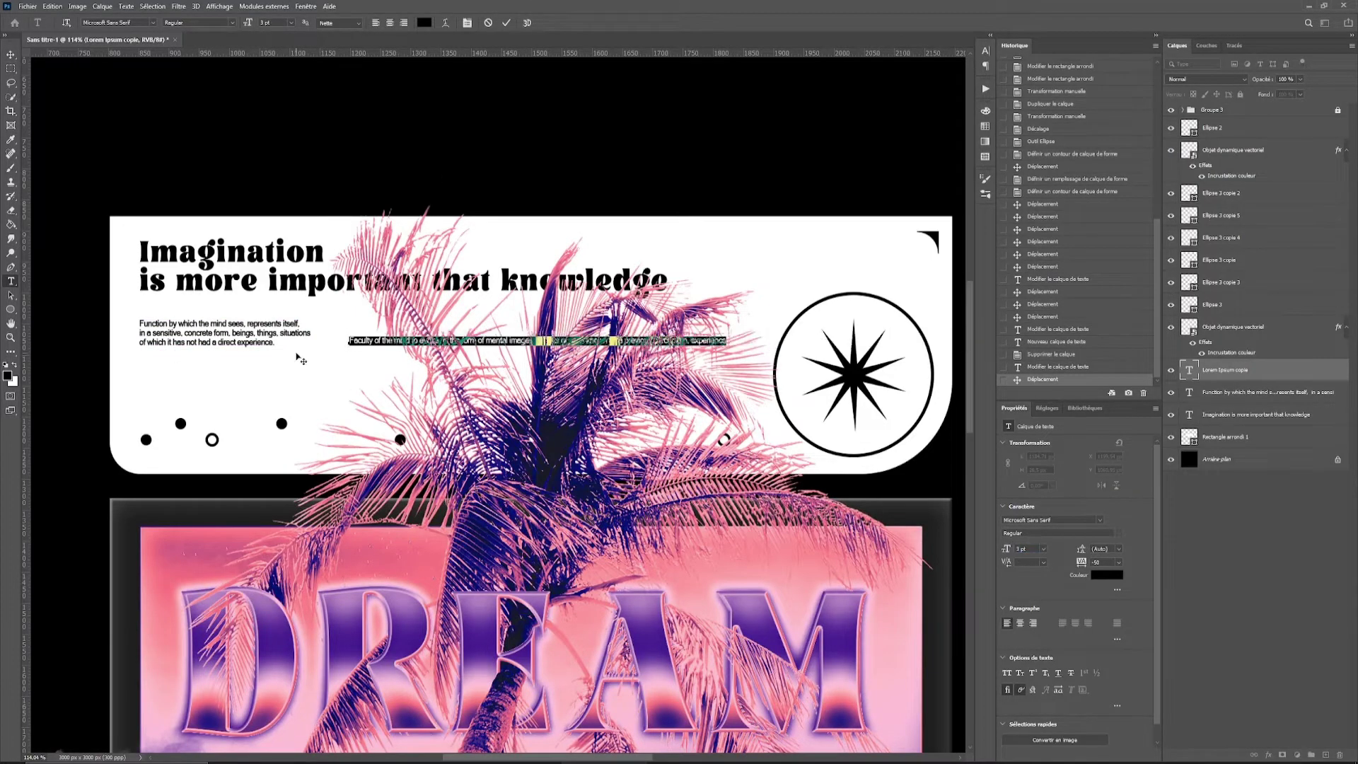
{"action": "left_click", "coordinate": [258, 342]}
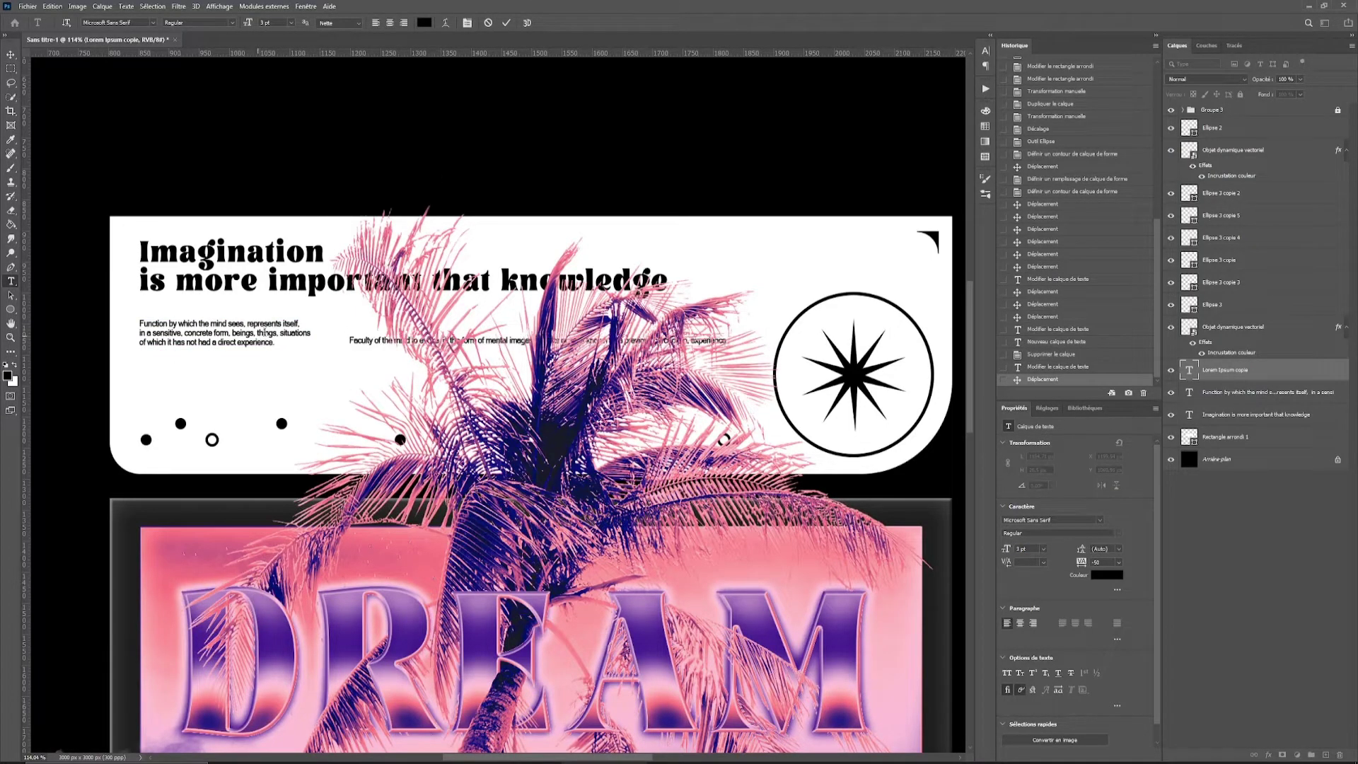
{"action": "left_click", "coordinate": [363, 343]}
{"action": "key", "text": "Escape"}
{"action": "key", "text": "v"}
{"action": "left_click_drag", "start_coordinate": [361, 342], "coordinate": [361, 360]}
{"action": "left_click", "coordinate": [260, 341], "text": "shift"}
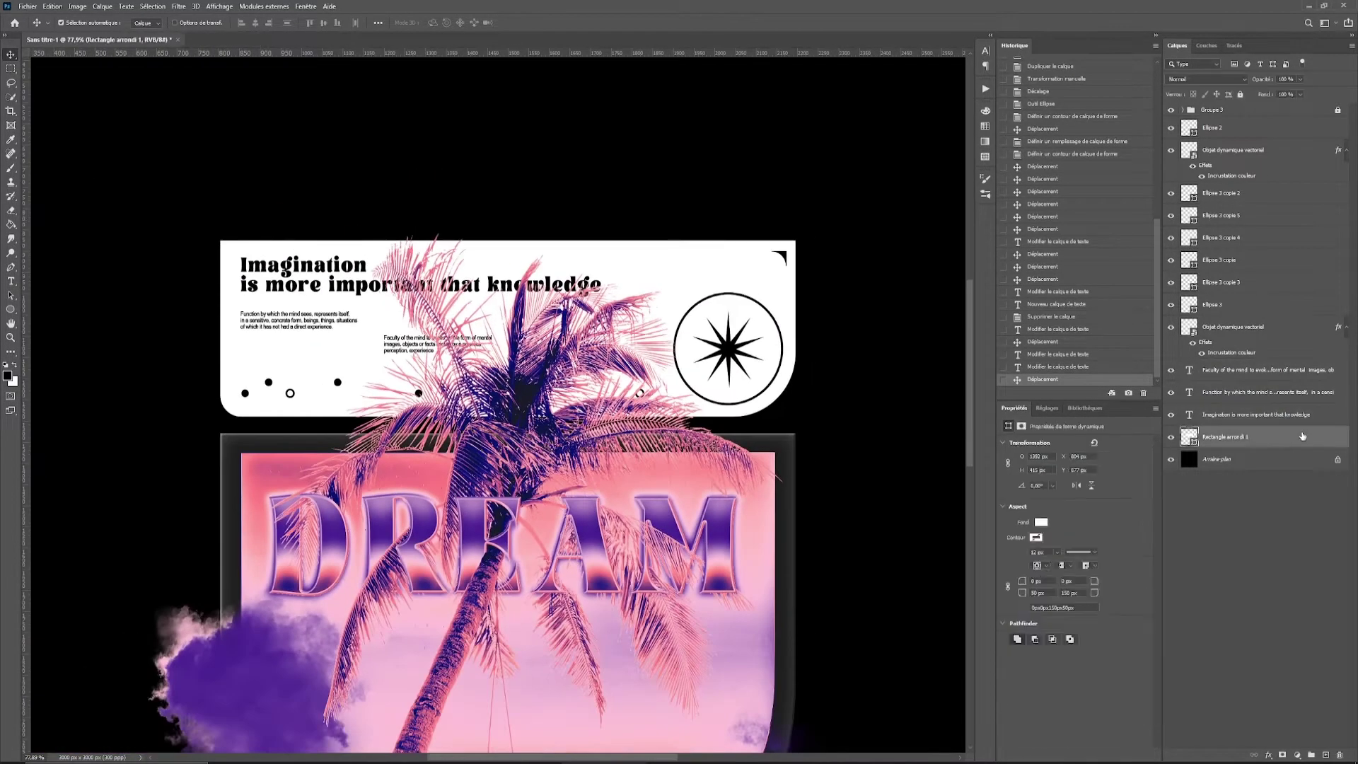
Clip the gradient image to the quote panel, then scale and reposition it.
{"action": "right_click", "coordinate": [1244, 460]}
{"action": "left_click", "coordinate": [1244, 215]}
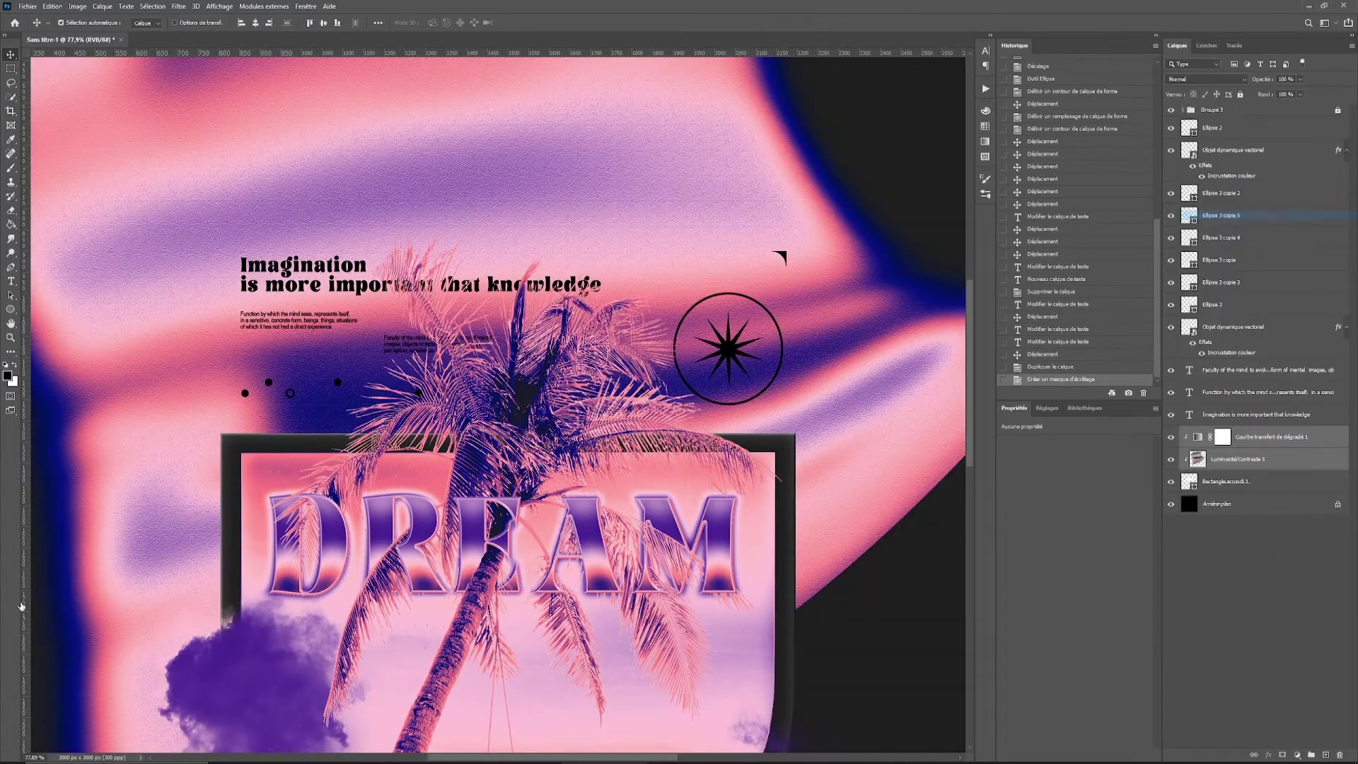
{"action": "key", "text": "ctrl+t"}
{"action": "left_click_drag", "start_coordinate": [720, 267], "coordinate": [709, 353]}
{"action": "left_click_drag", "start_coordinate": [720, 251], "coordinate": [692, 99]}
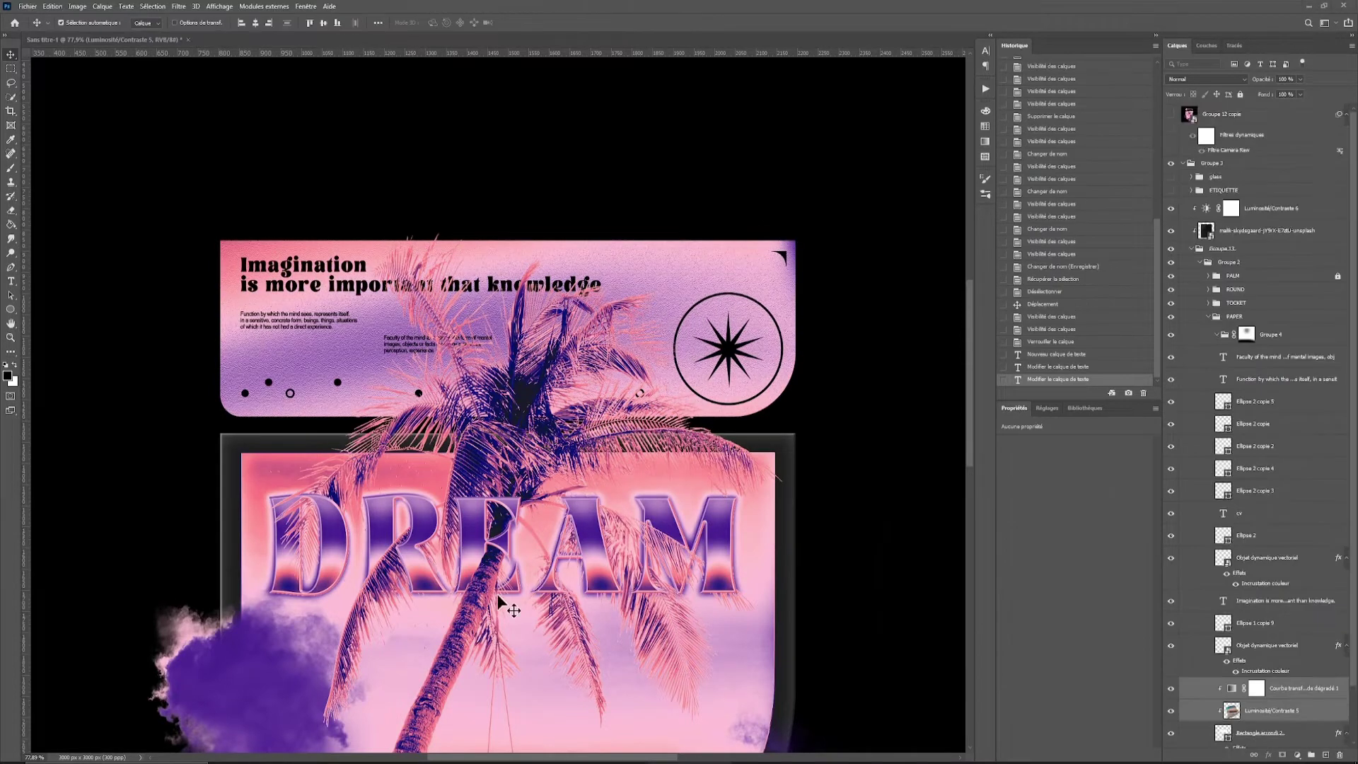
{"action": "scroll", "coordinate": [668, 256], "scroll_direction": "down", "scroll_amount": 4}
{"action": "left_click_drag", "start_coordinate": [225, 359], "coordinate": [298, 357]}
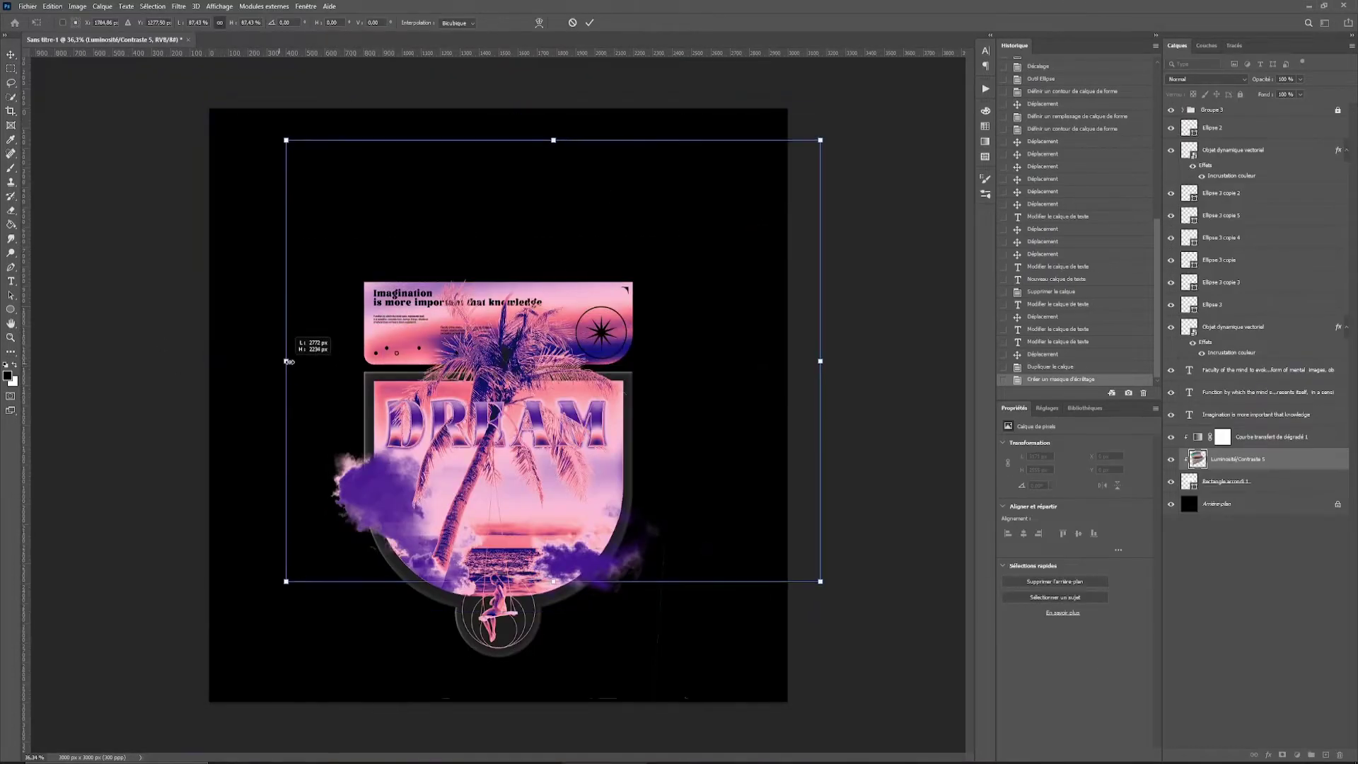
{"action": "left_click_drag", "start_coordinate": [634, 280], "coordinate": [634, 361]}
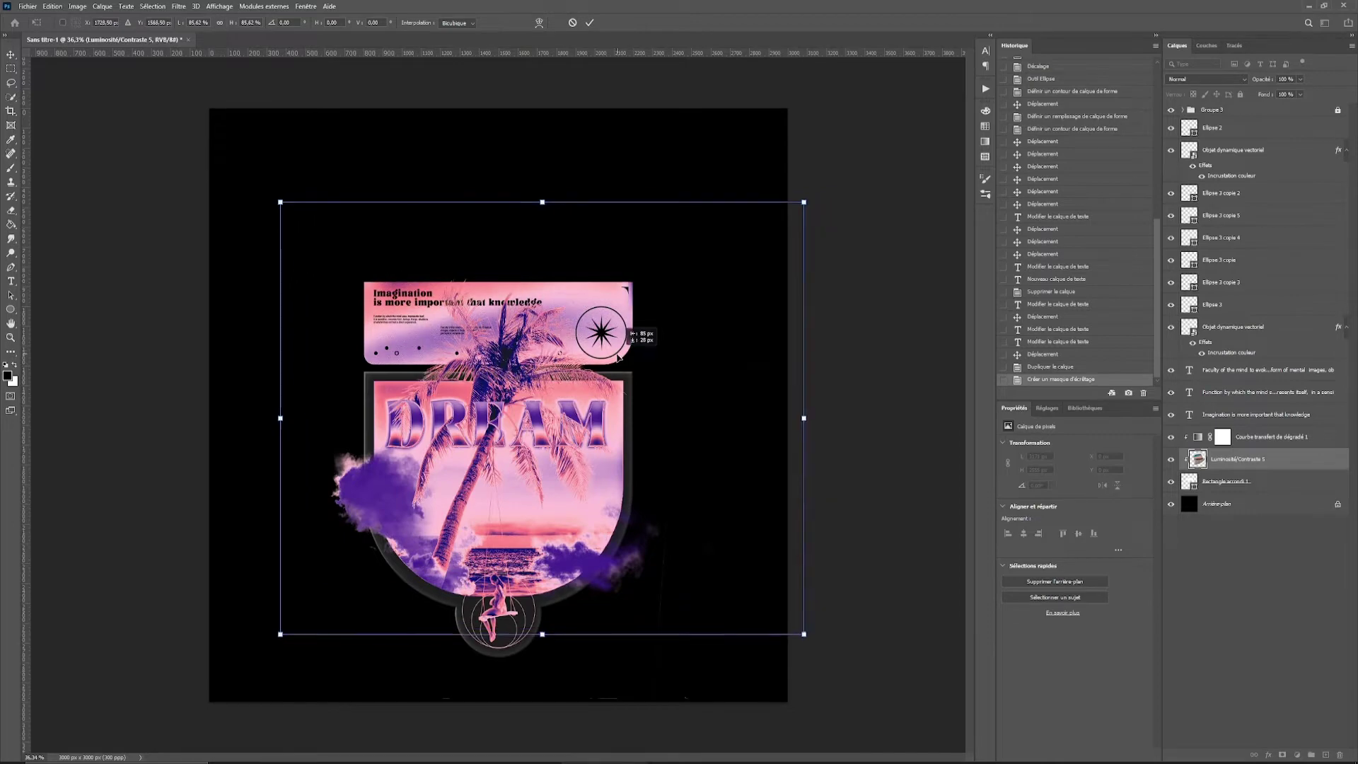
{"action": "key", "text": "Return"}
Select all the poster layers and group them.
{"action": "scroll", "coordinate": [516, 299], "scroll_direction": "up", "scroll_amount": 5}
{"action": "scroll", "coordinate": [503, 302], "scroll_direction": "down", "scroll_amount": 3}
{"action": "key", "text": "ctrl+alt+a"}
{"action": "left_click", "coordinate": [1310, 755]}
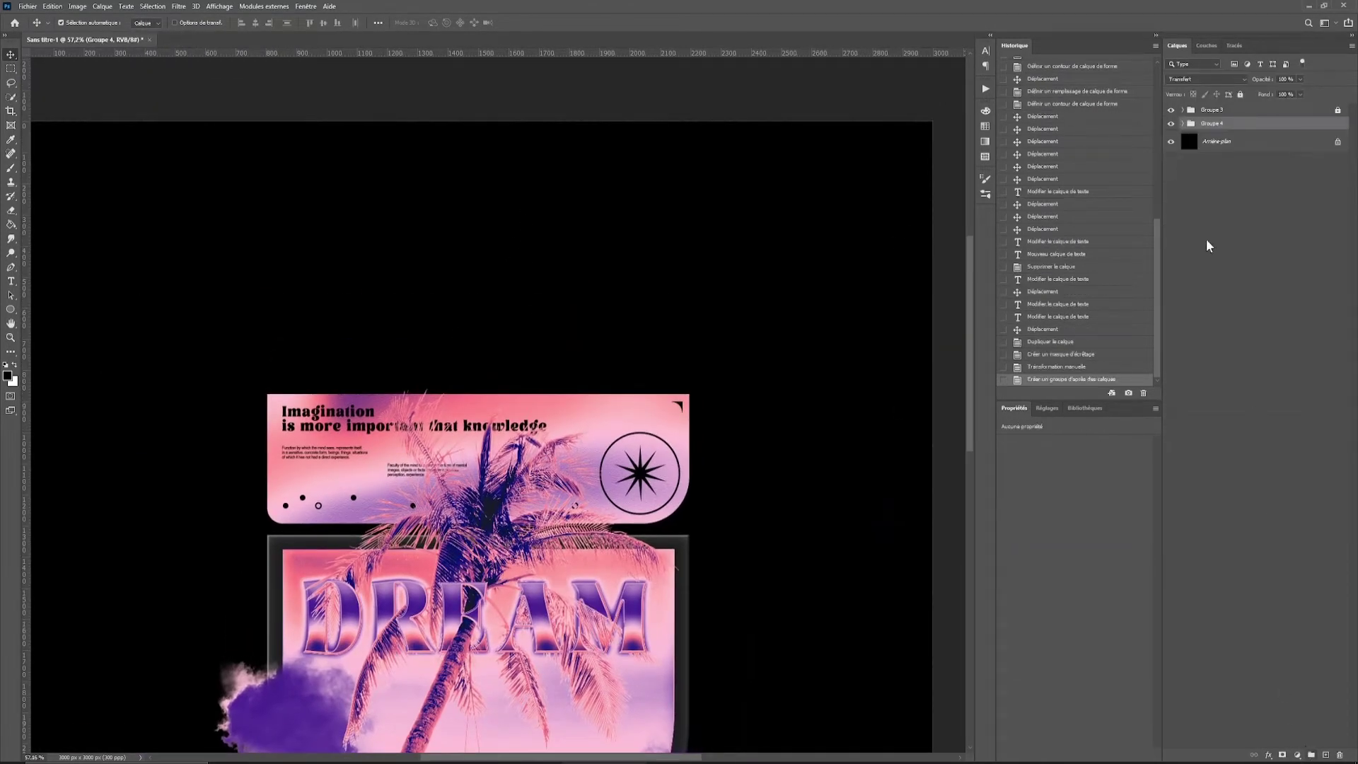
Draw a white circle above the quote panel.
{"action": "left_click", "coordinate": [126, 23]}
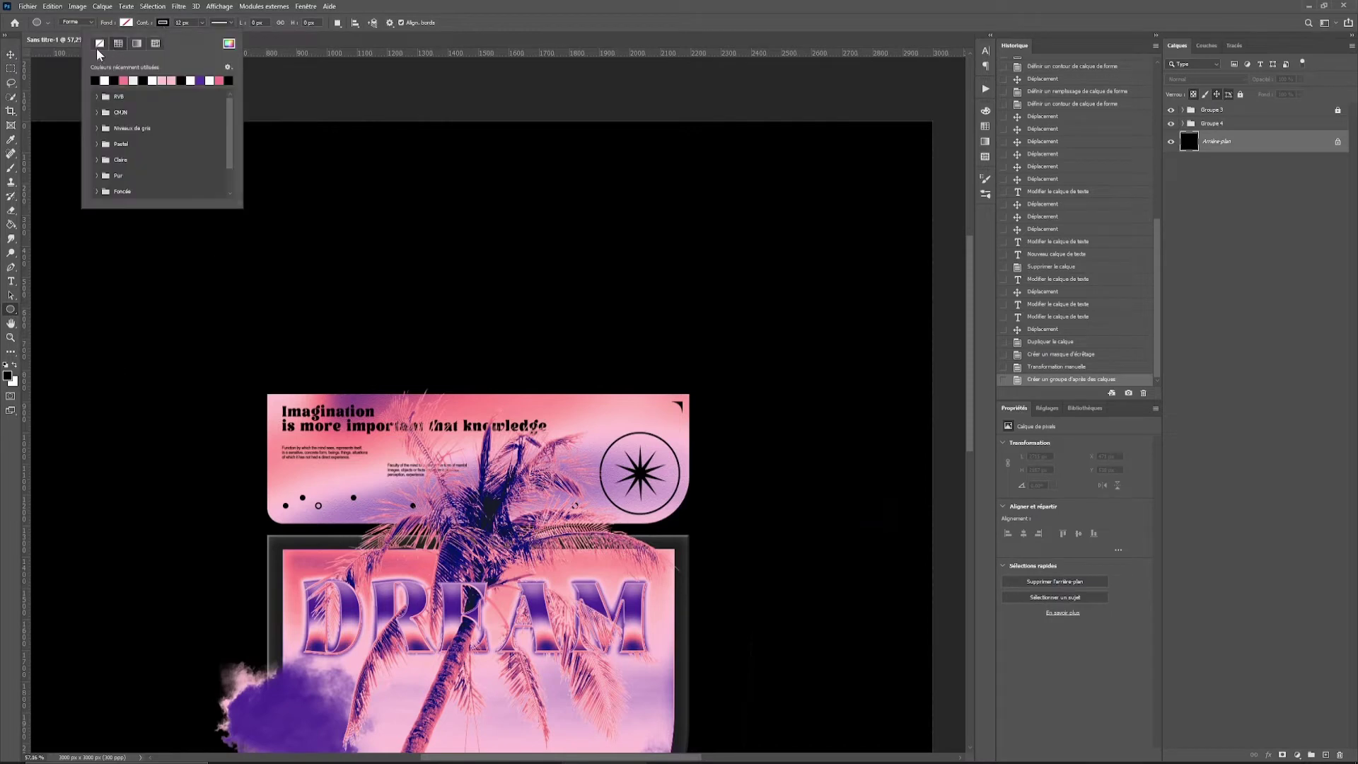
{"action": "left_click", "coordinate": [104, 80]}
{"action": "mouse_move", "coordinate": [269, 260]}
{"action": "left_mouse_down"}
{"action": "mouse_move", "coordinate": [392, 384]}
{"action": "mouse_move", "coordinate": [349, 362]}
{"action": "left_mouse_up"}
{"action": "key", "text": "v"}
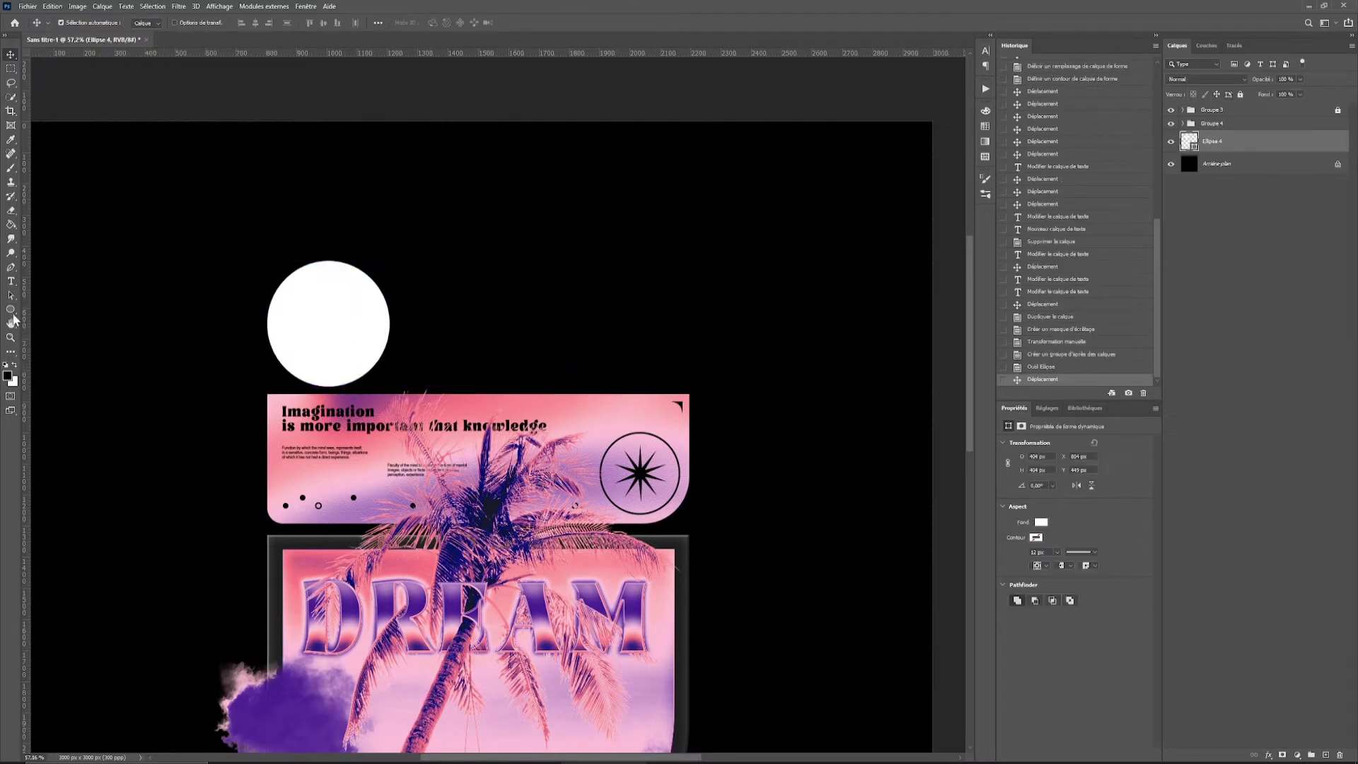
Add a rounded rectangle beside the circle filled dark grey #242424.
{"action": "right_click", "coordinate": [11, 309]}
{"action": "left_click", "coordinate": [64, 329]}
{"action": "left_click_drag", "start_coordinate": [687, 381], "coordinate": [688, 382]}
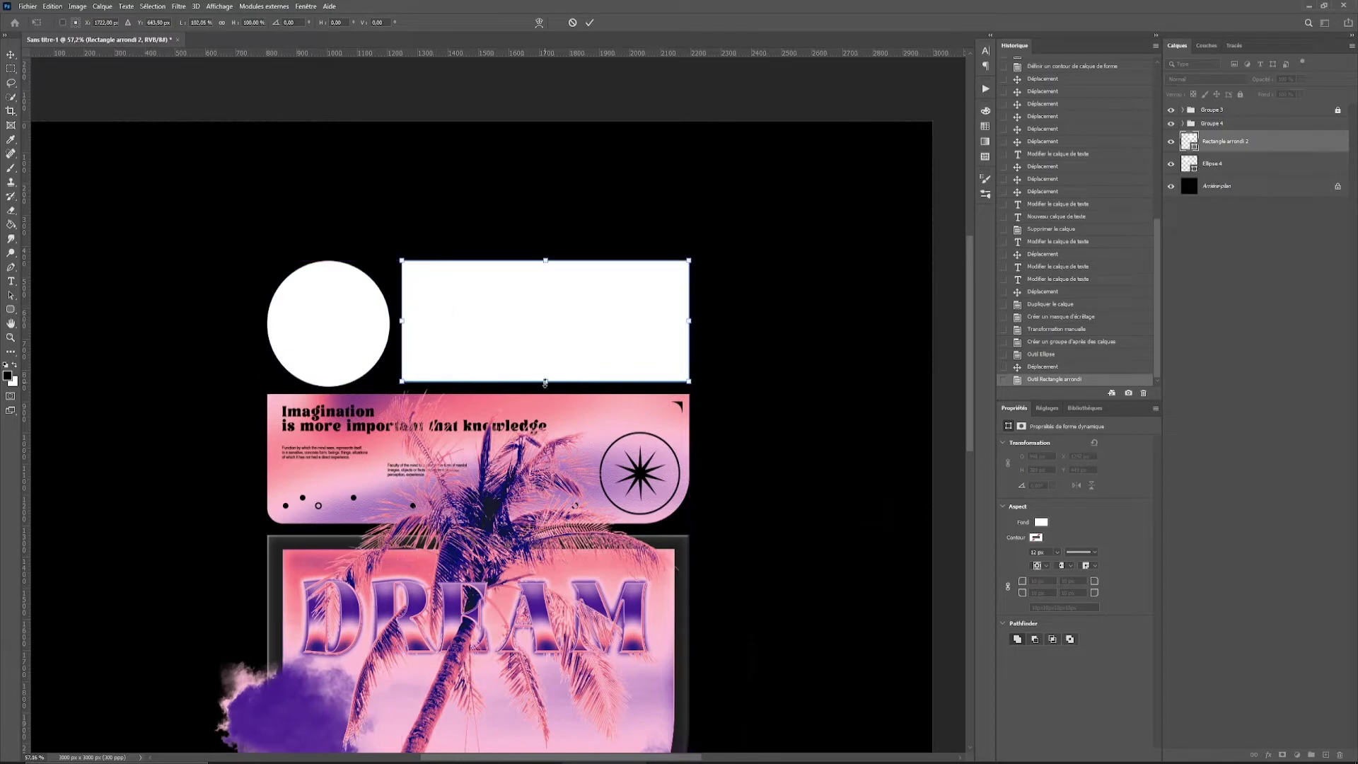
{"action": "key", "text": "Return"}
{"action": "left_click", "coordinate": [1041, 522]}
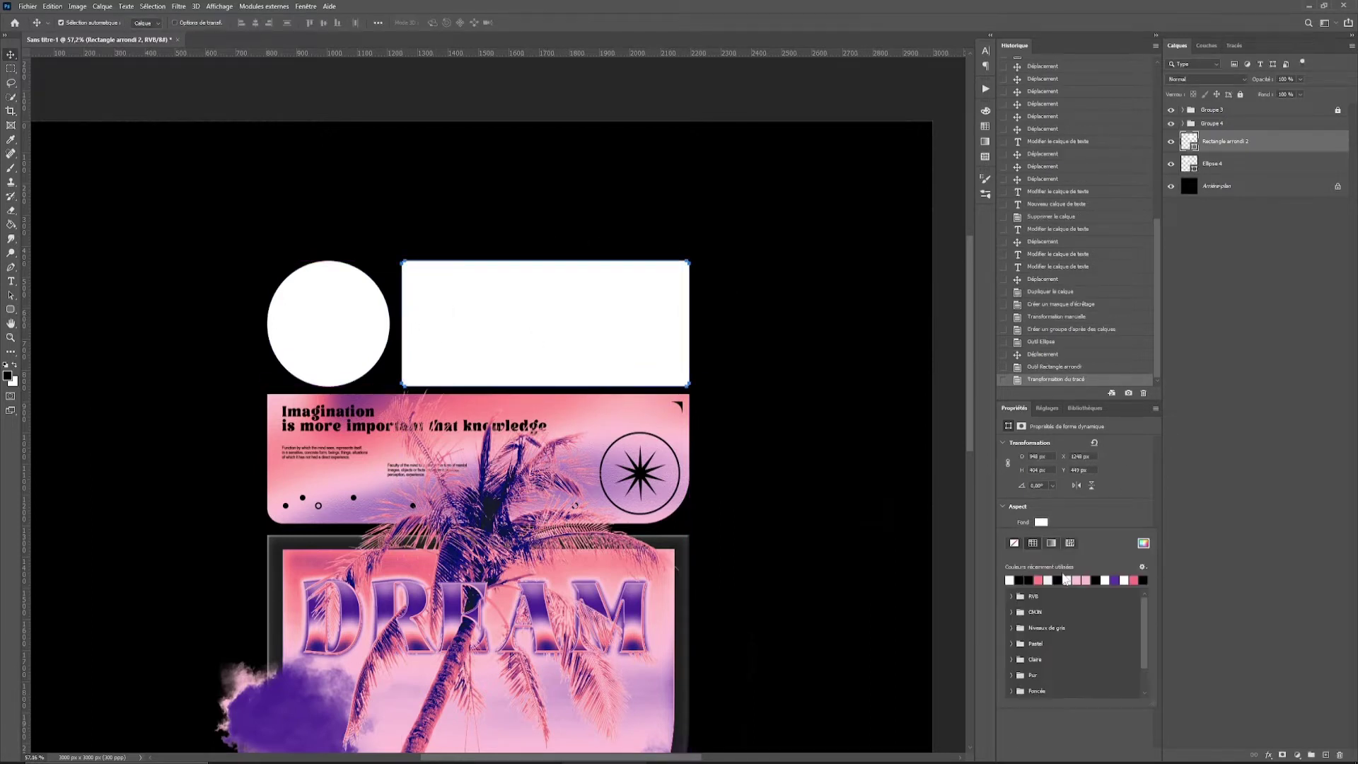
{"action": "left_click", "coordinate": [1040, 580]}
{"action": "left_click", "coordinate": [1140, 543]}
{"action": "left_click_drag", "start_coordinate": [1032, 576], "coordinate": [1033, 572]}
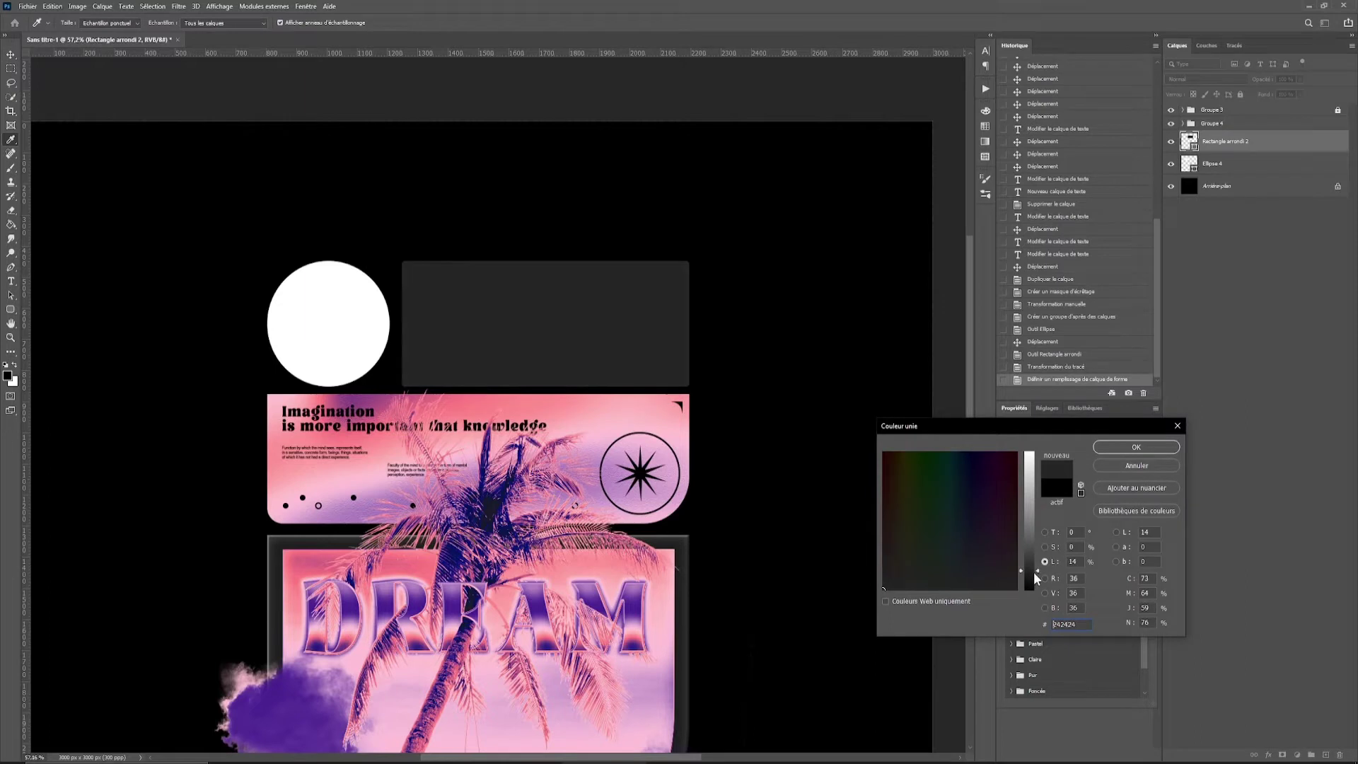
{"action": "key", "text": "Return"}
Clip the wave image into the white circle and position it.
{"action": "left_click", "coordinate": [1211, 163]}
{"action": "key", "text": "ctrl+alt+g"}
{"action": "key", "text": "ctrl+t"}
{"action": "mouse_move", "coordinate": [625, 466]}
{"action": "left_mouse_down"}
{"action": "mouse_move", "coordinate": [307, 385]}
{"action": "mouse_move", "coordinate": [340, 367]}
{"action": "left_mouse_up"}
{"action": "key", "text": "Return"}
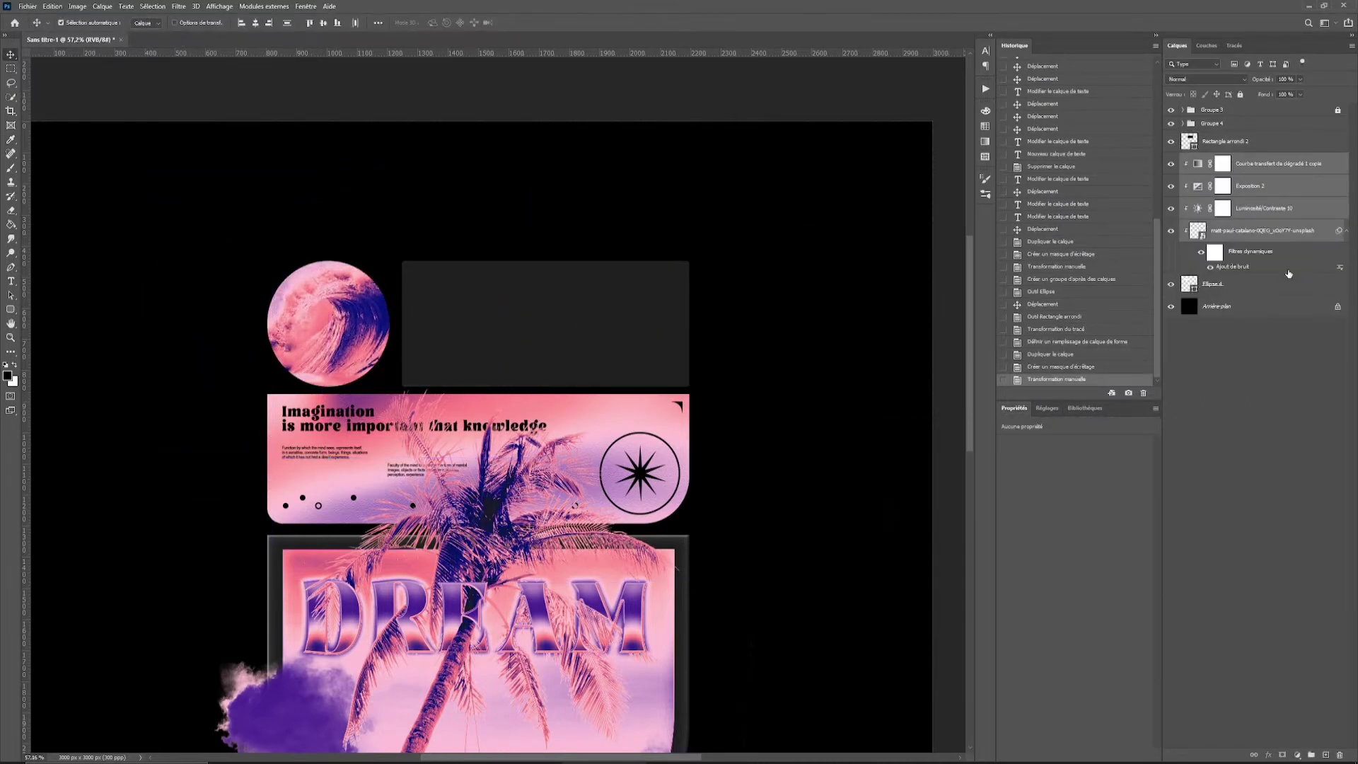
Duplicate the circle over the wave image and type text along its edge.
{"action": "left_click", "coordinate": [356, 330]}
{"action": "key", "text": "ctrl+j"}
{"action": "left_click_drag", "start_coordinate": [436, 366], "coordinate": [333, 309]}
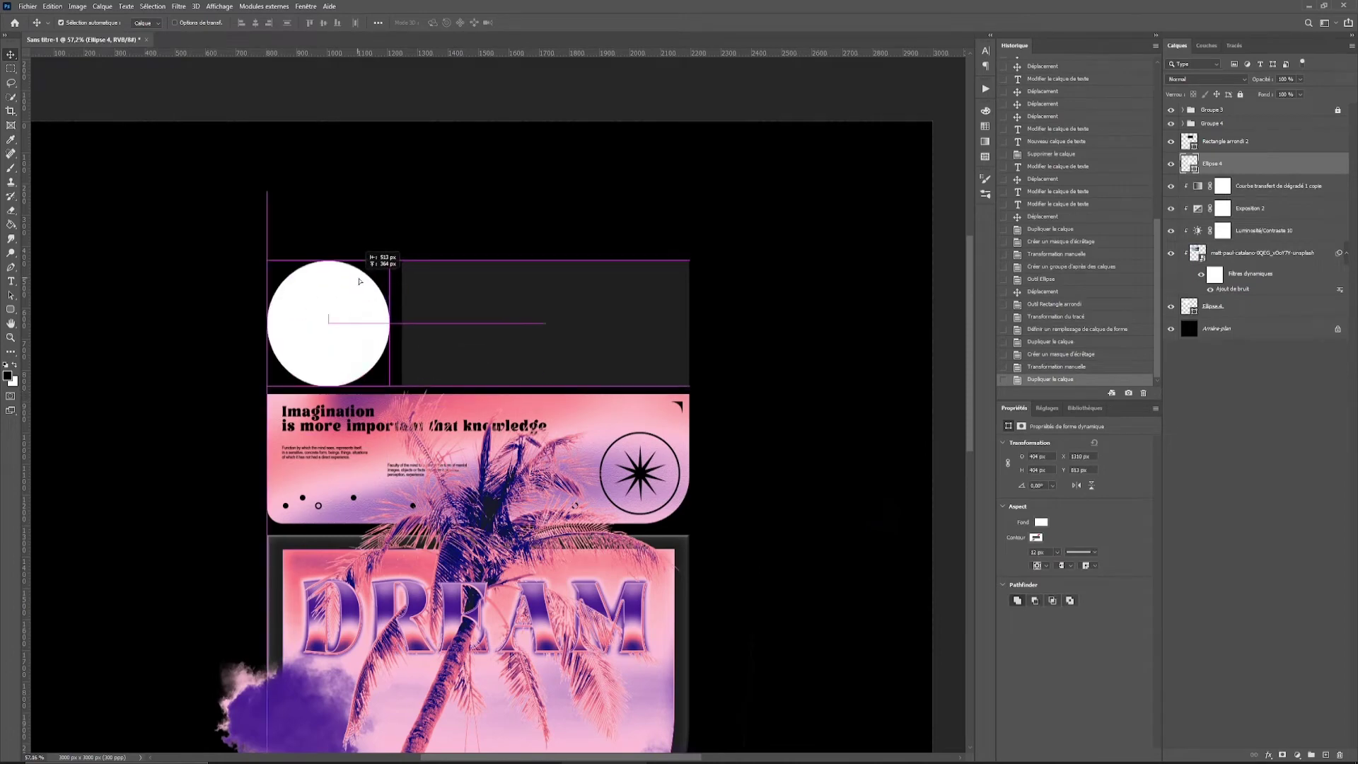
{"action": "scroll", "coordinate": [194, 319], "scroll_direction": "up", "scroll_amount": 3}
{"action": "key", "text": "t"}
{"action": "left_click", "coordinate": [338, 255]}
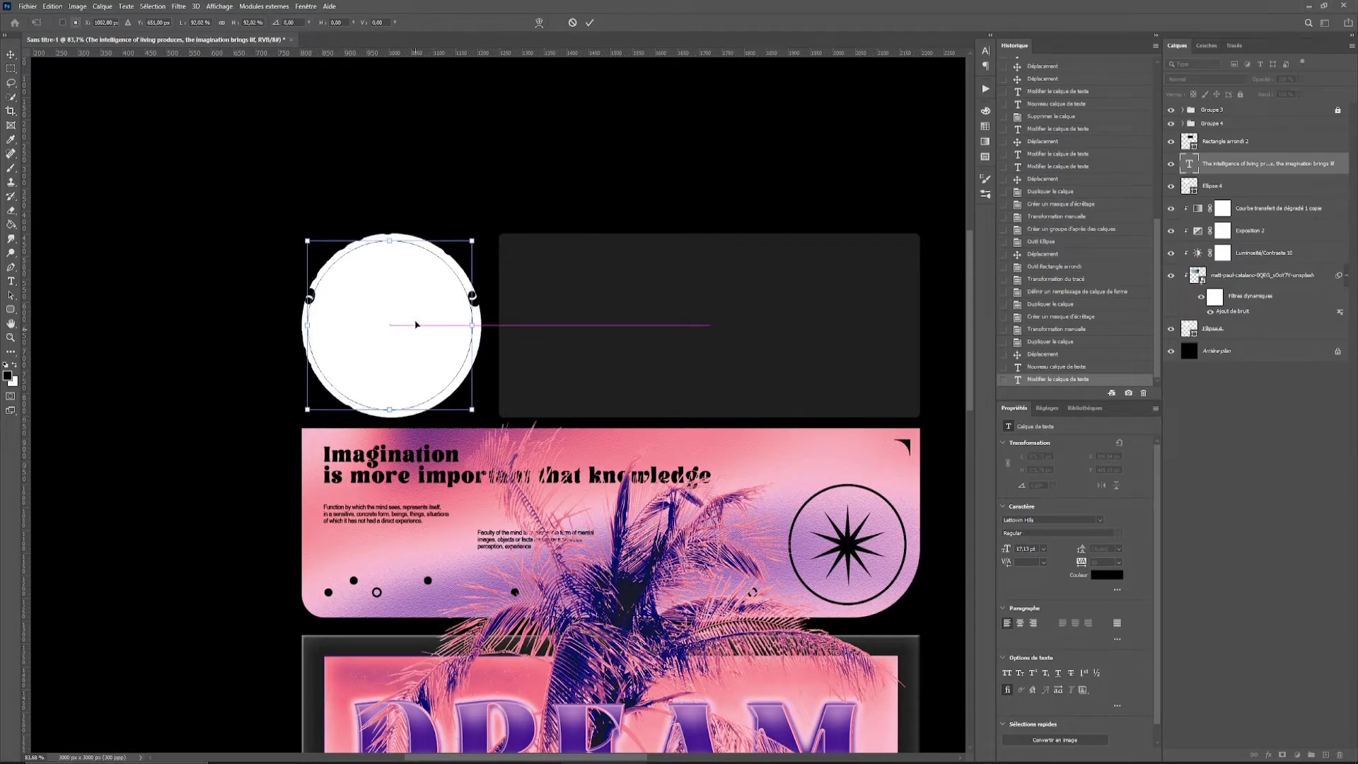
{"action": "key", "text": "ctrl+t"}
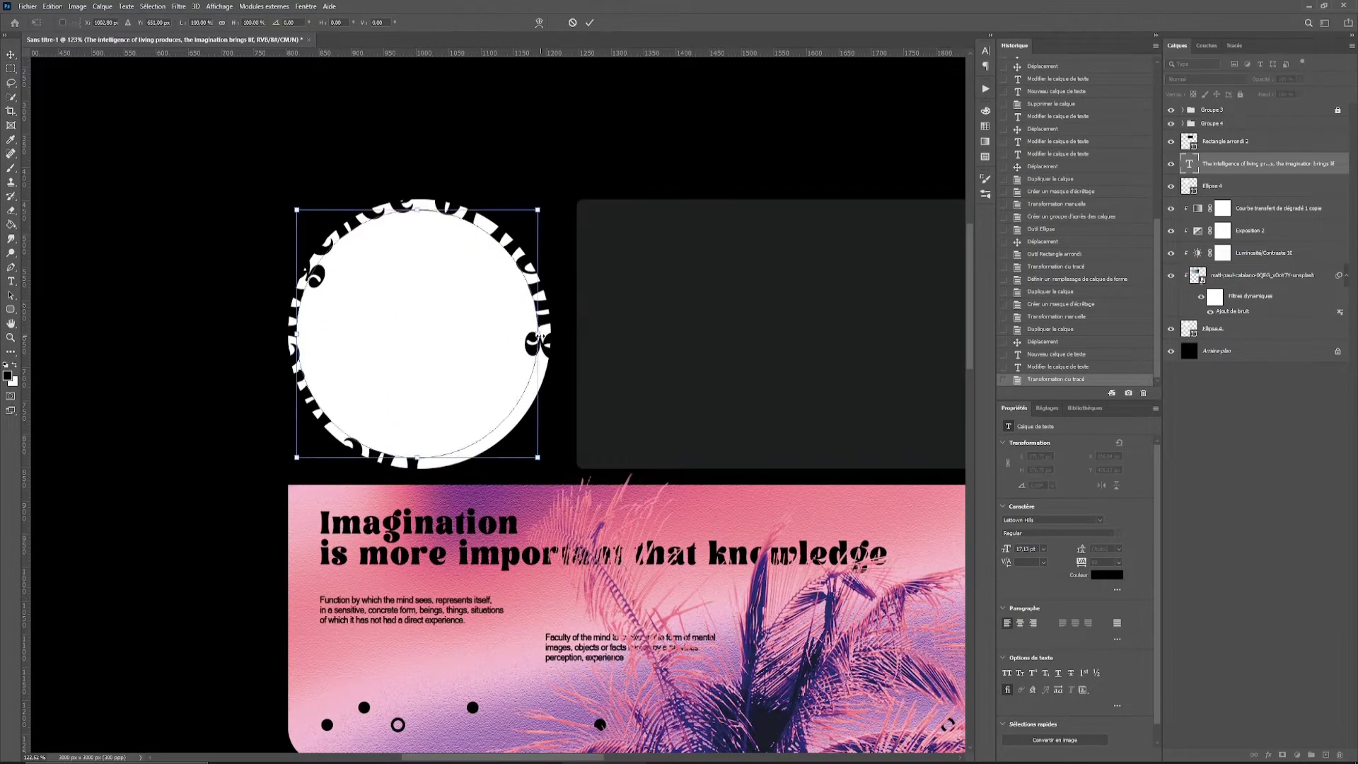
Confirm the circular badge text and rotate it around the circle.
{"action": "key", "text": "Return"}
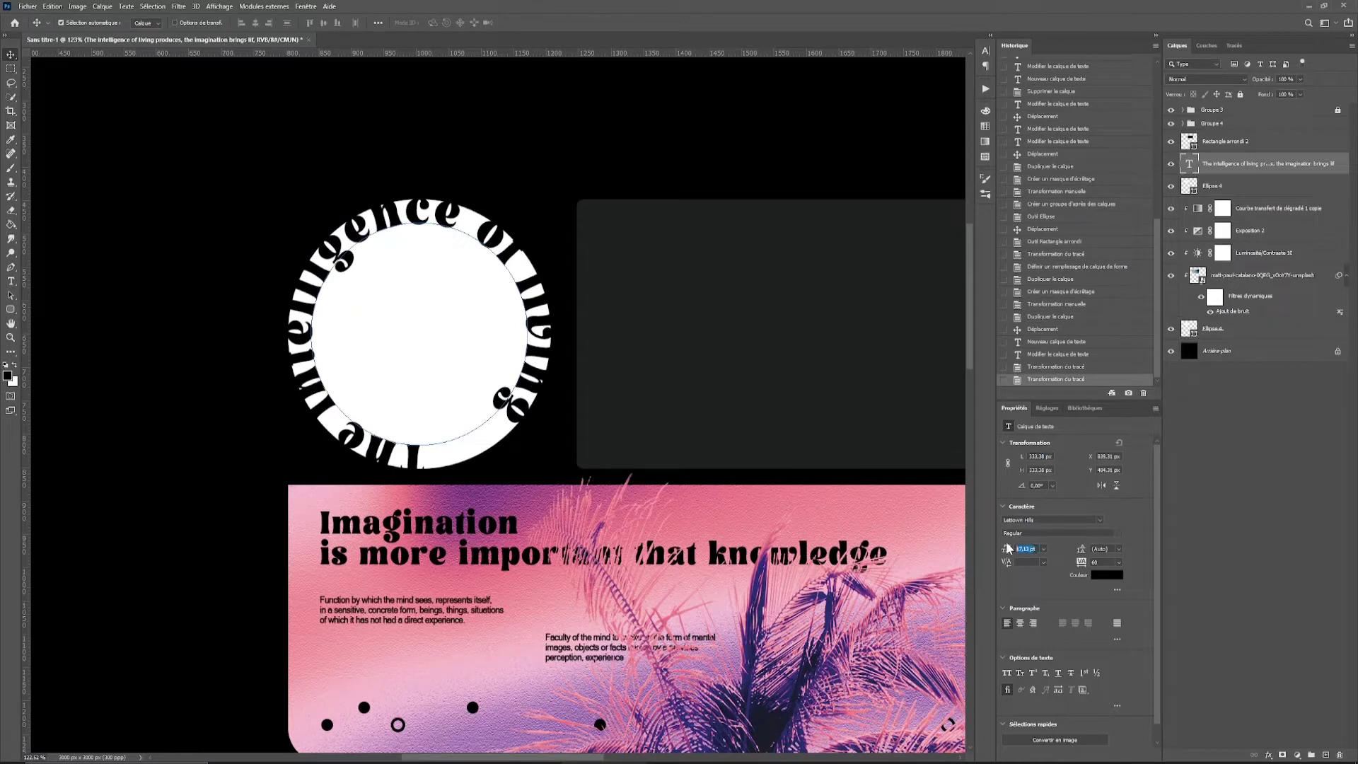
{"action": "scroll", "coordinate": [1019, 546], "scroll_direction": "down", "scroll_amount": 2}
{"action": "scroll", "coordinate": [1022, 543], "scroll_direction": "down", "scroll_amount": 2}
{"action": "scroll", "coordinate": [1024, 542], "scroll_direction": "down", "scroll_amount": 2}
{"action": "scroll", "coordinate": [1026, 541], "scroll_direction": "down", "scroll_amount": 2}
{"action": "scroll", "coordinate": [1096, 553], "scroll_direction": "up", "scroll_amount": 6}
{"action": "scroll", "coordinate": [1096, 554], "scroll_direction": "up", "scroll_amount": 6}
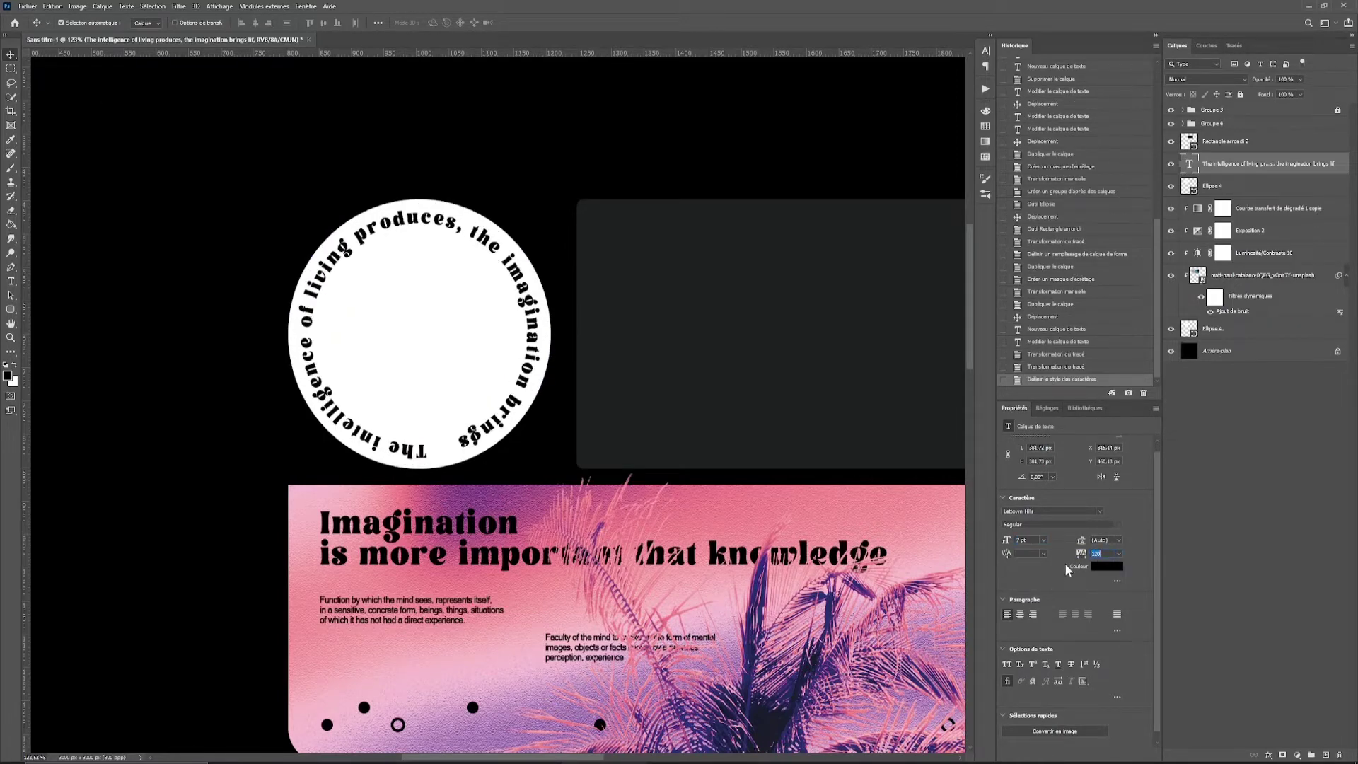
{"action": "scroll", "coordinate": [1107, 553], "scroll_direction": "down", "scroll_amount": 2}
{"action": "scroll", "coordinate": [1108, 555], "scroll_direction": "down", "scroll_amount": 1}
{"action": "key", "text": "ctrl+t"}
{"action": "mouse_move", "coordinate": [601, 286]}
{"action": "left_mouse_down"}
{"action": "mouse_move", "coordinate": [392, 428]}
{"action": "mouse_move", "coordinate": [504, 383]}
{"action": "left_mouse_up"}
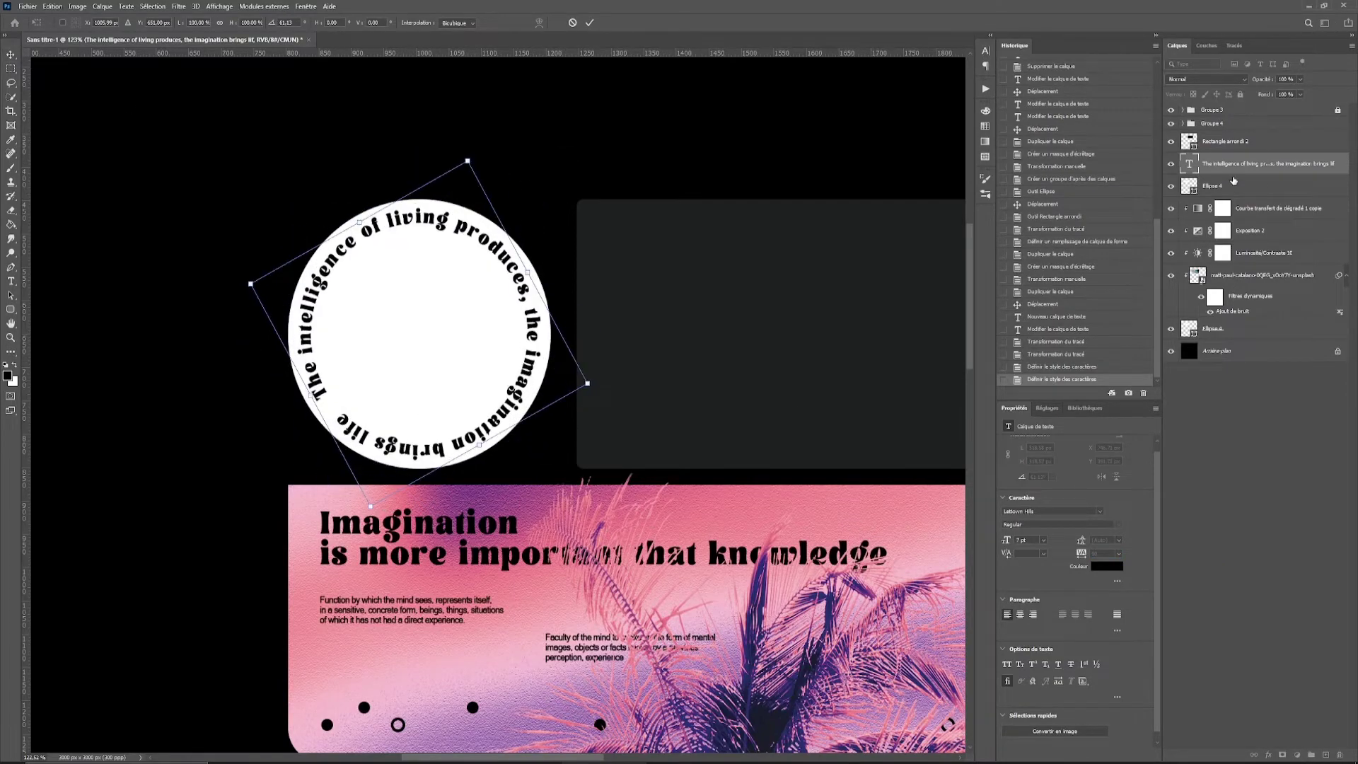
{"action": "key", "text": "Return"}
Delete the white cover circle to reveal the wave, then draw a tiny black dot.
{"action": "key", "text": "alt+bracketleft"}
{"action": "key", "text": "Delete"}
{"action": "scroll", "coordinate": [94, 503], "scroll_direction": "up", "scroll_amount": 5}
{"action": "left_click", "coordinate": [125, 22]}
{"action": "left_click", "coordinate": [78, 79]}
{"action": "left_click_drag", "start_coordinate": [457, 356], "coordinate": [458, 356]}
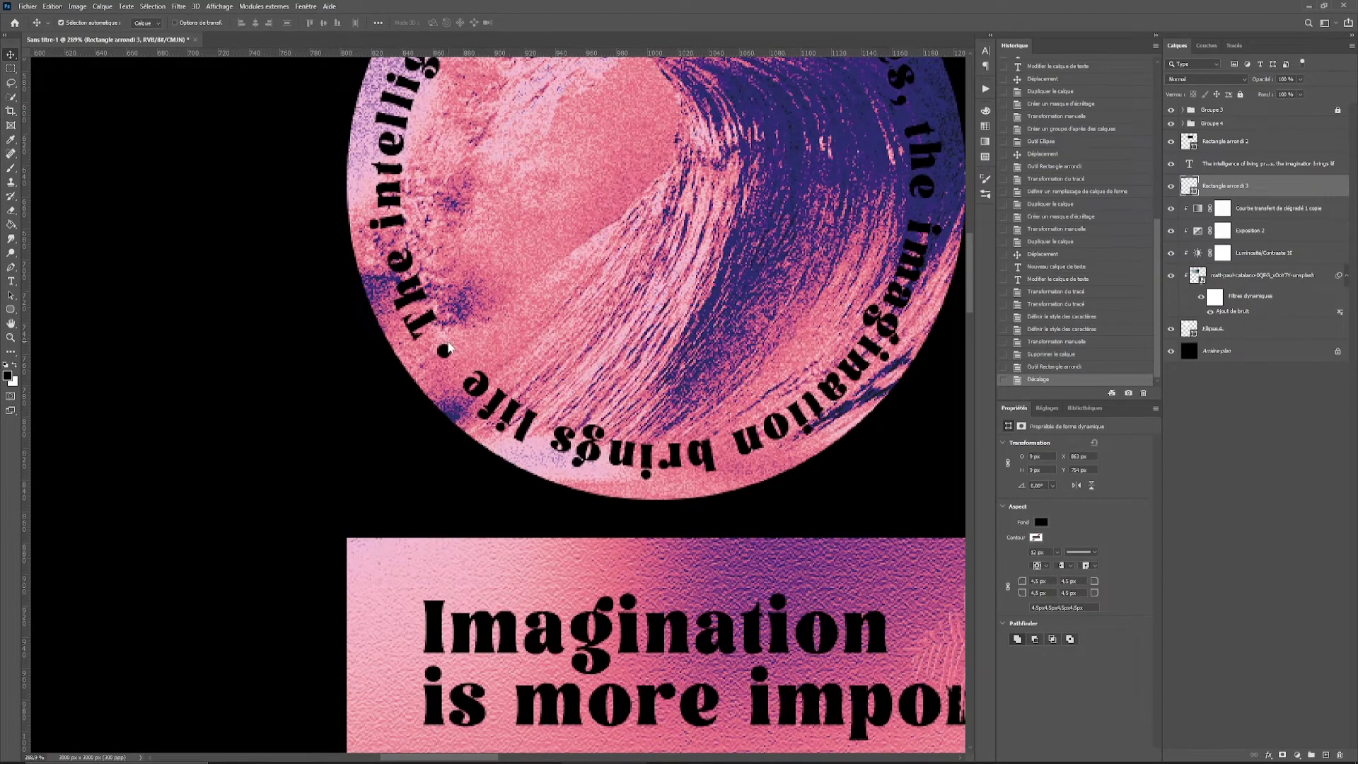
{"action": "scroll", "coordinate": [495, 353], "scroll_direction": "down", "scroll_amount": 3}
Turn a copy of the circle into a ring with no fill and a black 4 px stroke.
{"action": "left_click_drag", "start_coordinate": [1231, 328], "coordinate": [1230, 154]}
{"action": "key", "text": "ctrl+t"}
{"action": "left_click_drag", "start_coordinate": [495, 358], "coordinate": [506, 340]}
{"action": "key", "text": "Return"}
{"action": "left_click", "coordinate": [1041, 522]}
{"action": "left_click", "coordinate": [1012, 587]}
{"action": "left_click", "coordinate": [1036, 538]}
{"action": "left_click", "coordinate": [1047, 579]}
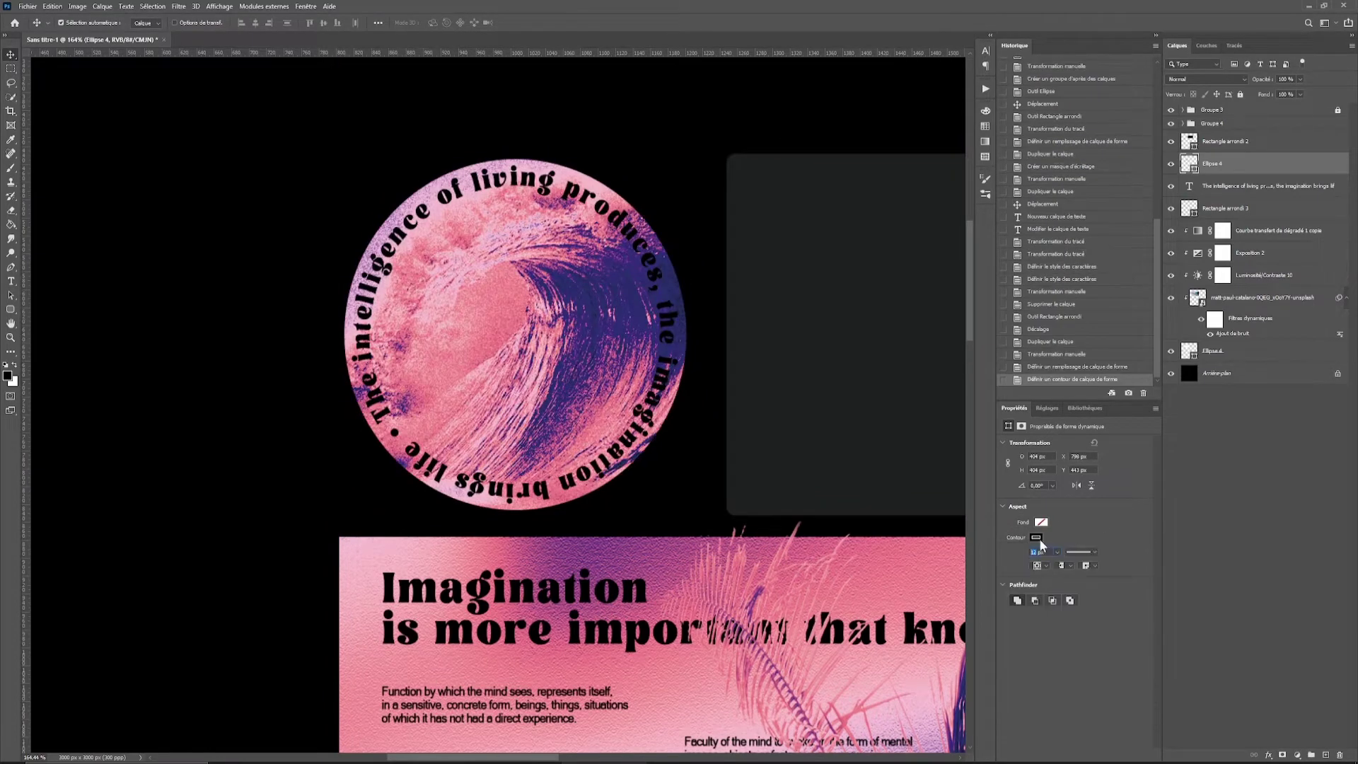
{"action": "type", "text": "4"}
{"action": "key", "text": "Return"}
Resize the ring to fit just inside the badge edge and align their centres.
{"action": "left_click", "coordinate": [1225, 208], "text": "ctrl"}
{"action": "key", "text": "ctrl+t"}
{"action": "left_click_drag", "start_coordinate": [514, 545], "coordinate": [514, 542]}
{"action": "left_click_drag", "start_coordinate": [513, 109], "coordinate": [513, 125]}
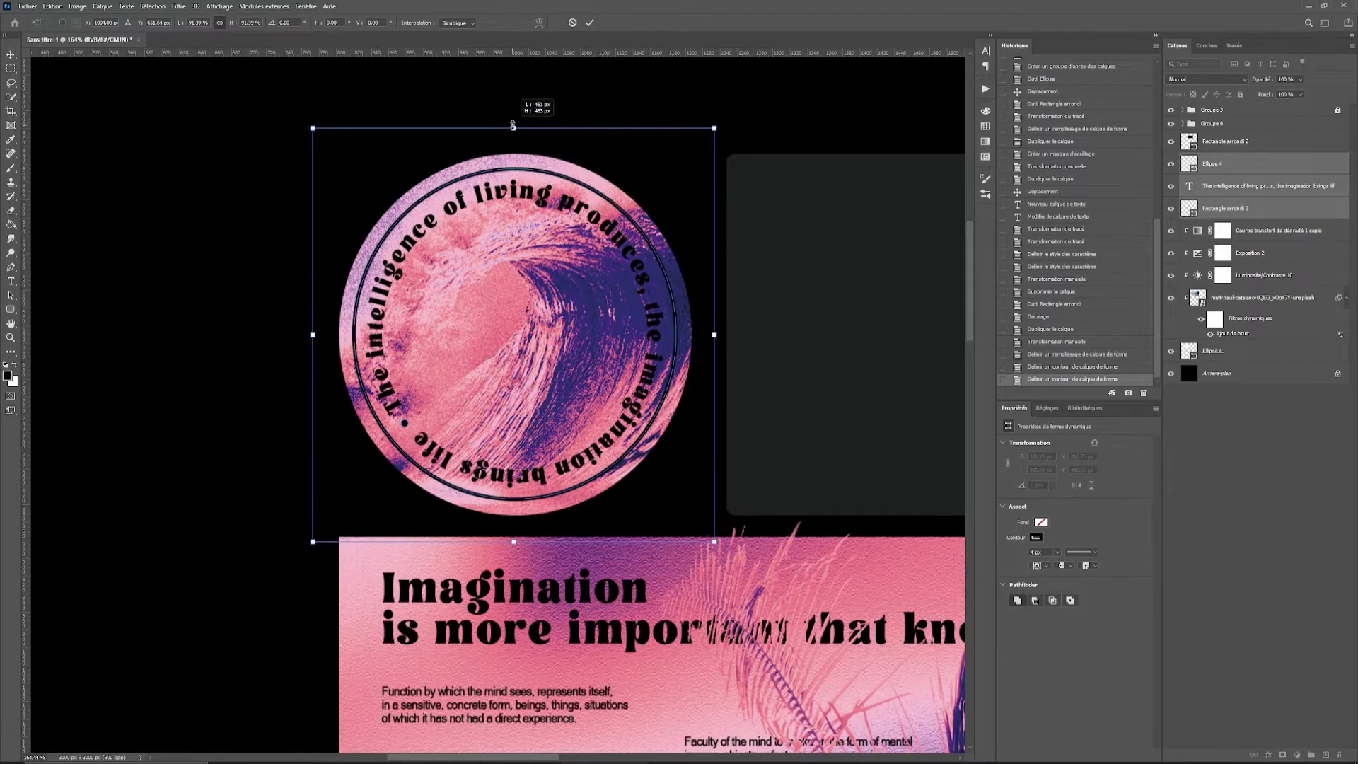
{"action": "key", "text": "Return"}
{"action": "left_click", "coordinate": [256, 22]}
{"action": "left_click", "coordinate": [323, 23]}
Move and resize the small dot so it sits above the quote text.
{"action": "left_click_drag", "start_coordinate": [514, 334], "coordinate": [437, 389]}
{"action": "key", "text": "ctrl+z"}
{"action": "scroll", "coordinate": [325, 411], "scroll_direction": "up", "scroll_amount": 2}
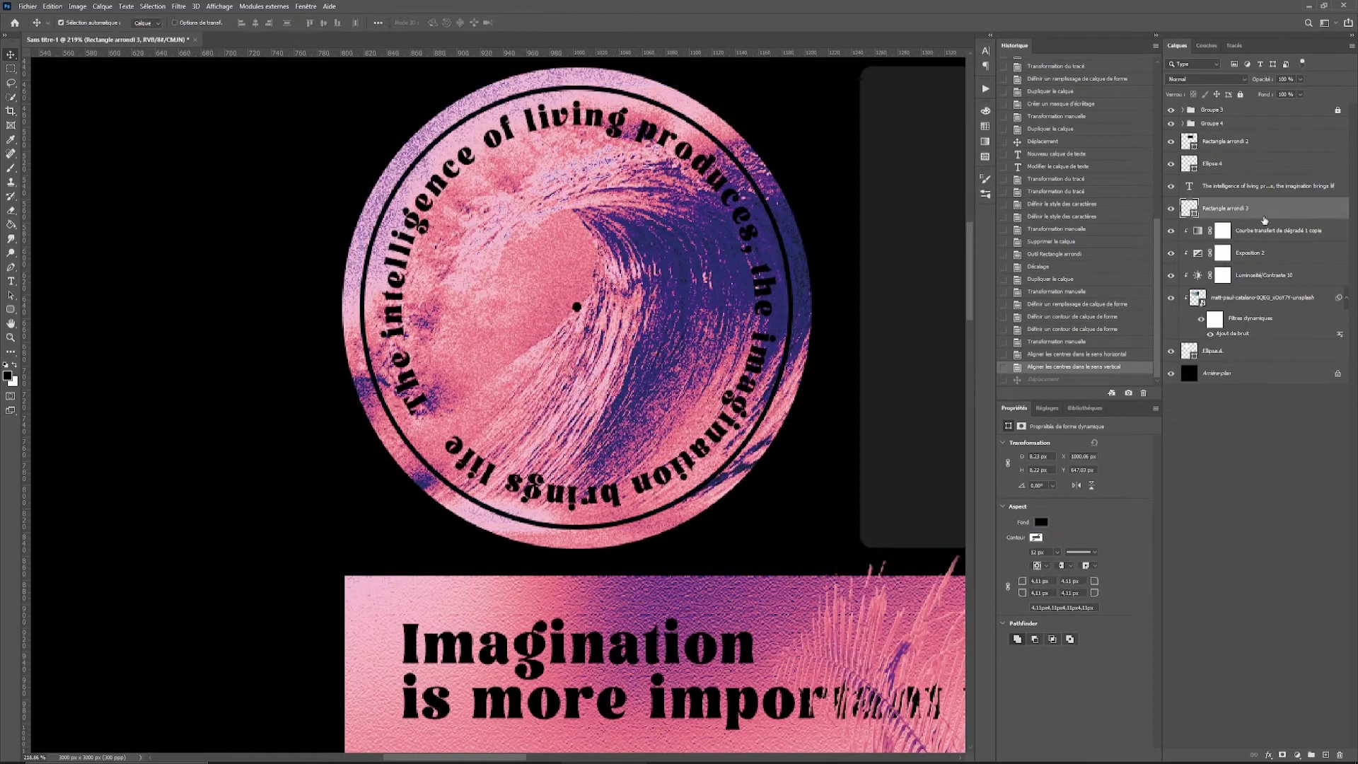
{"action": "left_click_drag", "start_coordinate": [1235, 210], "coordinate": [1235, 177]}
{"action": "key", "text": "ctrl+t"}
{"action": "scroll", "coordinate": [588, 293], "scroll_direction": "up", "scroll_amount": 2}
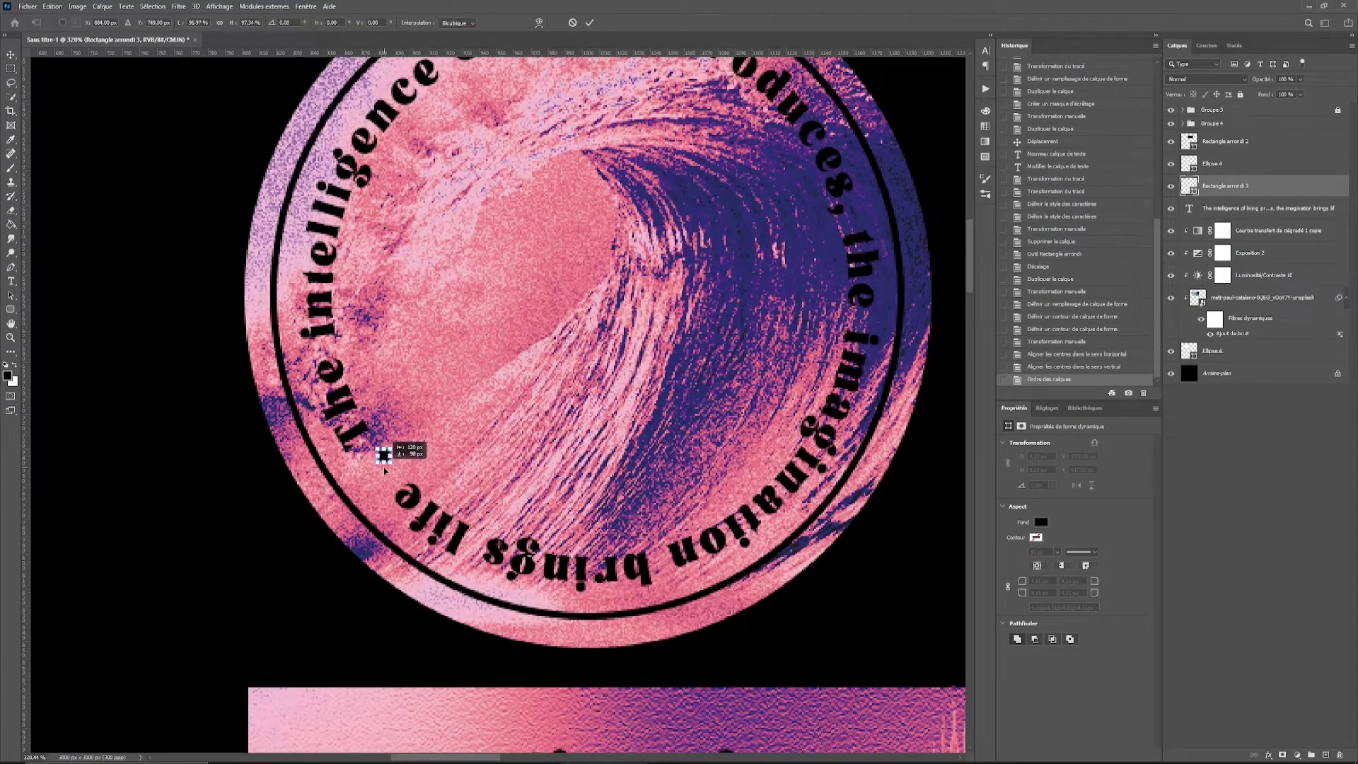
{"action": "key", "text": "Return"}
{"action": "scroll", "coordinate": [596, 373], "scroll_direction": "down", "scroll_amount": 3}
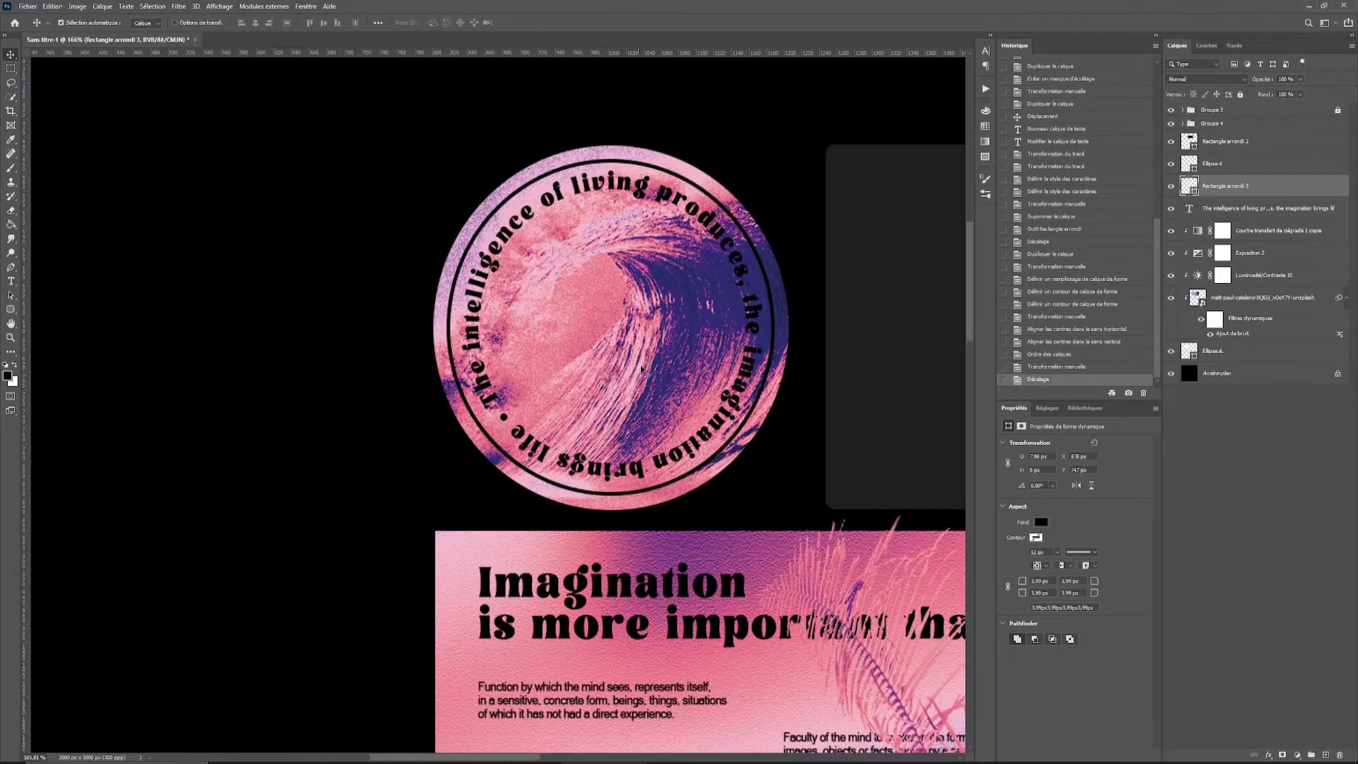
{"action": "scroll", "coordinate": [241, 289], "scroll_direction": "down", "scroll_amount": 3}
{"action": "left_click", "coordinate": [449, 311]}
Set the dark panel's corner radii to 140 px.
{"action": "type", "text": "00"}
{"action": "key", "text": "Return"}
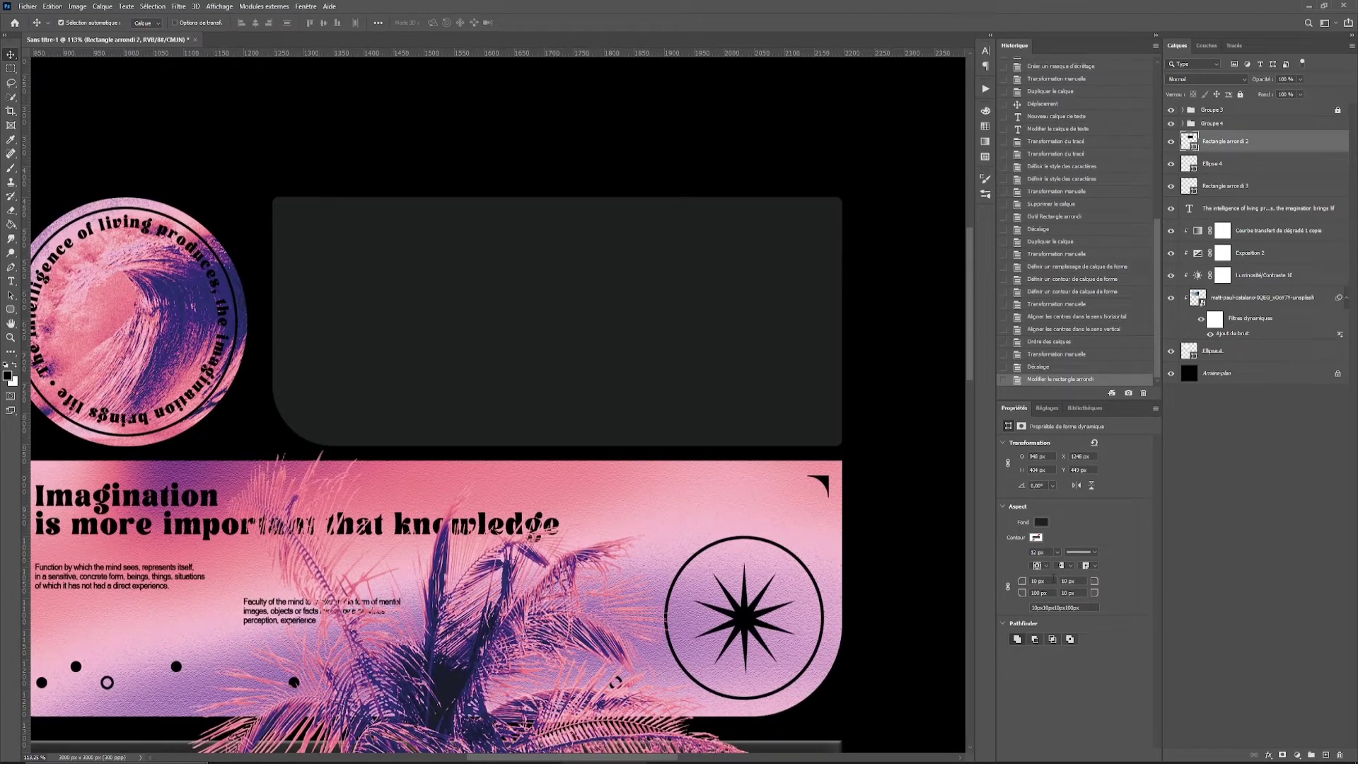
{"action": "type", "text": "140"}
{"action": "key", "text": "Return"}
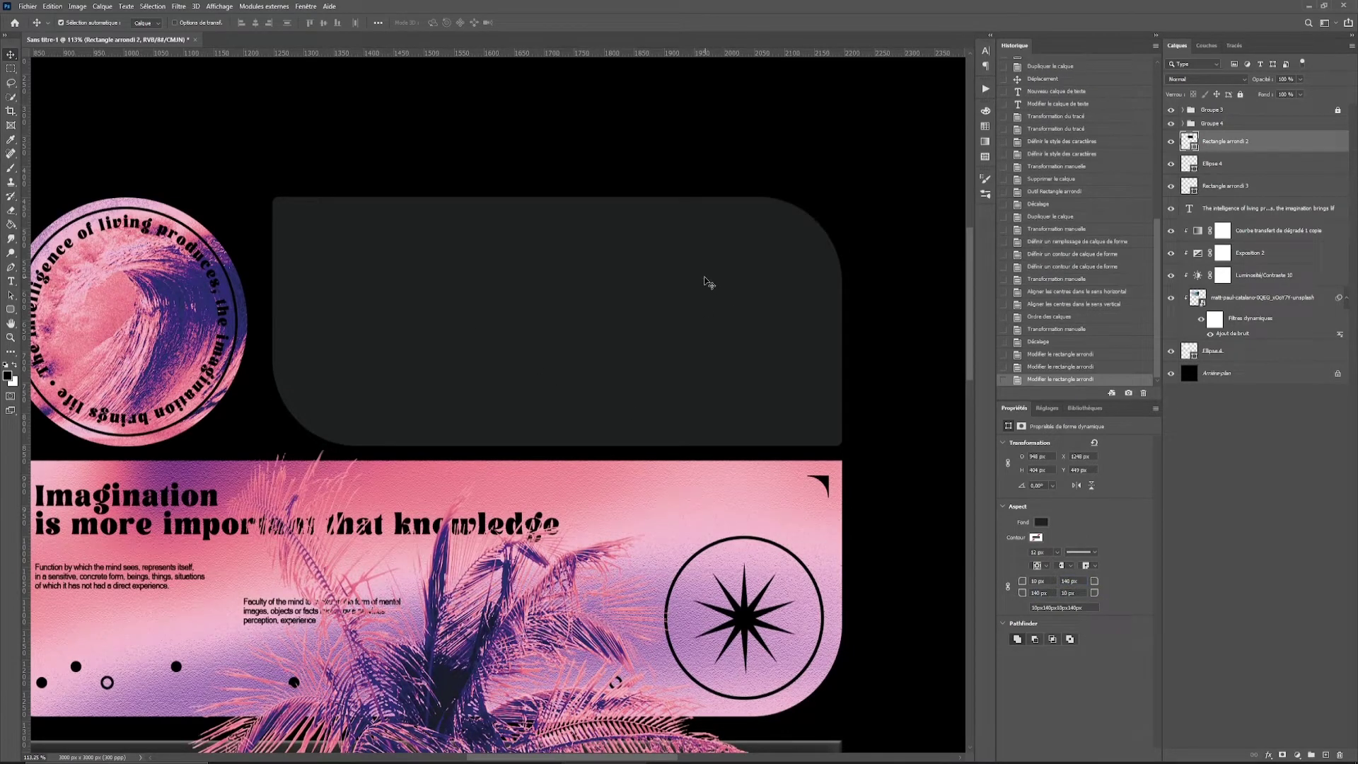
Add a white 'TAKE THE TRIP' heading at the panel's top-left and enlarge it.
{"action": "key", "text": "ctrl+shift+alt+n"}
{"action": "key", "text": "t"}
{"action": "left_click", "coordinate": [349, 249]}
{"action": "type", "text": "TAKE THE TRIP"}
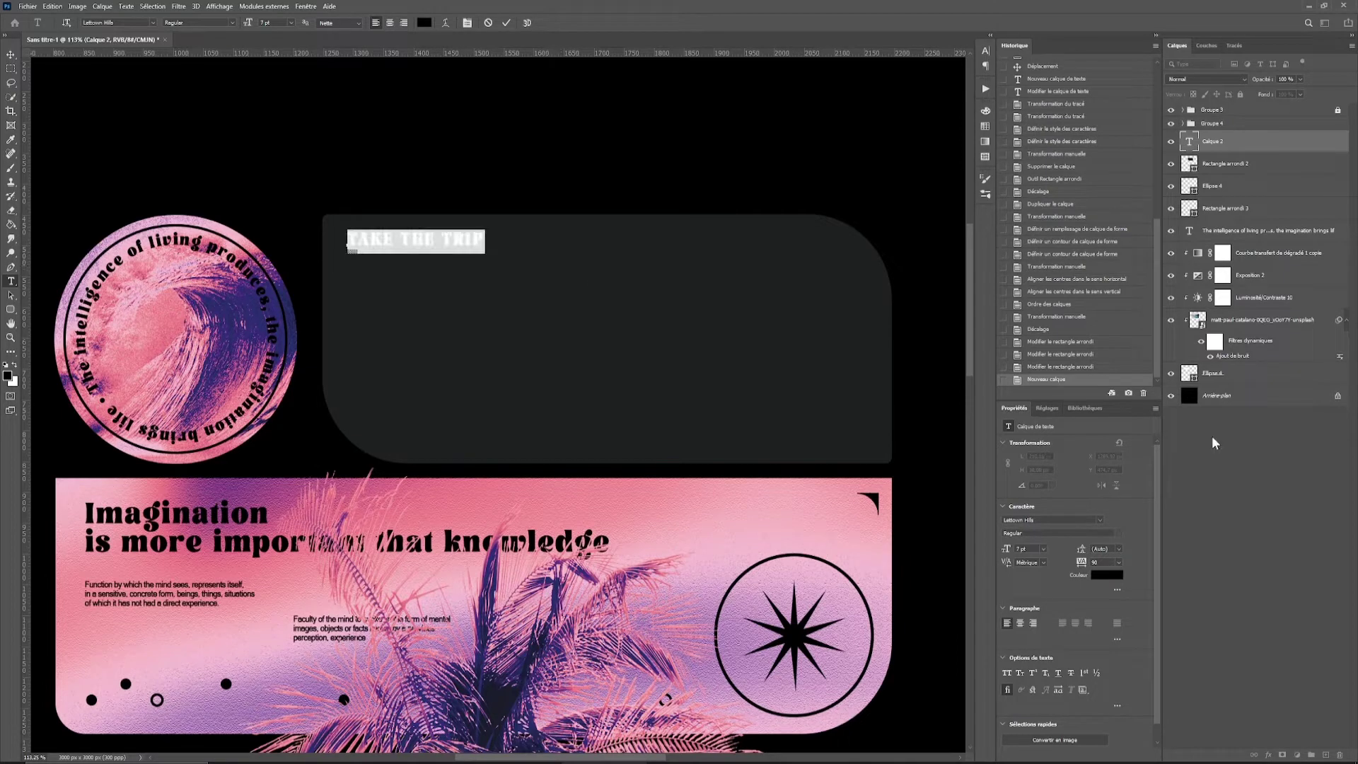
{"action": "left_click", "coordinate": [1107, 574]}
{"action": "left_click", "coordinate": [885, 447]}
{"action": "left_click", "coordinate": [1132, 438]}
{"action": "key", "text": "ctrl+Return"}
{"action": "key", "text": "ctrl+t"}
{"action": "mouse_move", "coordinate": [486, 253]}
{"action": "left_mouse_down"}
{"action": "mouse_move", "coordinate": [587, 265]}
{"action": "mouse_move", "coordinate": [563, 251]}
{"action": "left_mouse_up"}
{"action": "key", "text": "Return"}
Group the badge layers together.
{"action": "left_click", "coordinate": [1211, 185]}
{"action": "left_click", "coordinate": [1211, 373], "text": "shift"}
{"action": "key", "text": "ctrl+g"}
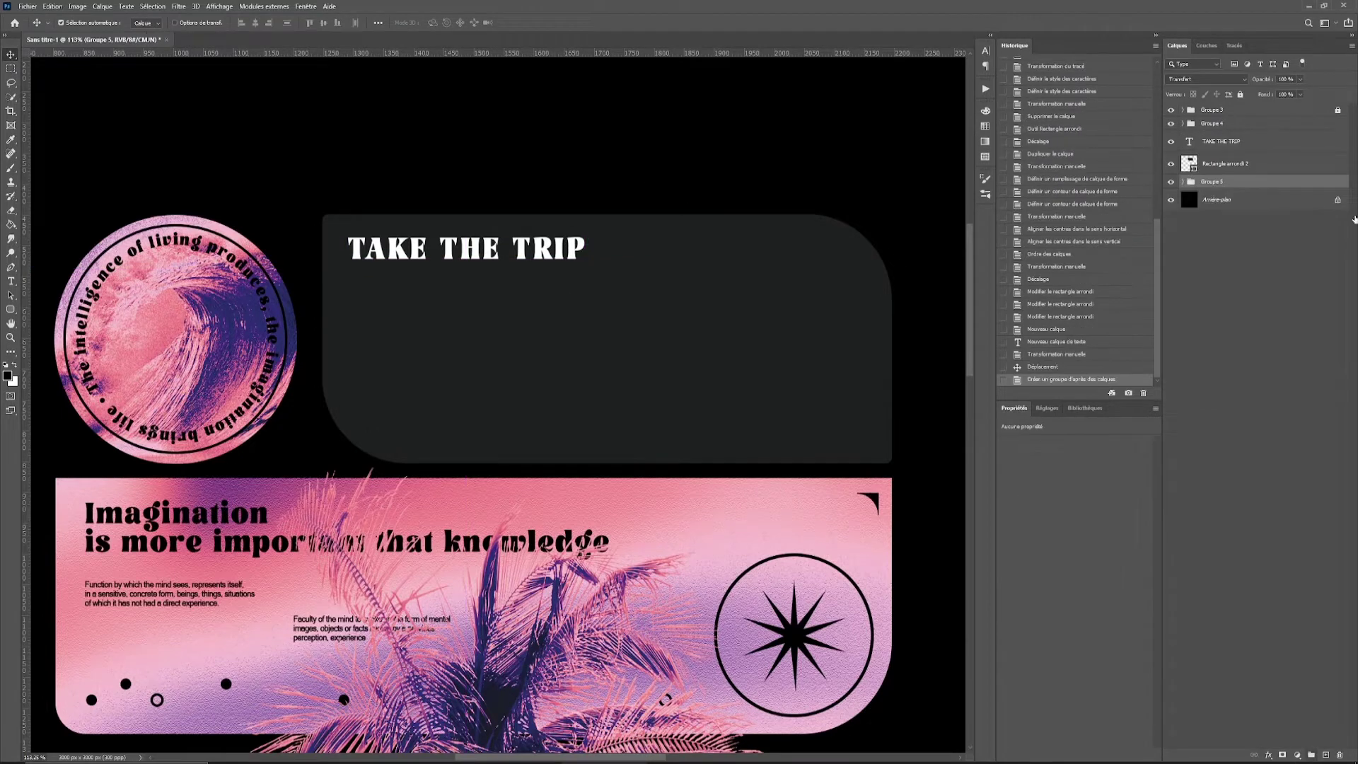
Draw a no-fill, white-outlined box below the TAKE THE TRIP heading.
{"action": "left_click", "coordinate": [587, 151]}
{"action": "scroll", "coordinate": [587, 150], "scroll_direction": "up", "scroll_amount": 2}
{"action": "left_click", "coordinate": [251, 271]}
{"action": "left_click", "coordinate": [10, 309]}
{"action": "left_click", "coordinate": [56, 309]}
{"action": "left_click", "coordinate": [126, 22]}
{"action": "left_click", "coordinate": [253, 268]}
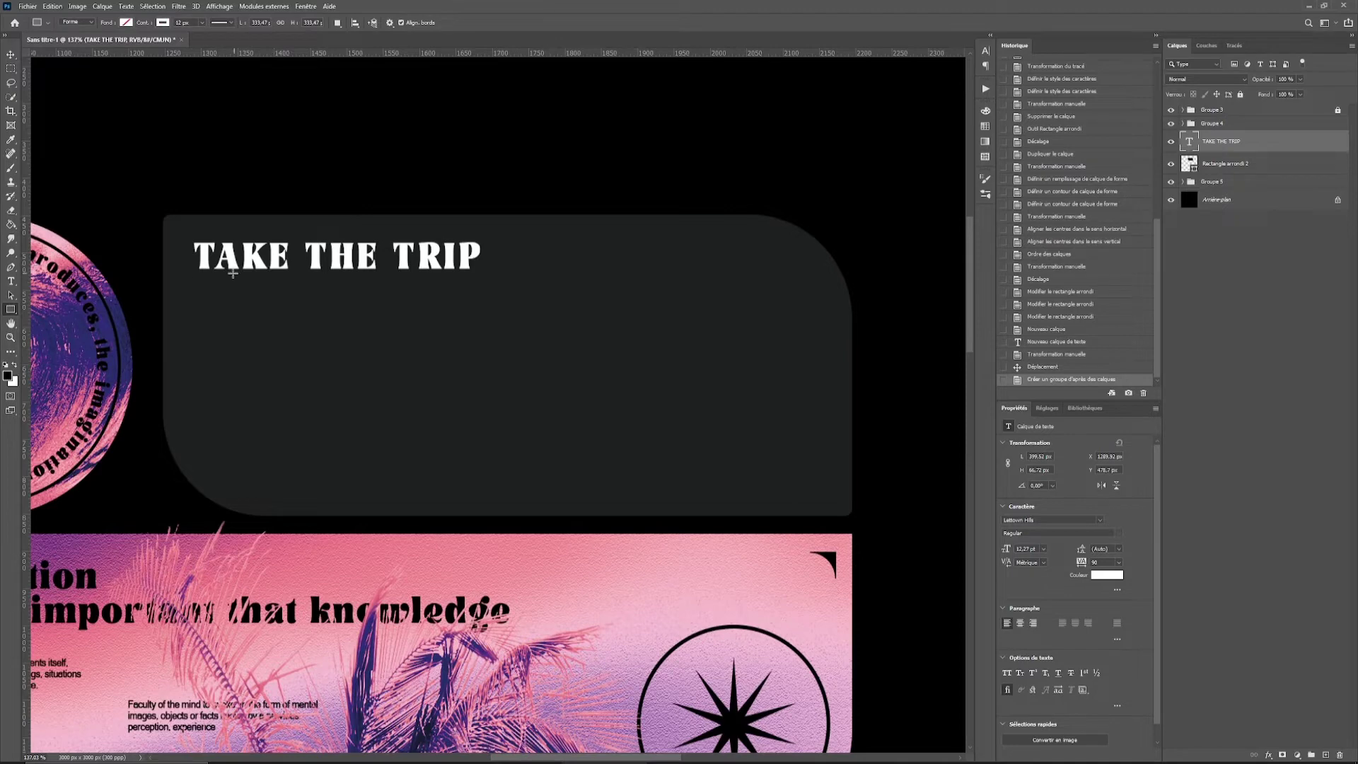
{"action": "left_click_drag", "start_coordinate": [198, 287], "coordinate": [807, 436]}
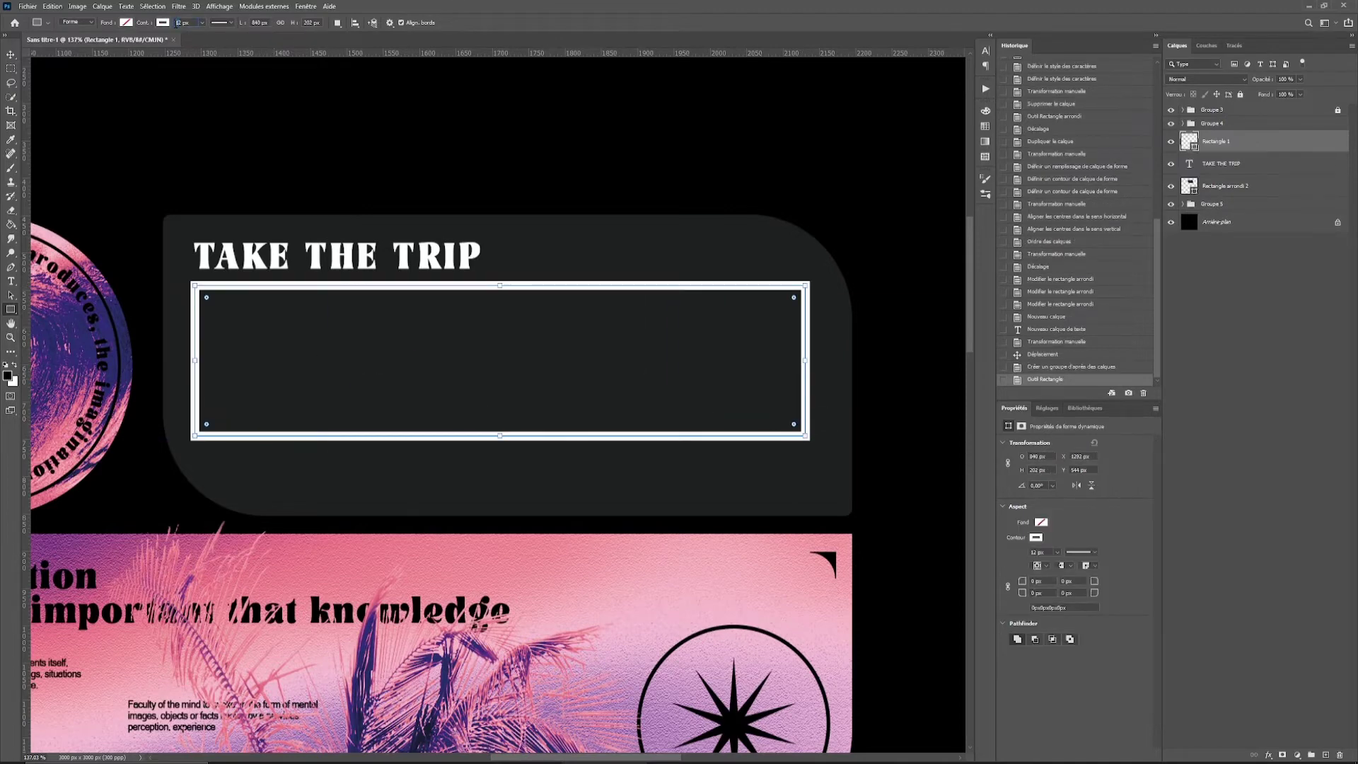
{"action": "type", "text": "4"}
{"action": "key", "text": "Return"}
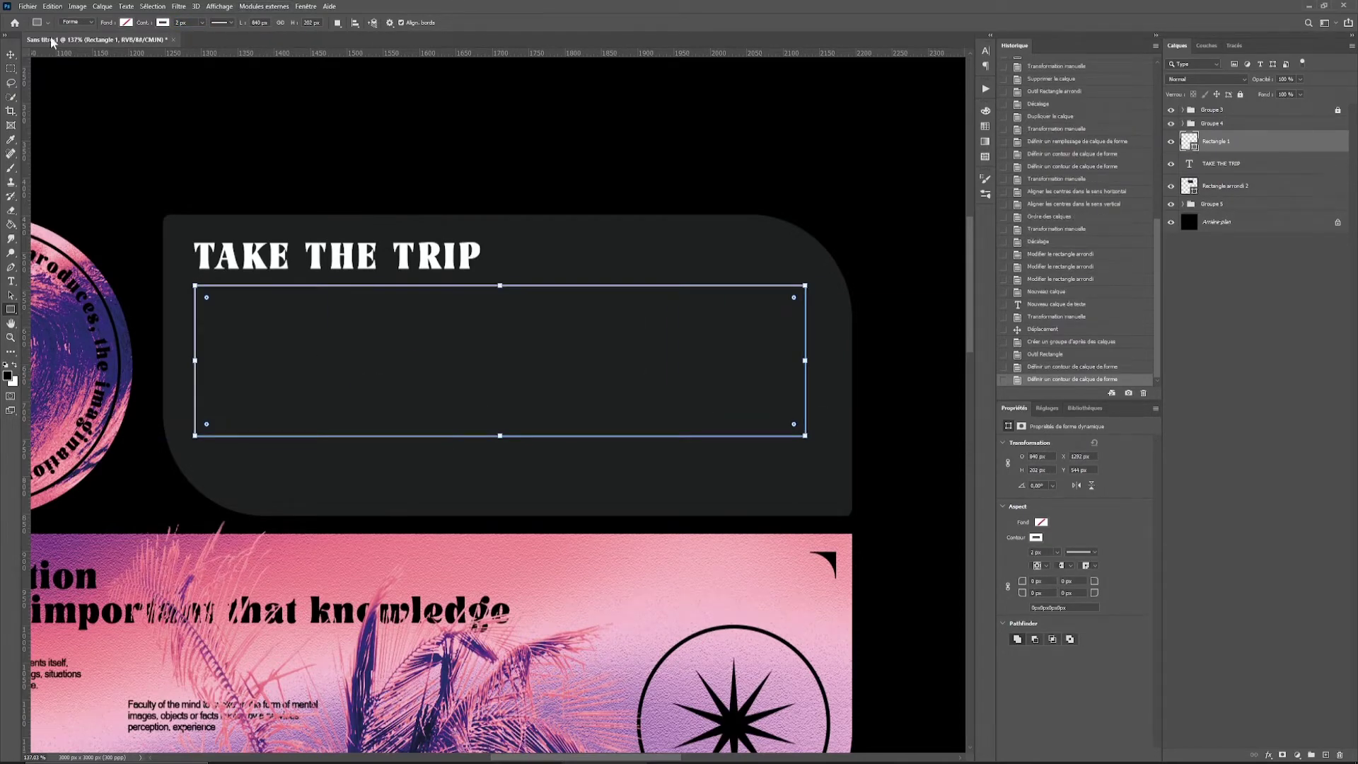
{"action": "scroll", "coordinate": [288, 297], "scroll_direction": "up", "scroll_amount": 3}
{"action": "key", "text": "ctrl+t"}
{"action": "left_click_drag", "start_coordinate": [504, 479], "coordinate": [506, 402]}
{"action": "key", "text": "Return"}
Duplicate the box into stacked copies, shrinking the last into a thin bottom strip.
{"action": "key", "text": "ctrl+j"}
{"action": "key", "text": "ctrl+t"}
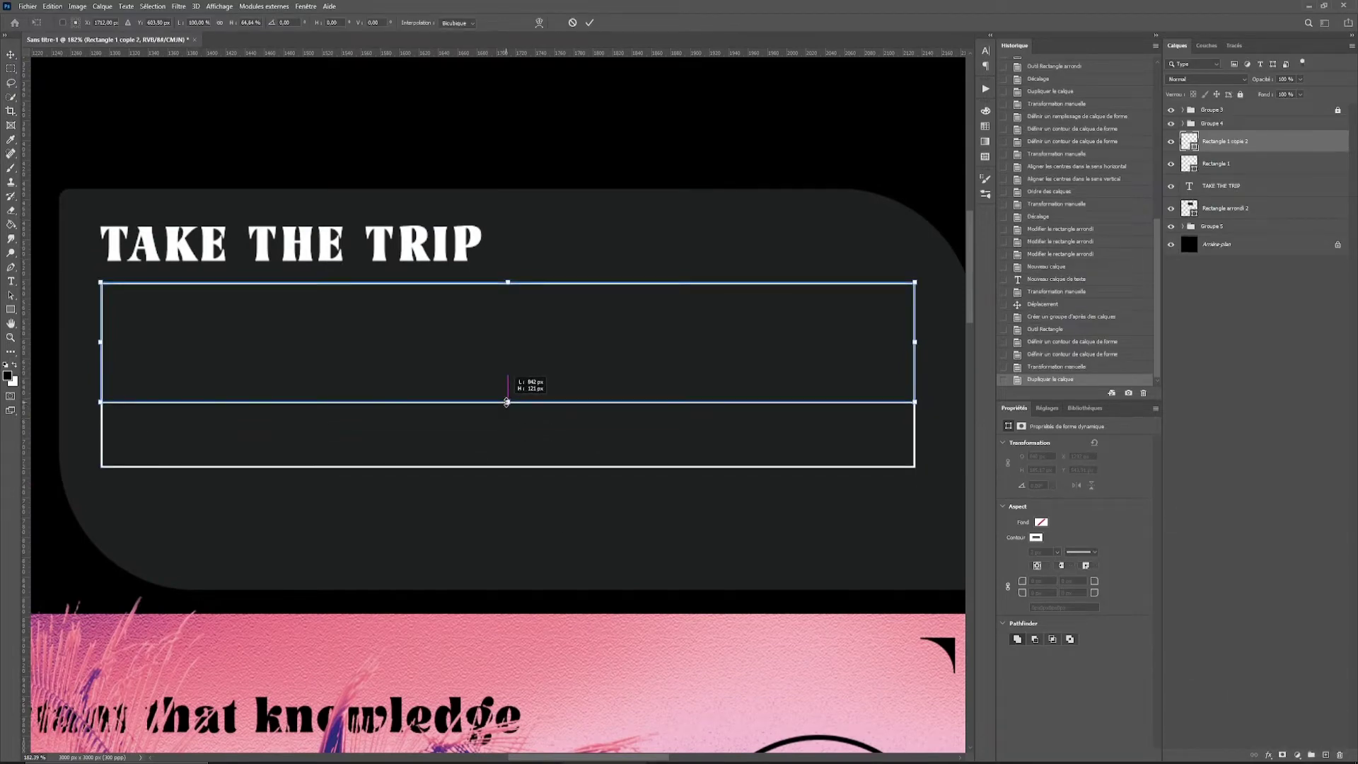
{"action": "key", "text": "Return"}
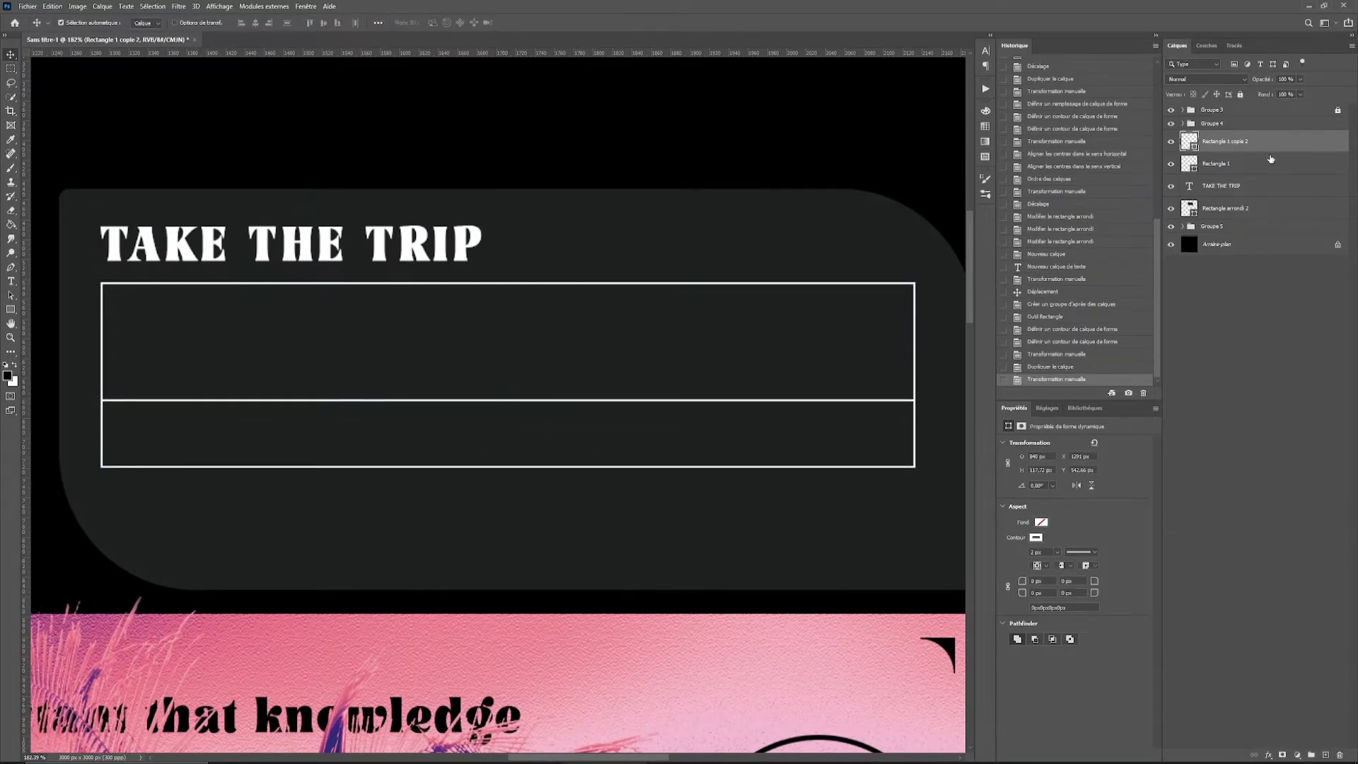
{"action": "left_click", "coordinate": [1270, 159]}
{"action": "key", "text": "ctrl+j"}
{"action": "key", "text": "ctrl+bracketleft"}
{"action": "key", "text": "ctrl+t"}
{"action": "left_click_drag", "start_coordinate": [508, 283], "coordinate": [501, 433]}
{"action": "key", "text": "Return"}
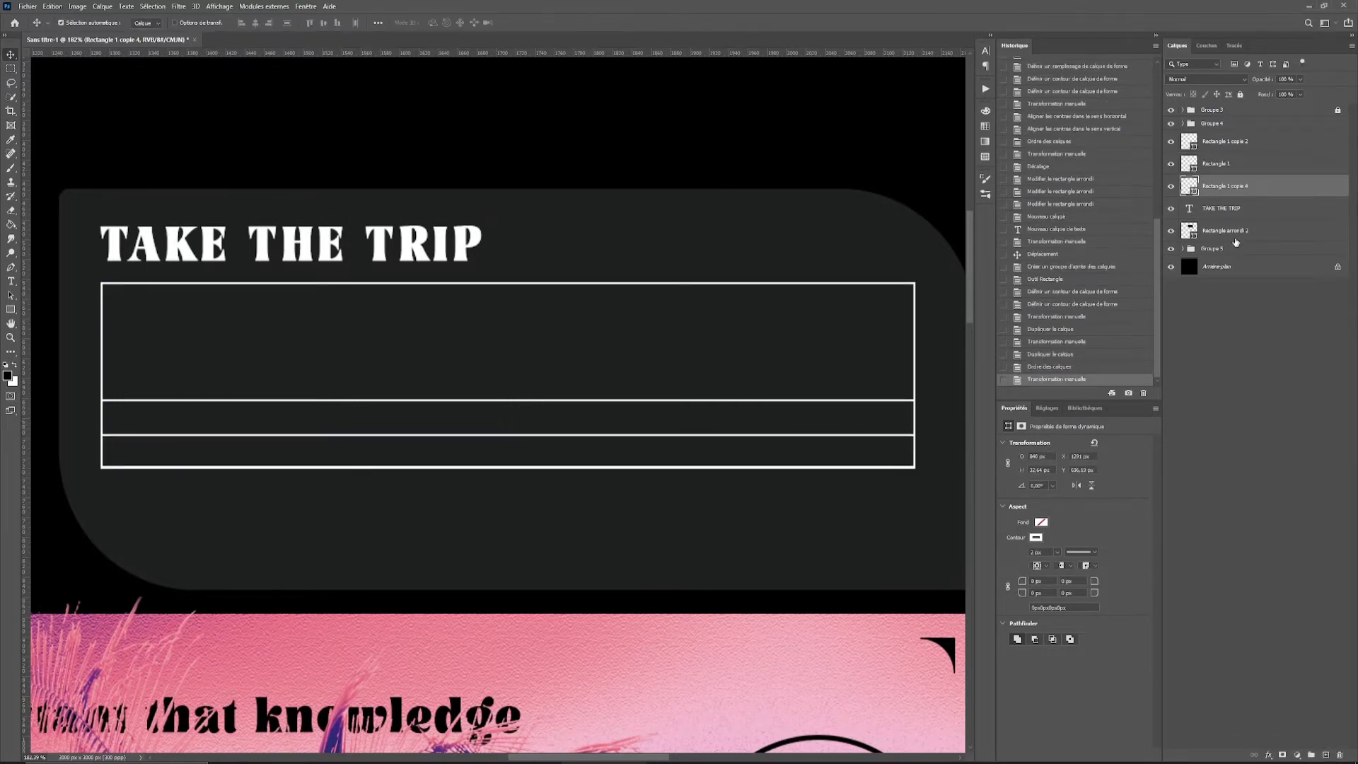
Remove the strip's outline and fill it with a horizontal pink-purple gradient.
{"action": "left_click", "coordinate": [1036, 538]}
{"action": "left_click", "coordinate": [1052, 543]}
{"action": "left_click", "coordinate": [1009, 580]}
{"action": "left_click", "coordinate": [1191, 488]}
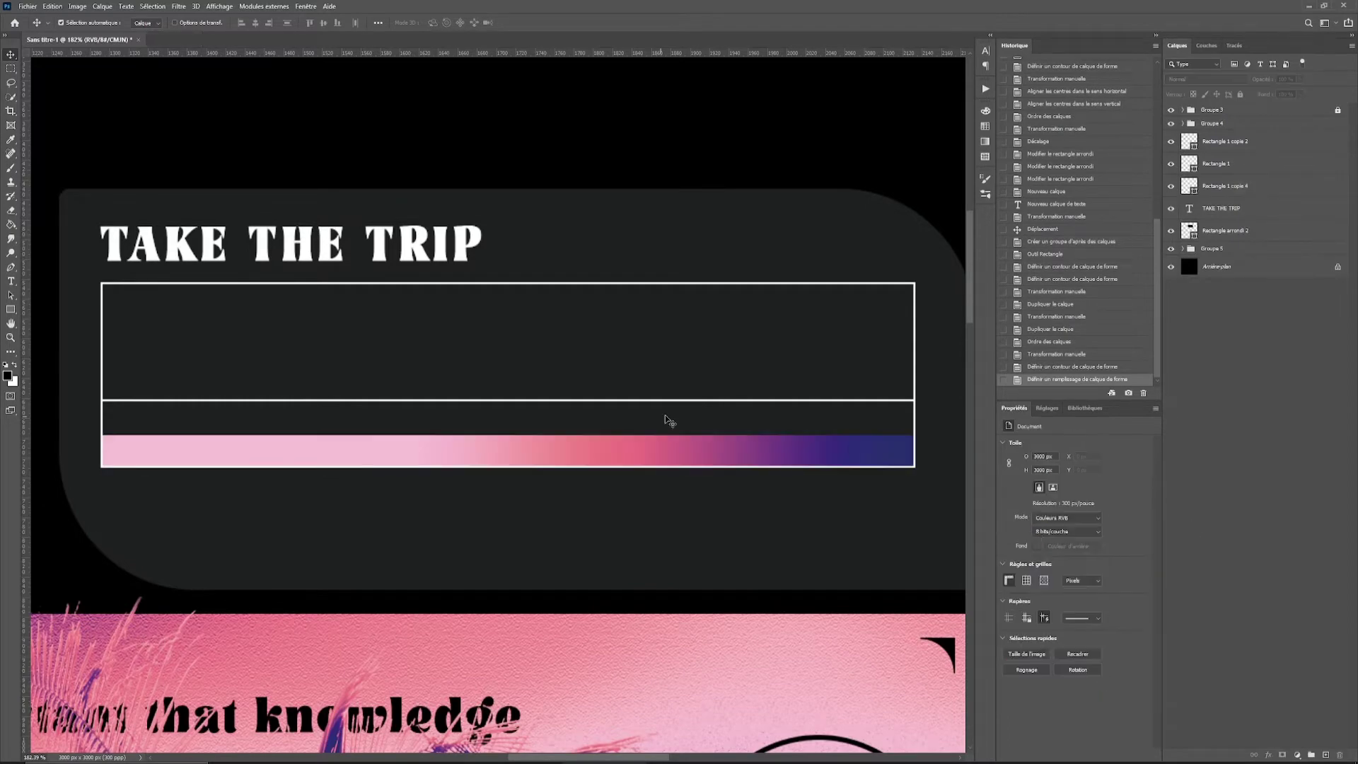
Copy a small circle into the dark band above the strip and fill it white.
{"action": "scroll", "coordinate": [660, 427], "scroll_direction": "down", "scroll_amount": 3}
{"action": "left_click", "coordinate": [345, 644], "text": "alt"}
{"action": "scroll", "coordinate": [361, 349], "scroll_direction": "up", "scroll_amount": 3}
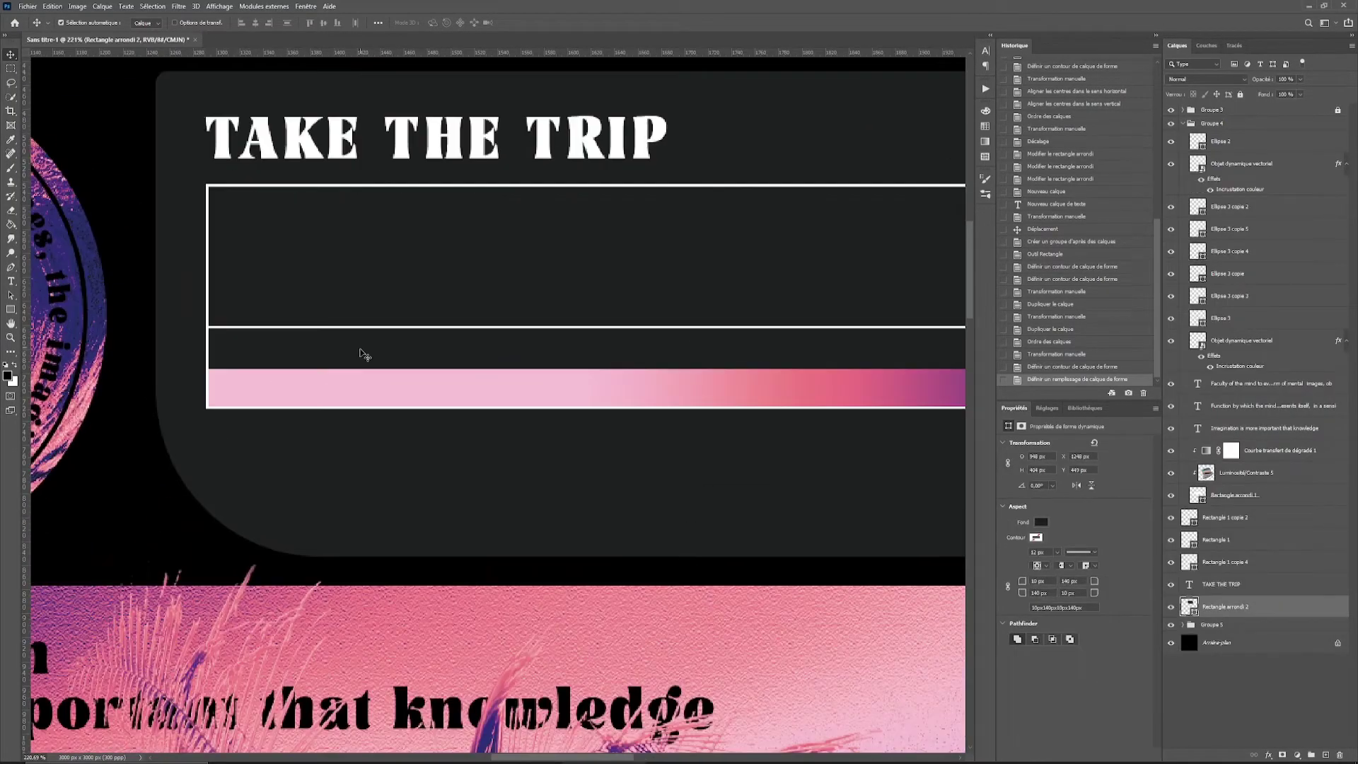
{"action": "left_click_drag", "start_coordinate": [445, 364], "coordinate": [262, 347]}
{"action": "key", "text": "Return"}
{"action": "left_click", "coordinate": [1041, 522]}
{"action": "left_click", "coordinate": [1040, 561]}
{"action": "scroll", "coordinate": [211, 227], "scroll_direction": "up", "scroll_amount": 2}
{"action": "key", "text": "ctrl+t"}
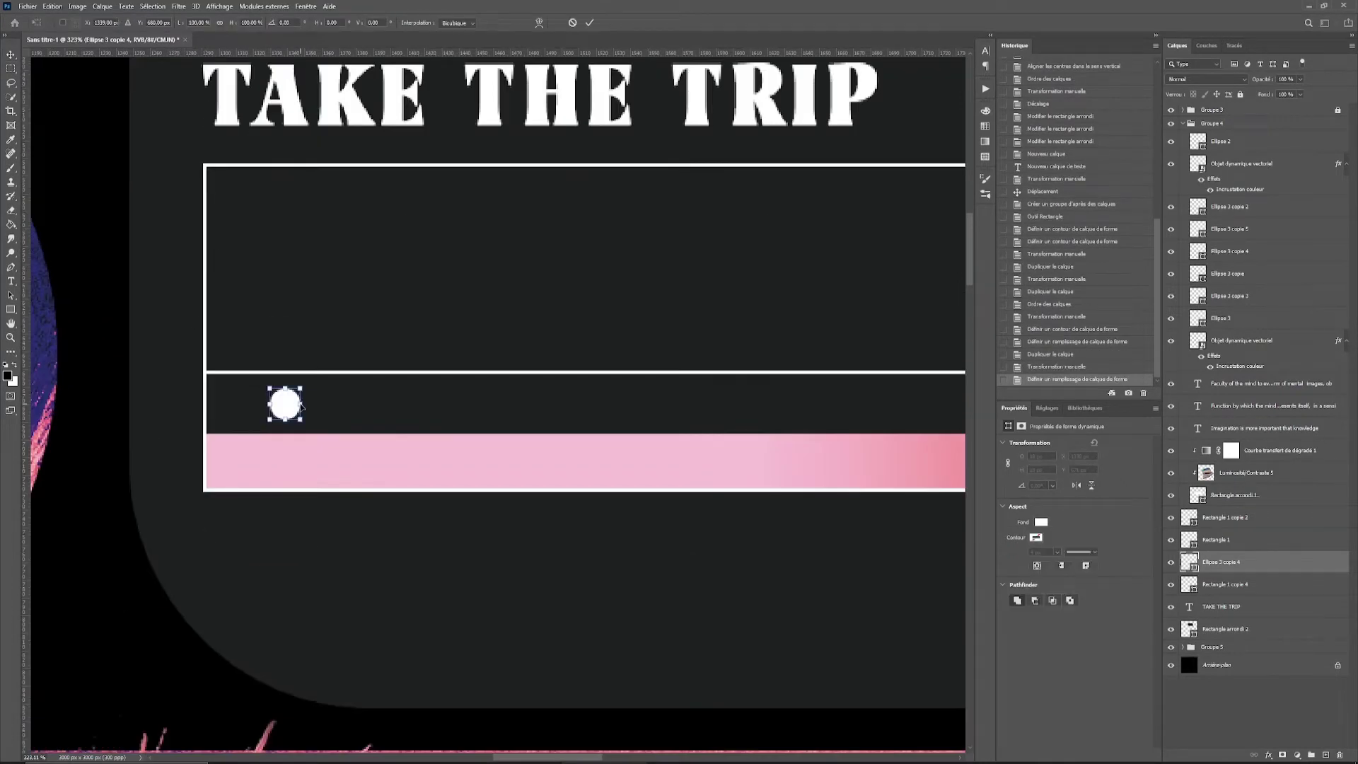
{"action": "key", "text": "Return"}
Add a white ring copy beside the dot and shift the row right.
{"action": "left_click_drag", "start_coordinate": [405, 413], "coordinate": [452, 413]}
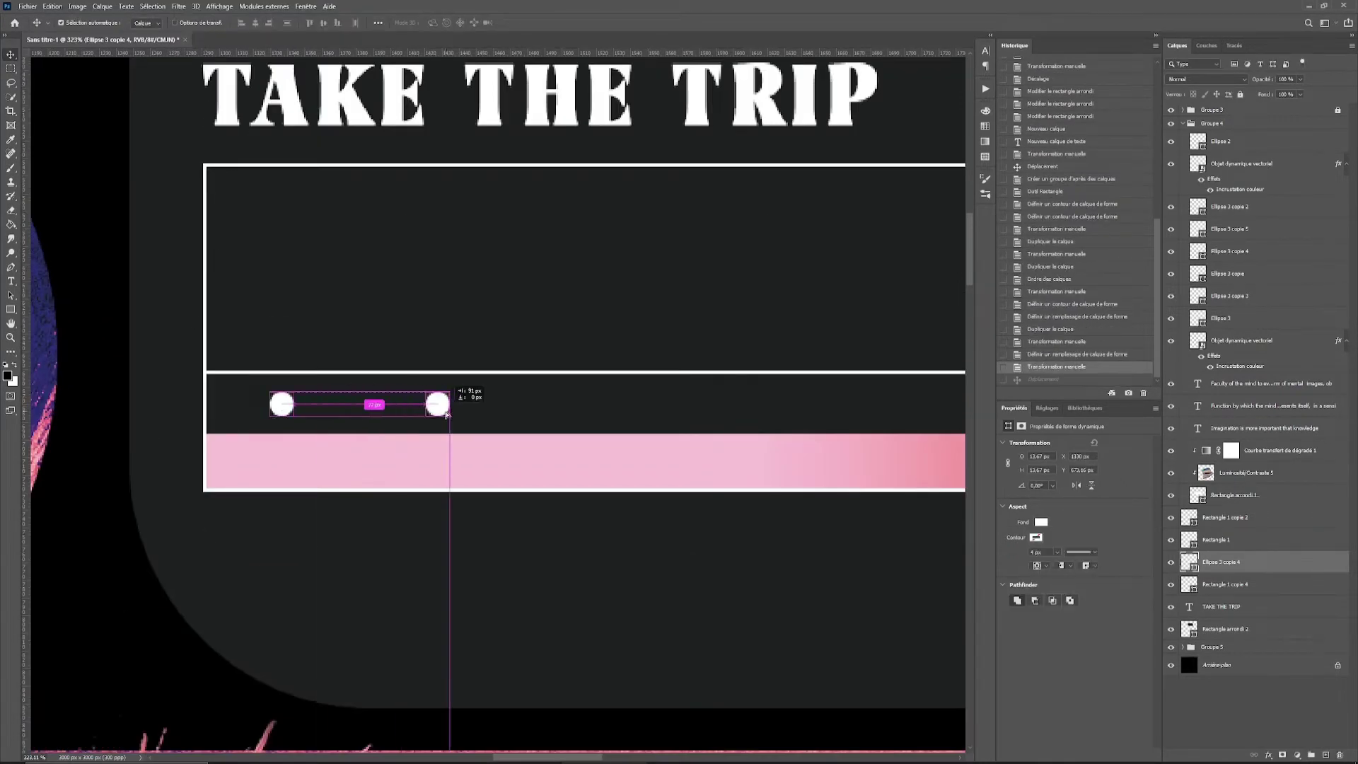
{"action": "left_click", "coordinate": [1036, 538]}
{"action": "scroll", "coordinate": [453, 403], "scroll_direction": "right", "scroll_amount": 3}
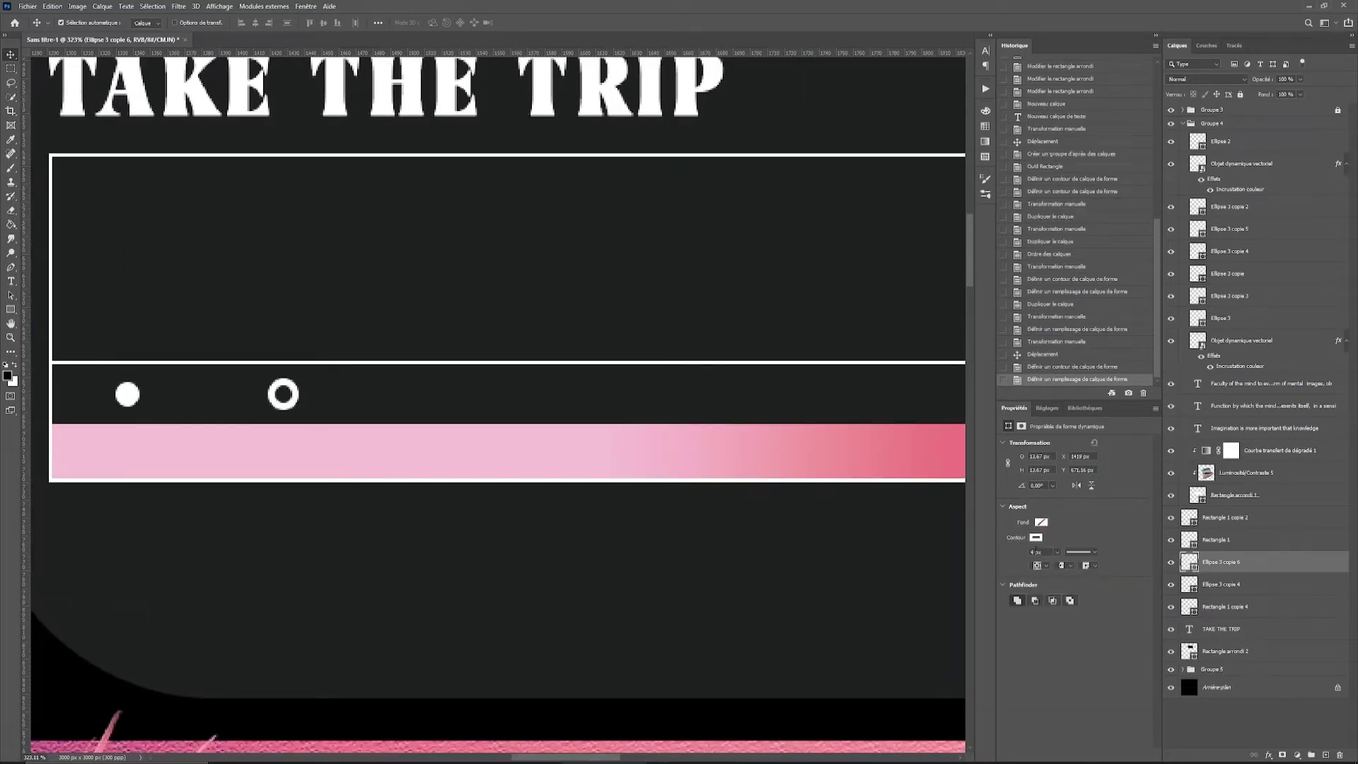
{"action": "left_click", "coordinate": [382, 407]}
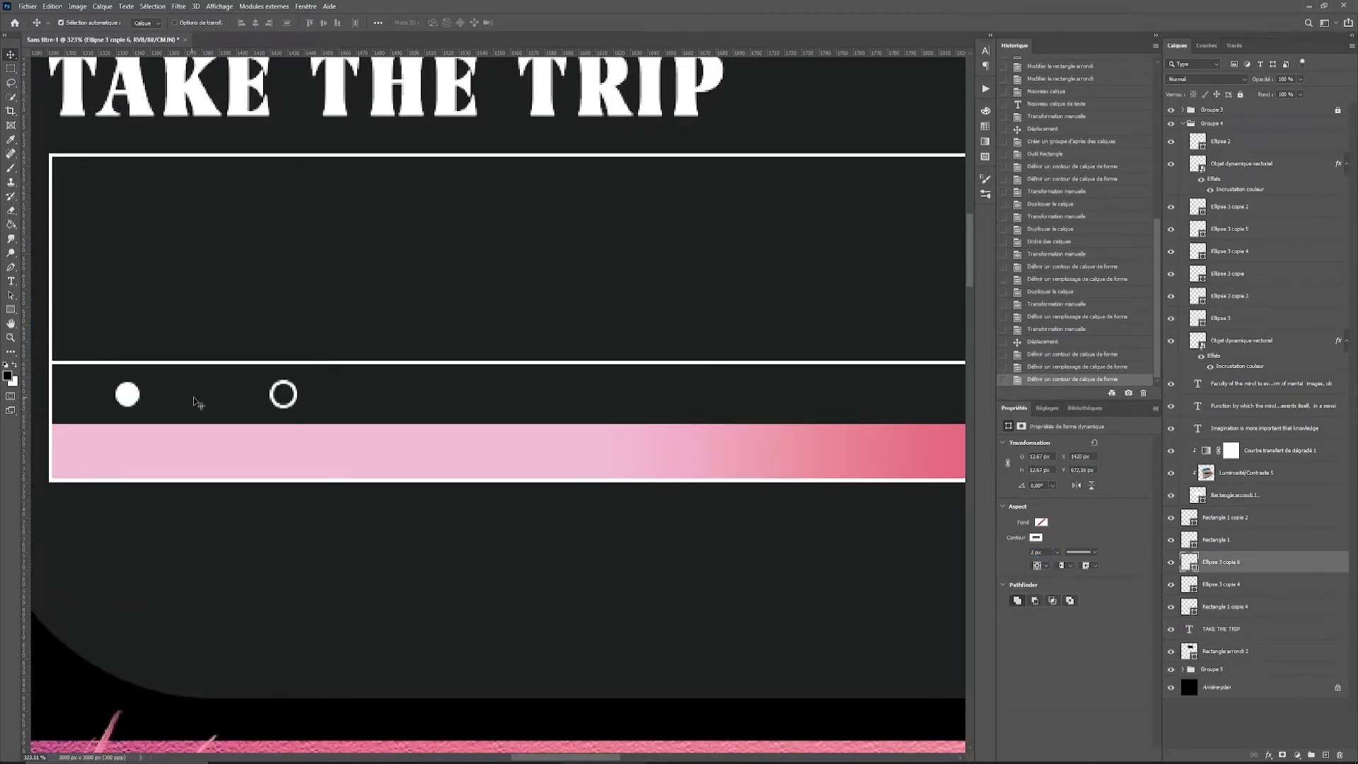
{"action": "left_click_drag", "start_coordinate": [294, 397], "coordinate": [717, 394]}
Place a rotated copy of the corner mark at the panel's bottom-right with white Color Overlay.
{"action": "left_click", "coordinate": [178, 393]}
{"action": "scroll", "coordinate": [453, 396], "scroll_direction": "down", "scroll_amount": 3}
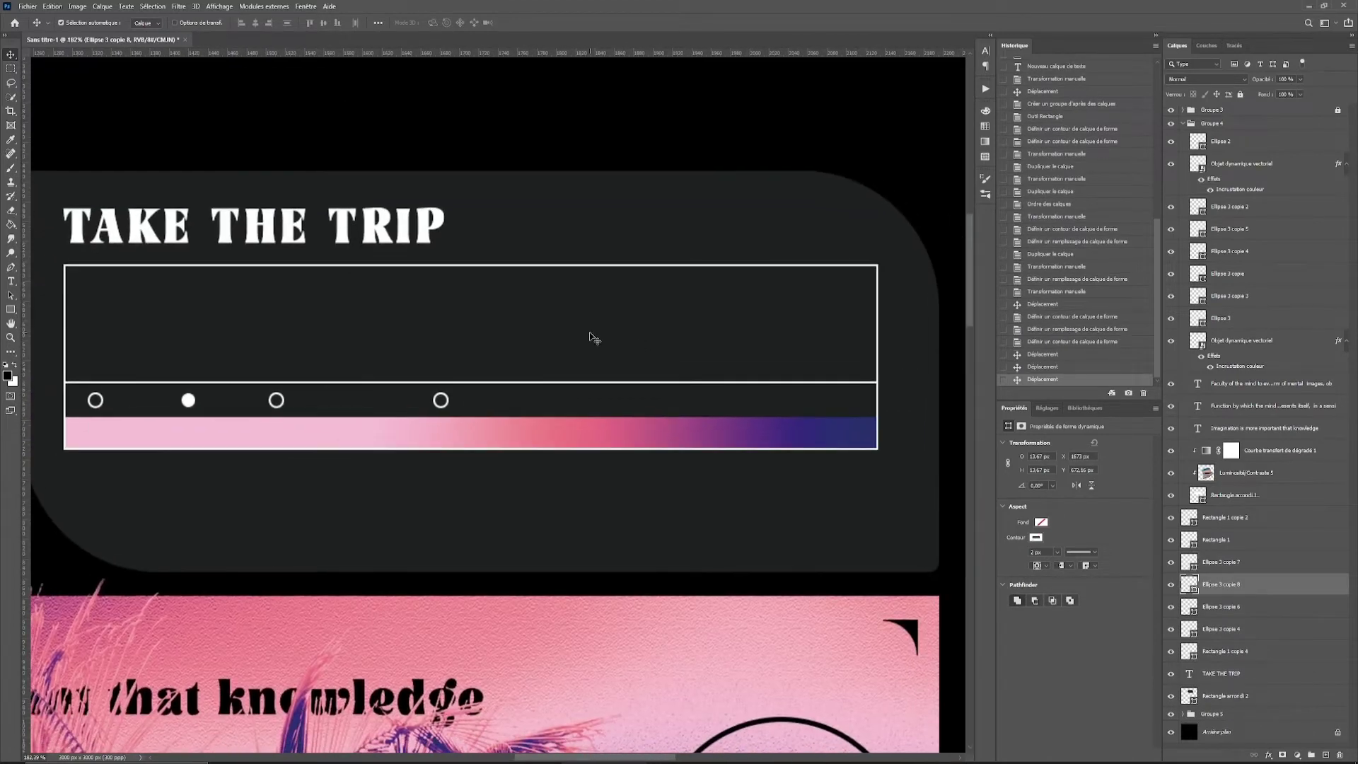
{"action": "left_click_drag", "start_coordinate": [1242, 164], "coordinate": [1234, 684]}
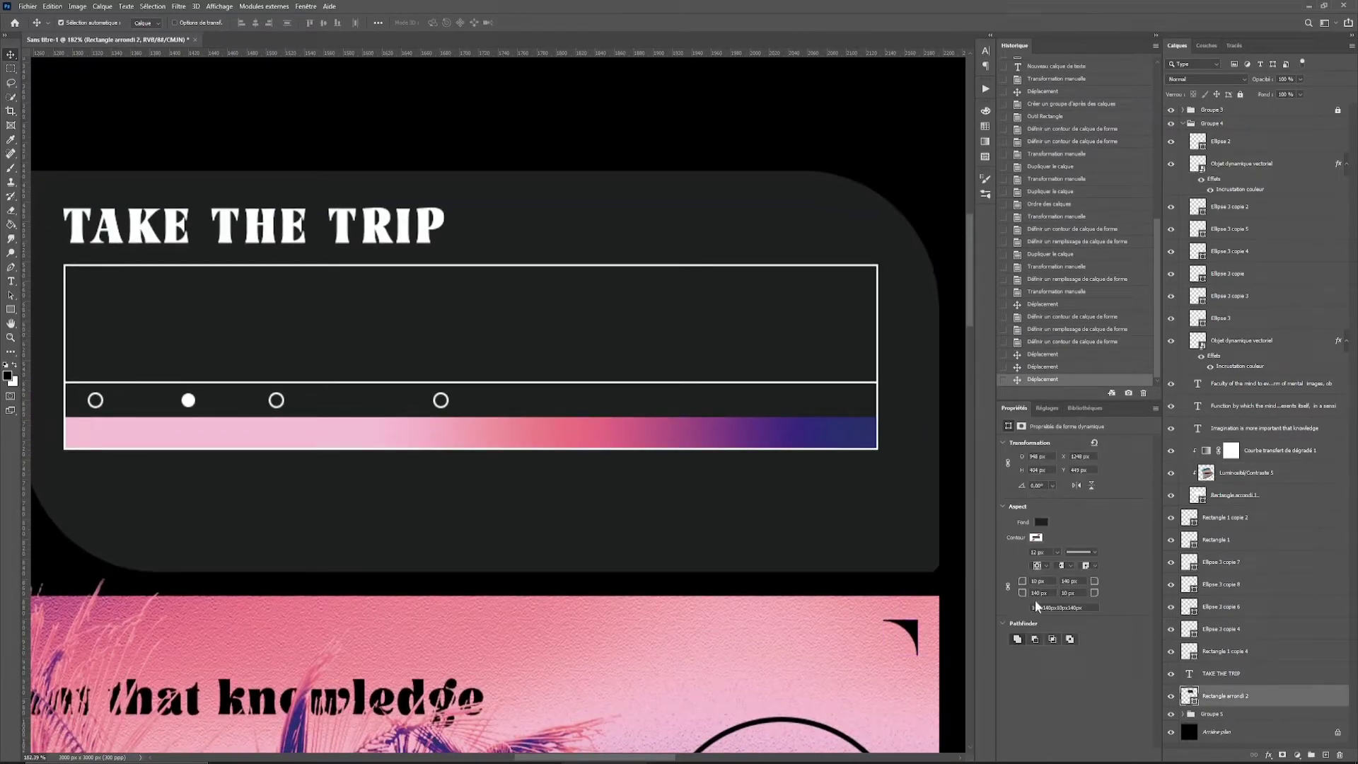
{"action": "key", "text": "ctrl+t"}
{"action": "left_click_drag", "start_coordinate": [513, 418], "coordinate": [910, 535]}
{"action": "key", "text": "Return"}
{"action": "double_click", "coordinate": [1231, 721]}
{"action": "key", "text": "Return"}
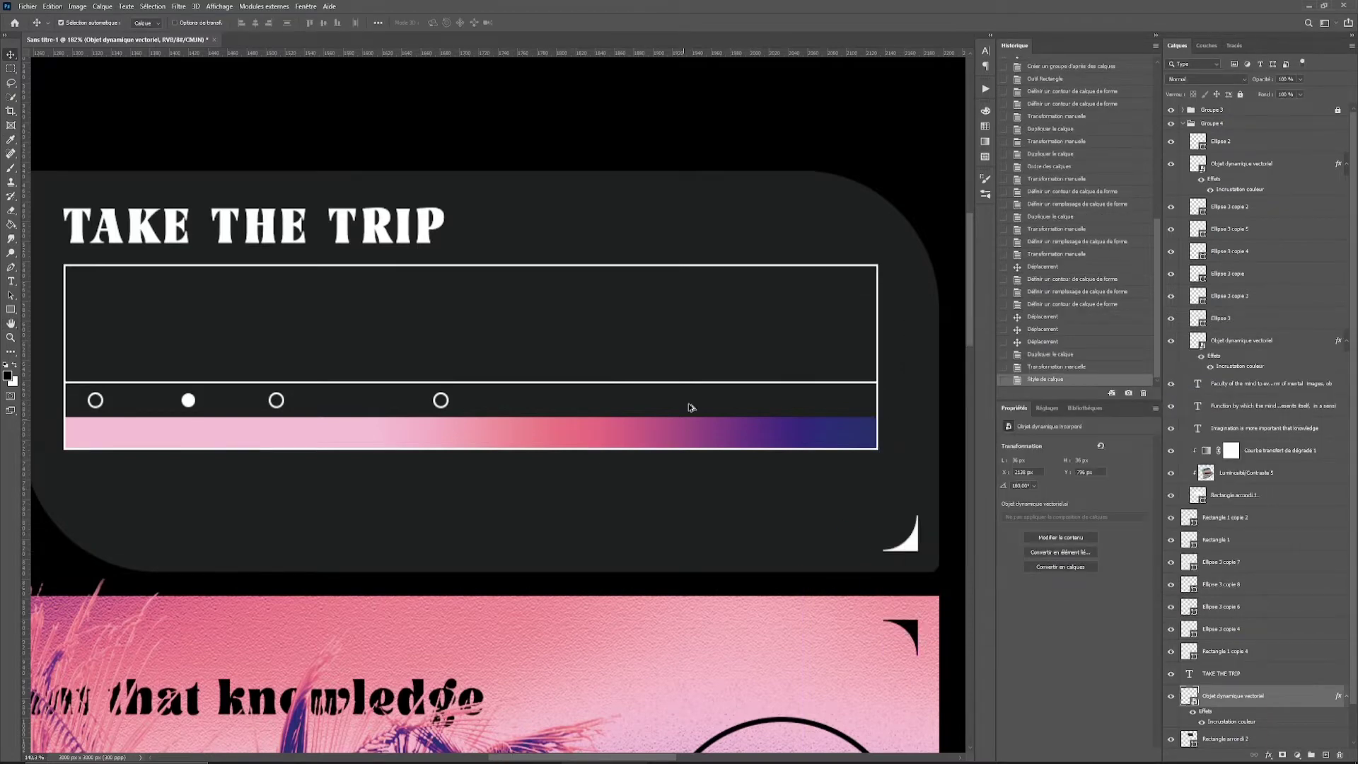
{"action": "scroll", "coordinate": [691, 407], "scroll_direction": "down", "scroll_amount": 2}
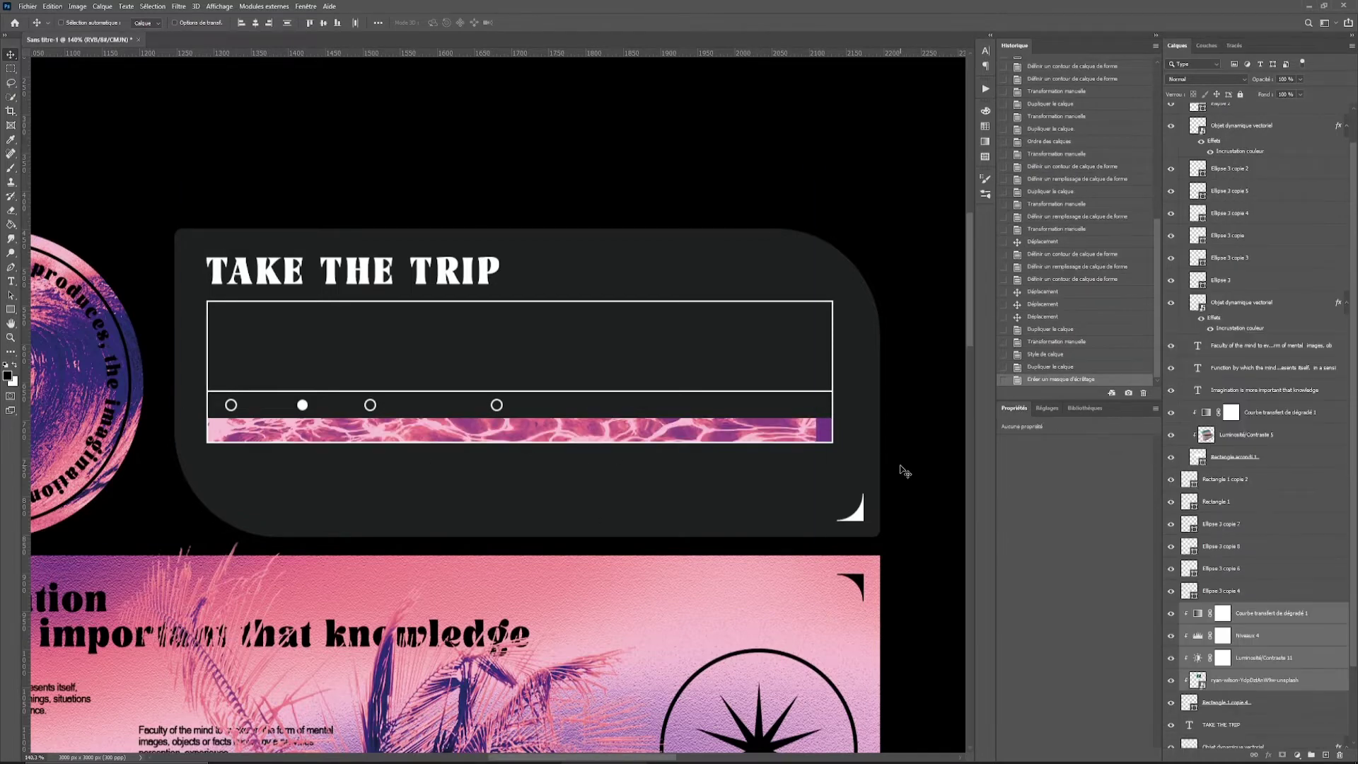
Commit the water photo in the strip and place copied arrow marks beside the heading.
{"action": "key", "text": "Return"}
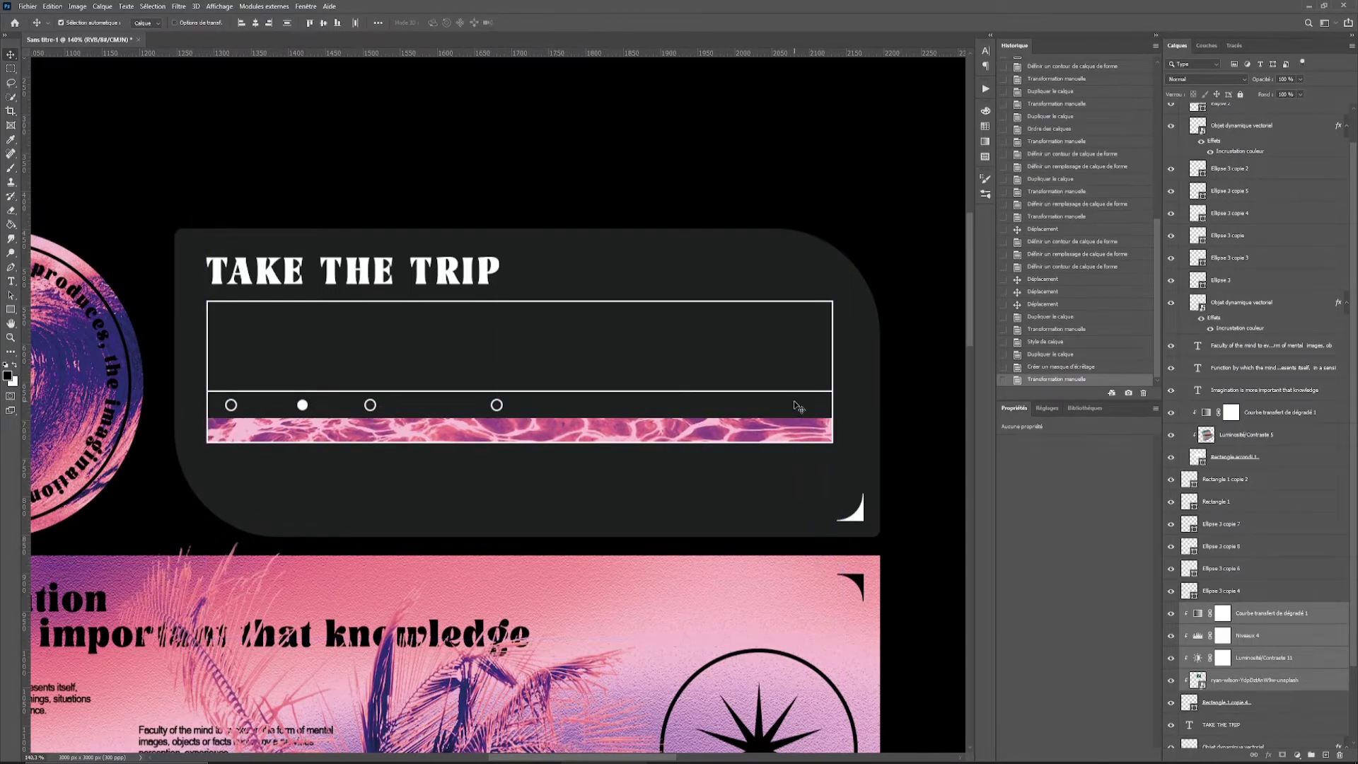
{"action": "key", "text": "ctrl+j"}
{"action": "key", "text": "ctrl+t"}
{"action": "left_click_drag", "start_coordinate": [496, 404], "coordinate": [817, 269]}
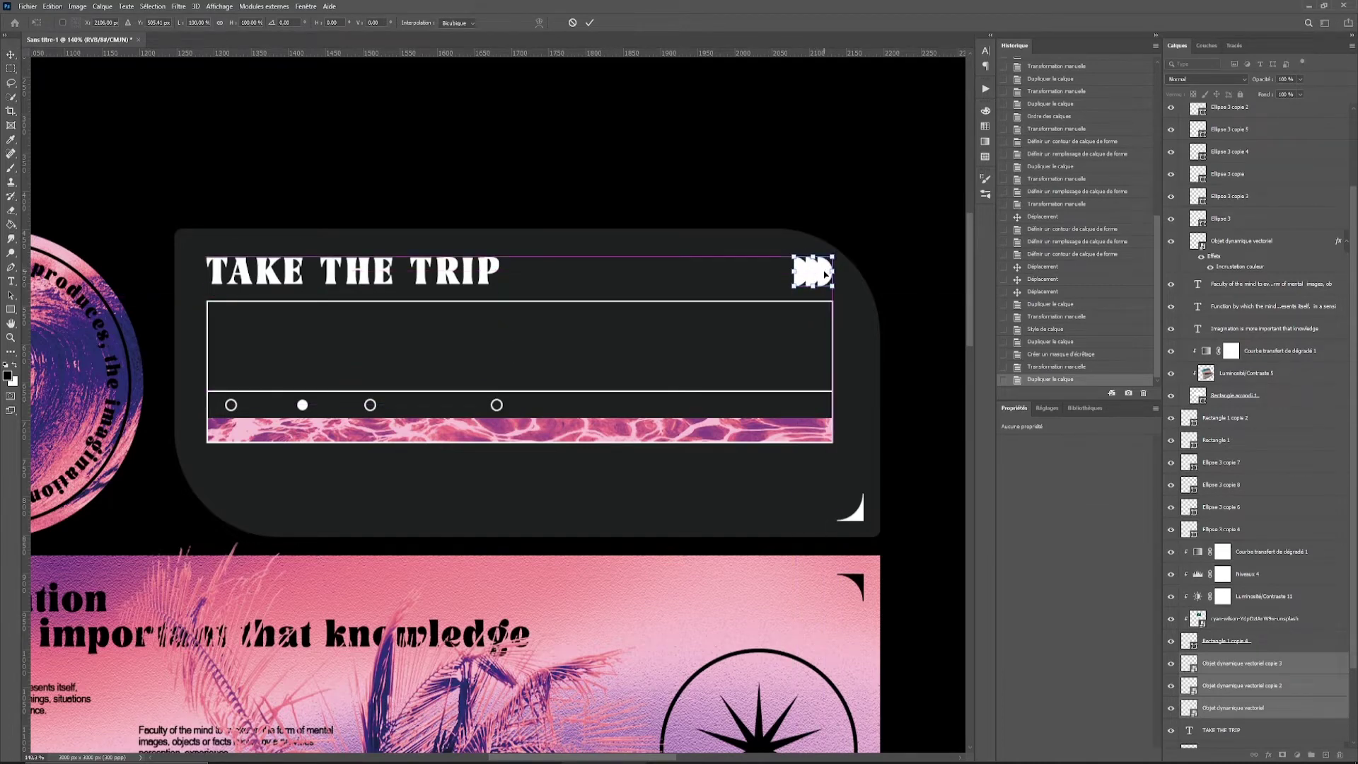
{"action": "key", "text": "Return"}
Position the white tick lines below the boxes.
{"action": "left_click_drag", "start_coordinate": [554, 499], "coordinate": [553, 499]}
{"action": "left_click", "coordinate": [373, 272]}
{"action": "scroll", "coordinate": [267, 224], "scroll_direction": "up", "scroll_amount": 5}
{"action": "right_click", "coordinate": [11, 309]}
{"action": "left_click", "coordinate": [54, 315]}
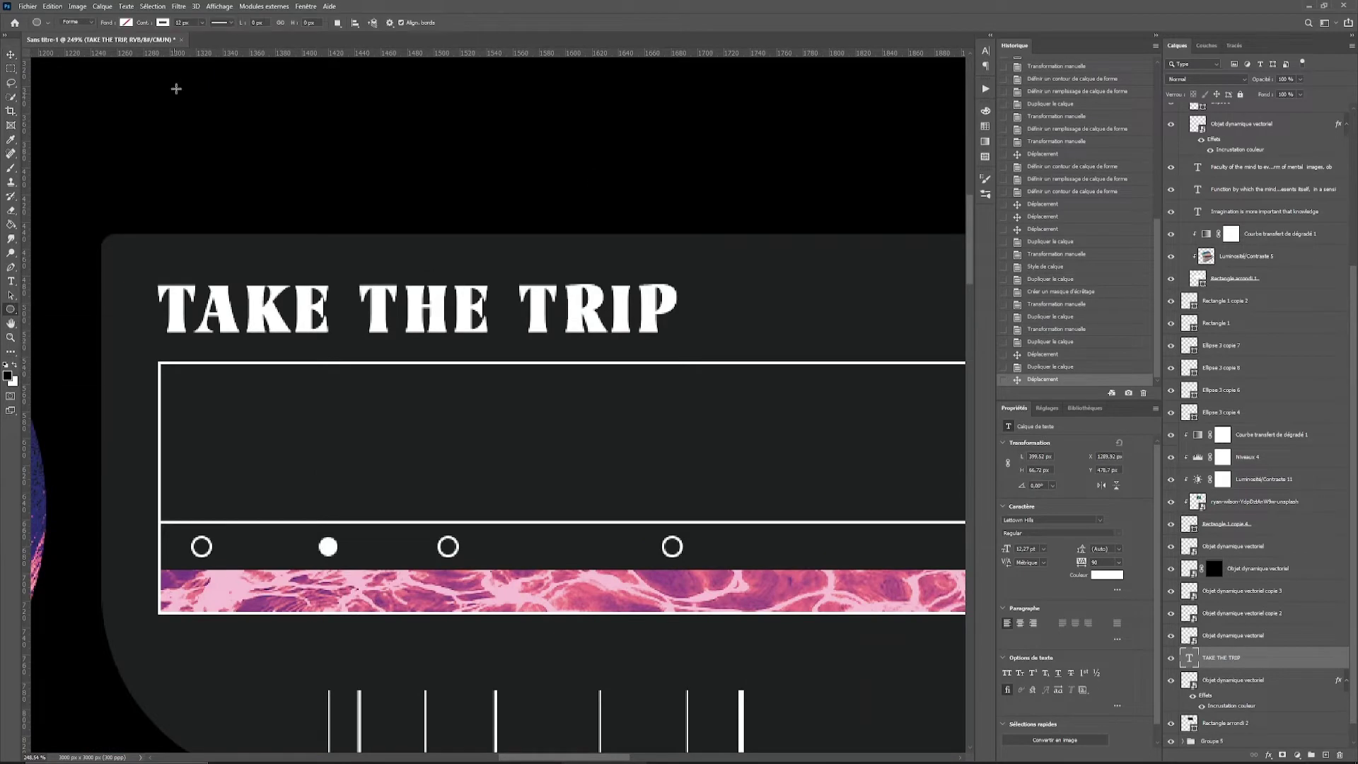
Draw a 2 px ellipse ring around THE TRIP and duplicate it.
{"action": "left_click_drag", "start_coordinate": [685, 296], "coordinate": [687, 298]}
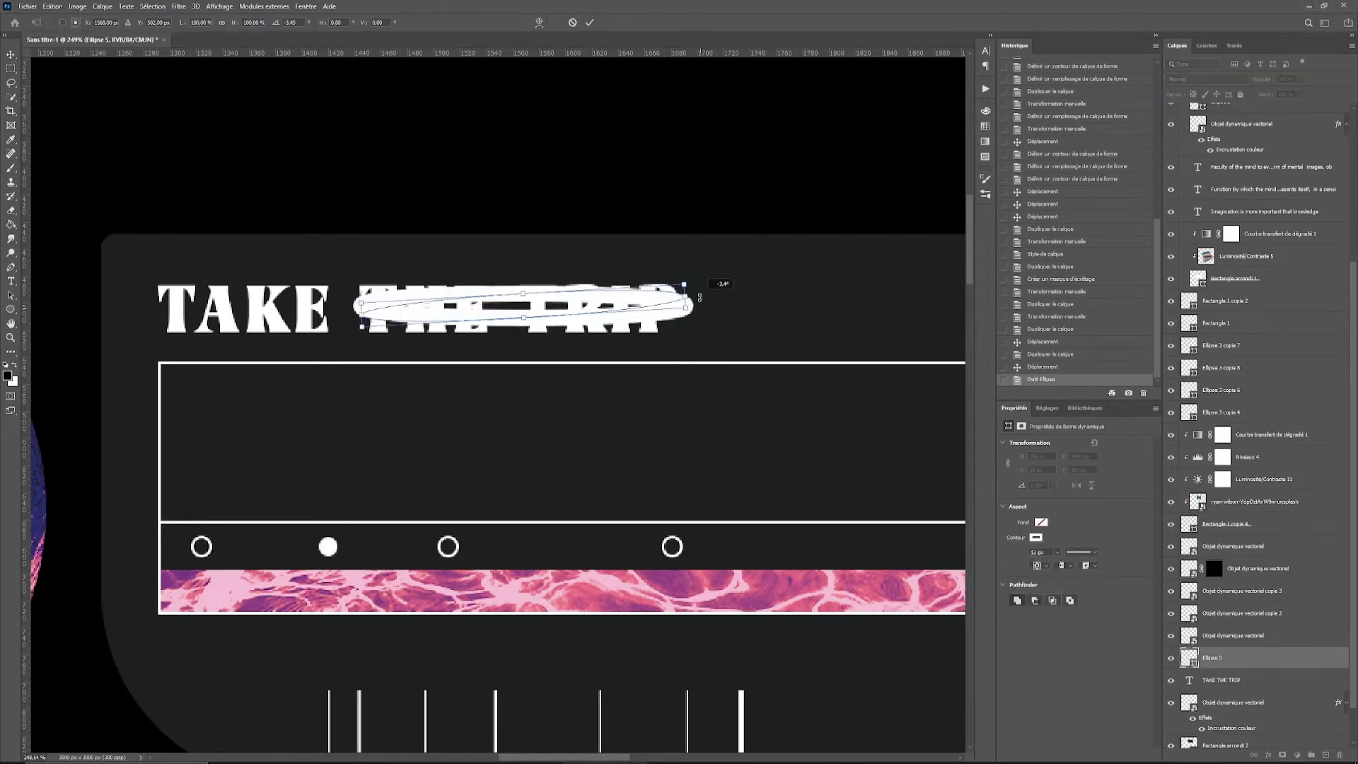
{"action": "key", "text": "Return"}
{"action": "scroll", "coordinate": [524, 272], "scroll_direction": "up", "scroll_amount": 2}
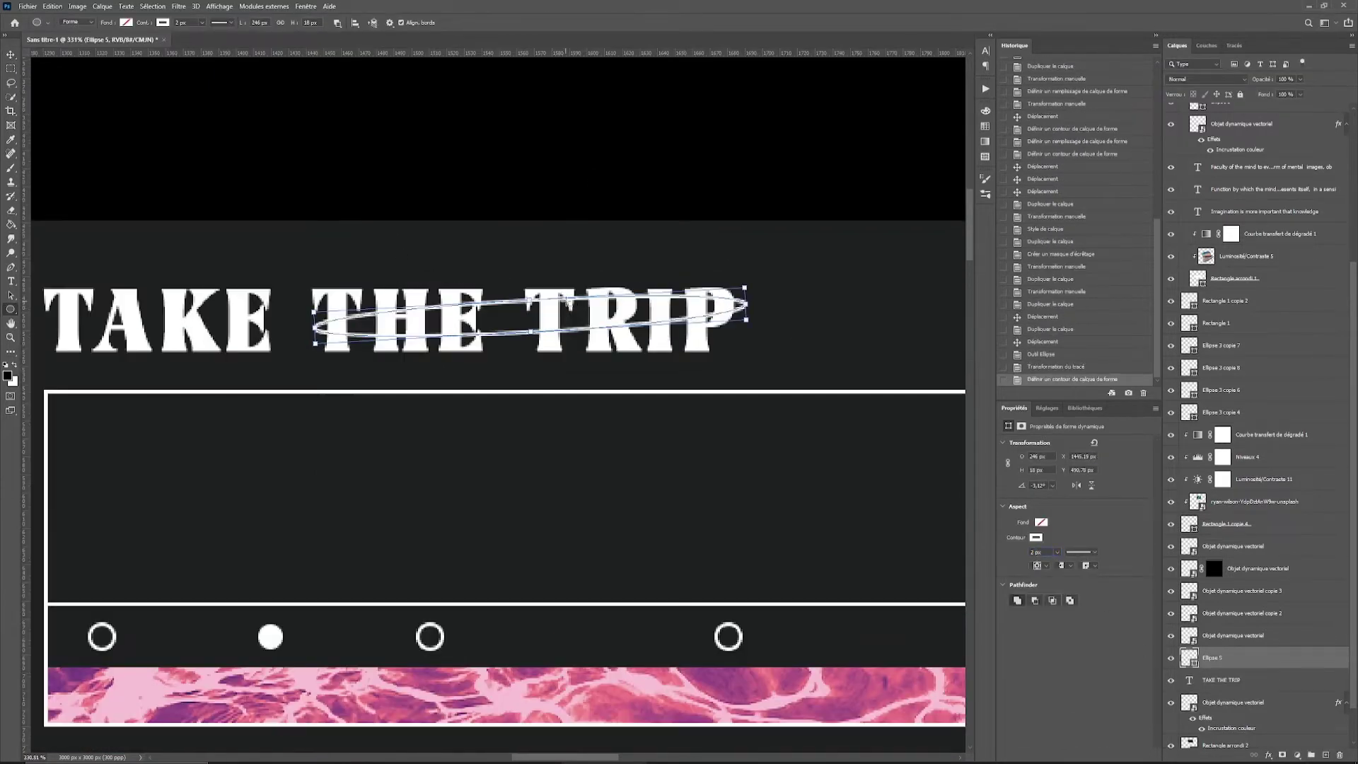
{"action": "key", "text": "ctrl+j"}
{"action": "scroll", "coordinate": [563, 311], "scroll_direction": "up", "scroll_amount": 3}
{"action": "key", "text": "v"}
Color the copied ring black and nudge it down as a shadow ring.
{"action": "left_click", "coordinate": [1036, 536]}
{"action": "left_click", "coordinate": [1010, 595]}
{"action": "key", "text": "Escape"}
{"action": "key", "text": "Down"}
{"action": "key", "text": "Down"}
{"action": "mouse_move", "coordinate": [1252, 648]}
{"action": "left_mouse_down"}
{"action": "mouse_move", "coordinate": [1251, 672]}
{"action": "mouse_move", "coordinate": [1228, 654]}
{"action": "left_mouse_up"}
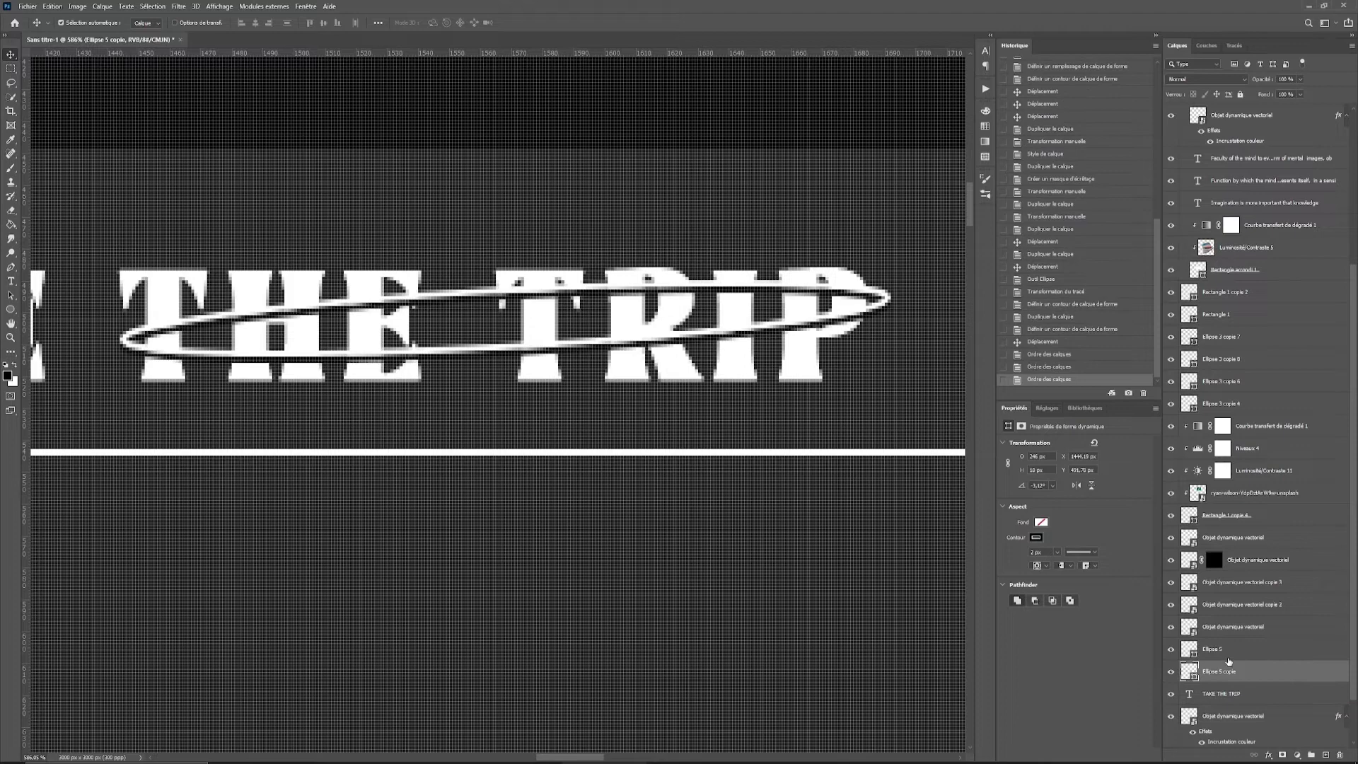
Mask the black ring and brush it out over the R, P and T letters.
{"action": "left_click", "coordinate": [1236, 673]}
{"action": "left_click", "coordinate": [1282, 755]}
{"action": "key", "text": "b"}
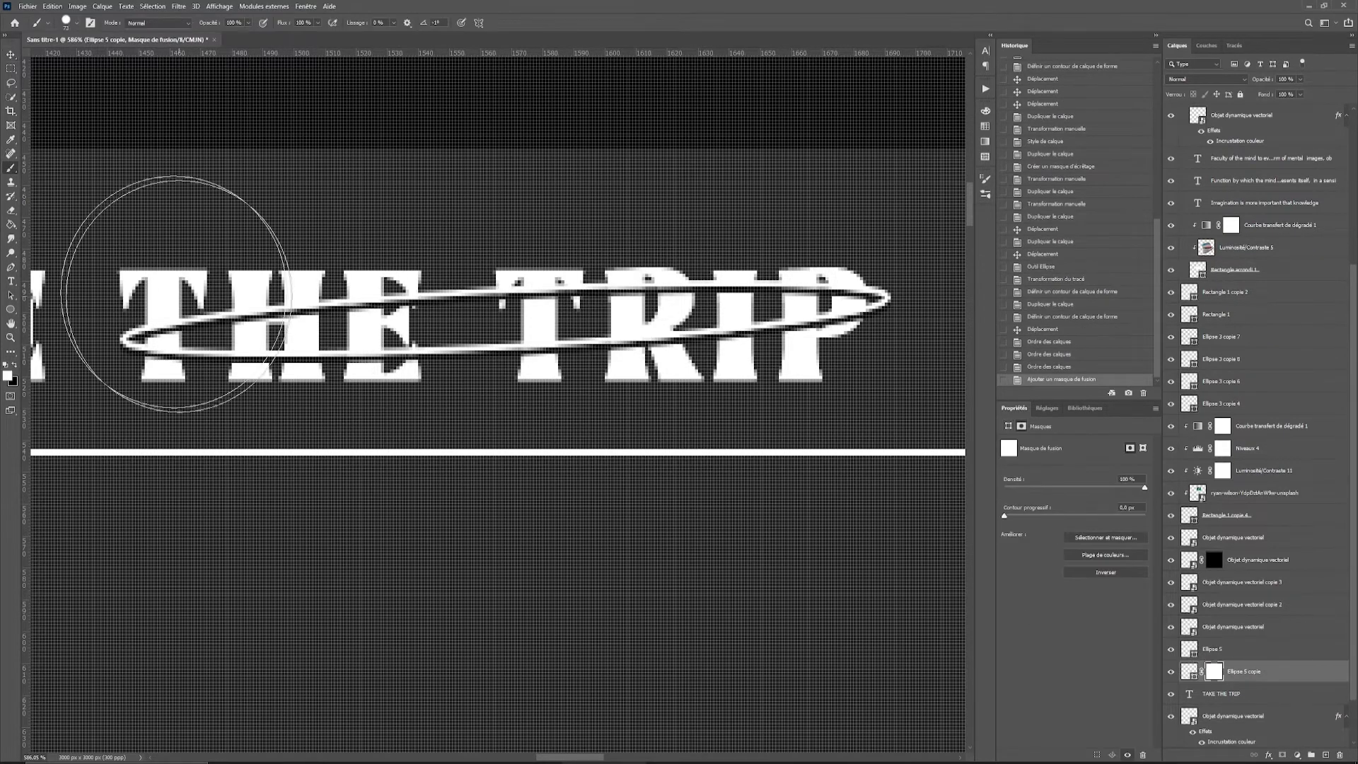
{"action": "left_click", "coordinate": [70, 23]}
{"action": "mouse_move", "coordinate": [189, 334]}
{"action": "left_mouse_down"}
{"action": "mouse_move", "coordinate": [166, 324]}
{"action": "mouse_move", "coordinate": [311, 308]}
{"action": "mouse_move", "coordinate": [443, 328]}
{"action": "left_mouse_up"}
{"action": "left_click_drag", "start_coordinate": [488, 282], "coordinate": [509, 286]}
{"action": "mouse_move", "coordinate": [671, 273]}
{"action": "left_mouse_down"}
{"action": "mouse_move", "coordinate": [708, 279]}
{"action": "mouse_move", "coordinate": [700, 269]}
{"action": "left_mouse_up"}
{"action": "left_click_drag", "start_coordinate": [800, 272], "coordinate": [780, 302]}
{"action": "left_click_drag", "start_coordinate": [649, 333], "coordinate": [510, 343]}
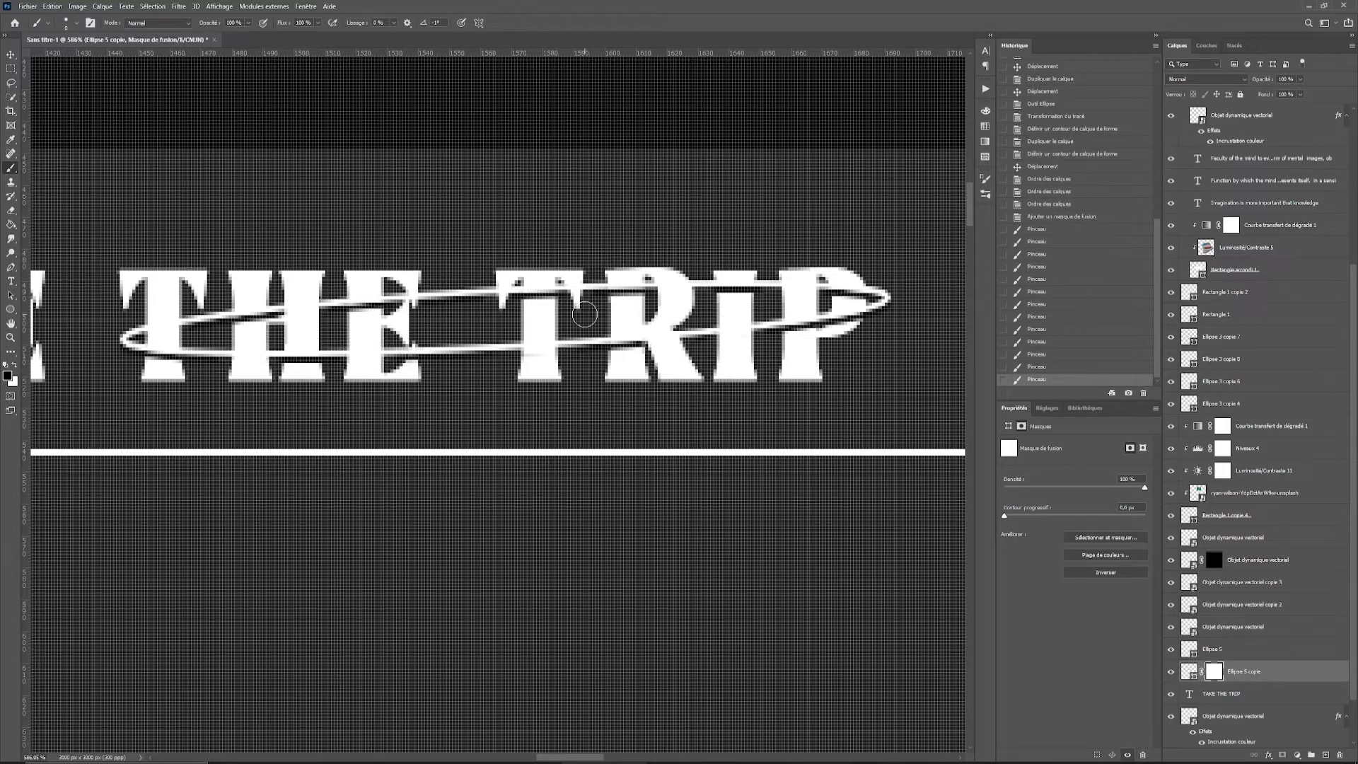
Place a star copy beside TRIP.
{"action": "scroll", "coordinate": [584, 314], "scroll_direction": "down", "scroll_amount": 5}
{"action": "key", "text": "v"}
{"action": "left_click_drag", "start_coordinate": [496, 405], "coordinate": [516, 283]}
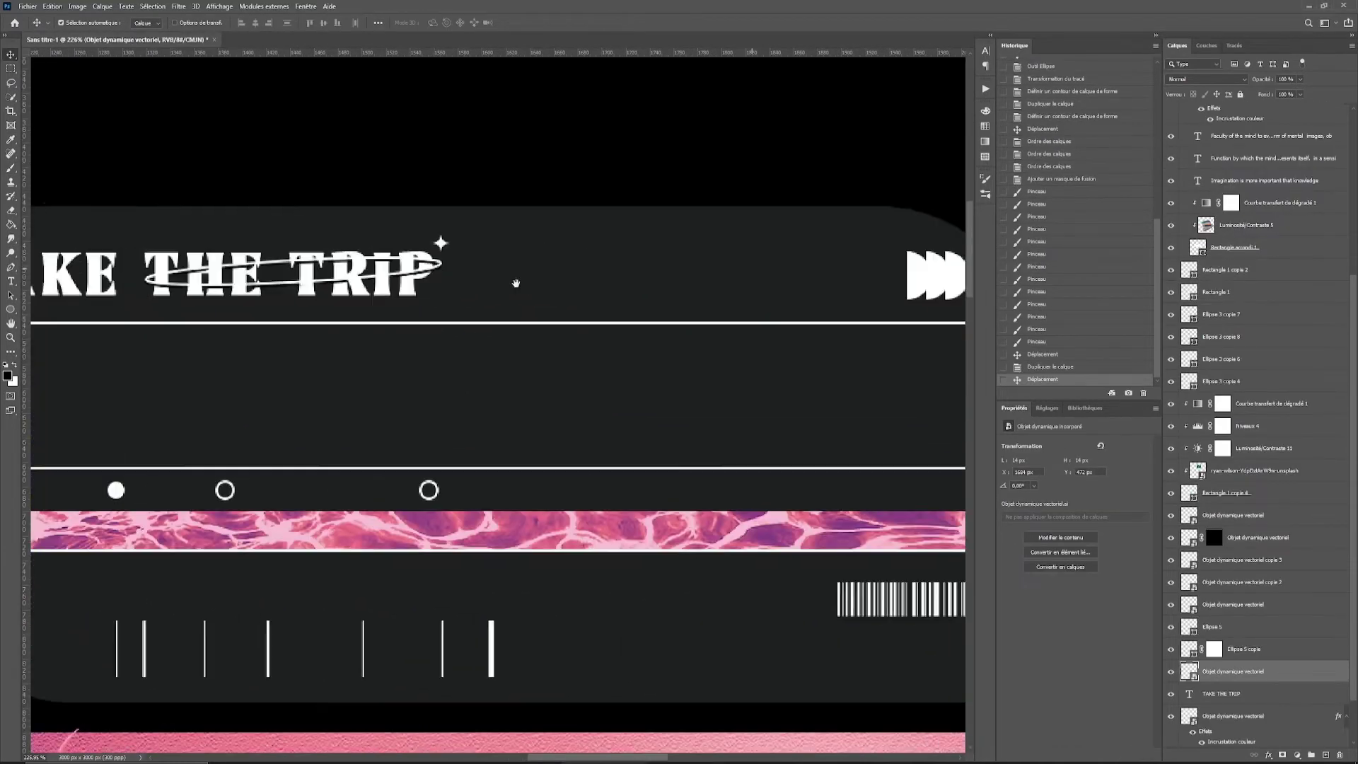
Add a 'Your brain' text line inside the ticket panel and position it.
{"action": "scroll", "coordinate": [627, 283], "scroll_direction": "down", "scroll_amount": 2}
{"action": "key", "text": "t"}
{"action": "left_click", "coordinate": [126, 340]}
{"action": "type", "text": "Your brain"}
{"action": "key", "text": "ctrl+Return"}
{"action": "key", "text": "v"}
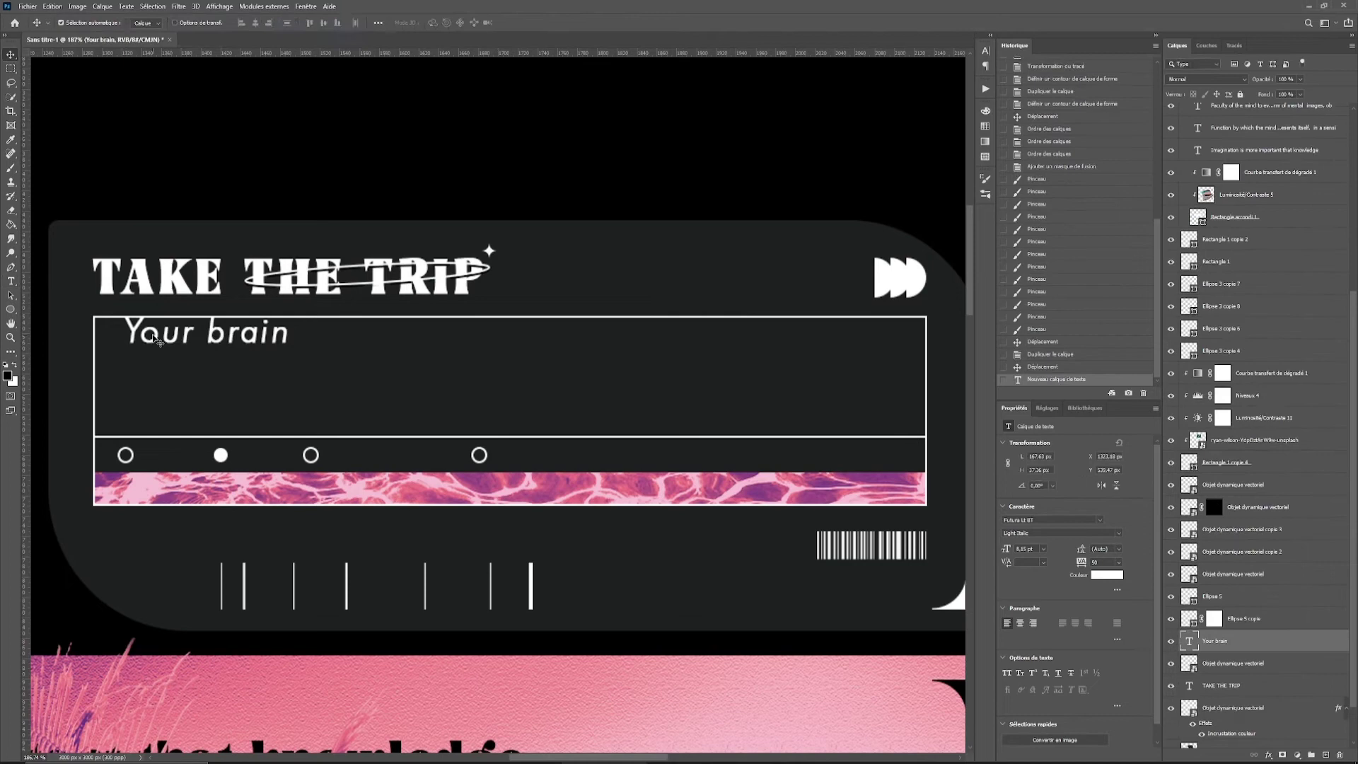
{"action": "left_click_drag", "start_coordinate": [157, 341], "coordinate": [157, 356]}
{"action": "key", "text": "ctrl+t"}
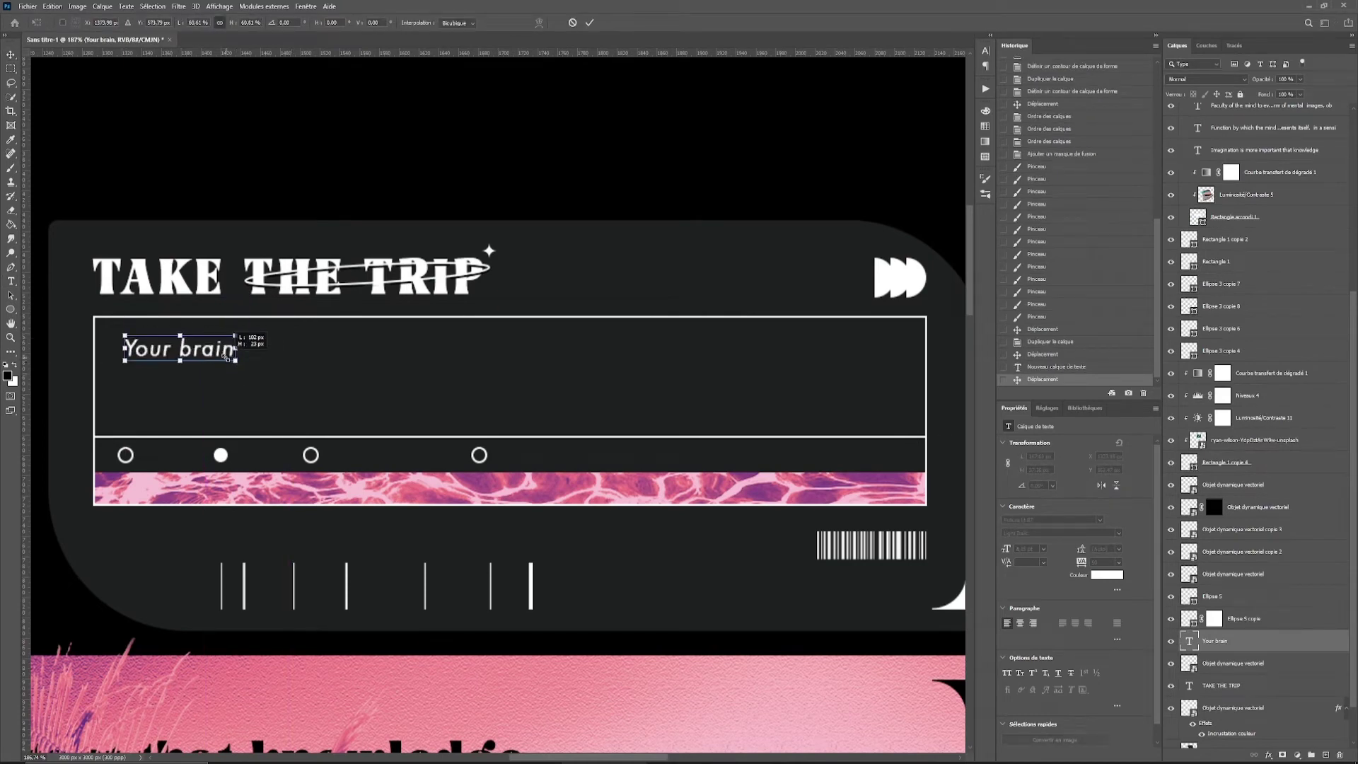
{"action": "key", "text": "Return"}
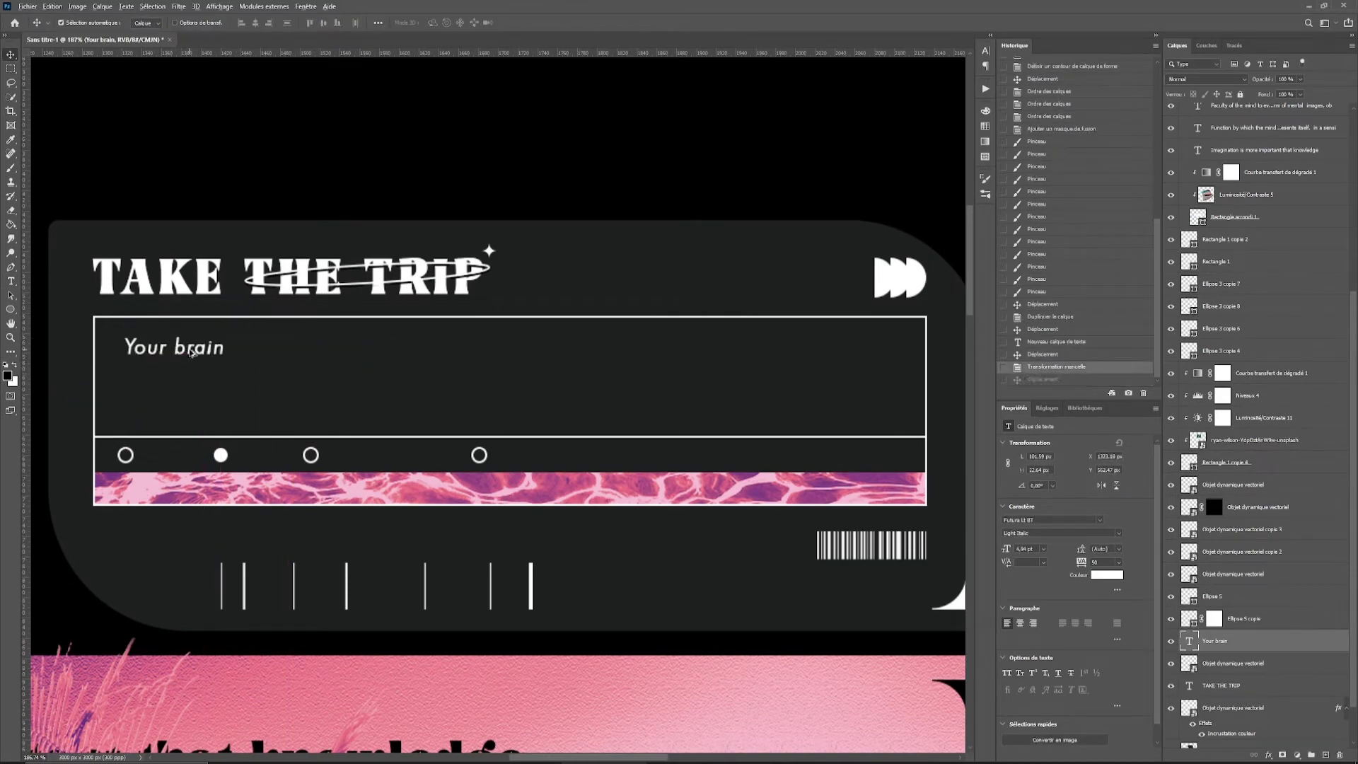
Copy the text to the right and turn it into 'Your inner peace'.
{"action": "key", "text": "t"}
{"action": "left_click_drag", "start_coordinate": [378, 354], "coordinate": [499, 406]}
{"action": "key", "text": "BackSpace"}
{"action": "type", "text": "ce"}
{"action": "key", "text": "ctrl+Return"}
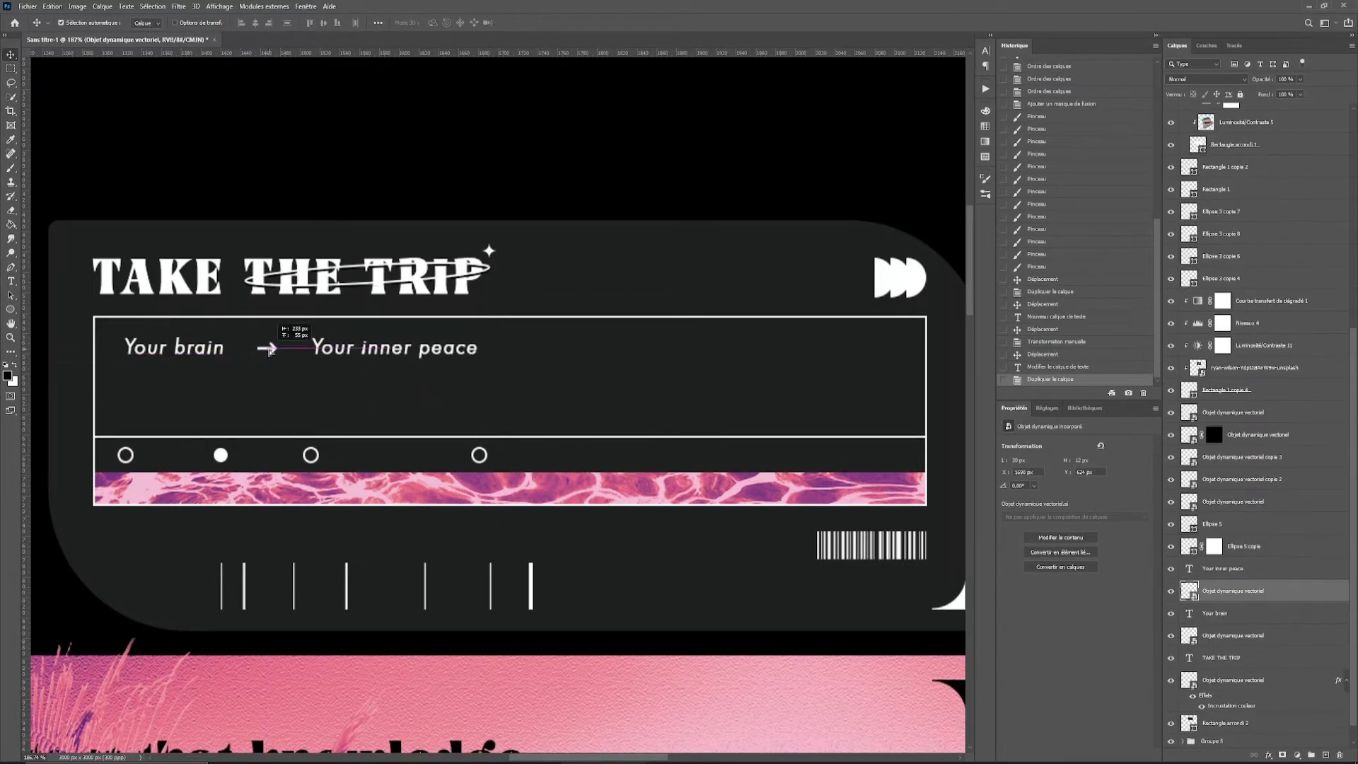
Place the arrow, copy both phrases one line lower as TODAY and FOR EVER.
{"action": "left_click_drag", "start_coordinate": [269, 352], "coordinate": [269, 352]}
{"action": "left_click", "coordinate": [174, 347]}
{"action": "left_click", "coordinate": [364, 349], "text": "shift"}
{"action": "left_click_drag", "start_coordinate": [363, 349], "coordinate": [364, 376]}
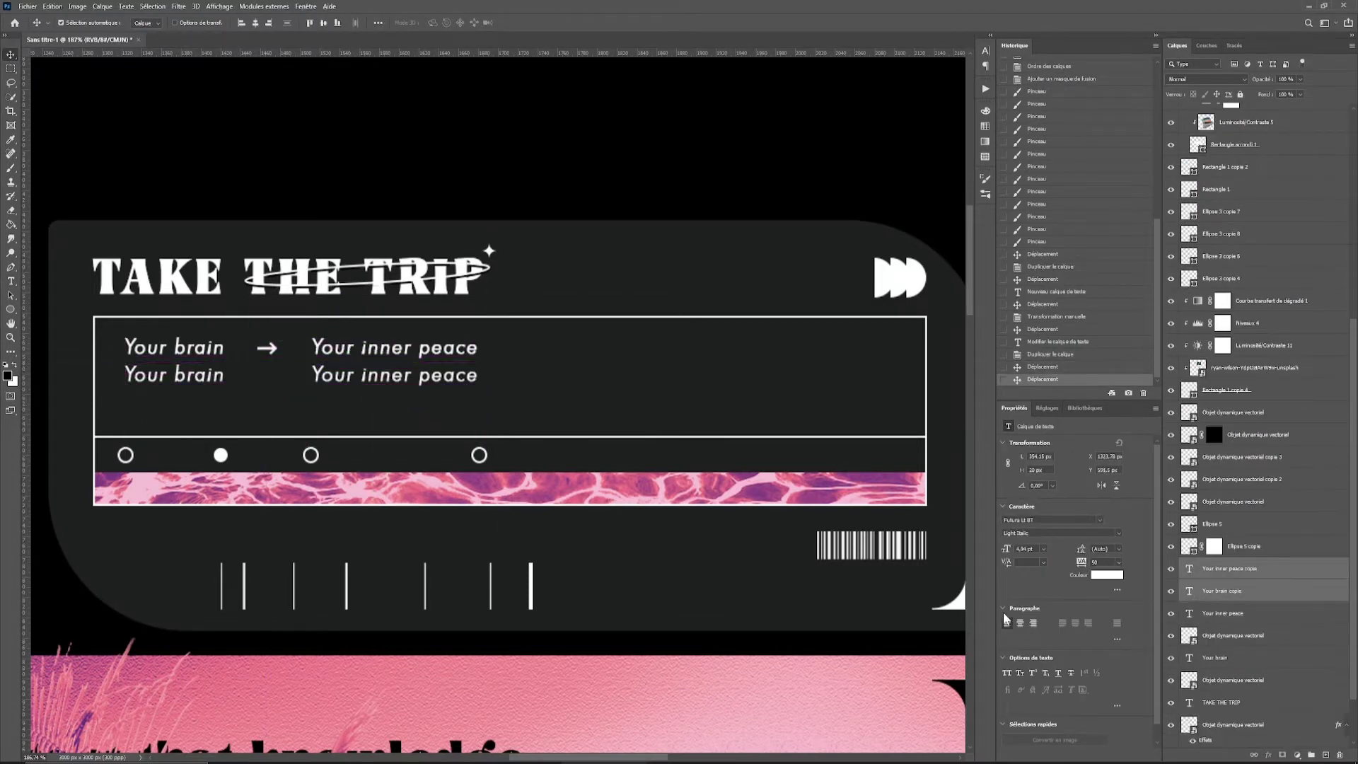
{"action": "double_click", "coordinate": [198, 372]}
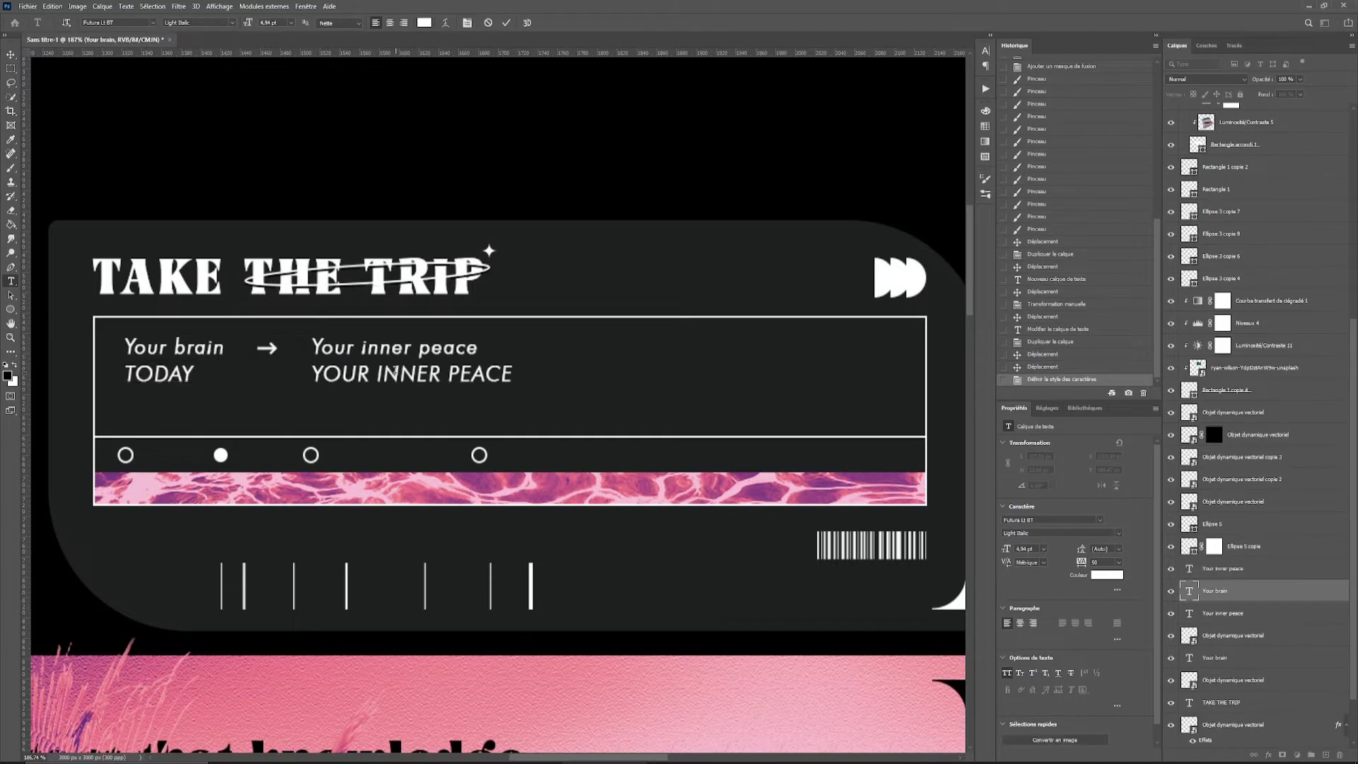
{"action": "double_click", "coordinate": [397, 379]}
{"action": "type", "text": "FOR EVER"}
{"action": "key", "text": "ctrl+Return"}
Set TODAY and FOR EVER to Futura Light with tracking 200.
{"action": "left_click", "coordinate": [1100, 520]}
{"action": "left_click", "coordinate": [1064, 544]}
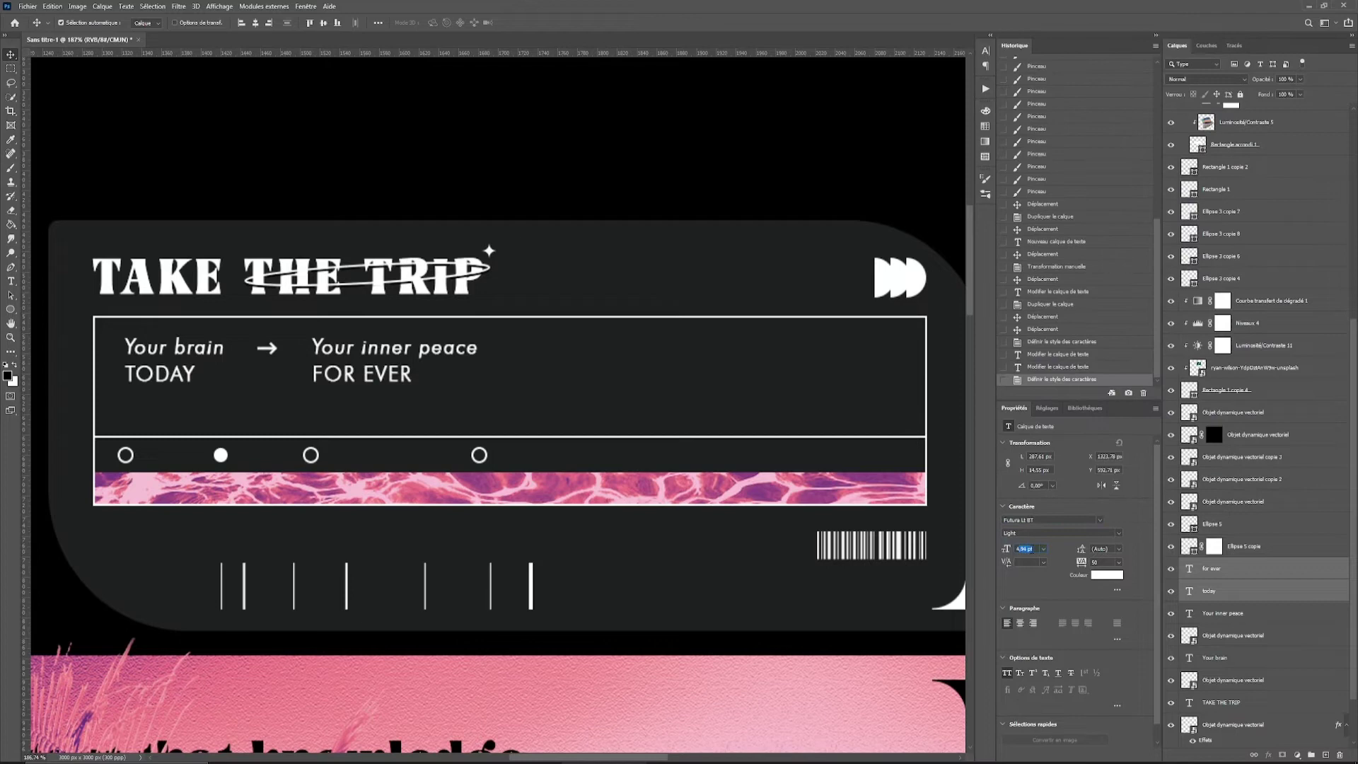
{"action": "scroll", "coordinate": [1032, 541], "scroll_direction": "down", "scroll_amount": 3}
{"action": "left_click", "coordinate": [1118, 553]}
{"action": "left_click", "coordinate": [1114, 667]}
{"action": "left_click", "coordinate": [1118, 553]}
{"action": "left_click", "coordinate": [1109, 681]}
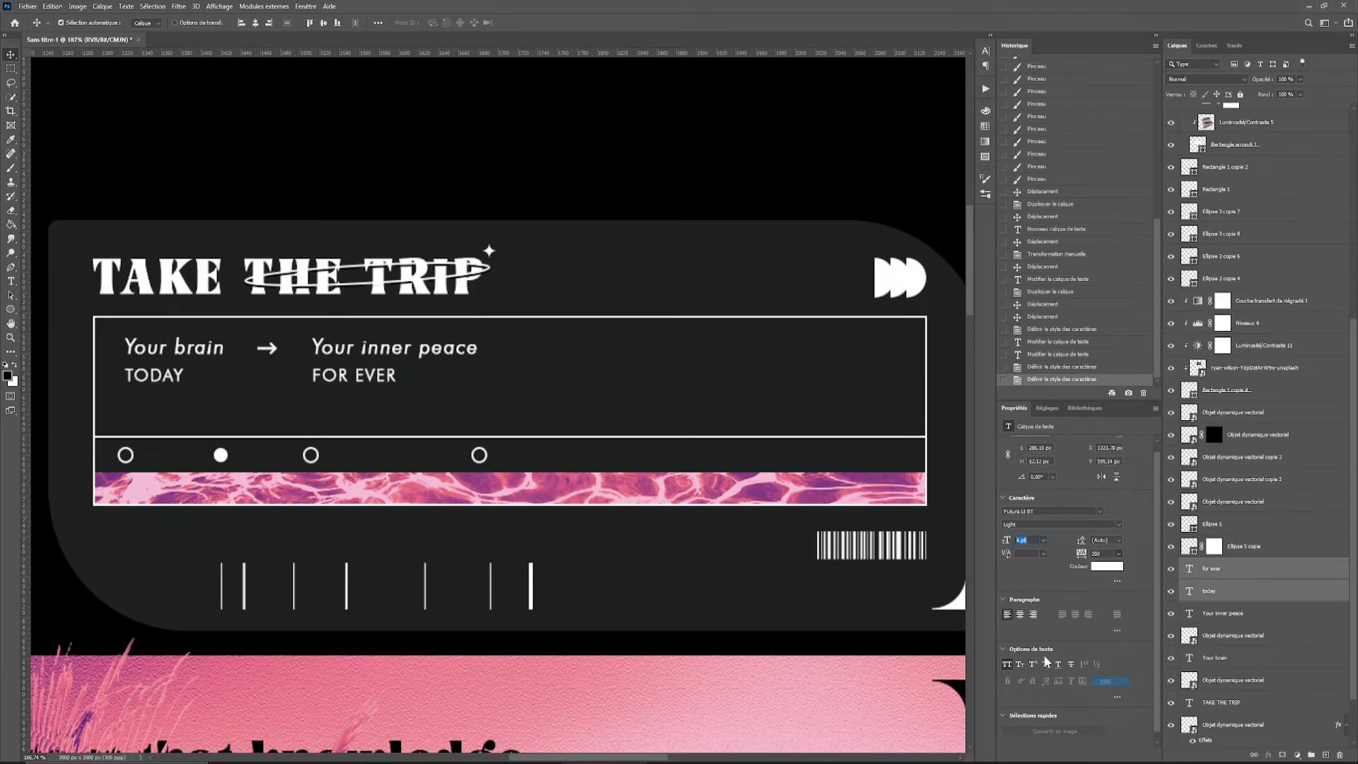
{"action": "scroll", "coordinate": [457, 150], "scroll_direction": "right", "scroll_amount": 2}
Copy a text line into the bottom bar and retype it as the 'All our creative trip in your dream' tagline.
{"action": "left_click_drag", "start_coordinate": [294, 365], "coordinate": [606, 472]}
{"action": "key", "text": "t"}
{"action": "left_click", "coordinate": [606, 473]}
{"action": "key", "text": "ctrl+a"}
{"action": "type", "text": "A"}
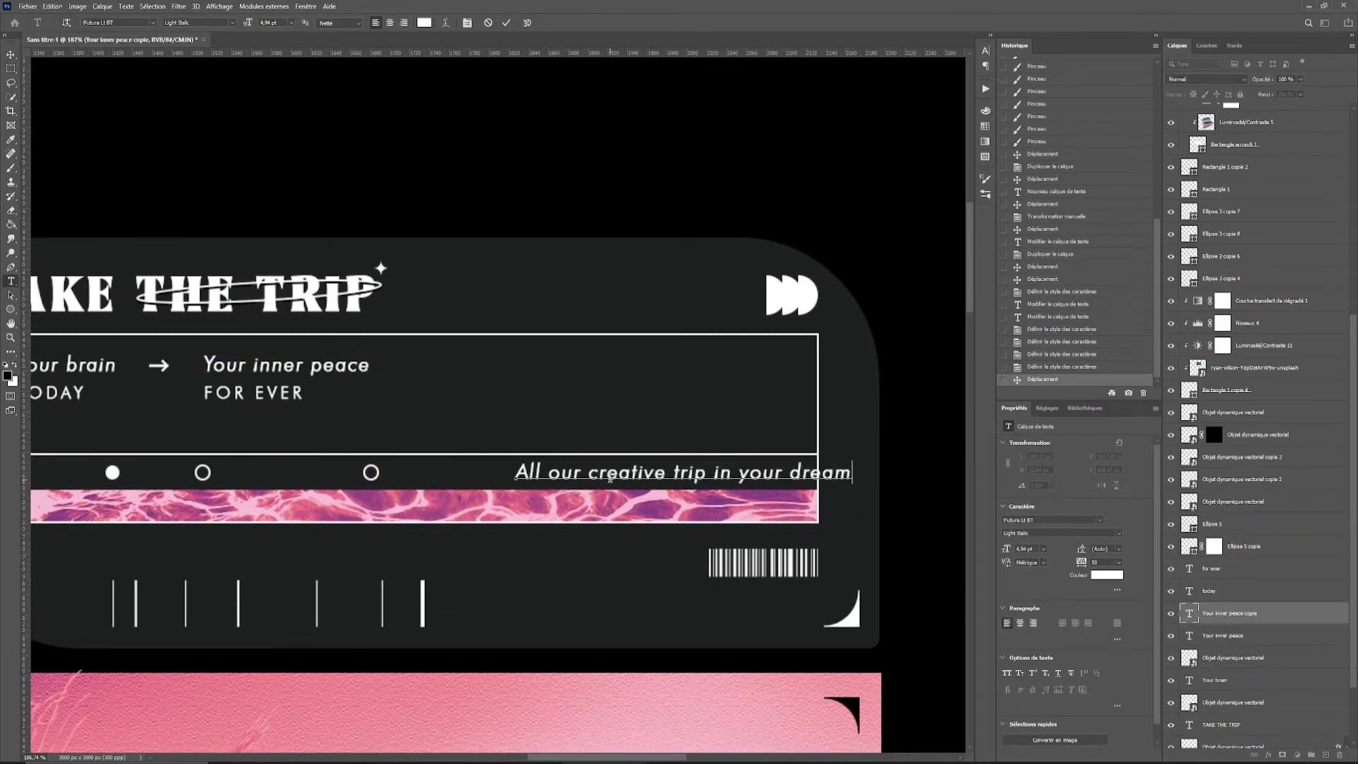
Set the tagline to 4 pt and align it with the box's right edge.
{"action": "key", "text": "ctrl+a"}
{"action": "left_click", "coordinate": [1026, 548]}
{"action": "type", "text": "4"}
{"action": "key", "text": "Return"}
{"action": "left_click", "coordinate": [10, 55]}
{"action": "left_click_drag", "start_coordinate": [591, 473], "coordinate": [606, 472]}
{"action": "double_click", "coordinate": [606, 472]}
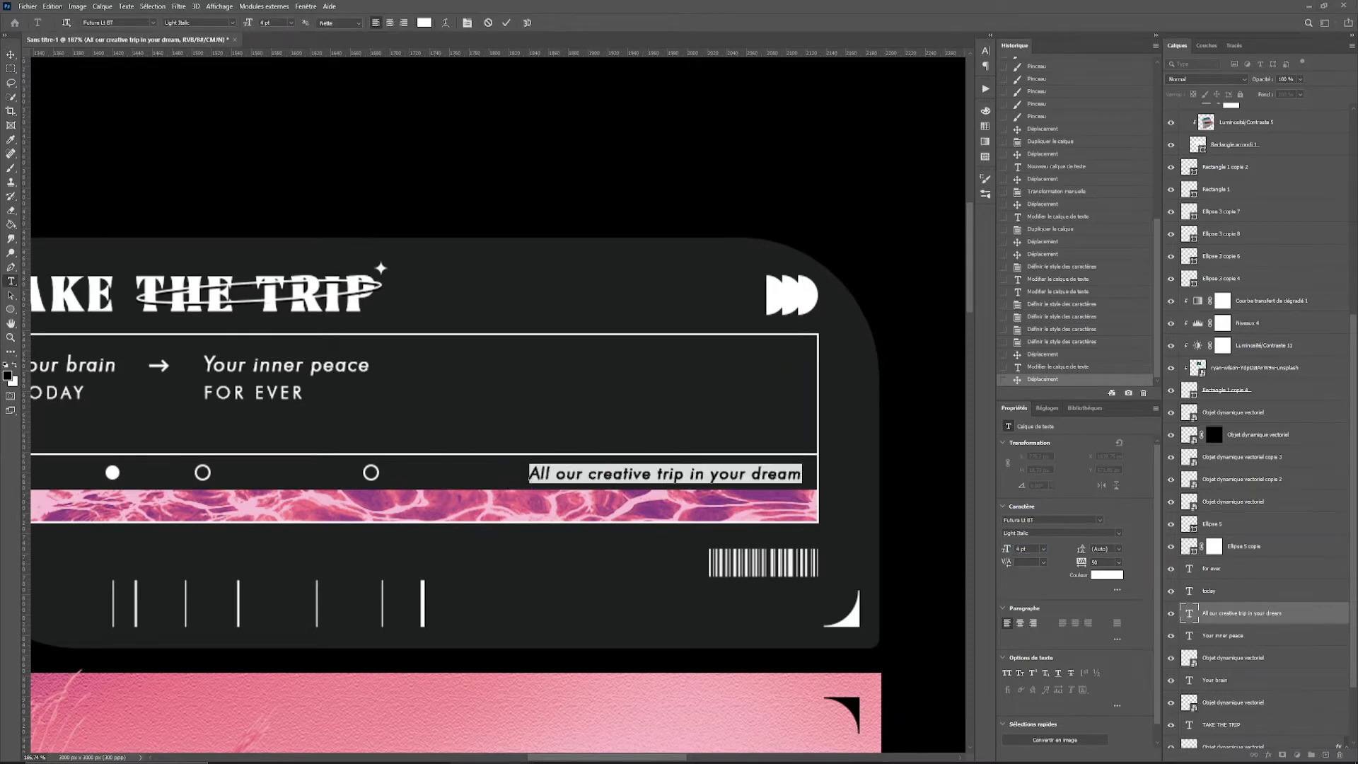
{"action": "left_click", "coordinate": [10, 55]}
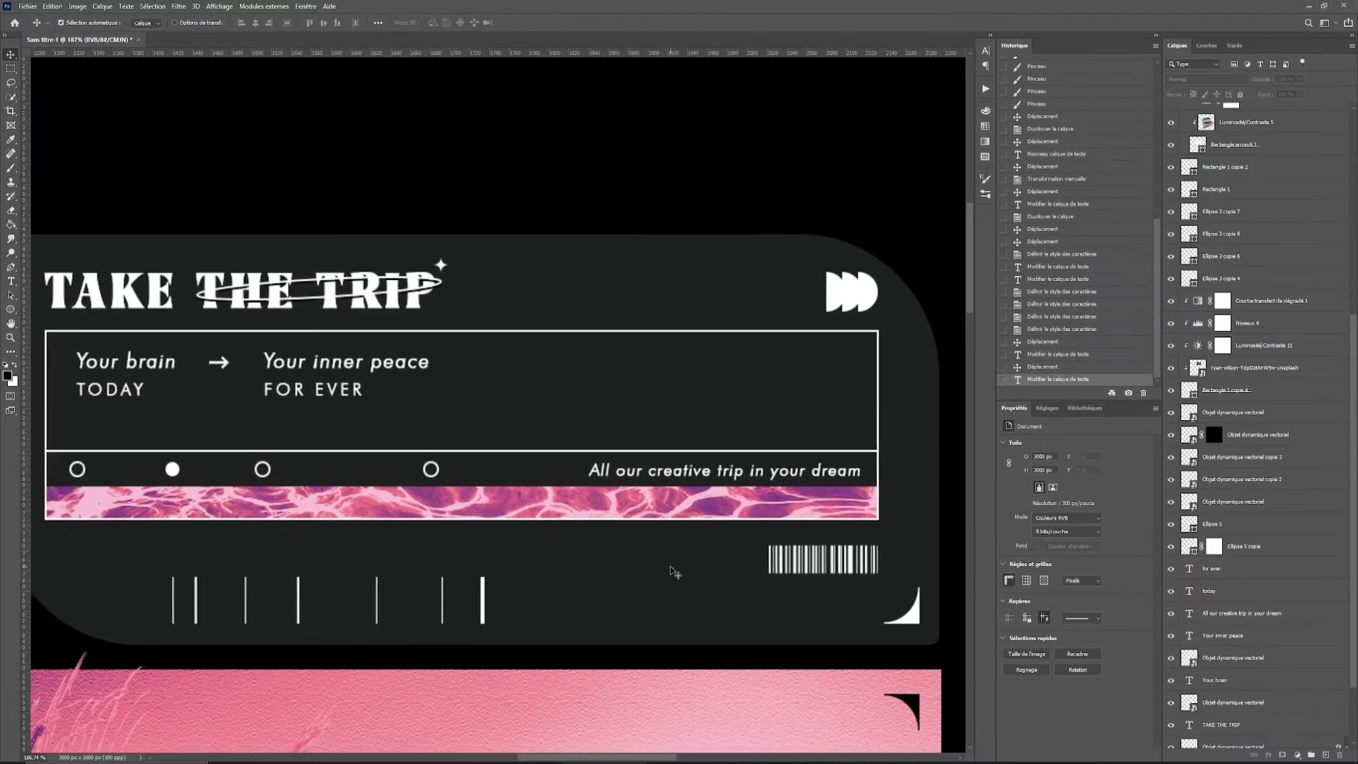
Copy the tagline below the panel as the '*no return journey allowed' note, then raise the dashed strip.
{"action": "scroll", "coordinate": [691, 465], "scroll_direction": "down", "scroll_amount": 2}
{"action": "left_click_drag", "start_coordinate": [692, 465], "coordinate": [196, 524]}
{"action": "double_click", "coordinate": [253, 513]}
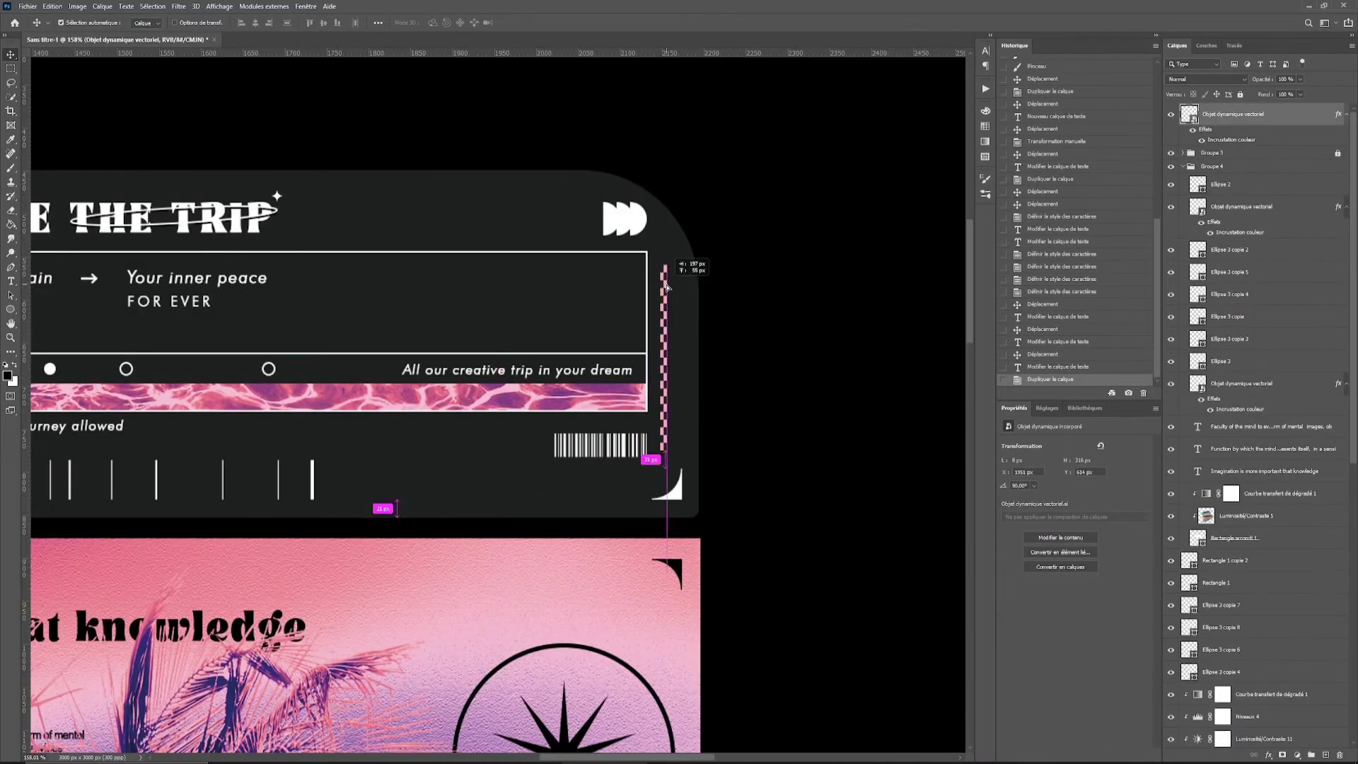
{"action": "left_click_drag", "start_coordinate": [666, 286], "coordinate": [664, 272]}
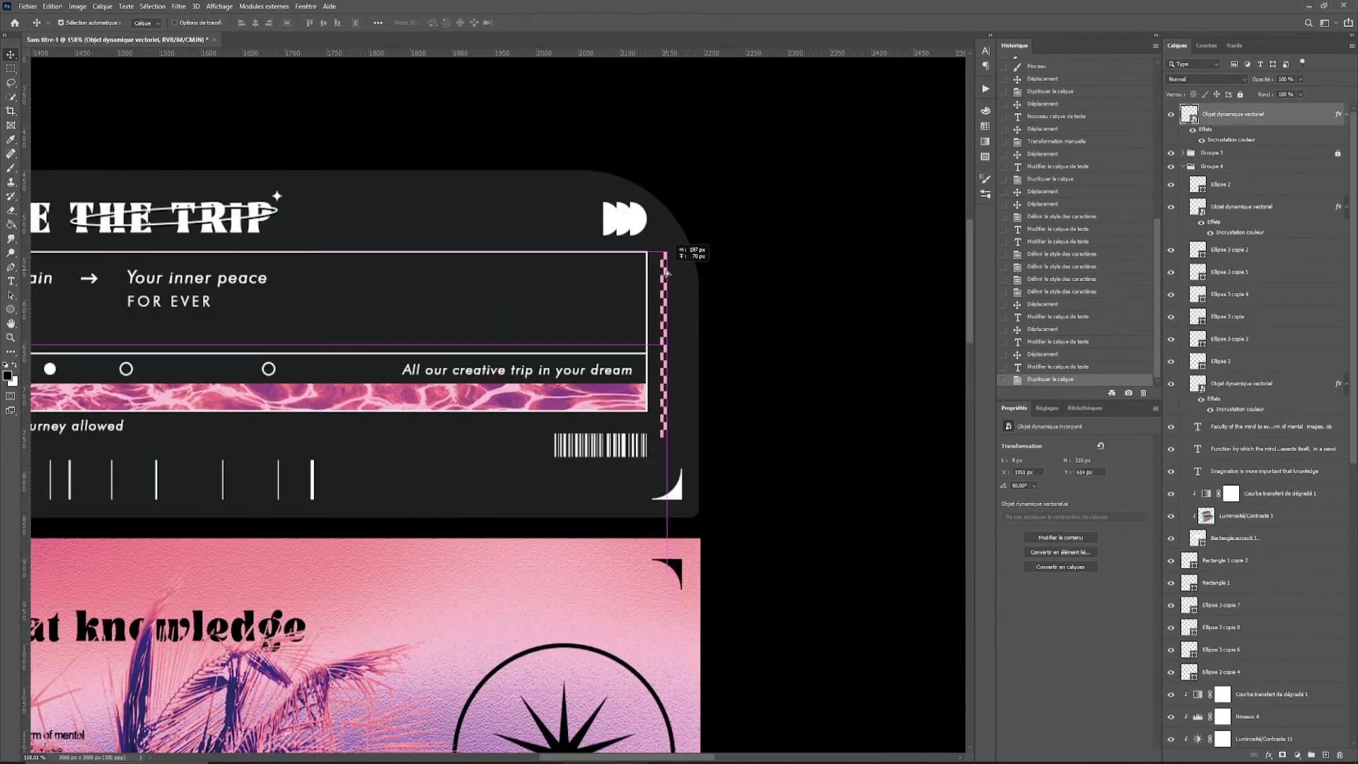
Resize the dashed strip and copy a text line to the panel's right as FOR FREE.
{"action": "key", "text": "ctrl+t"}
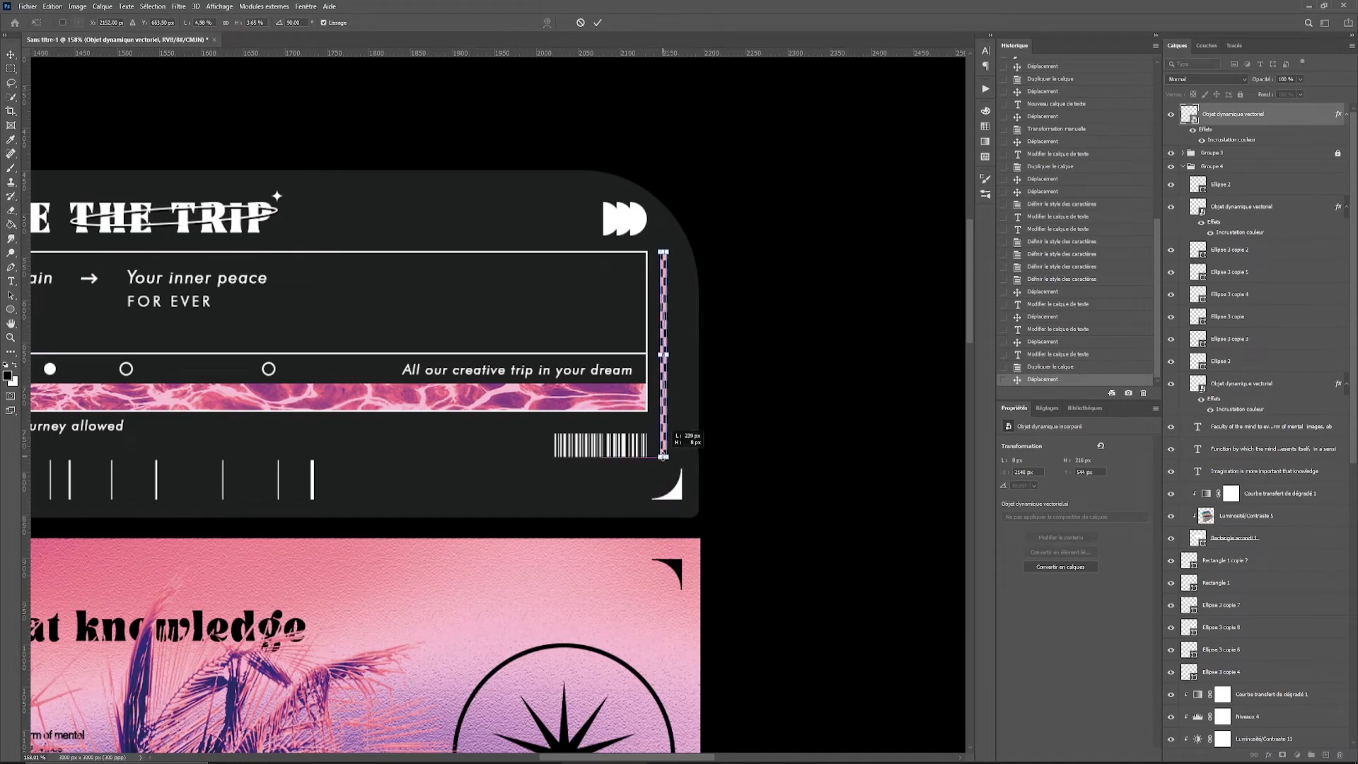
{"action": "key", "text": "Return"}
{"action": "left_click_drag", "start_coordinate": [254, 279], "coordinate": [582, 287]}
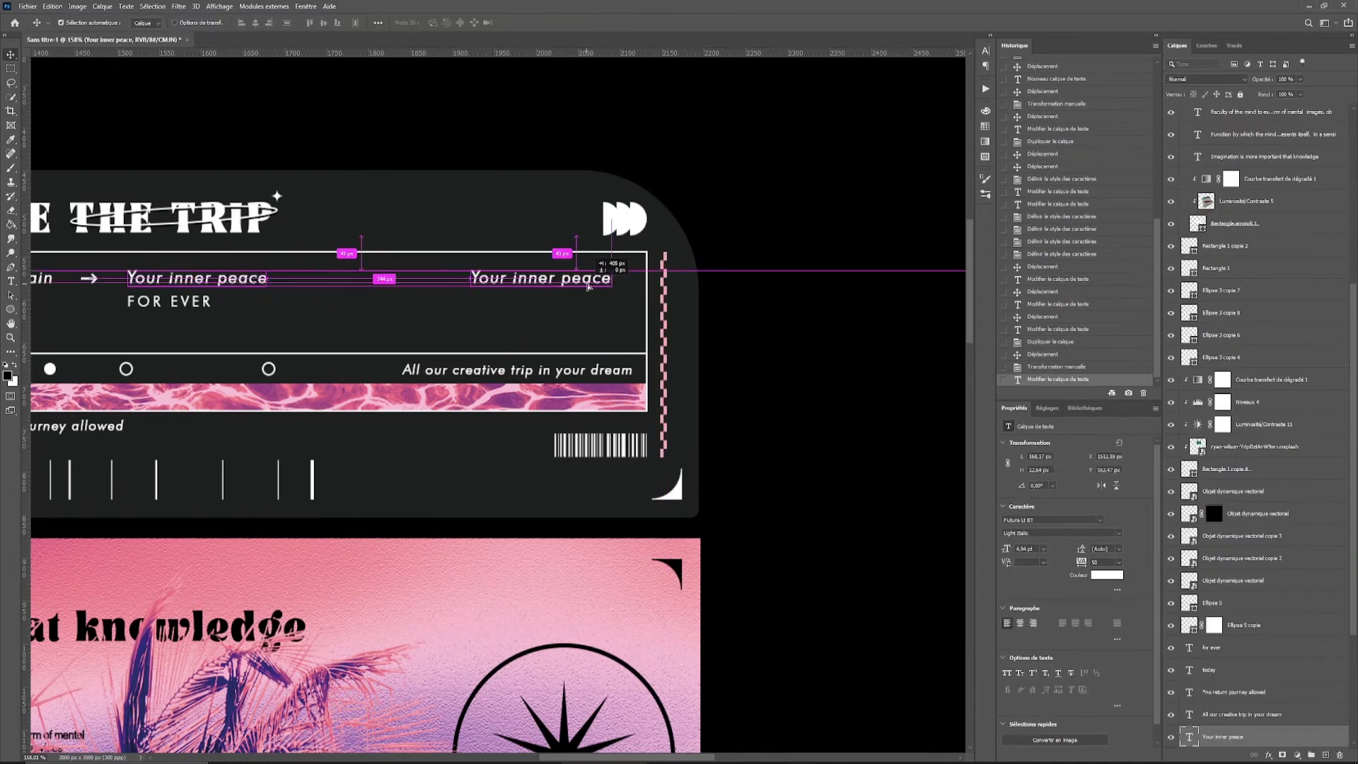
{"action": "double_click", "coordinate": [581, 280]}
{"action": "key", "text": "ctrl+a"}
{"action": "type", "text": "FO"}
{"action": "key", "text": "ctrl+Return"}
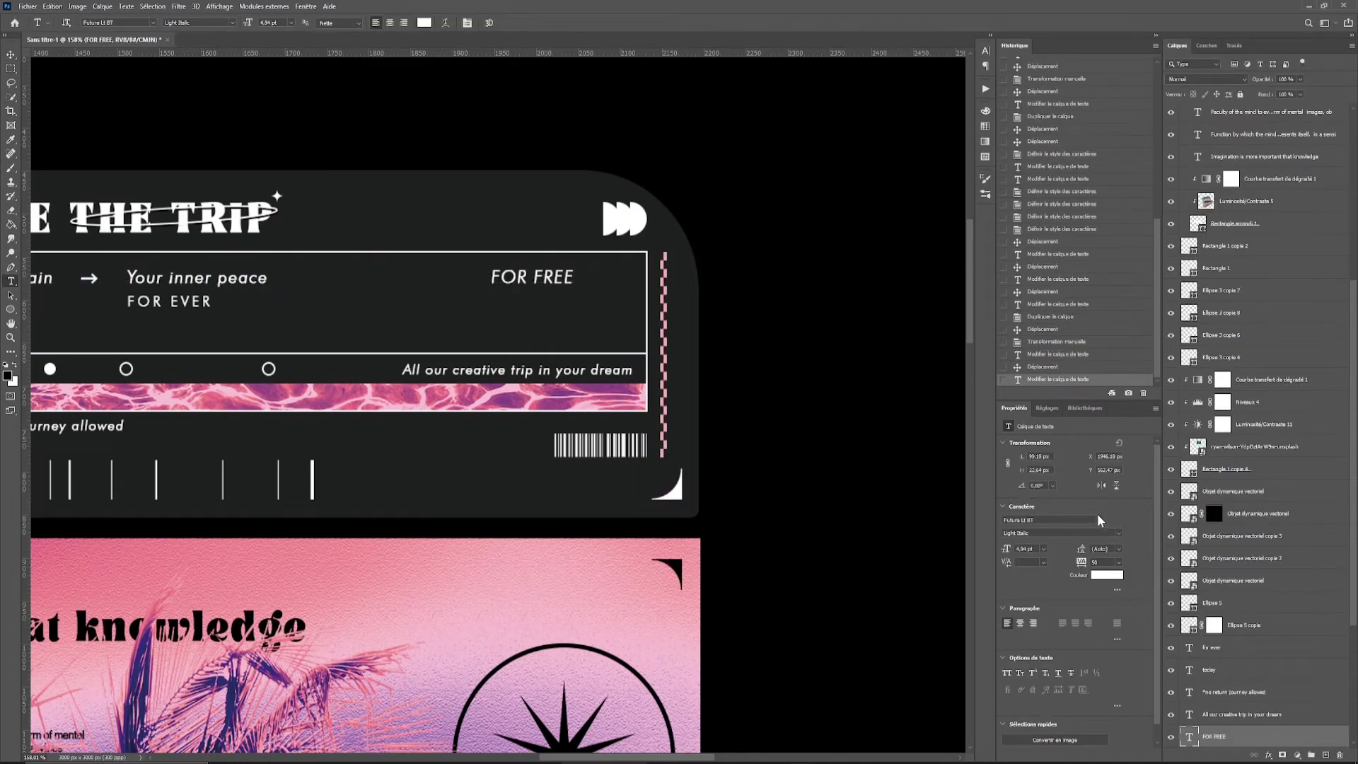
Make FOR FREE Futura Bold at 18 pt, then scale it down to fit the panel.
{"action": "type", "text": "Futura"}
{"action": "left_click", "coordinate": [1060, 566]}
{"action": "left_click", "coordinate": [1118, 563]}
{"action": "left_click", "coordinate": [1006, 548]}
{"action": "type", "text": "9"}
{"action": "key", "text": "Return"}
{"action": "type", "text": "18"}
{"action": "key", "text": "Return"}
{"action": "key", "text": "ctrl+t"}
{"action": "mouse_move", "coordinate": [682, 249]}
{"action": "left_mouse_down"}
{"action": "mouse_move", "coordinate": [634, 260]}
{"action": "mouse_move", "coordinate": [612, 286]}
{"action": "left_mouse_up"}
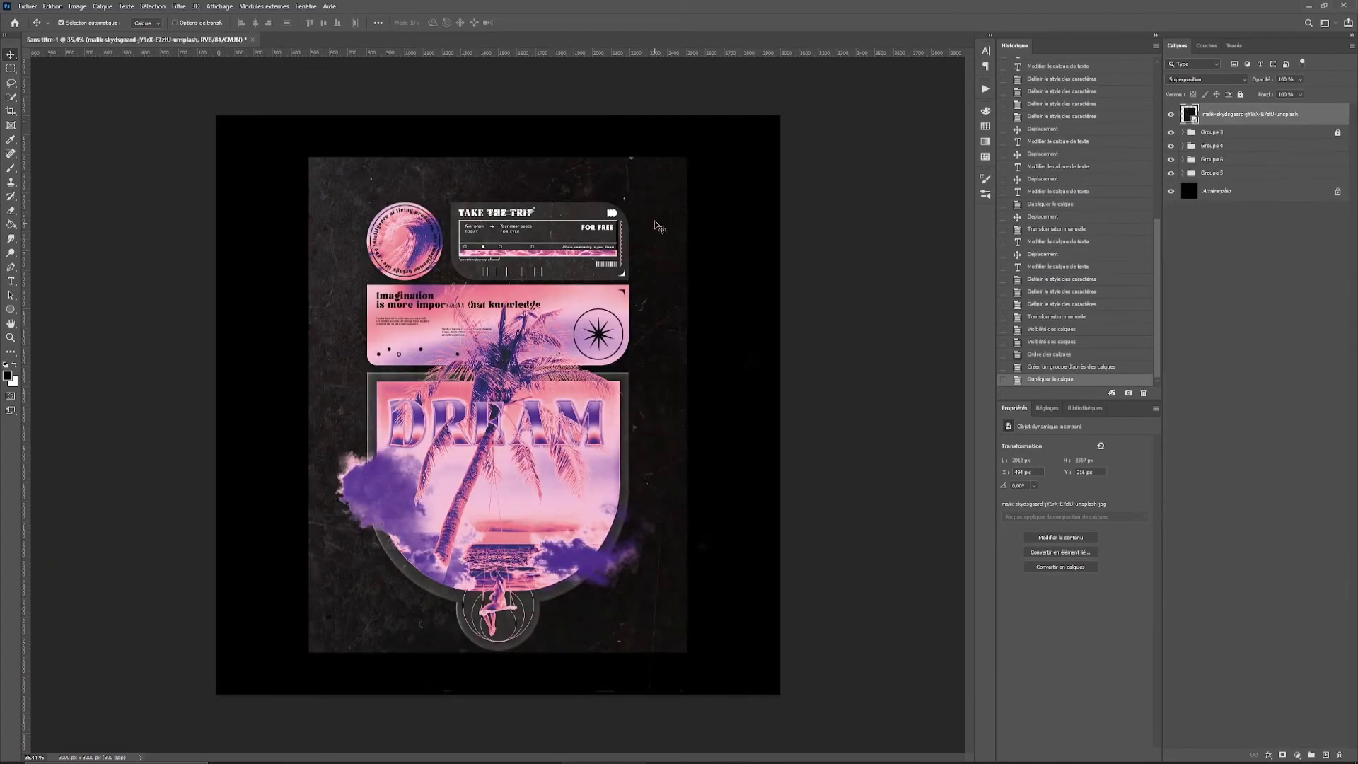
Group the panel groups and clip the grunge texture to the group.
{"action": "left_click_drag", "start_coordinate": [658, 226], "coordinate": [658, 237]}
{"action": "left_click", "coordinate": [1245, 173], "text": "shift"}
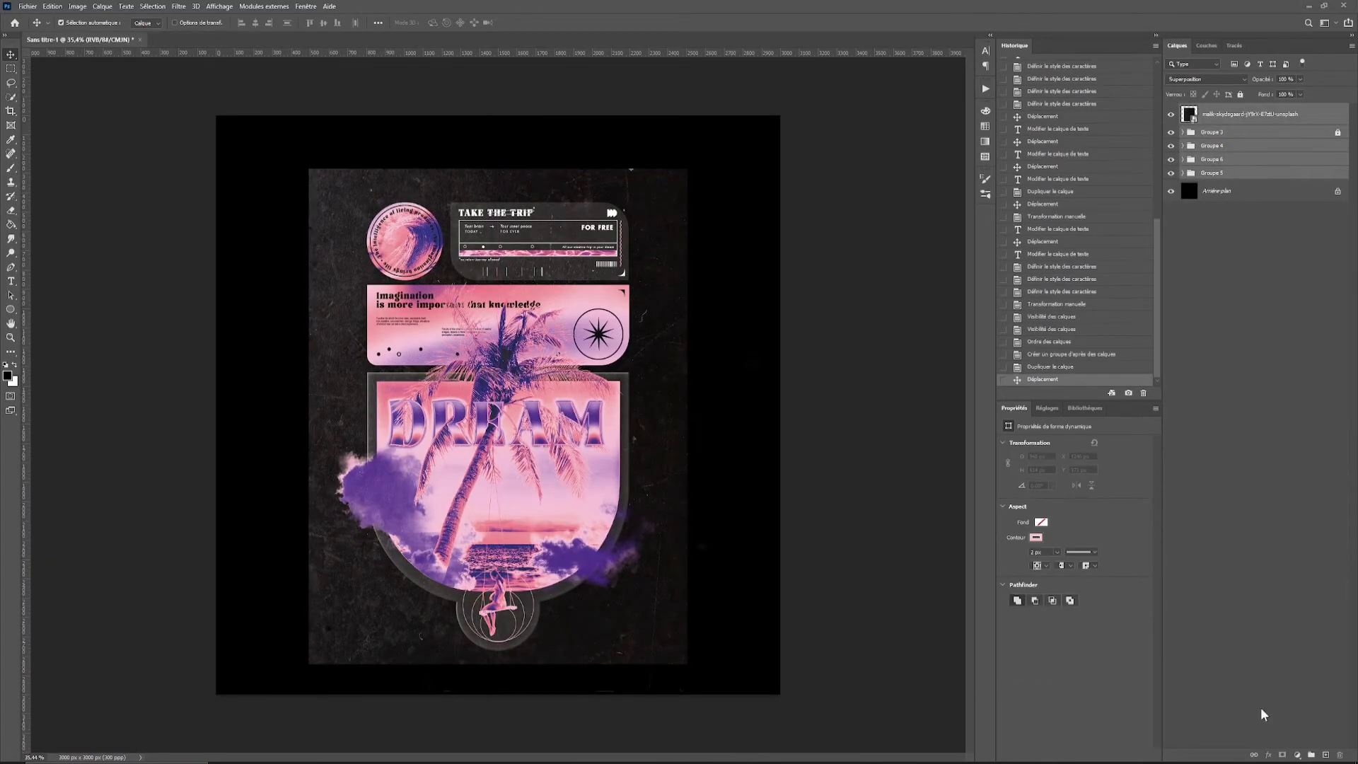
{"action": "left_click", "coordinate": [1337, 132]}
{"action": "key", "text": "ctrl+g"}
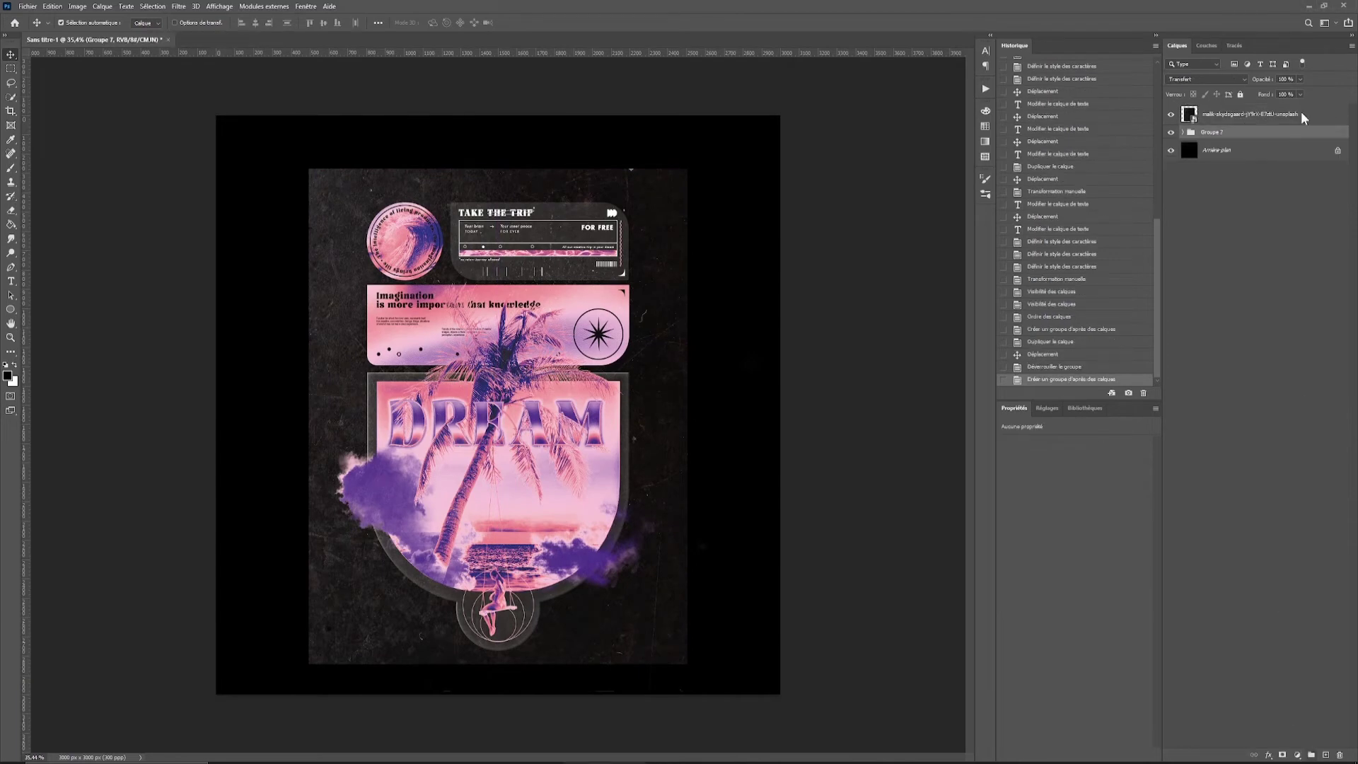
{"action": "left_click", "coordinate": [1190, 124], "text": "alt"}
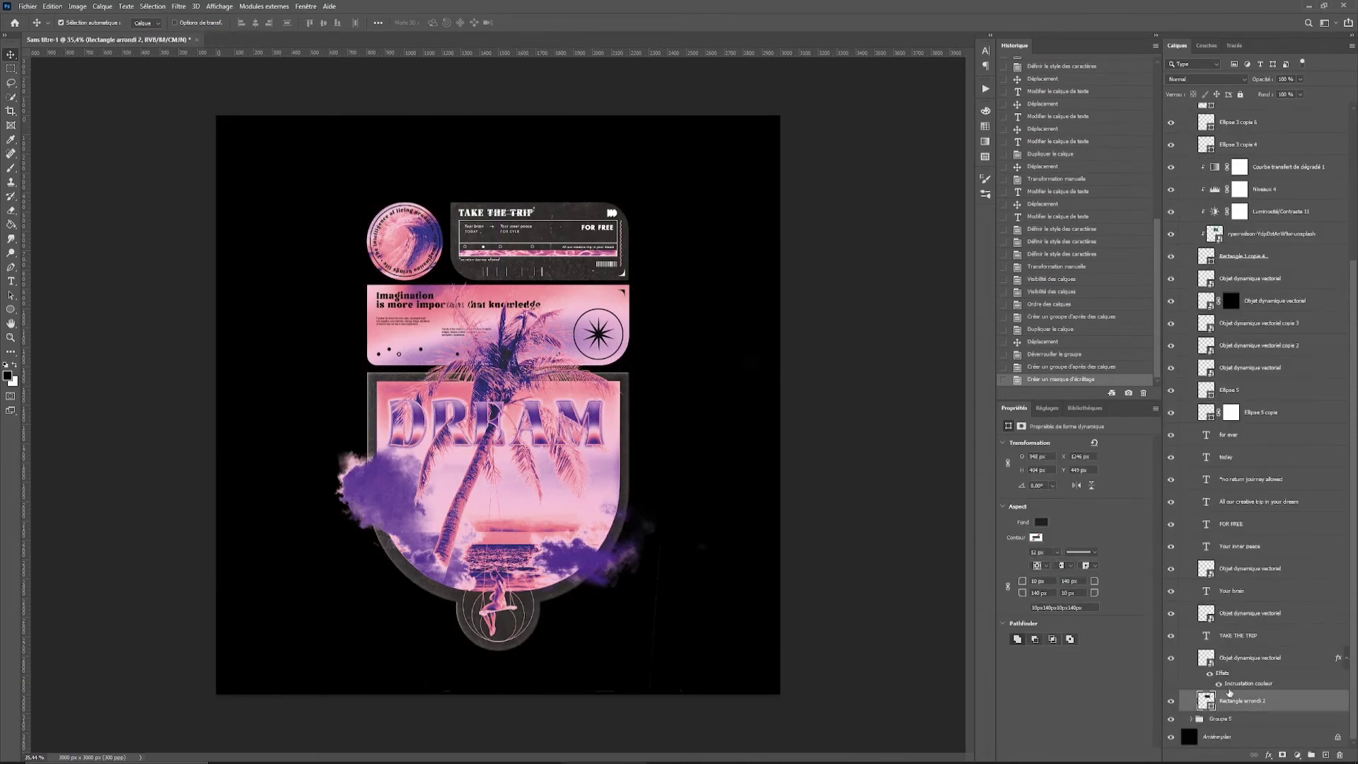
Give Rectangle arrondi 2 a shallower Bevel & Emboss and an Inner Glow.
{"action": "double_click", "coordinate": [1253, 726]}
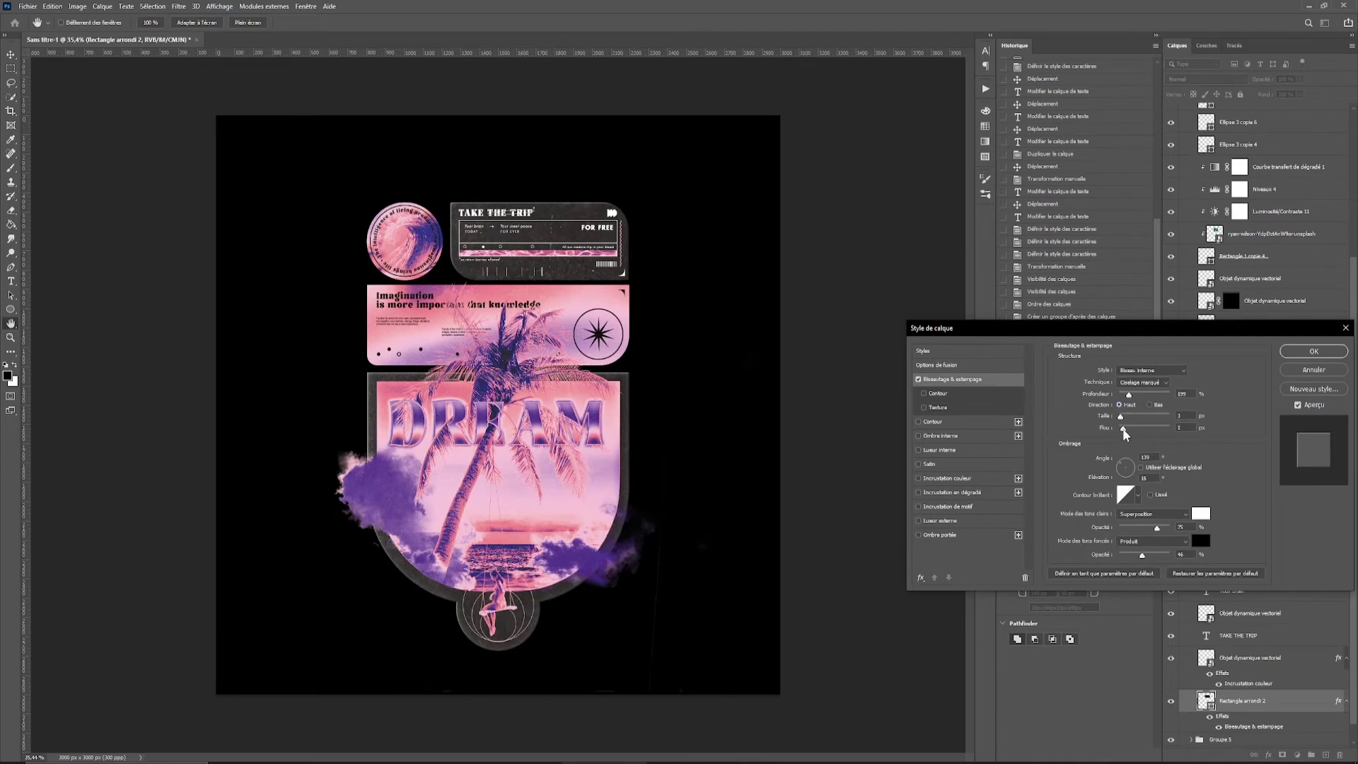
{"action": "left_click_drag", "start_coordinate": [1130, 394], "coordinate": [1126, 394]}
{"action": "left_click", "coordinate": [952, 449]}
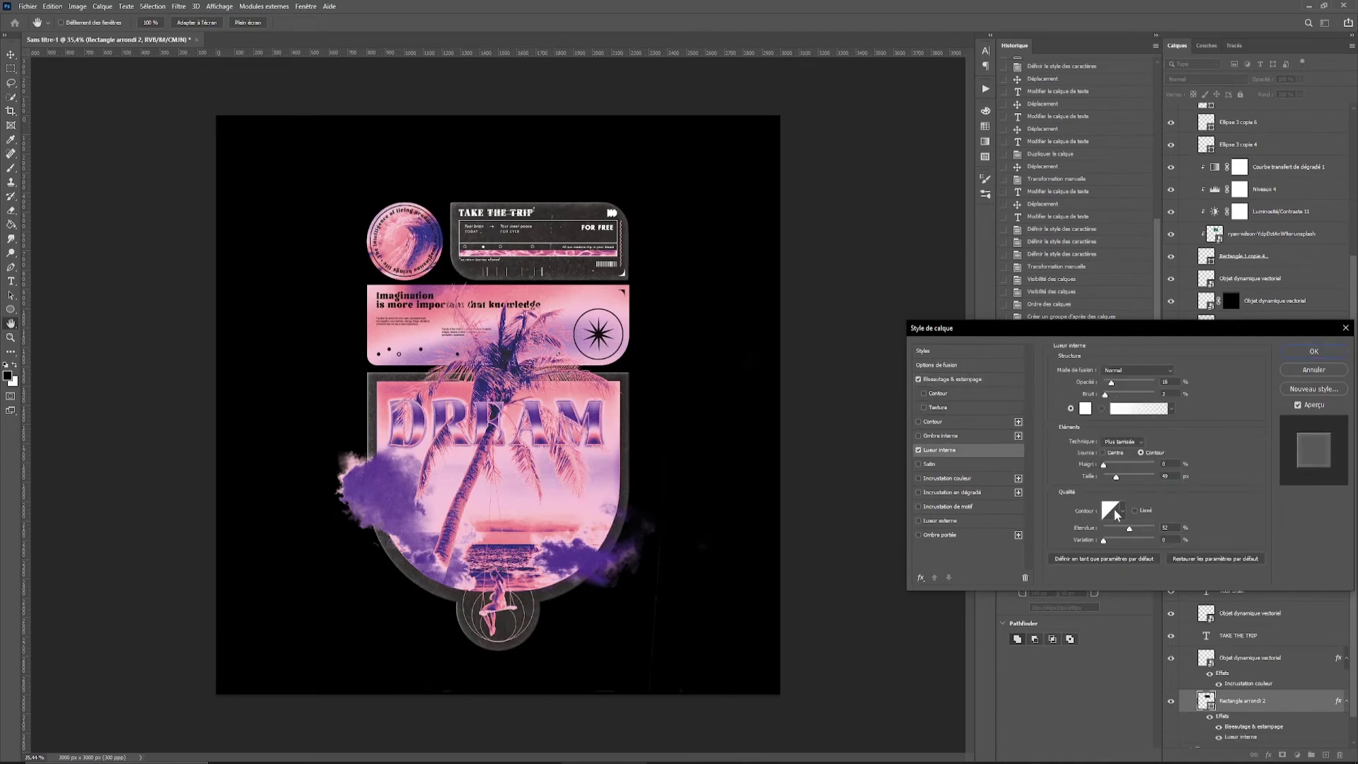
{"action": "left_click", "coordinate": [1288, 353]}
Duplicate the layer and shift the brightness/contrast adjustment in the layer stack.
{"action": "key", "text": "ctrl+j"}
{"action": "scroll", "coordinate": [1253, 354], "scroll_direction": "up", "scroll_amount": 5}
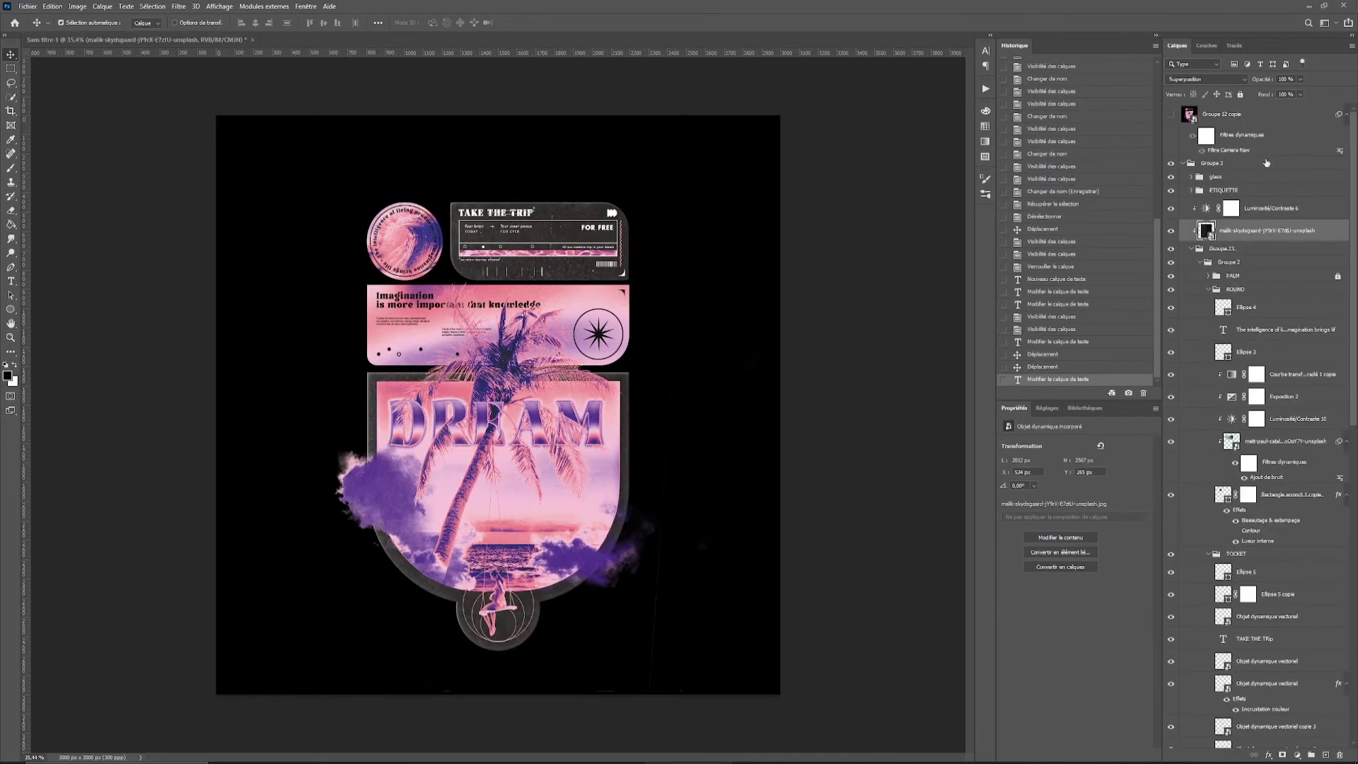
{"action": "left_click", "coordinate": [1254, 117]}
{"action": "key", "text": "ctrl+bracketleft"}
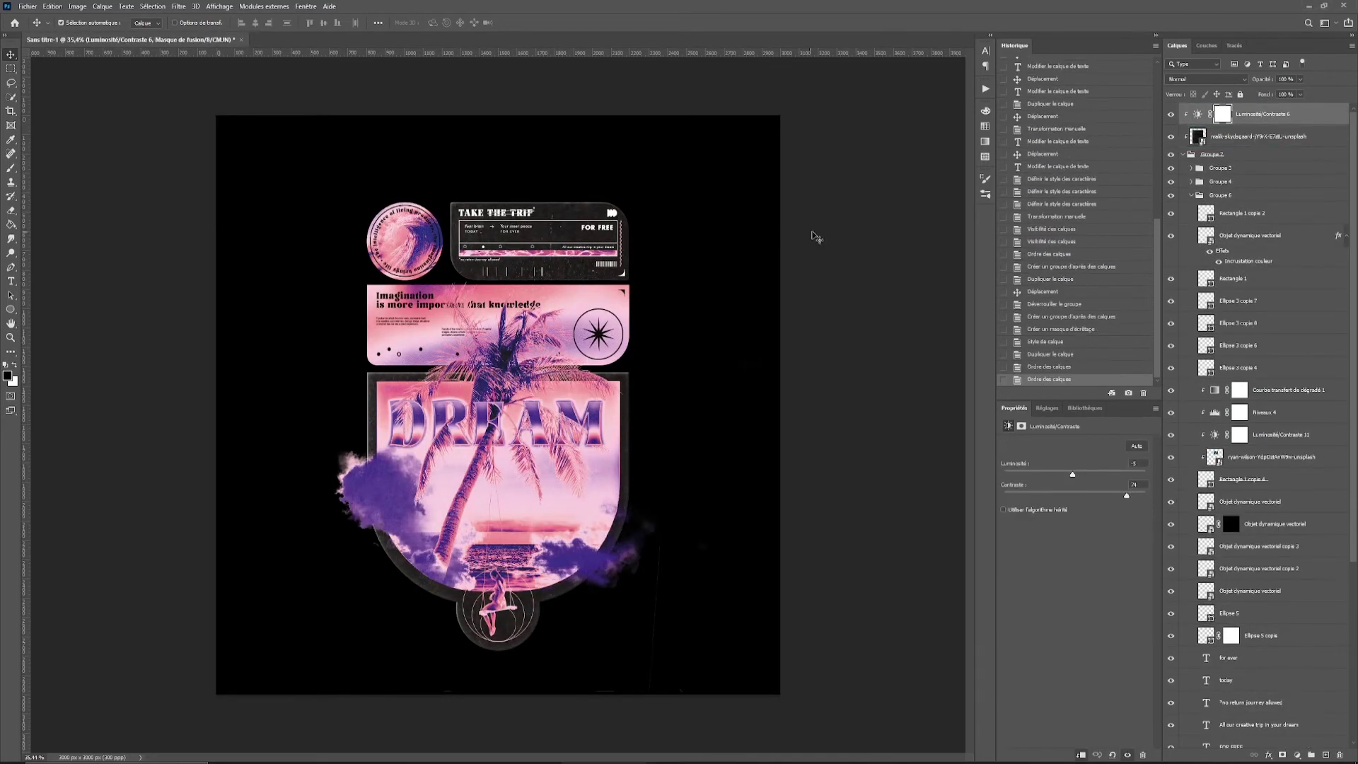
{"action": "key", "text": "ctrl+bracketright"}
{"action": "scroll", "coordinate": [782, 394], "scroll_direction": "up", "scroll_amount": 2}
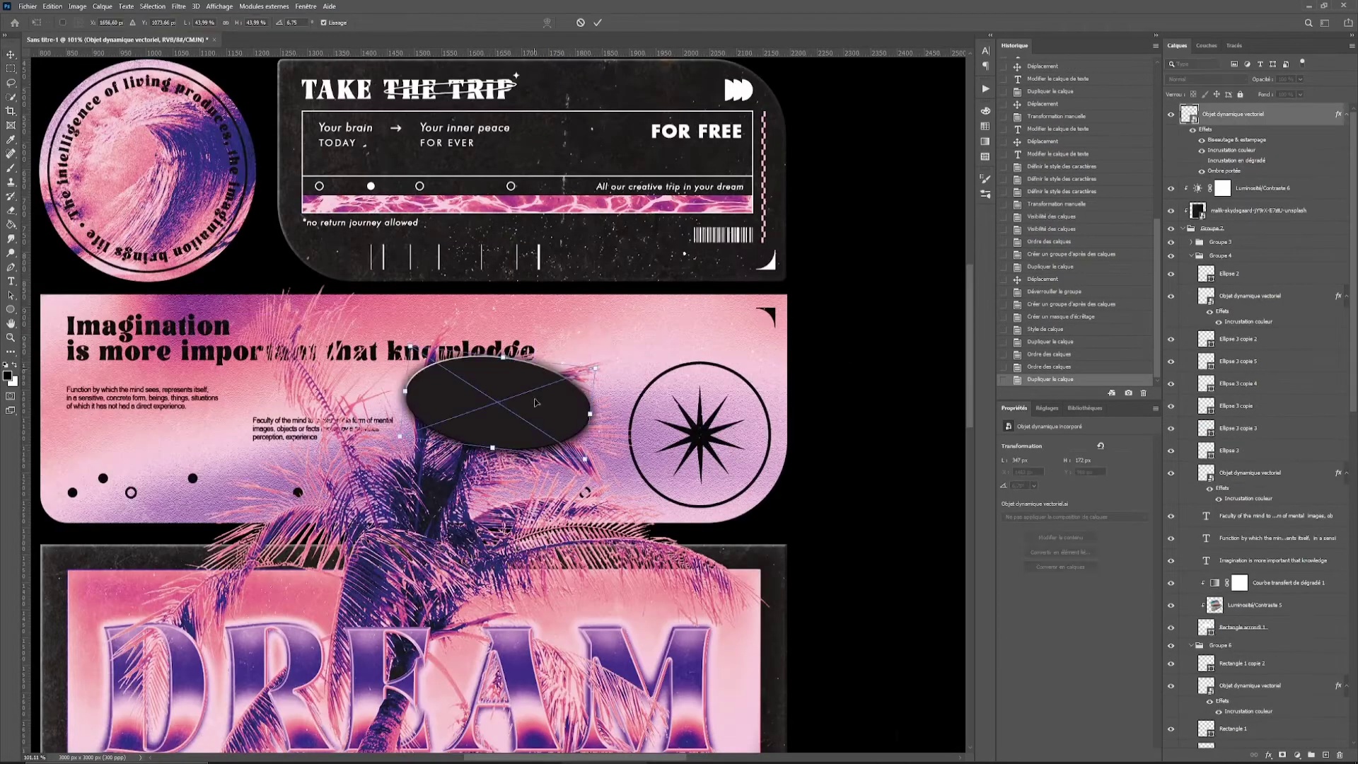
Place the WORLD-WIDE ILLUSION sticker on the ticket panel and group the top layers.
{"action": "left_click_drag", "start_coordinate": [510, 418], "coordinate": [604, 319]}
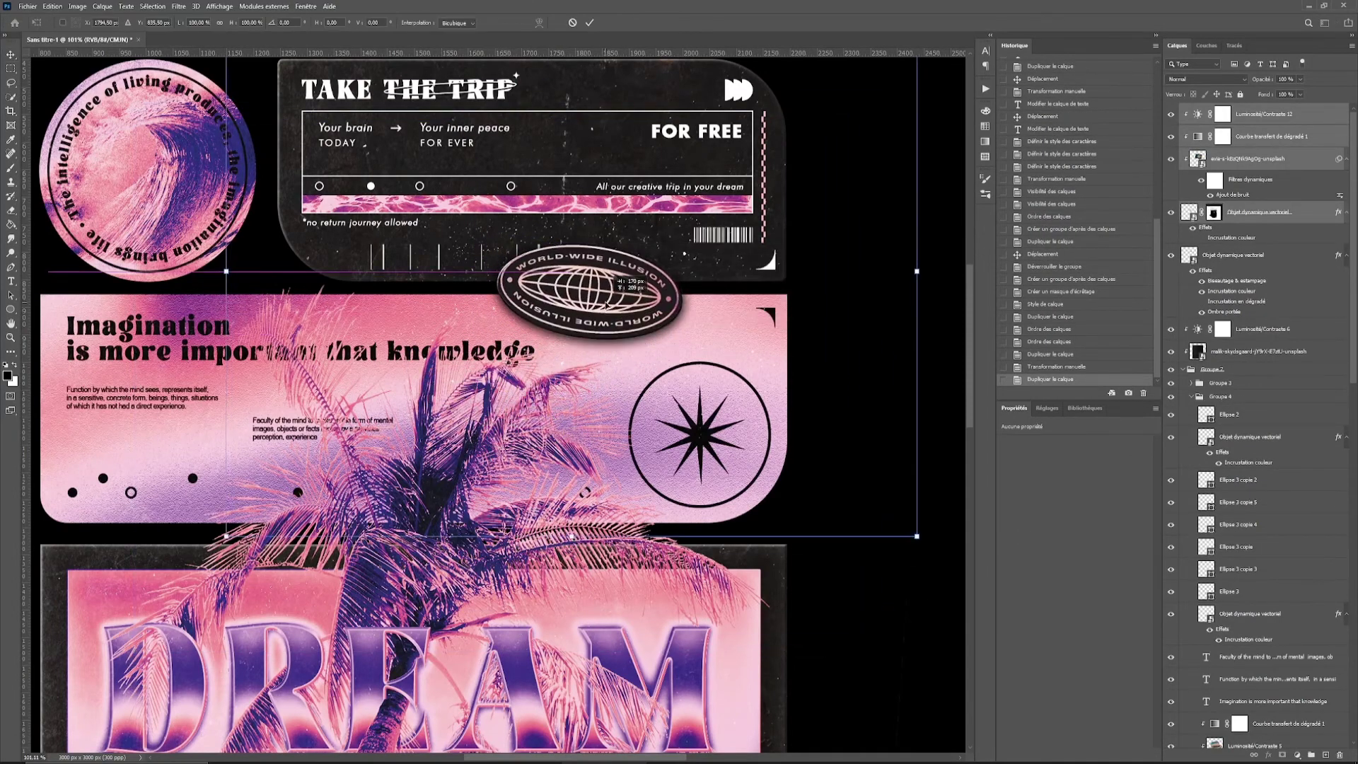
{"action": "key", "text": "Return"}
{"action": "left_click", "coordinate": [1250, 257]}
{"action": "left_click", "coordinate": [1263, 114], "text": "shift"}
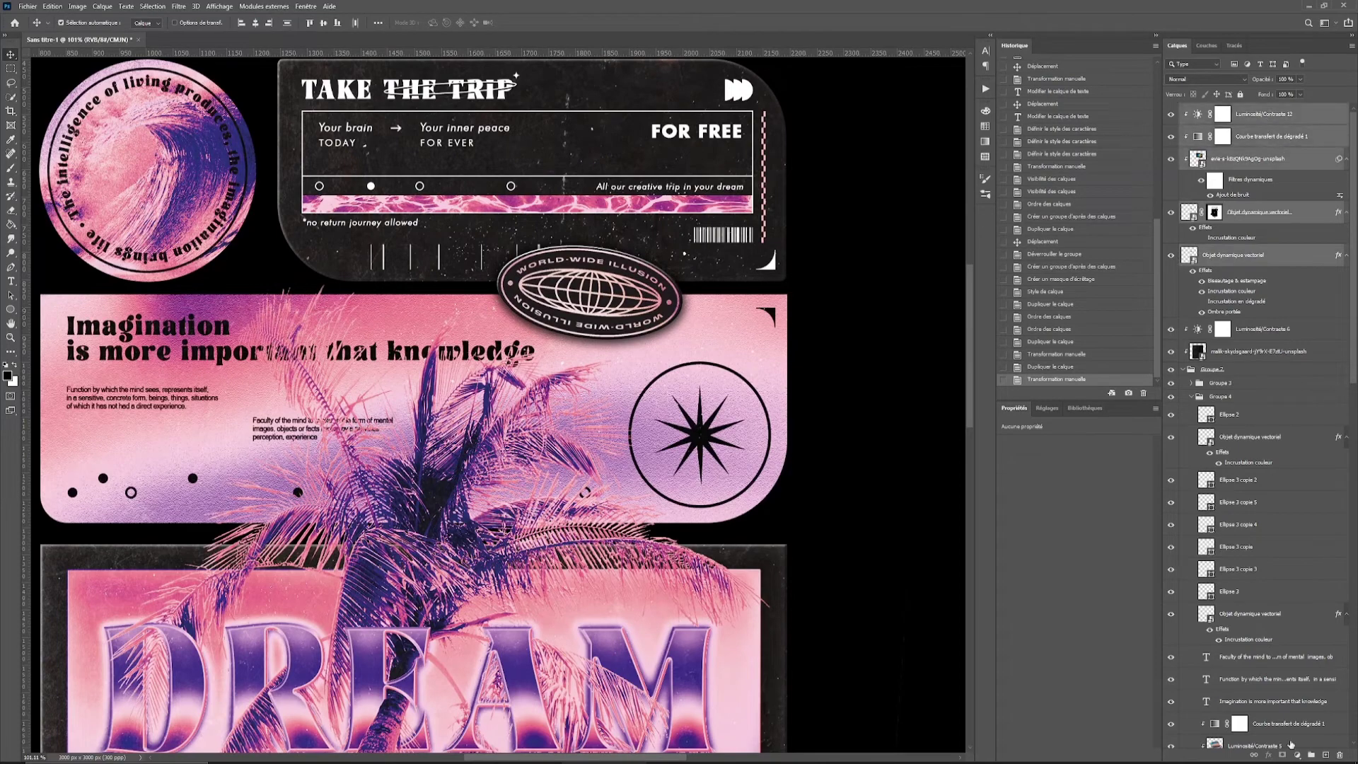
{"action": "key", "text": "ctrl+g"}
{"action": "key", "text": "ctrl+0"}
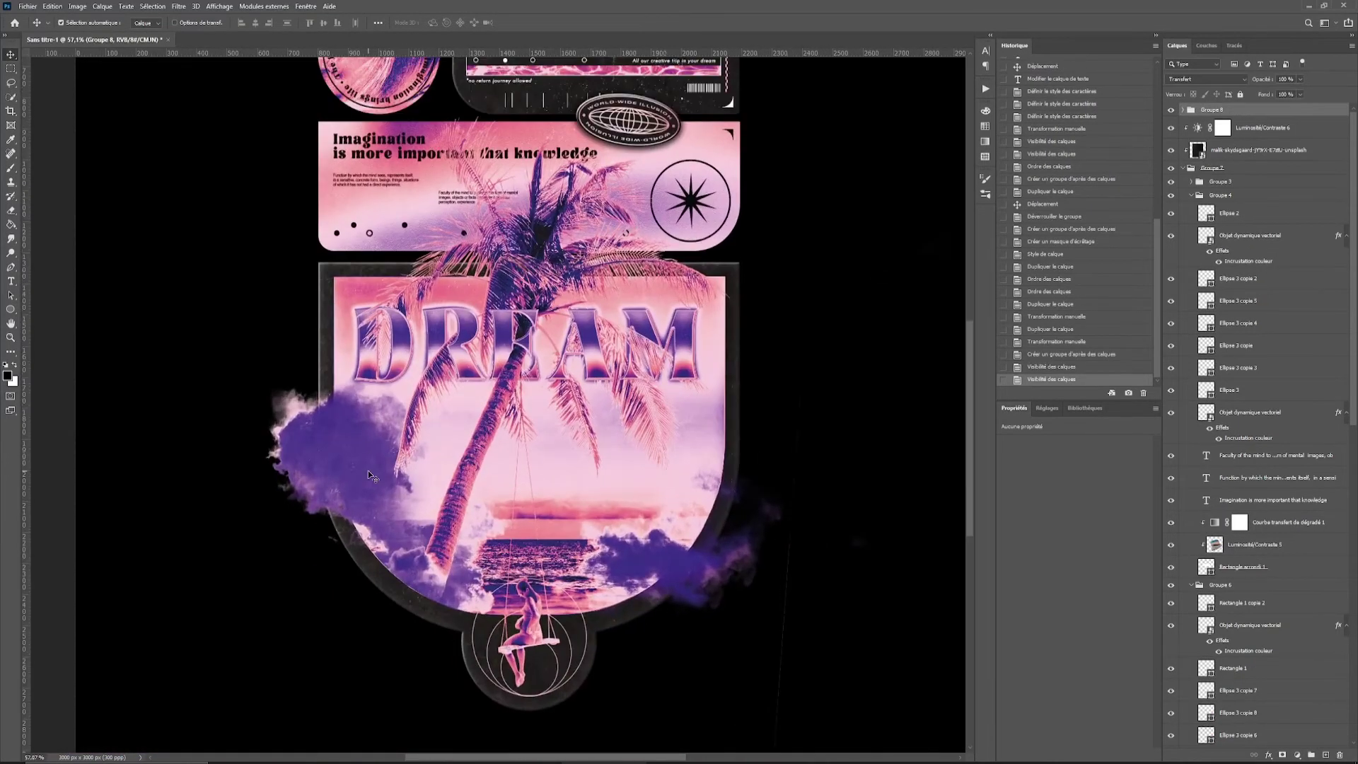
Set a star badge copy on the purple left cloud and duplicate the DREAM artwork group.
{"action": "left_click_drag", "start_coordinate": [540, 413], "coordinate": [493, 425]}
{"action": "left_click_drag", "start_coordinate": [399, 481], "coordinate": [401, 495]}
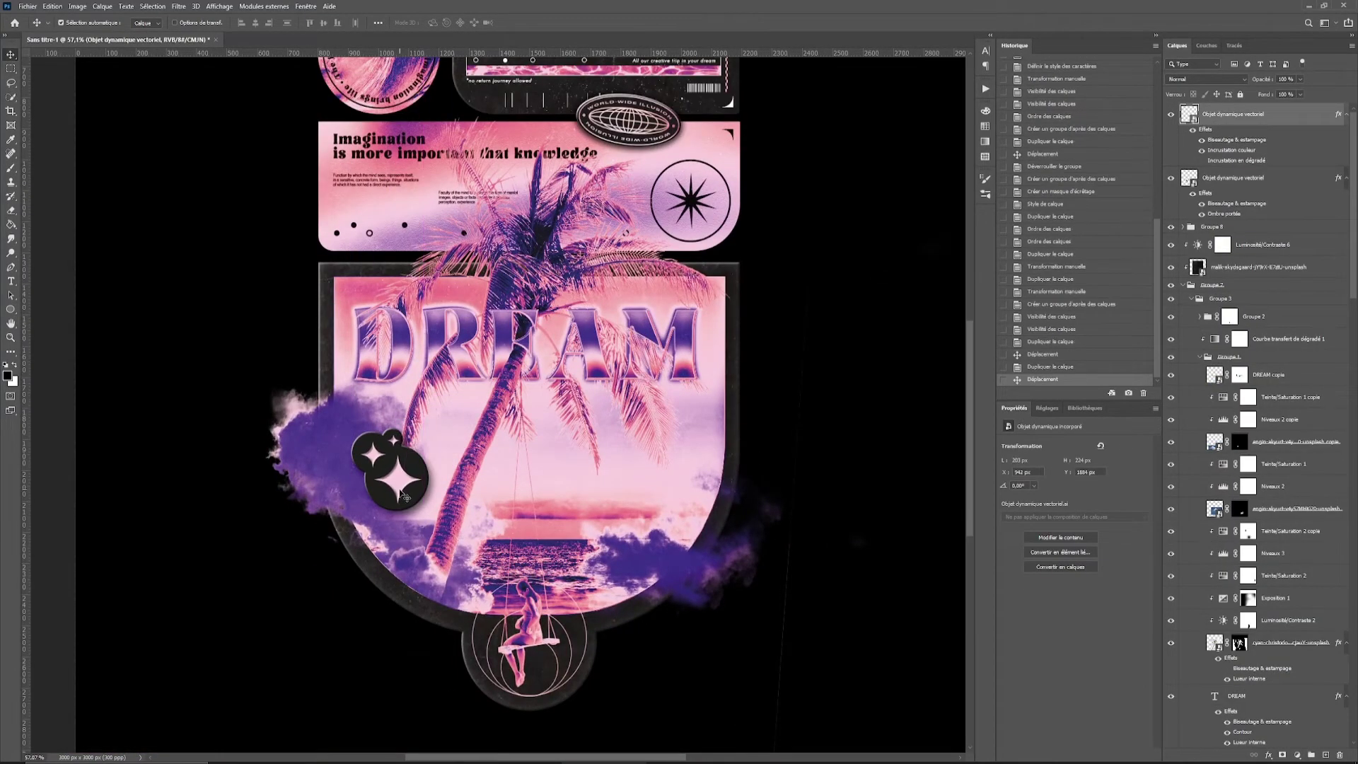
{"action": "scroll", "coordinate": [917, 346], "scroll_direction": "down", "scroll_amount": 3}
{"action": "left_click", "coordinate": [1192, 298]}
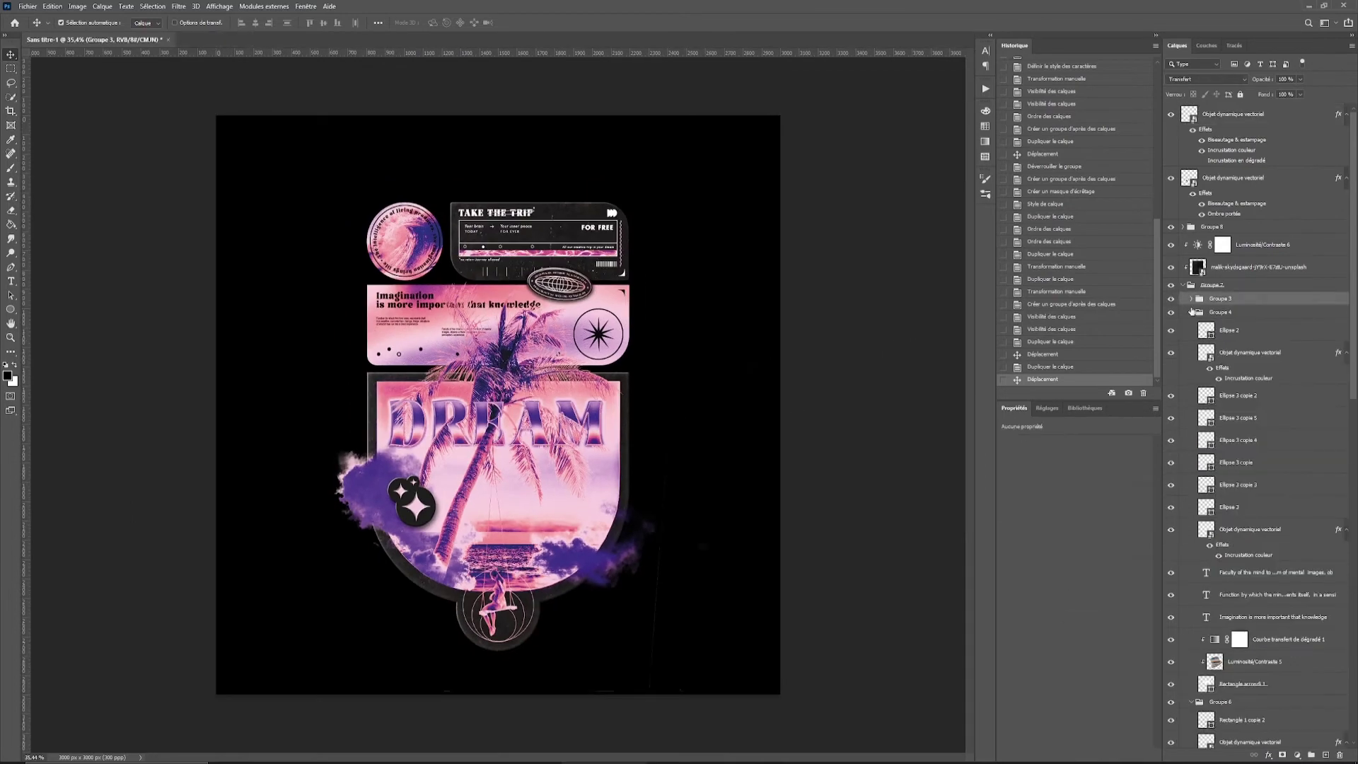
{"action": "key", "text": "ctrl+j"}
{"action": "right_click", "coordinate": [1219, 297]}
Merge the copied DREAM group, move it above the star badge and clip it.
{"action": "left_click", "coordinate": [1245, 357]}
{"action": "left_click_drag", "start_coordinate": [1228, 304], "coordinate": [1231, 188]}
{"action": "right_click", "coordinate": [1231, 180]}
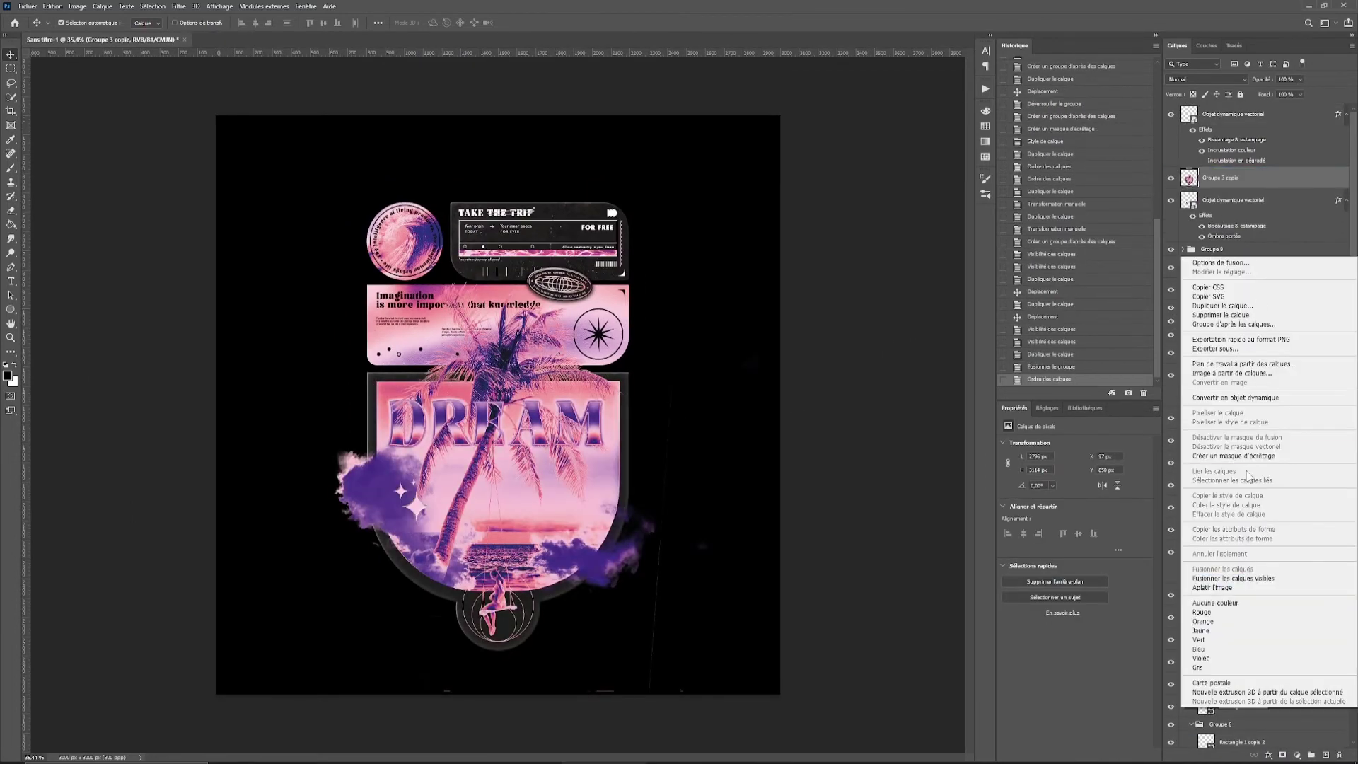
{"action": "left_click", "coordinate": [1291, 334]}
Apply a Glass distortion filter with smaller texture scale and resize the artwork.
{"action": "left_click", "coordinate": [178, 6]}
{"action": "left_click", "coordinate": [205, 68]}
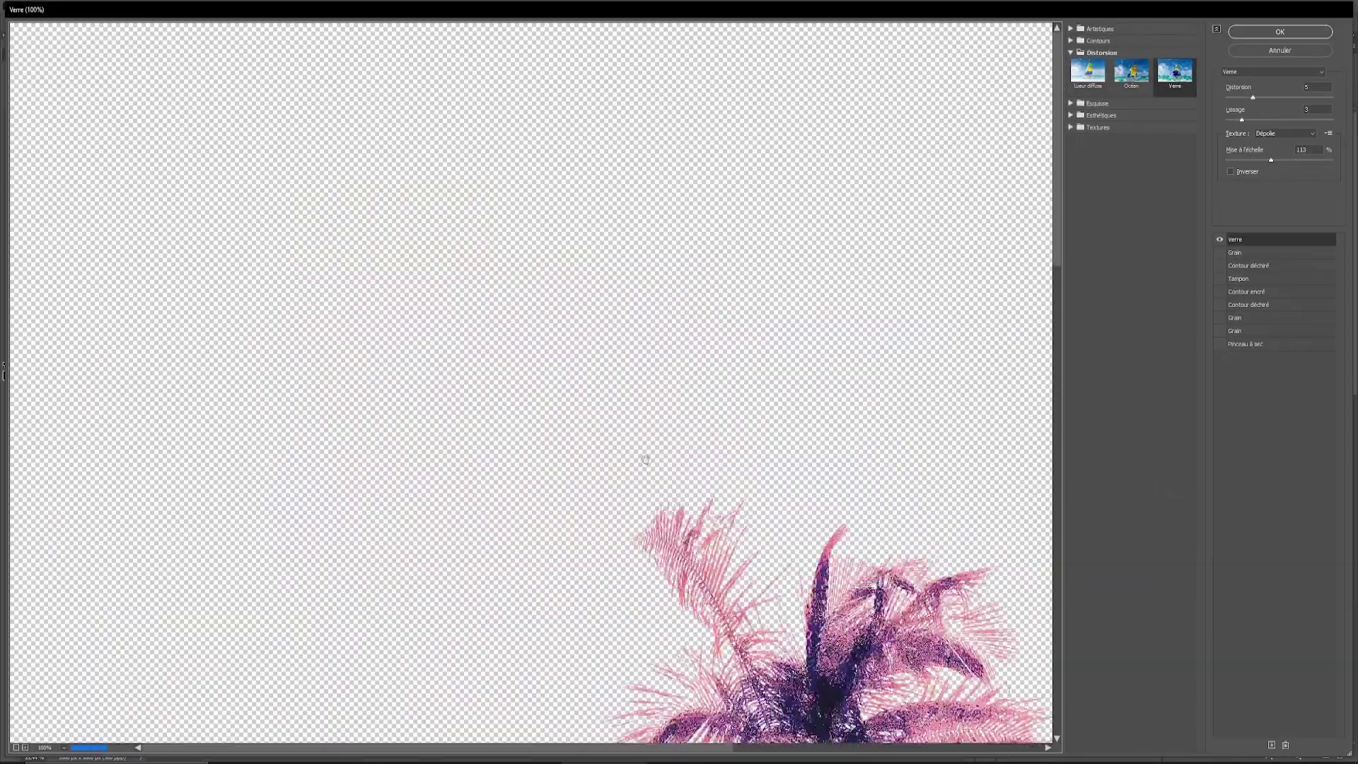
{"action": "mouse_move", "coordinate": [1248, 97]}
{"action": "left_mouse_down"}
{"action": "mouse_move", "coordinate": [1236, 120]}
{"action": "mouse_move", "coordinate": [1250, 161]}
{"action": "left_mouse_up"}
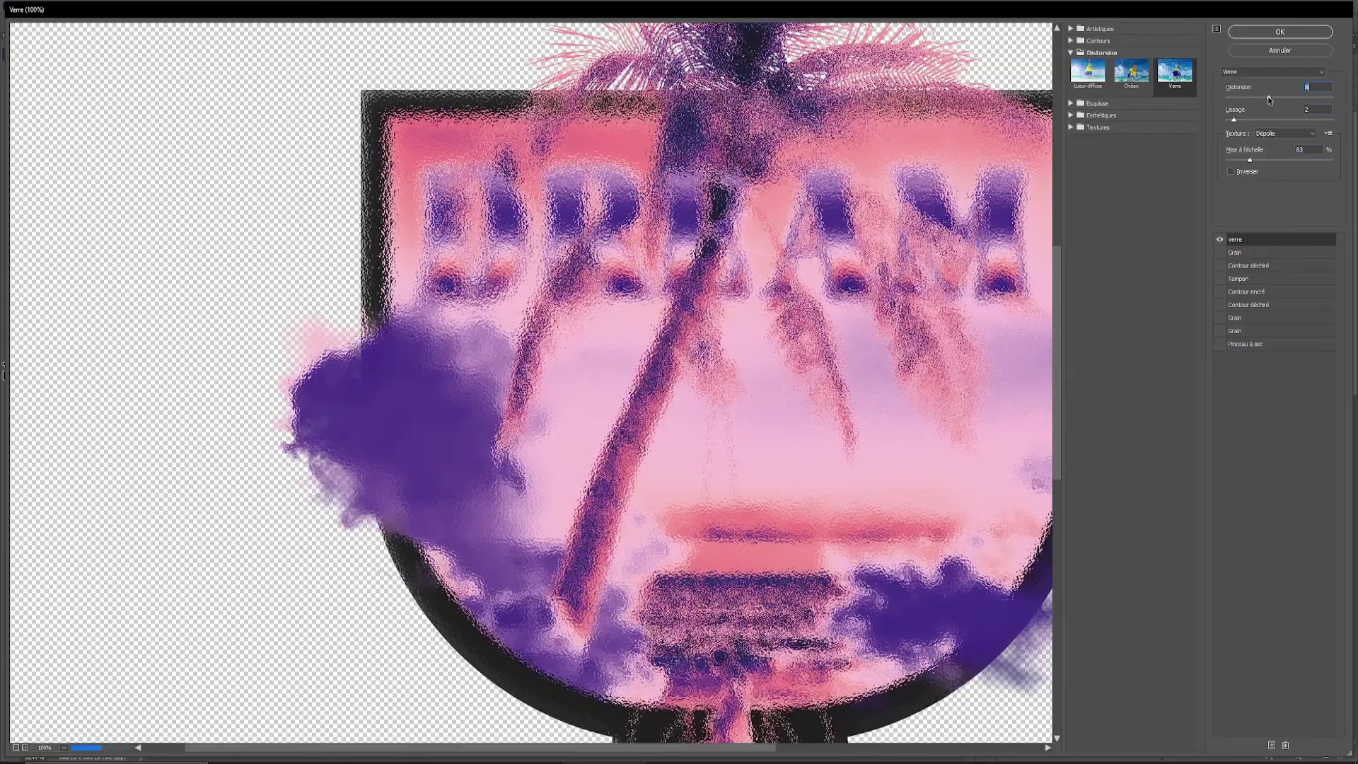
{"action": "left_click", "coordinate": [1296, 45]}
{"action": "scroll", "coordinate": [373, 544], "scroll_direction": "up", "scroll_amount": 5}
{"action": "key", "text": "ctrl+t"}
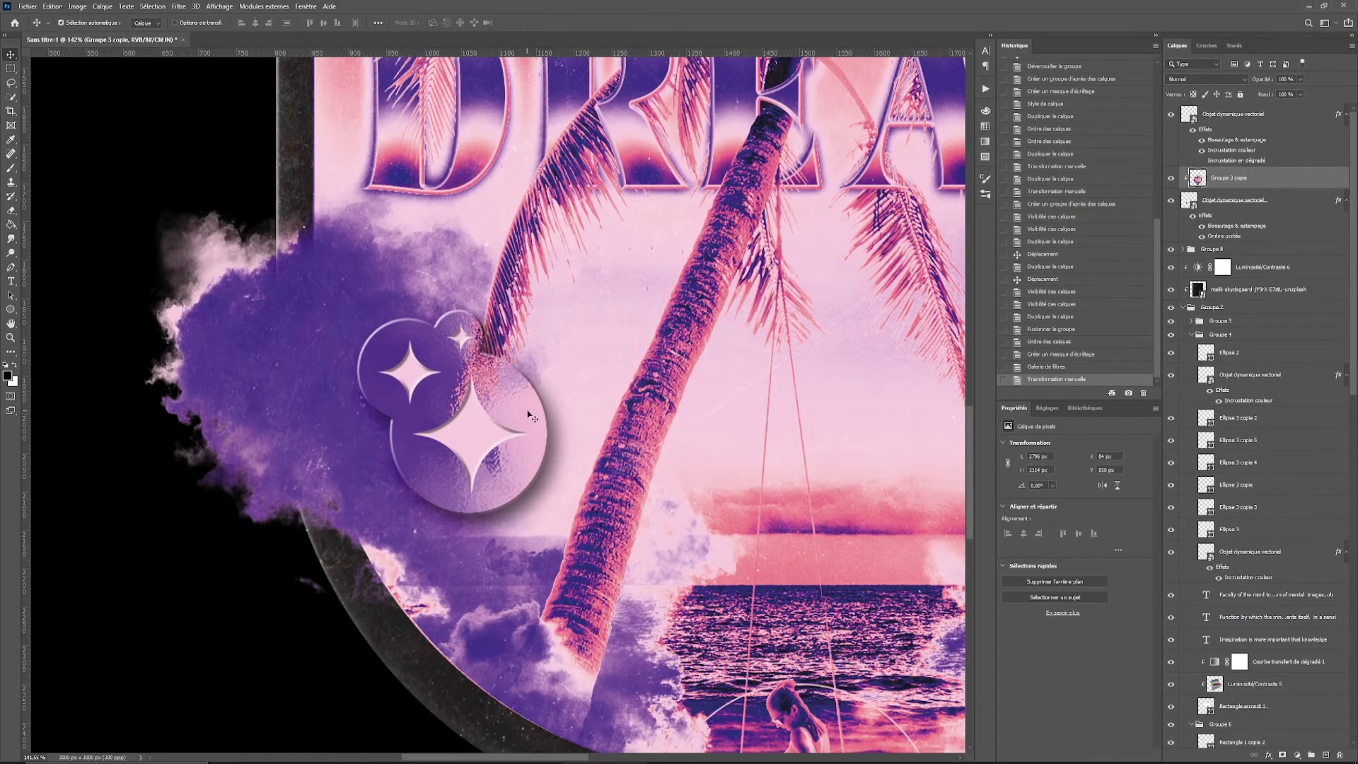
{"action": "scroll", "coordinate": [389, 502], "scroll_direction": "down", "scroll_amount": 7}
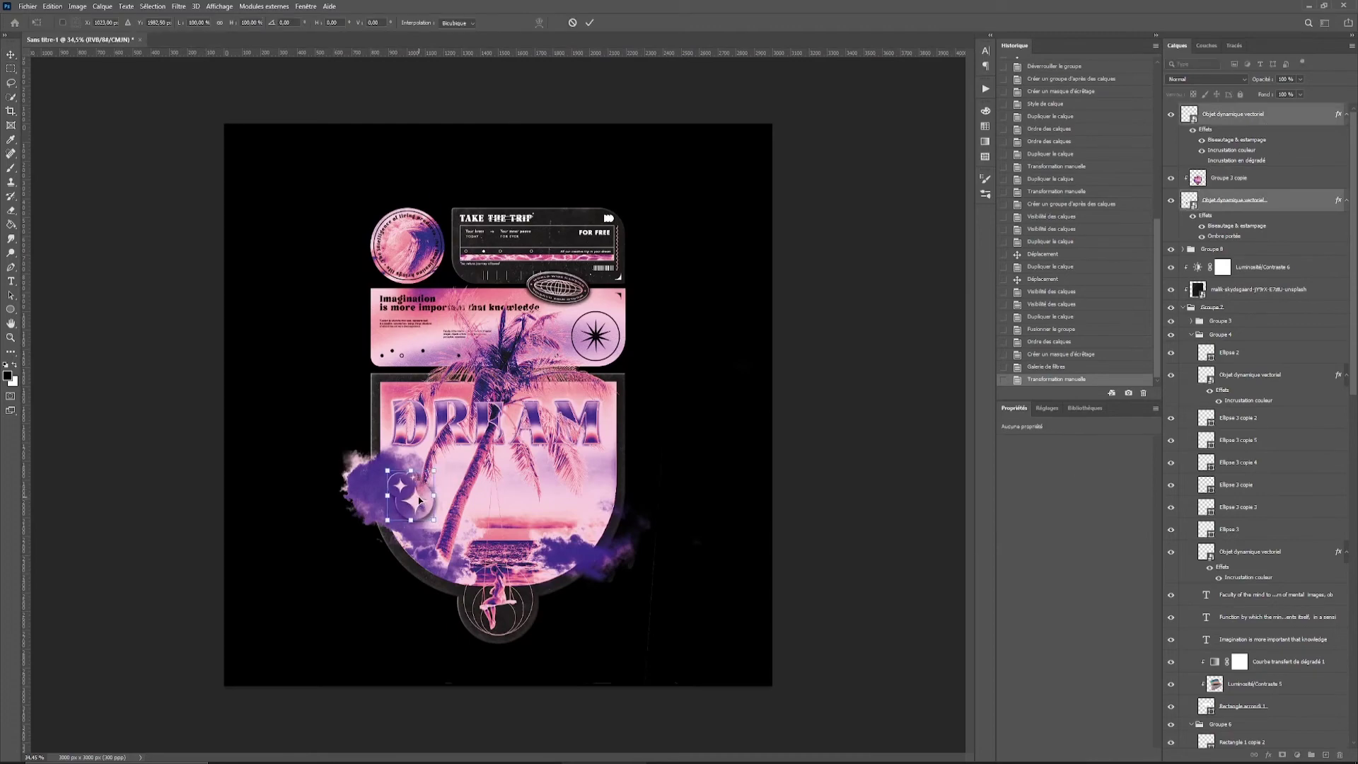
Commit the resized badge and add a Brightness/Contrast adjustment layer above it.
{"action": "key", "text": "Return"}
{"action": "left_click", "coordinate": [1297, 755]}
{"action": "left_click_drag", "start_coordinate": [1258, 200], "coordinate": [1258, 173]}
{"action": "left_click", "coordinate": [1078, 472]}
Group all poster layers, duplicate the group, and hide the original group.
{"action": "key", "text": "ctrl+0"}
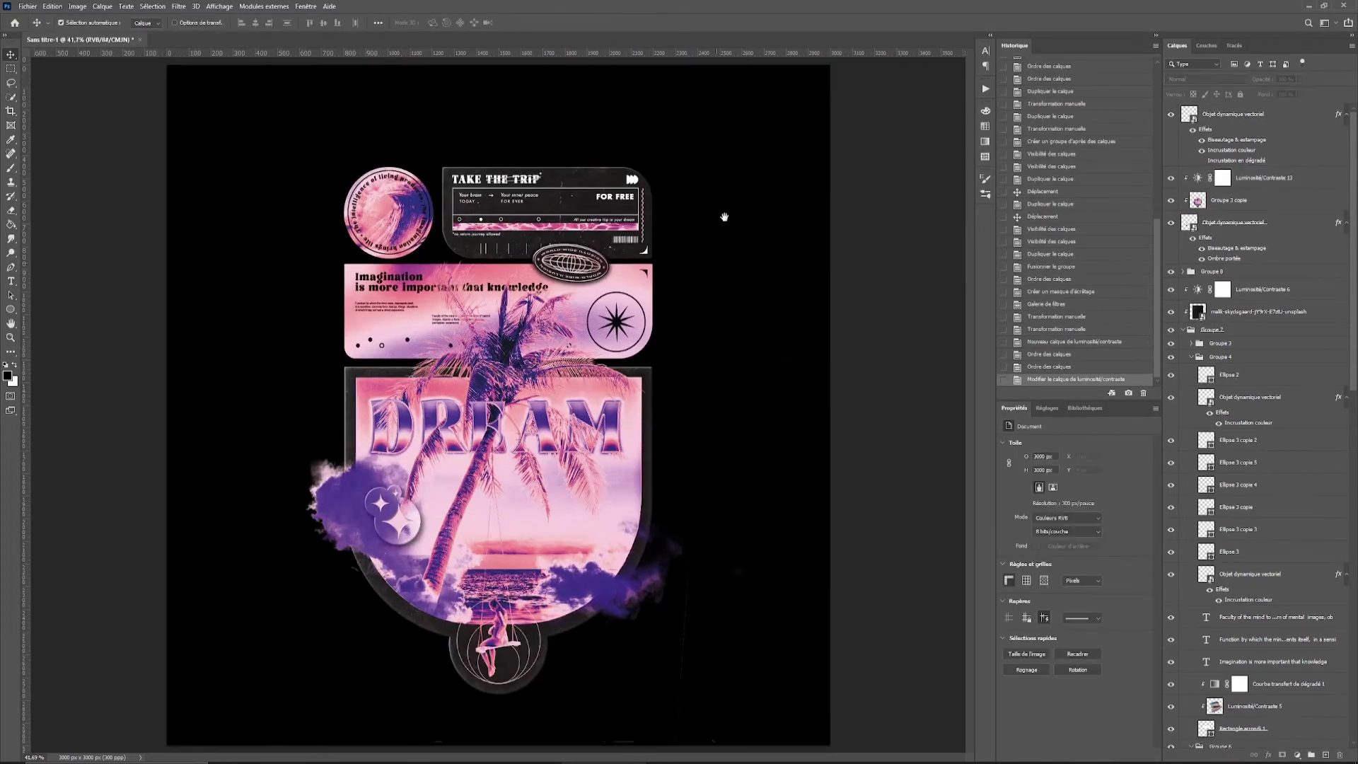
{"action": "scroll", "coordinate": [716, 269], "scroll_direction": "up", "scroll_amount": 1}
{"action": "scroll", "coordinate": [1259, 495], "scroll_direction": "down", "scroll_amount": 10}
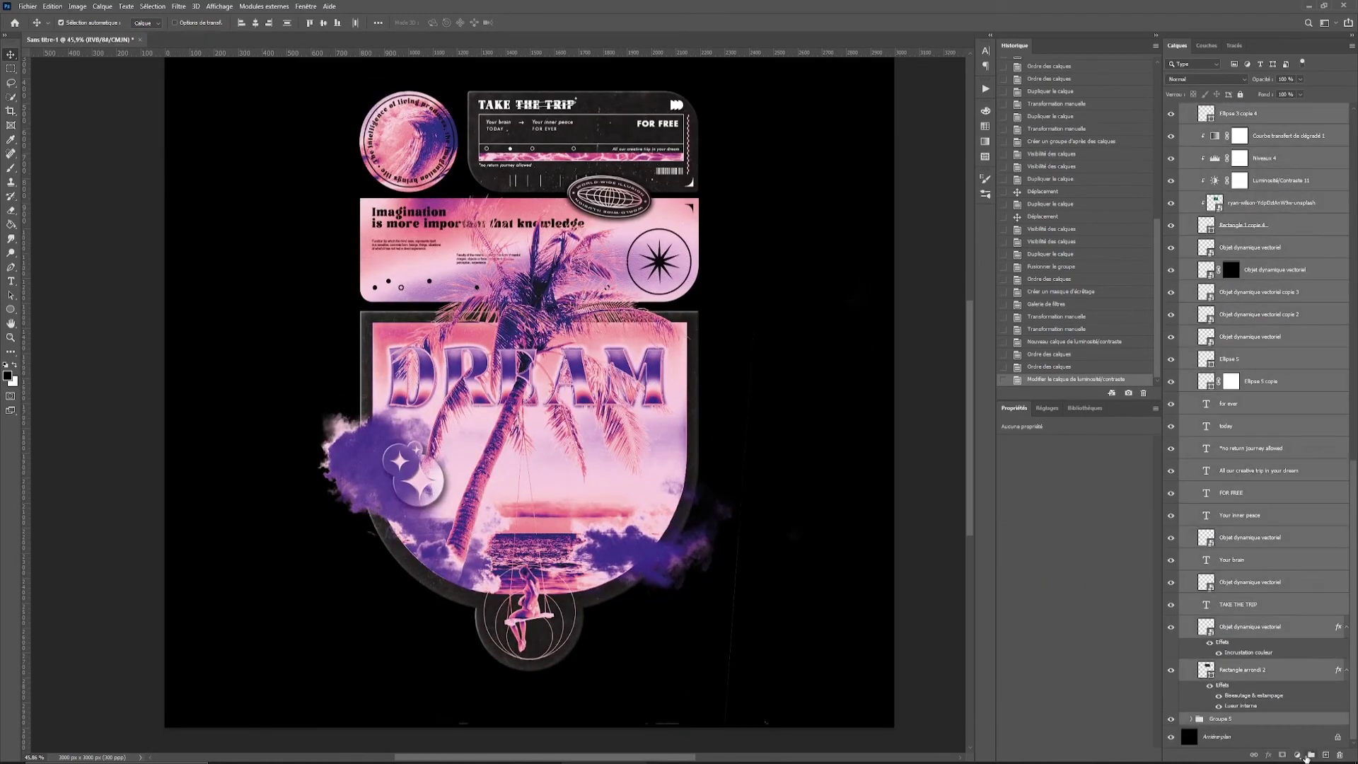
{"action": "key", "text": "ctrl+g"}
{"action": "key", "text": "ctrl+j"}
{"action": "left_click", "coordinate": [1171, 146]}
Merge the duplicated poster group into a single flattened layer.
{"action": "right_click", "coordinate": [1243, 129]}
{"action": "key", "text": "Escape"}
{"action": "left_click", "coordinate": [1243, 128], "text": "ctrl"}
{"action": "right_click", "coordinate": [1242, 128]}
{"action": "left_click", "coordinate": [1222, 444]}
{"action": "left_click", "coordinate": [178, 6]}
{"action": "key", "text": "Escape"}
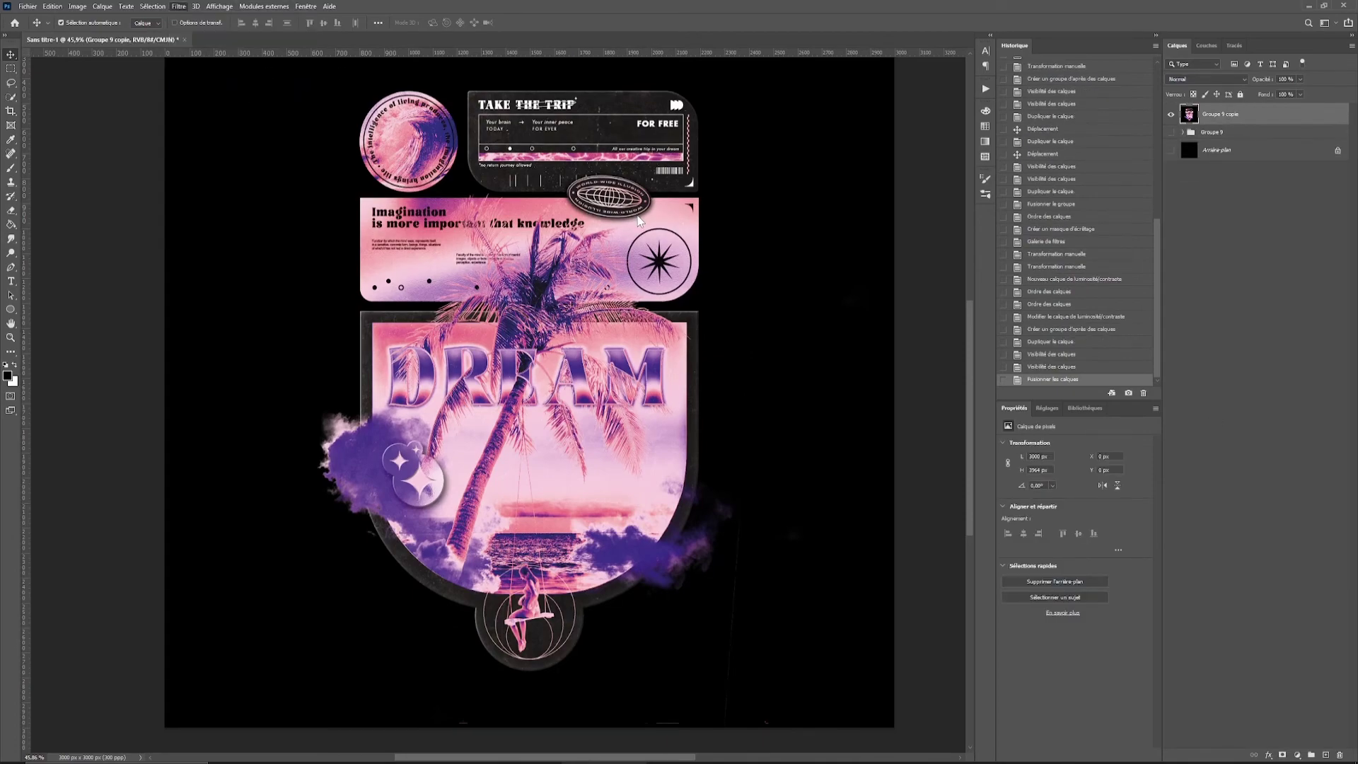
{"action": "key", "text": "ctrl+shift+a"}
In Camera Raw, warm the temperature, add pink tint, and adjust highlights, shadows and whites.
{"action": "mouse_move", "coordinate": [1261, 193]}
{"action": "left_mouse_down"}
{"action": "mouse_move", "coordinate": [1288, 192]}
{"action": "mouse_move", "coordinate": [1267, 194]}
{"action": "mouse_move", "coordinate": [1273, 210]}
{"action": "left_mouse_up"}
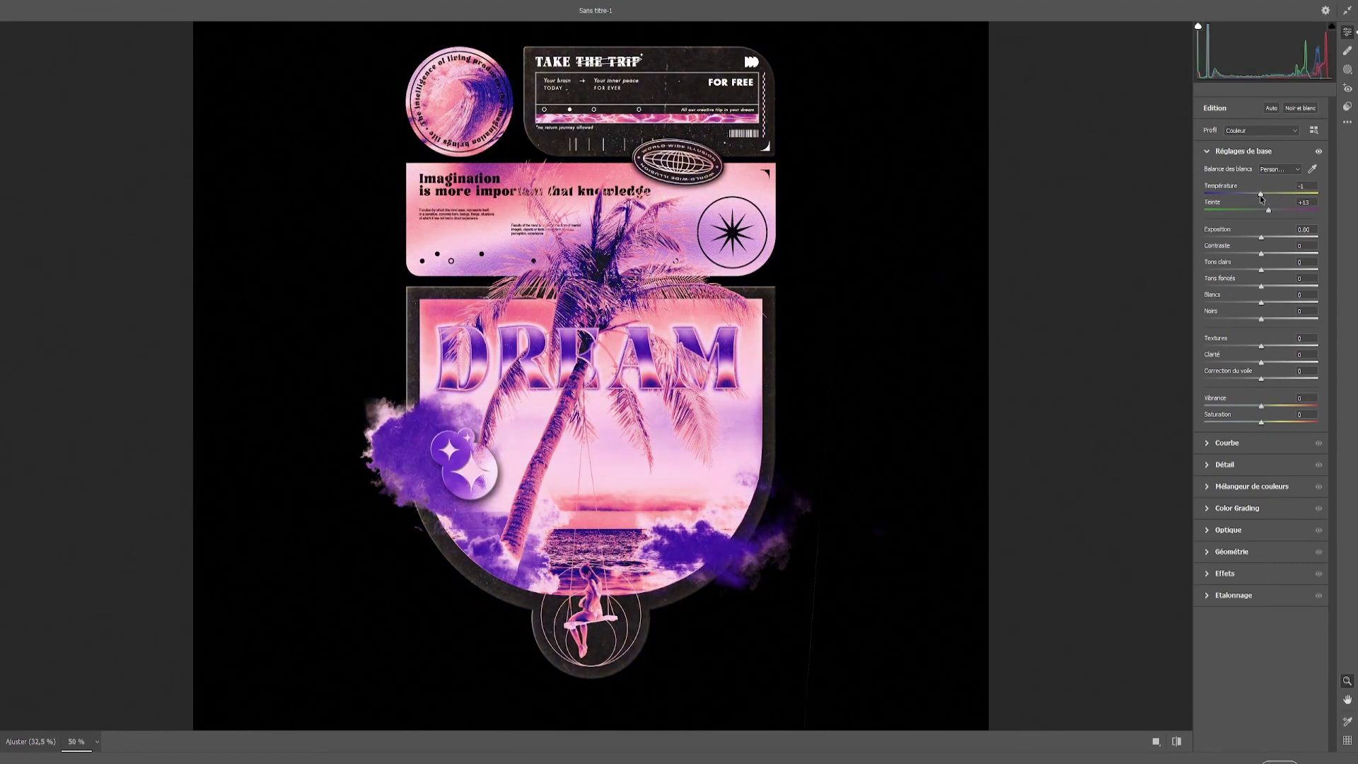
{"action": "left_click_drag", "start_coordinate": [1261, 269], "coordinate": [1283, 270]}
{"action": "left_click", "coordinate": [1260, 238]}
{"action": "left_click", "coordinate": [1262, 270]}
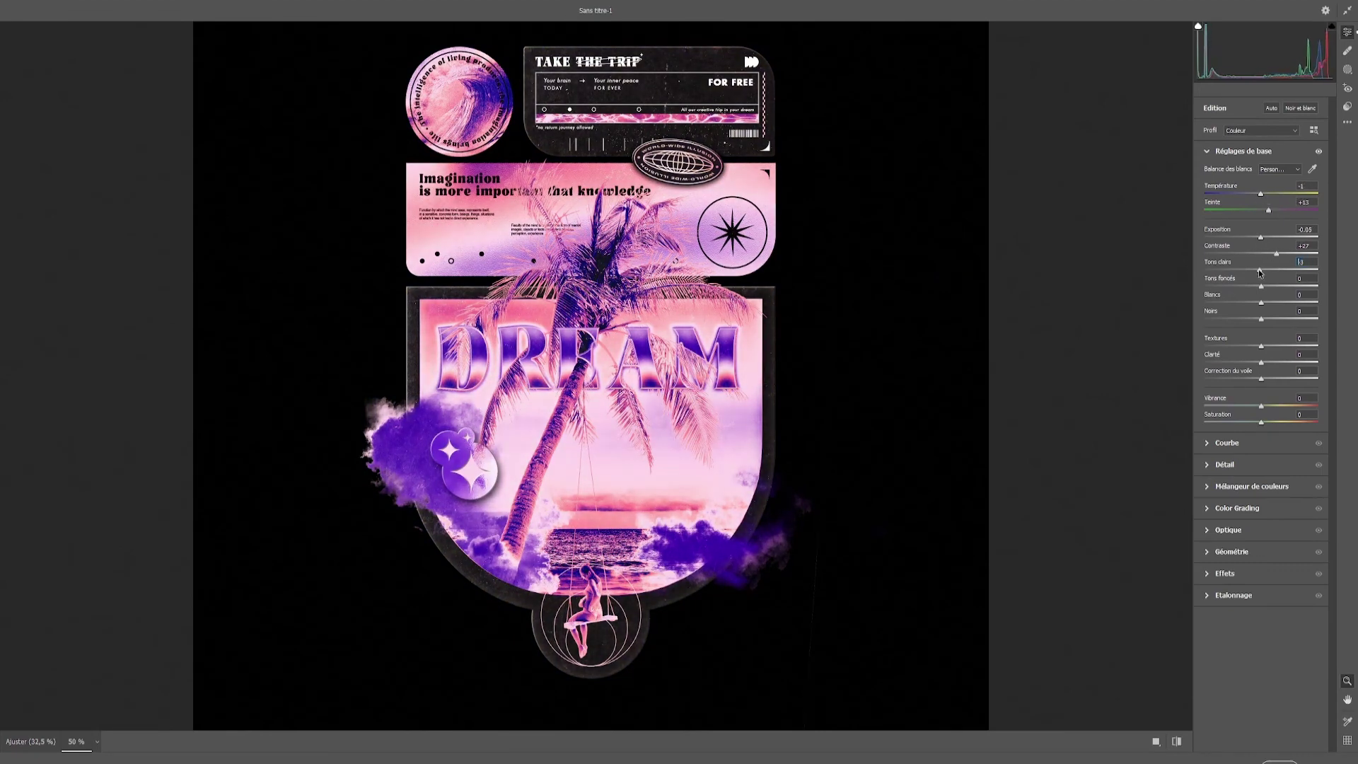
{"action": "left_click_drag", "start_coordinate": [1268, 287], "coordinate": [1271, 286]}
{"action": "left_click_drag", "start_coordinate": [1262, 303], "coordinate": [1269, 304]}
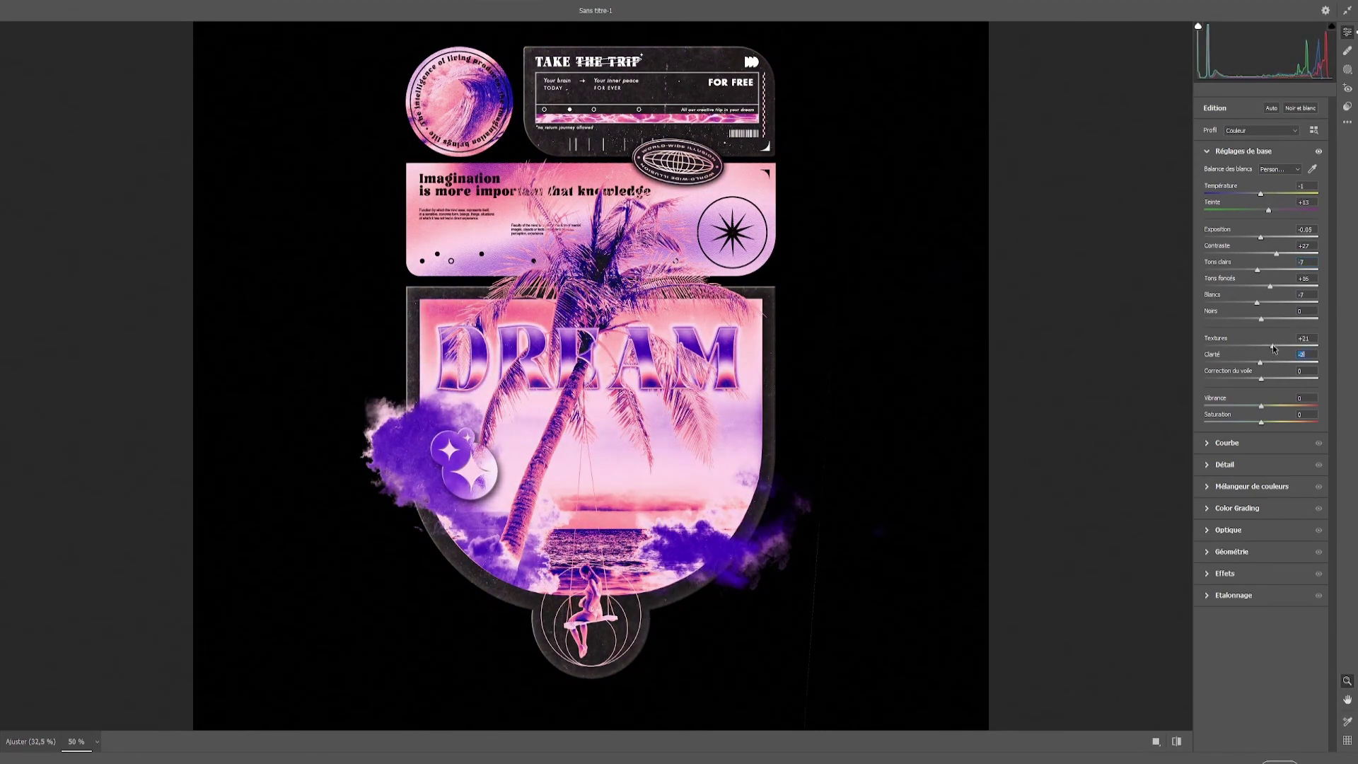
Boost red and orange saturation and shift turquoise, blue and violet saturation in HSL.
{"action": "left_click", "coordinate": [1243, 150]}
{"action": "left_click", "coordinate": [1225, 194]}
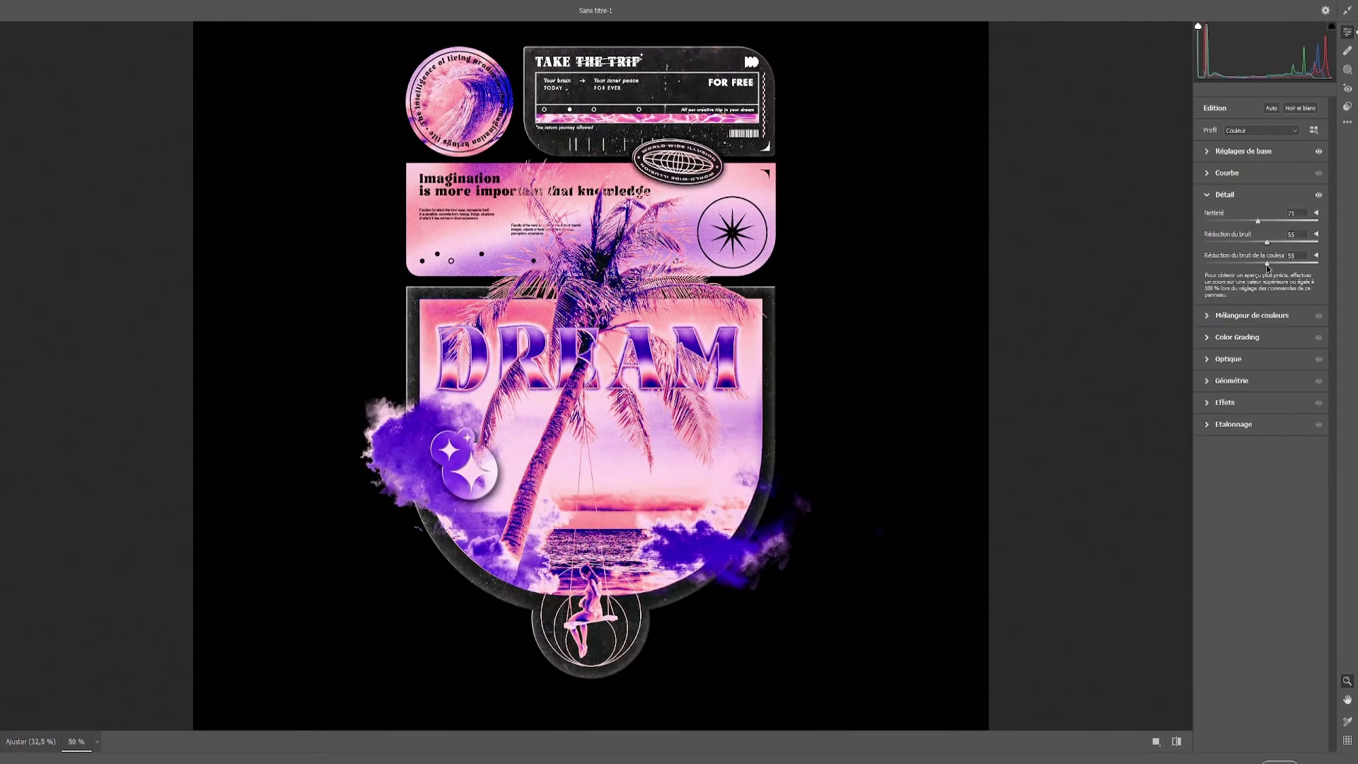
{"action": "left_click", "coordinate": [1219, 316]}
{"action": "left_click_drag", "start_coordinate": [1261, 278], "coordinate": [1287, 294]}
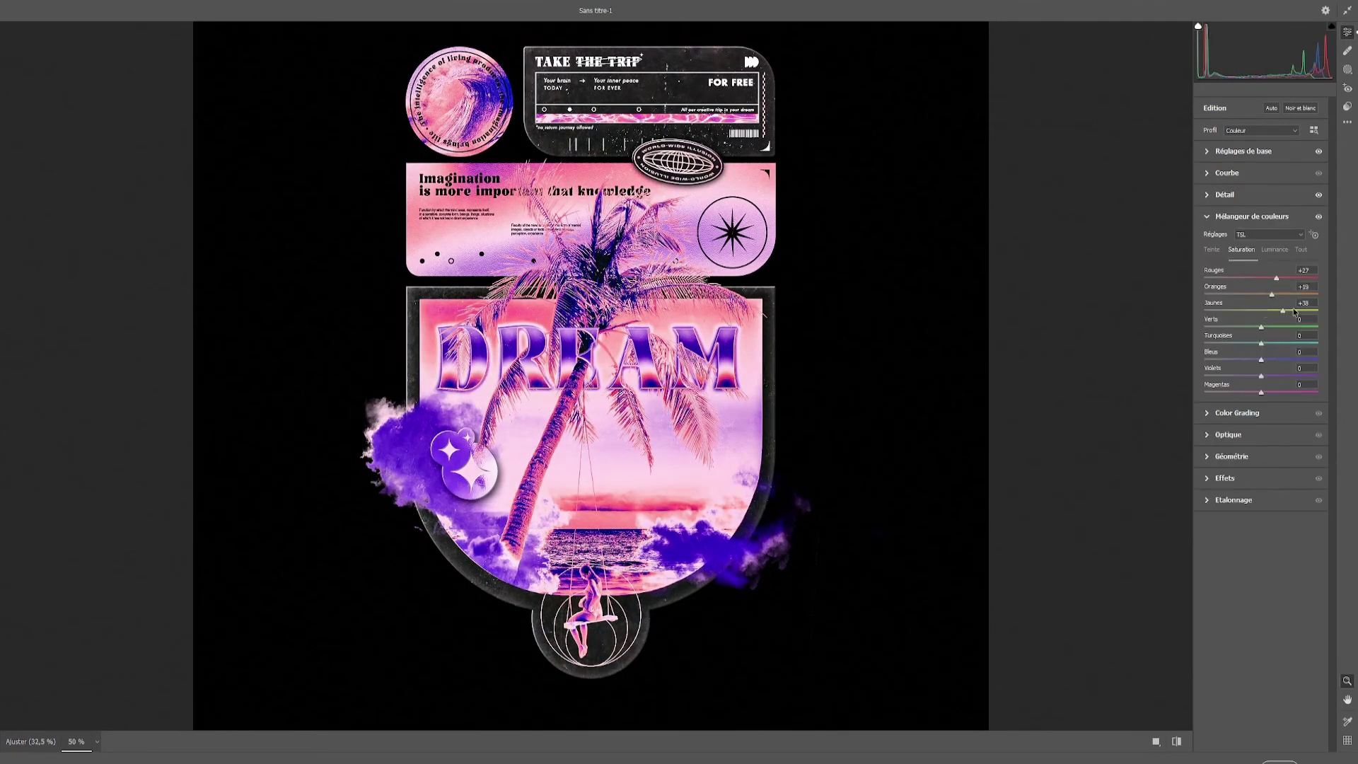
{"action": "mouse_move", "coordinate": [1271, 343]}
{"action": "left_mouse_down"}
{"action": "mouse_move", "coordinate": [1225, 359]}
{"action": "mouse_move", "coordinate": [1298, 376]}
{"action": "left_mouse_up"}
Shift Calibration shadow tint and the red, green and blue primary hues and saturation.
{"action": "left_click", "coordinate": [1235, 413]}
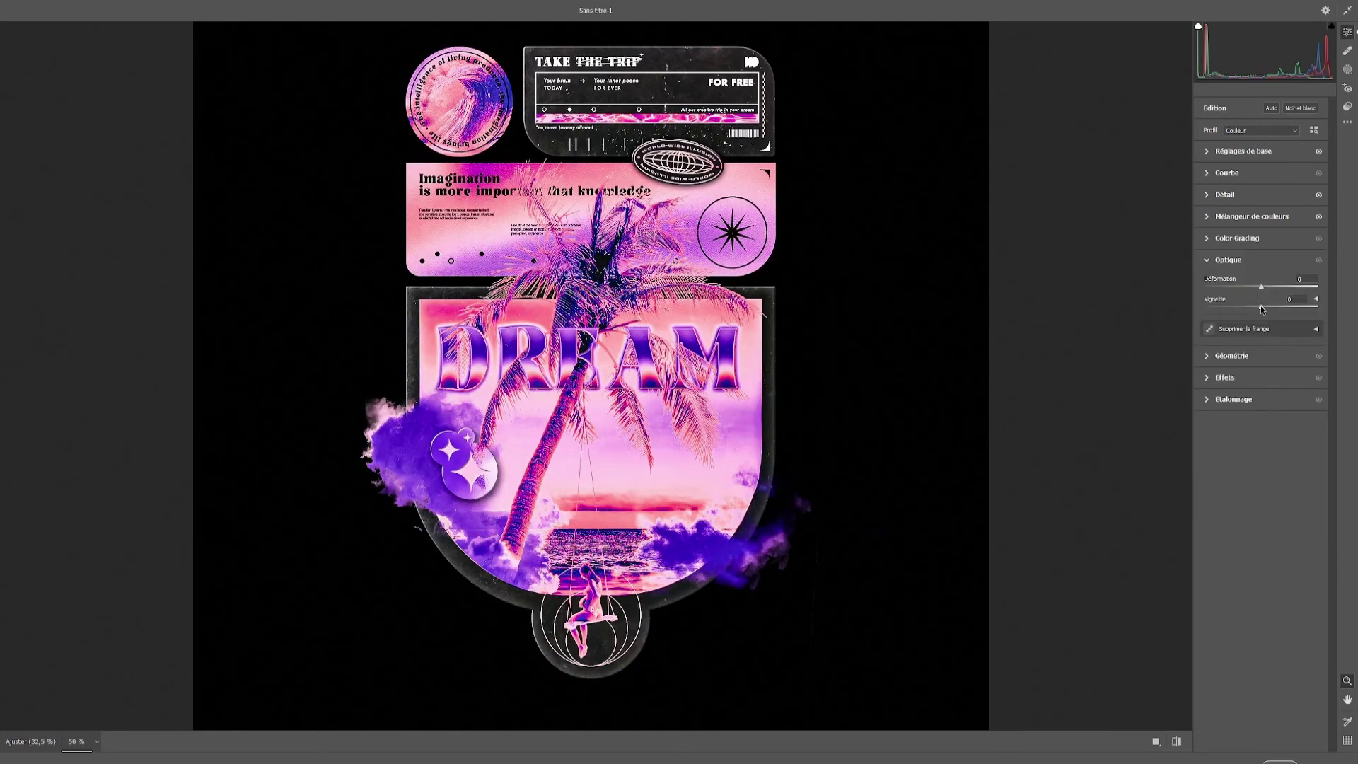
{"action": "left_click", "coordinate": [1224, 547]}
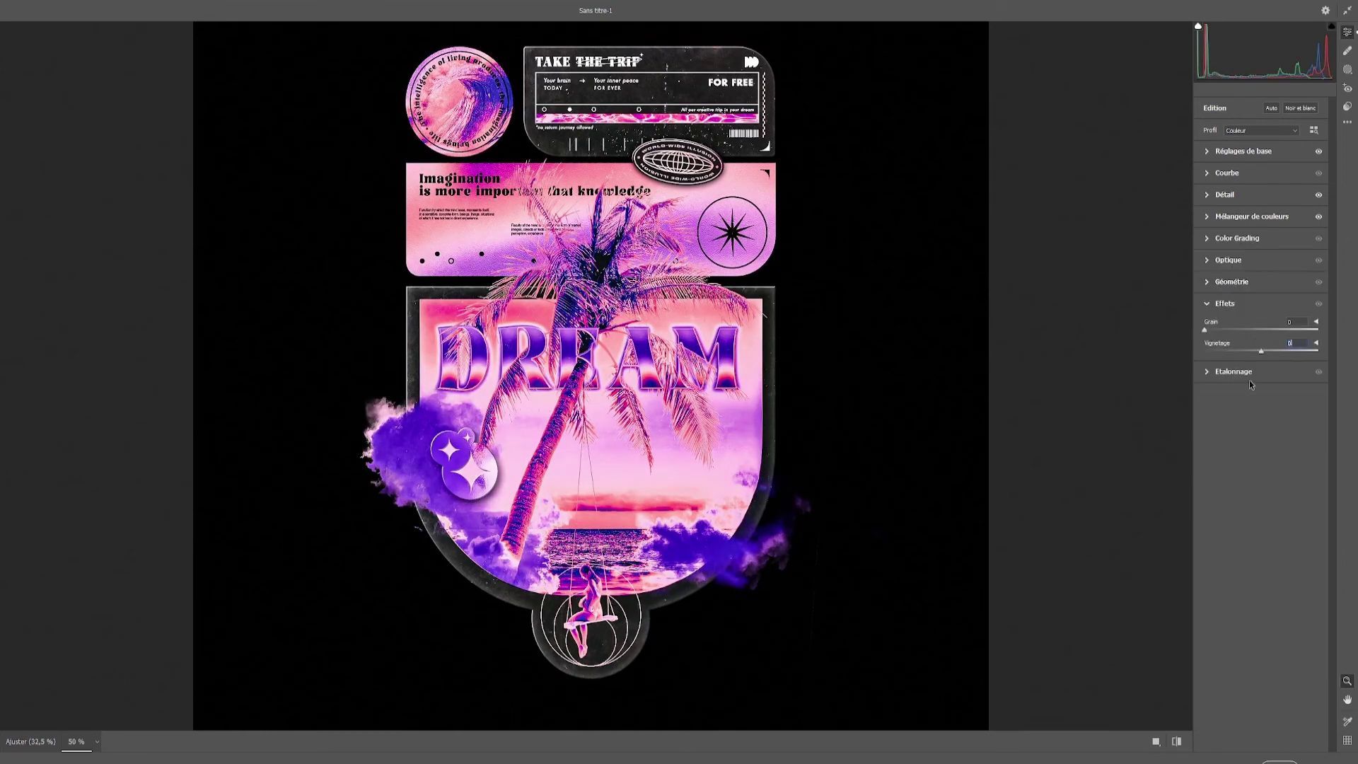
{"action": "left_click", "coordinate": [1249, 377]}
{"action": "left_click_drag", "start_coordinate": [1228, 381], "coordinate": [1248, 380]}
{"action": "mouse_move", "coordinate": [1261, 413]}
{"action": "left_mouse_down"}
{"action": "mouse_move", "coordinate": [1284, 411]}
{"action": "mouse_move", "coordinate": [1246, 429]}
{"action": "mouse_move", "coordinate": [1285, 461]}
{"action": "left_mouse_up"}
{"action": "mouse_move", "coordinate": [1260, 529]}
{"action": "left_mouse_down"}
{"action": "mouse_move", "coordinate": [1245, 529]}
{"action": "mouse_move", "coordinate": [1267, 512]}
{"action": "left_mouse_up"}
Restore some blue saturation and apply the Camera Raw grade to the poster.
{"action": "left_click", "coordinate": [1266, 194]}
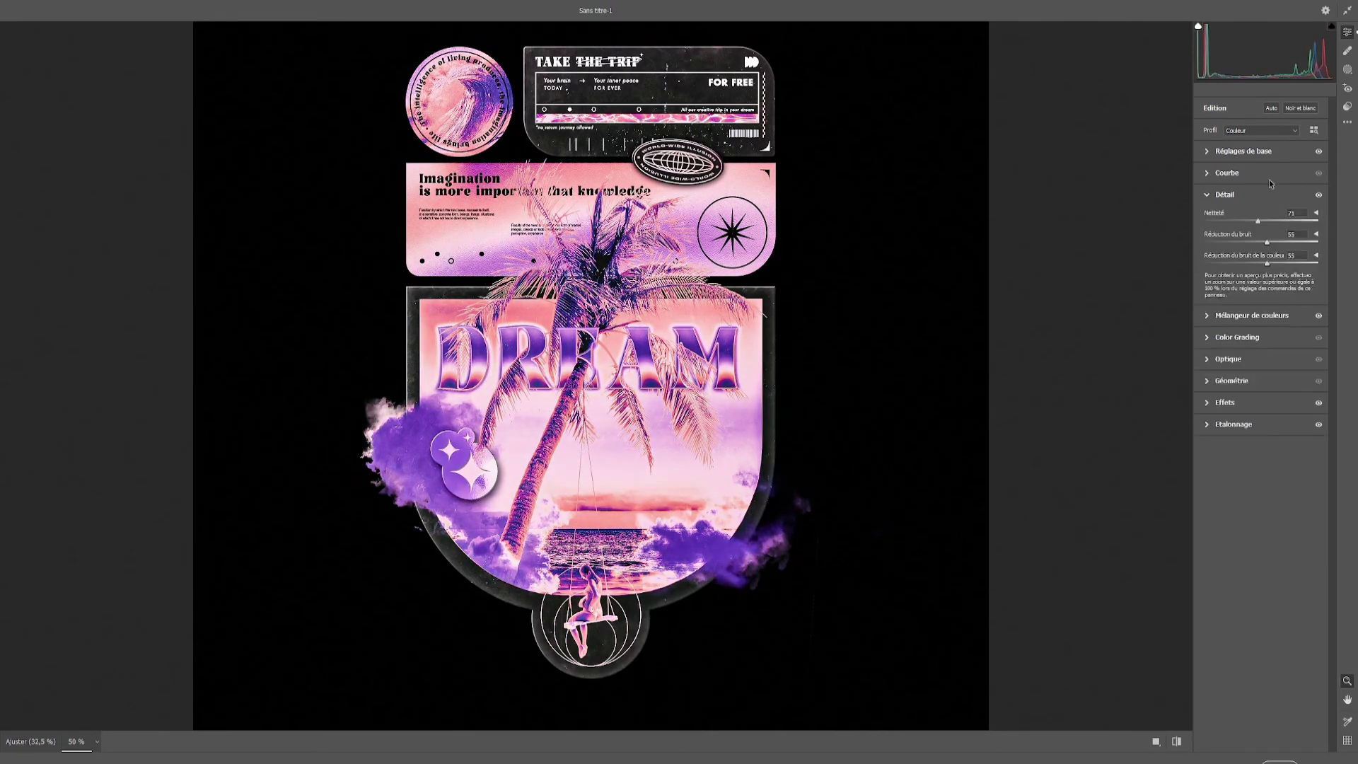
{"action": "left_click", "coordinate": [1259, 316]}
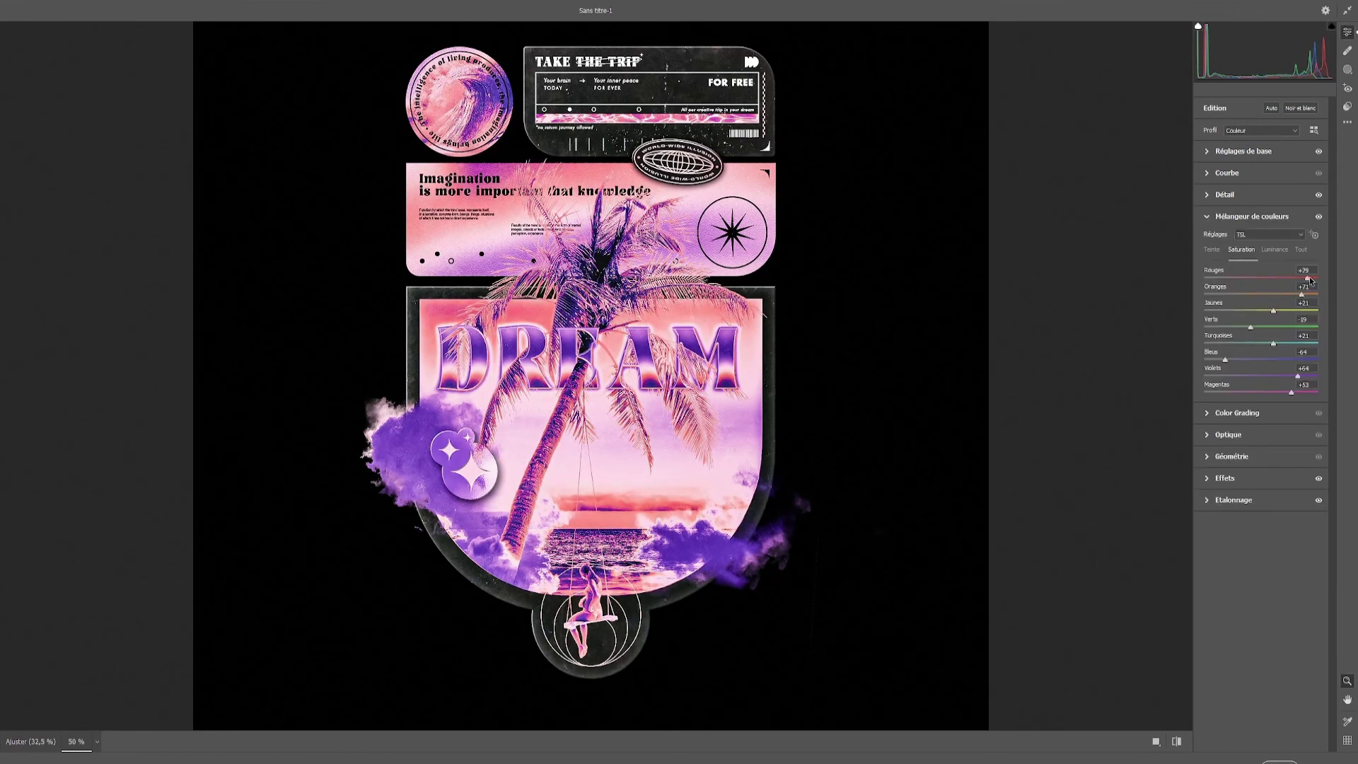
{"action": "left_click_drag", "start_coordinate": [1225, 359], "coordinate": [1255, 360]}
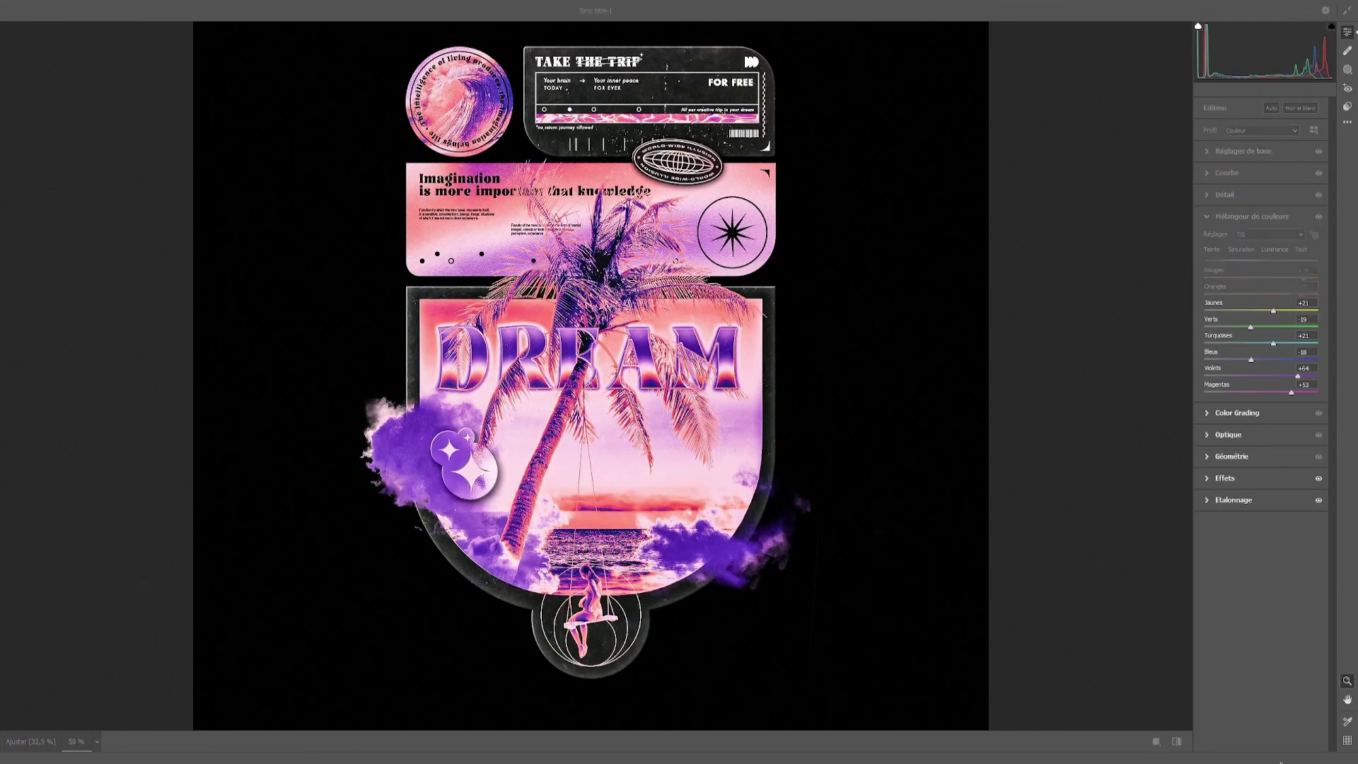
{"action": "key", "text": "Return"}
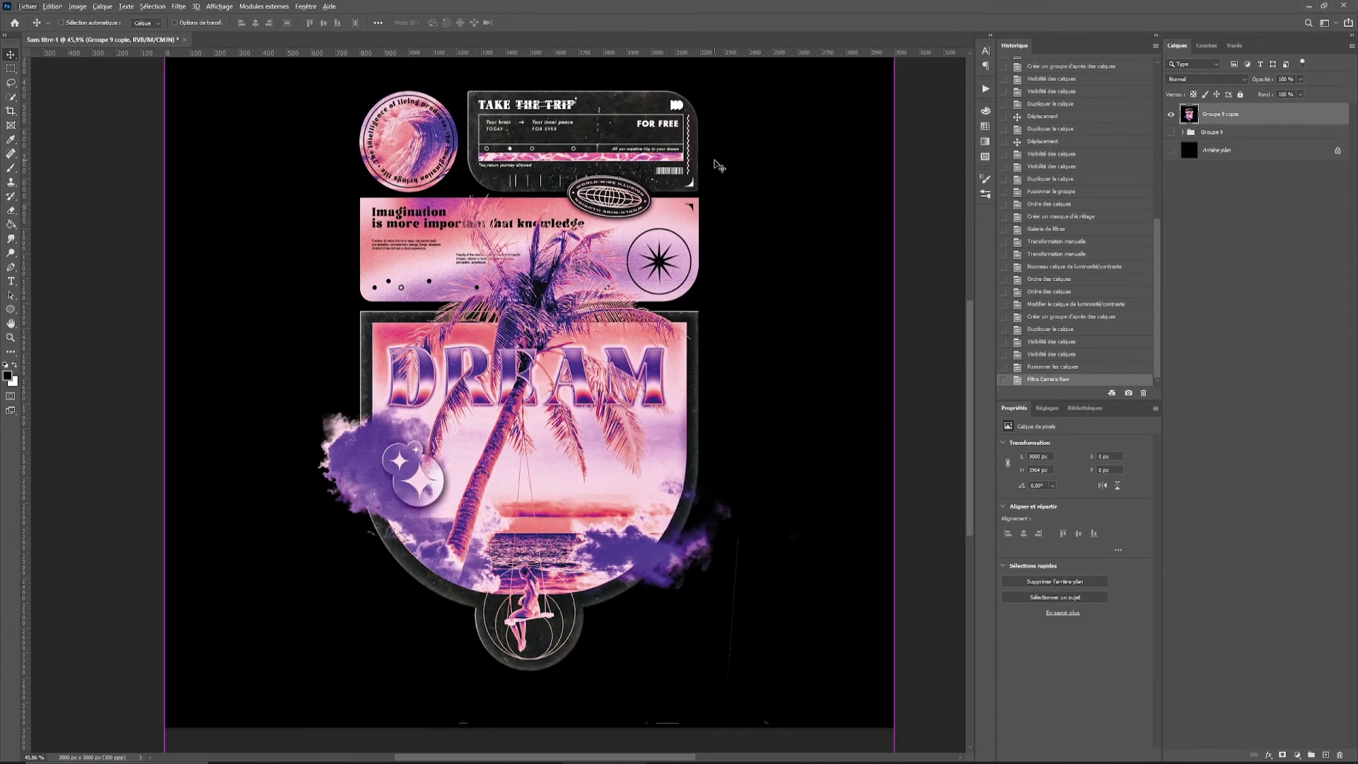